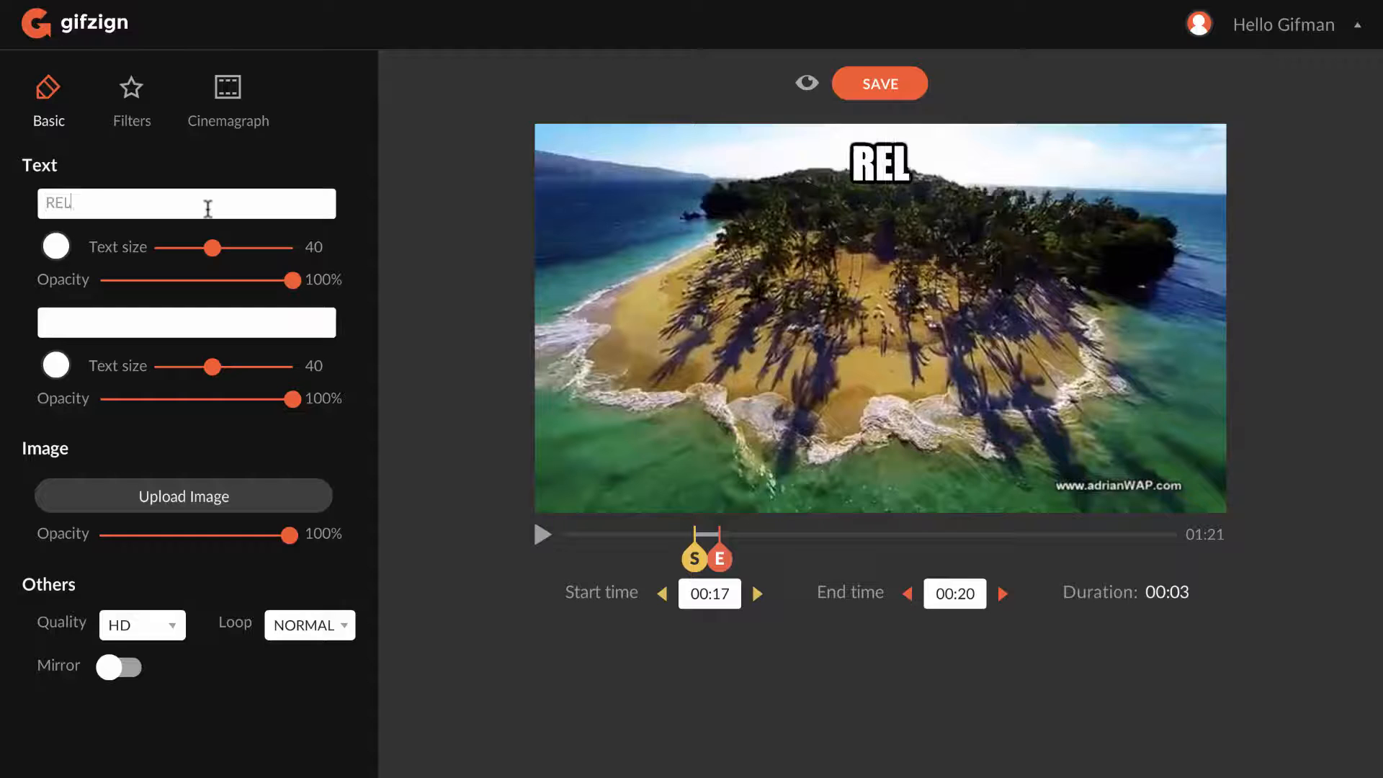
Finish the upper caption as RELAX and overlay the gifzign logo image in the lower-left corner of the clip.
text(AX)
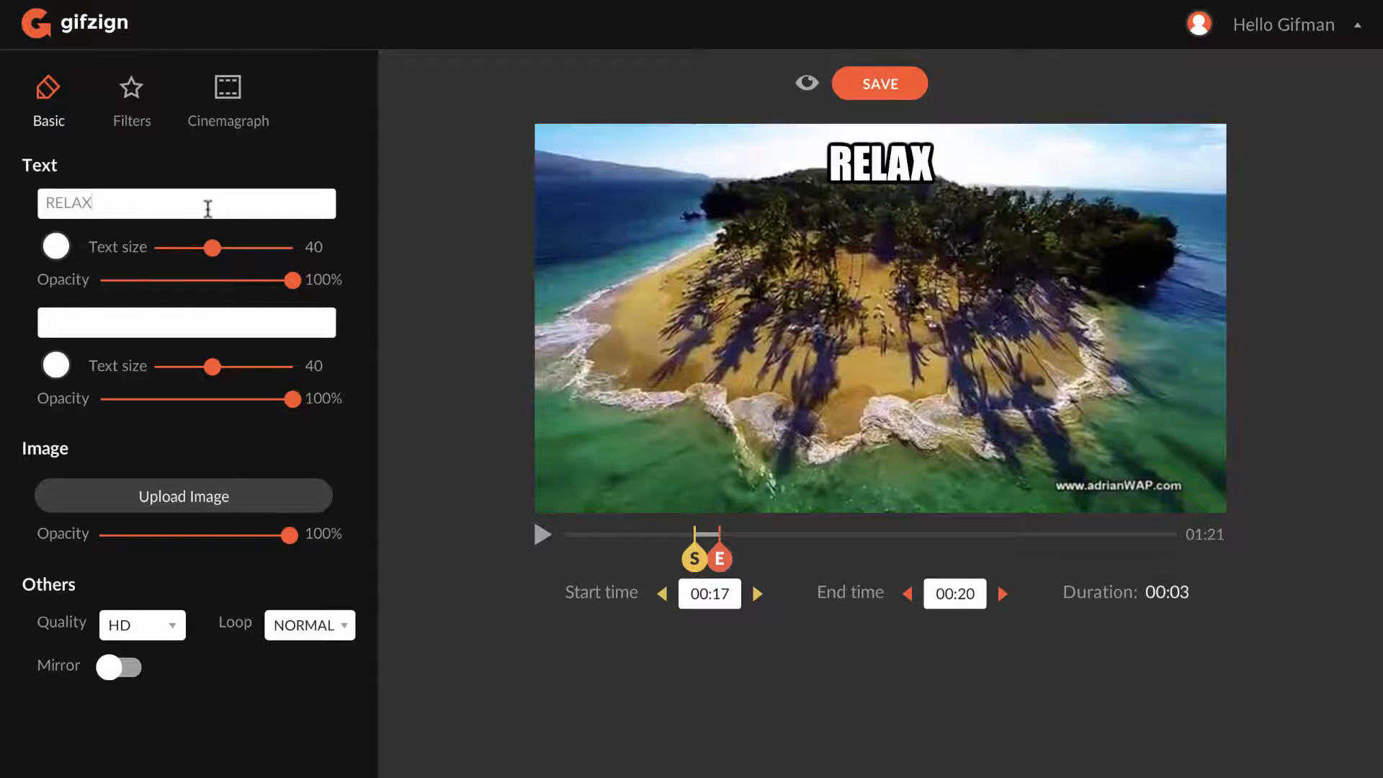
click(231, 512)
drag(988, 413, 673, 478)
click(484, 383)
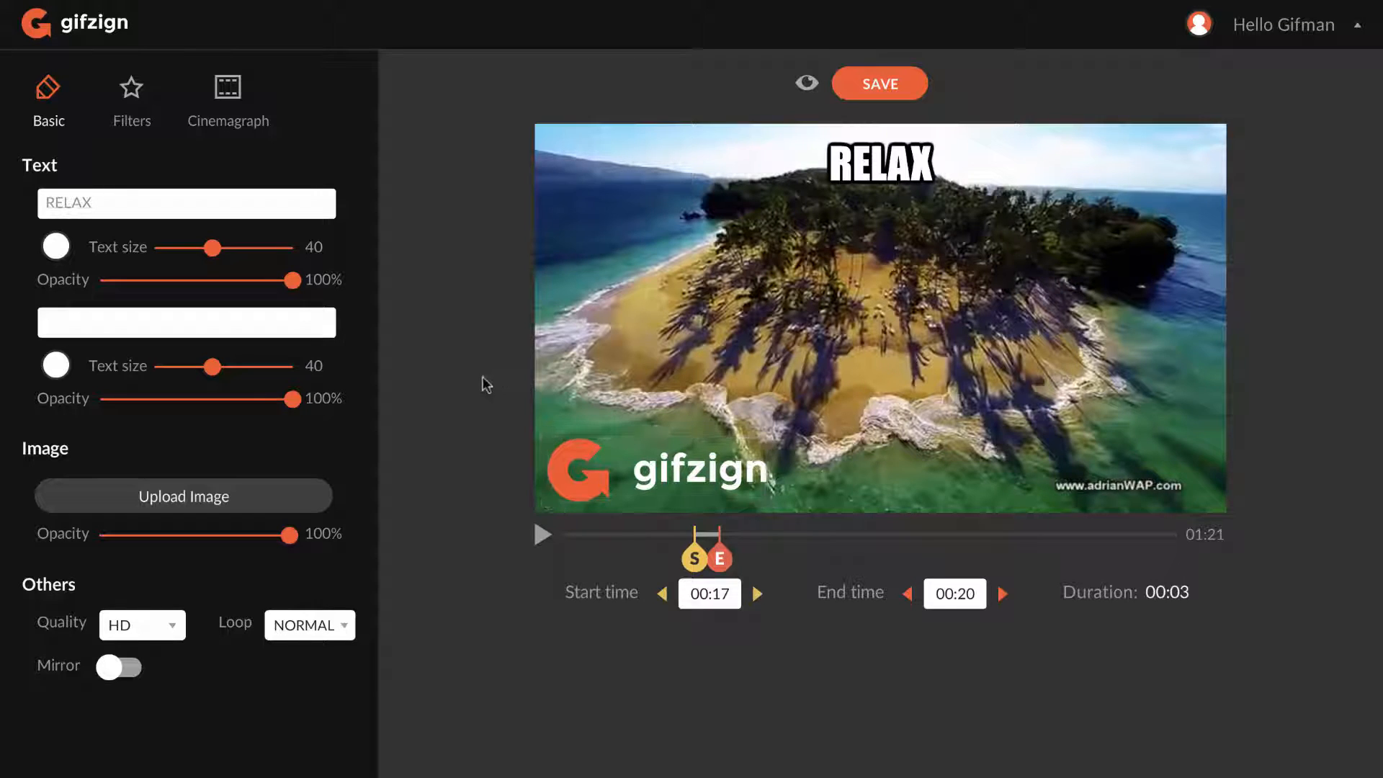
Fill the cinemagraph mask over the whole frame, then brush the sea on both sides of the island out of it at size 39.
click(229, 98)
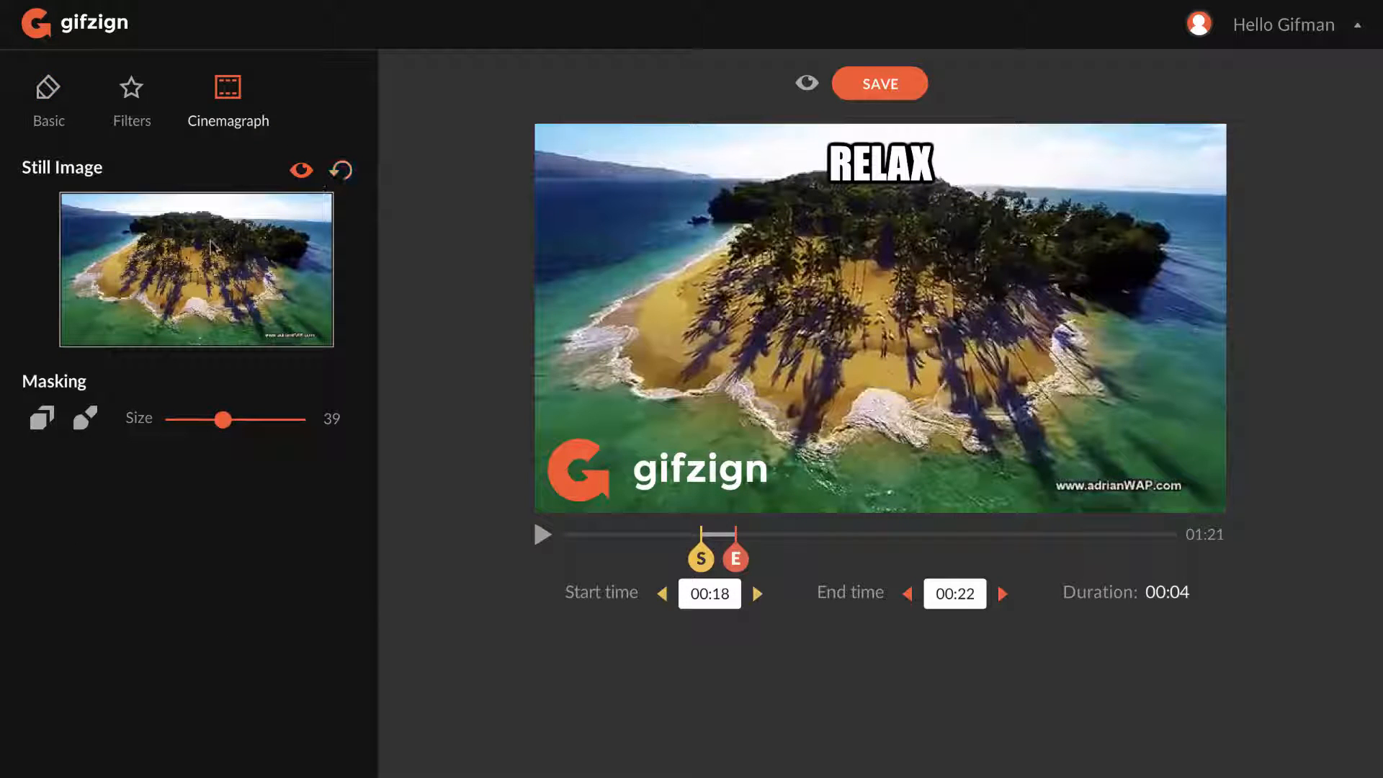
click(48, 425)
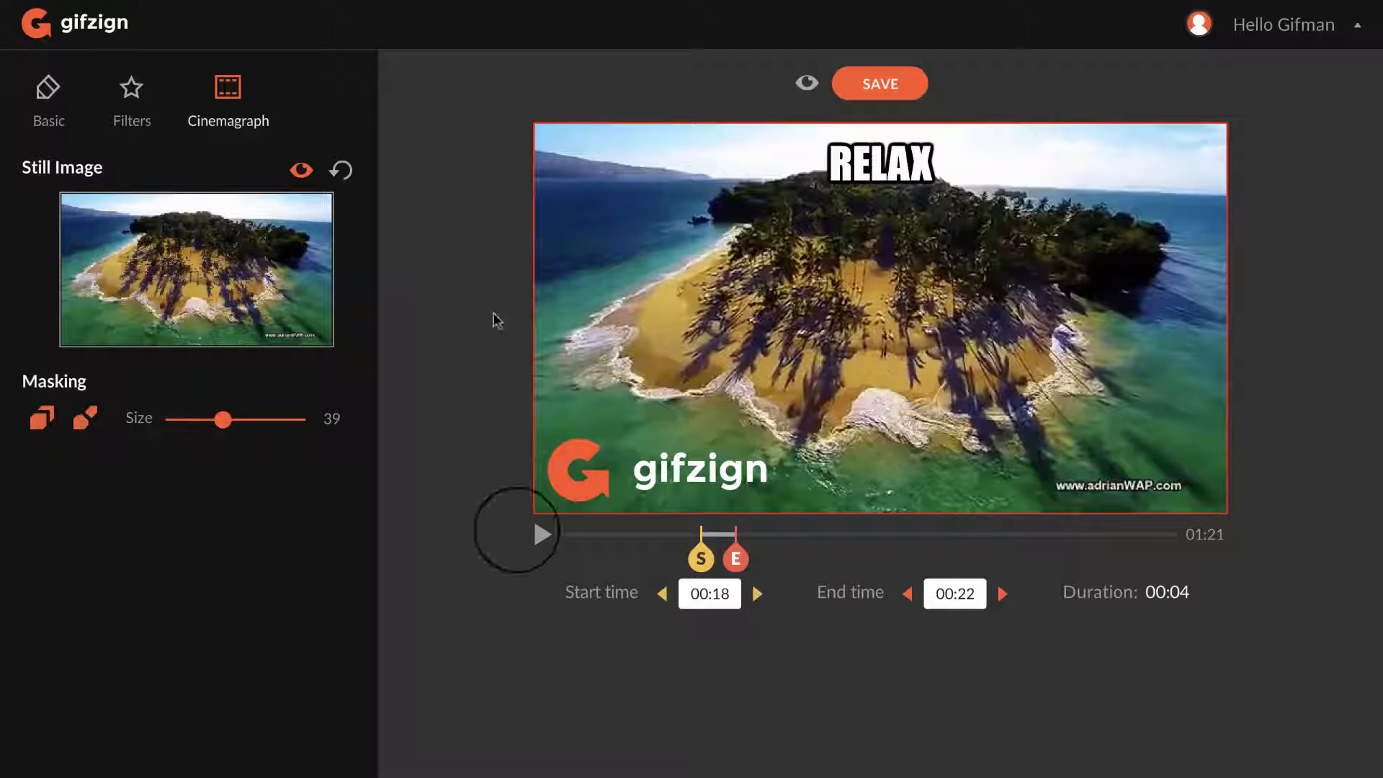
mouse_move(497, 321)
mouse_down()
mouse_move(543, 306)
mouse_move(648, 216)
mouse_move(551, 216)
mouse_move(905, 509)
mouse_move(818, 528)
mouse_up()
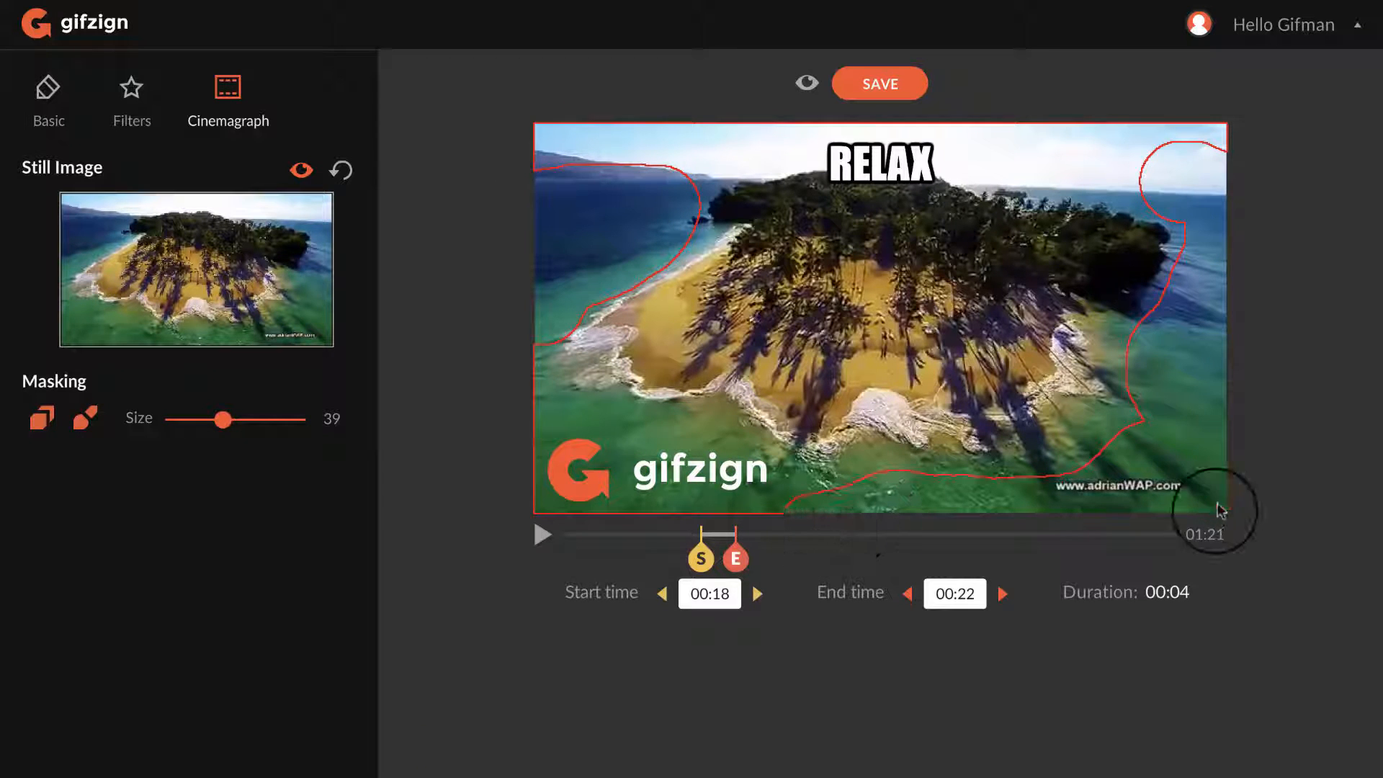
click(88, 427)
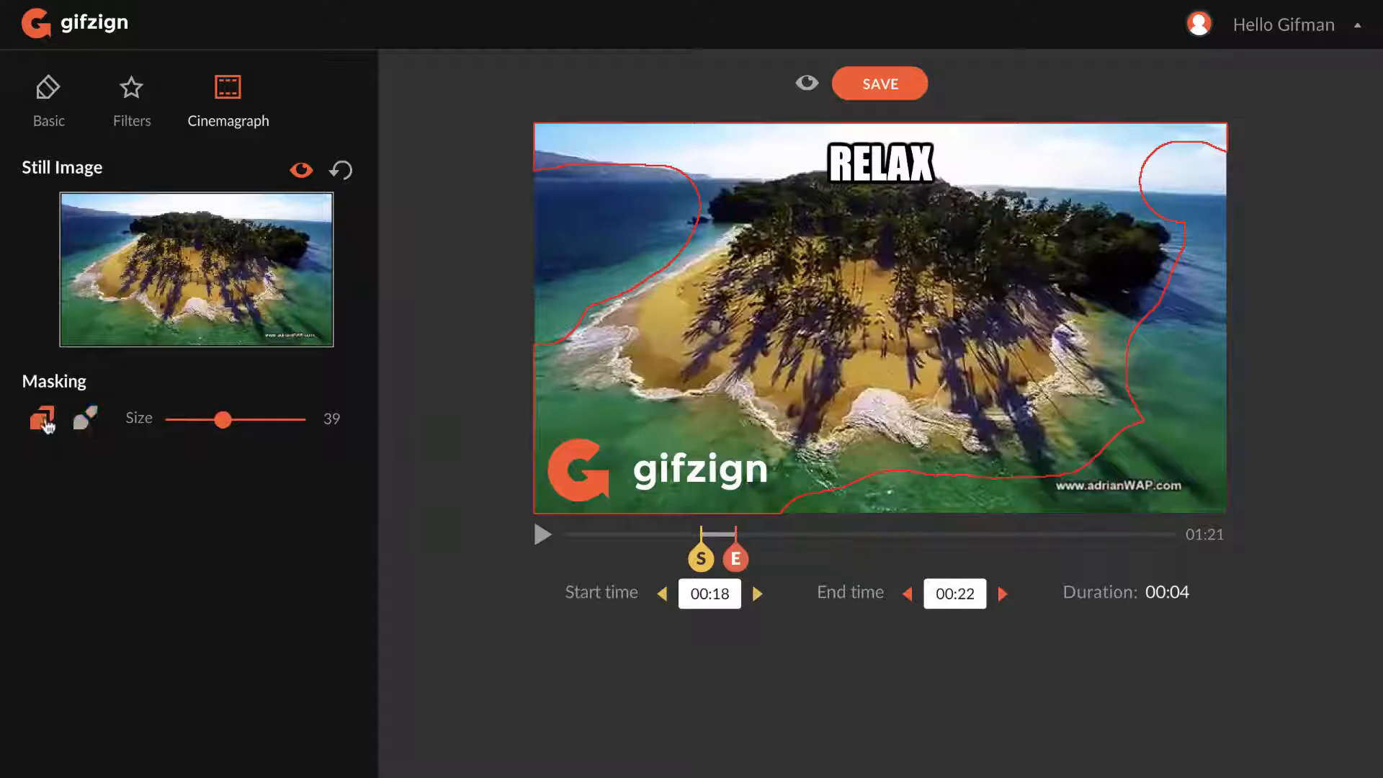
click(537, 540)
Turn on the mirror effect for the island clip and play it back.
click(59, 99)
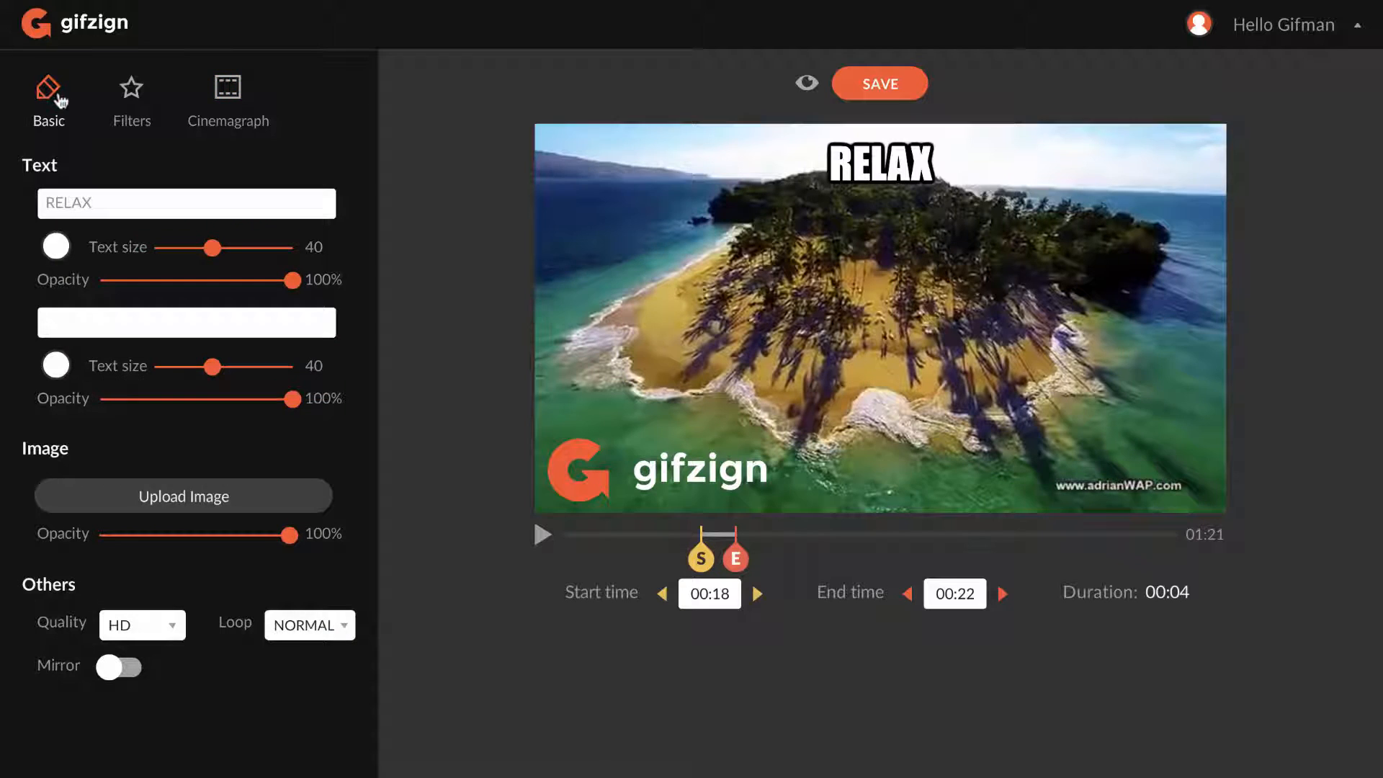
click(113, 670)
click(542, 536)
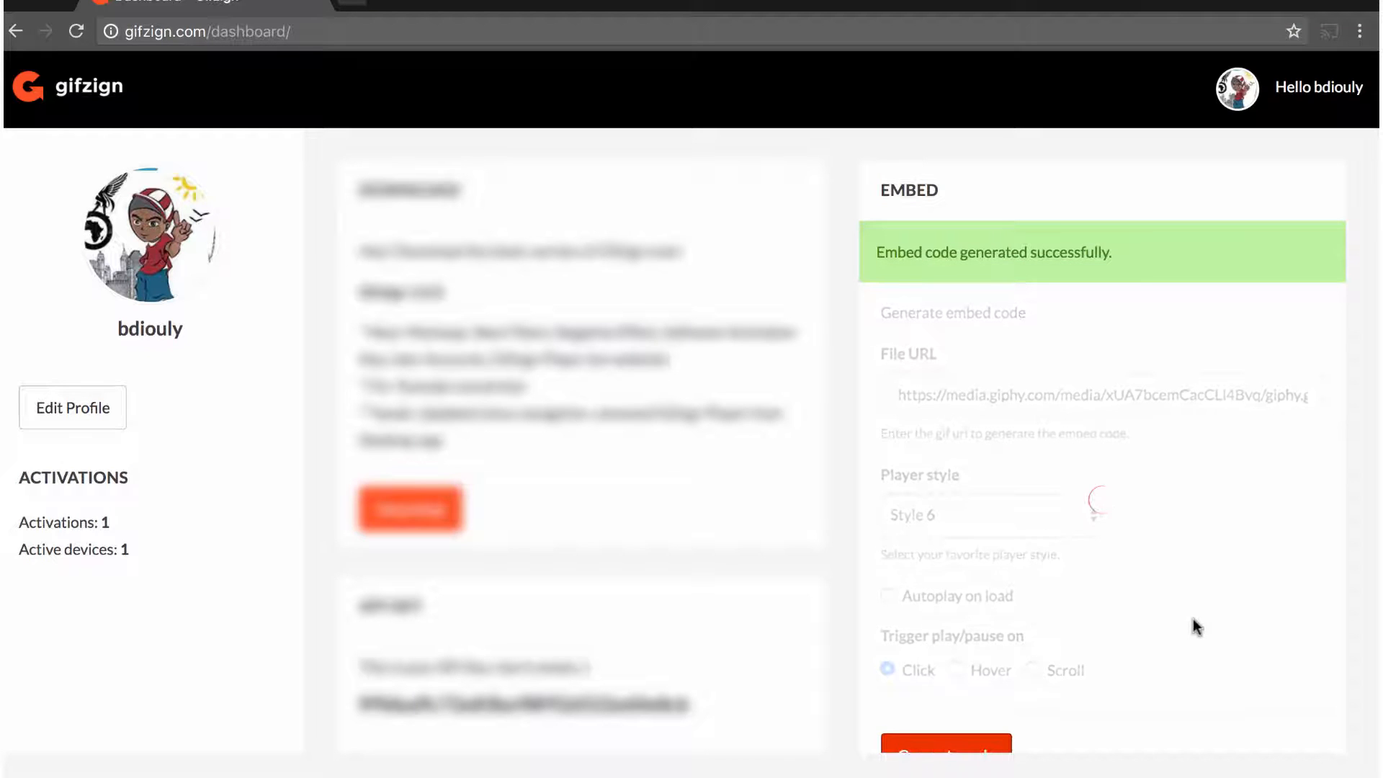
Examine the embed code and player preview of the RELAX GIF on the web dashboard.
scroll(1195, 626, down, 4)
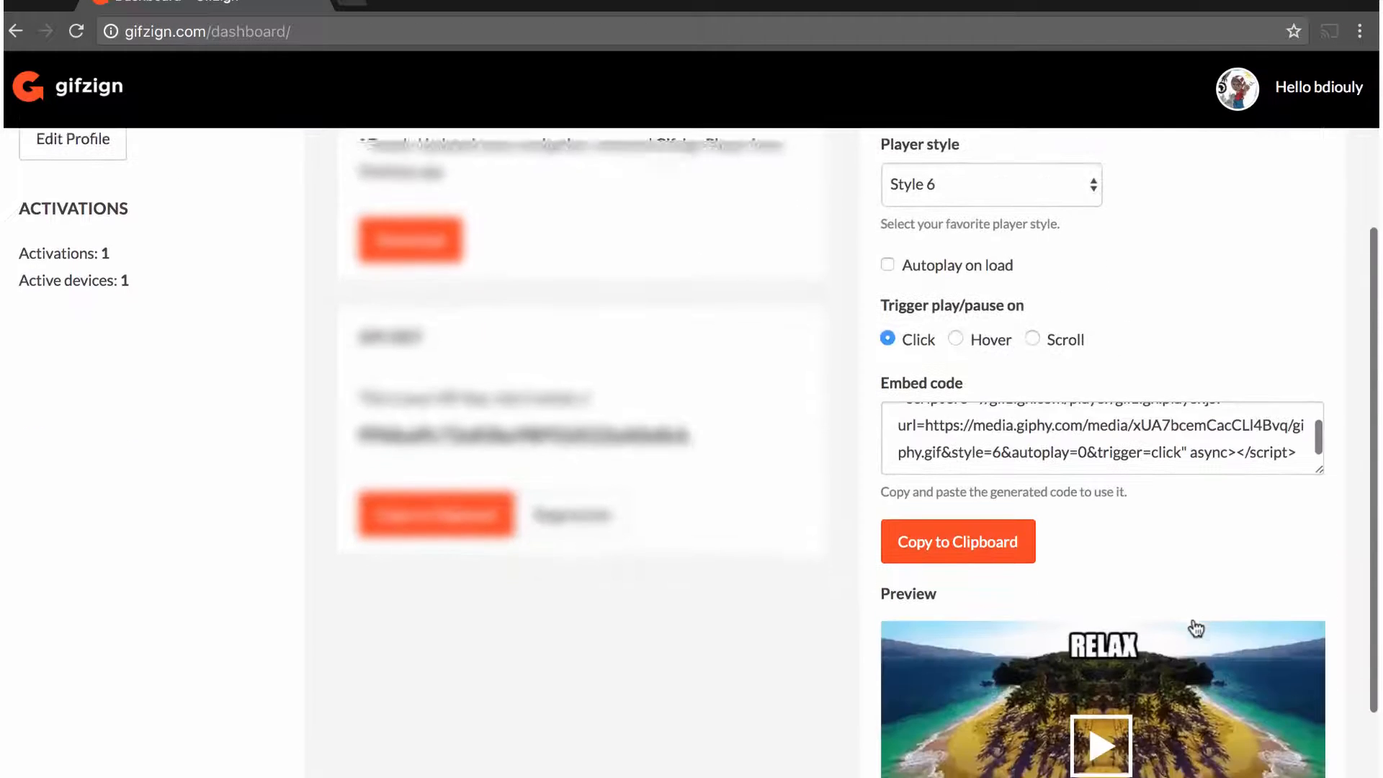
scroll(1196, 629, down, 2)
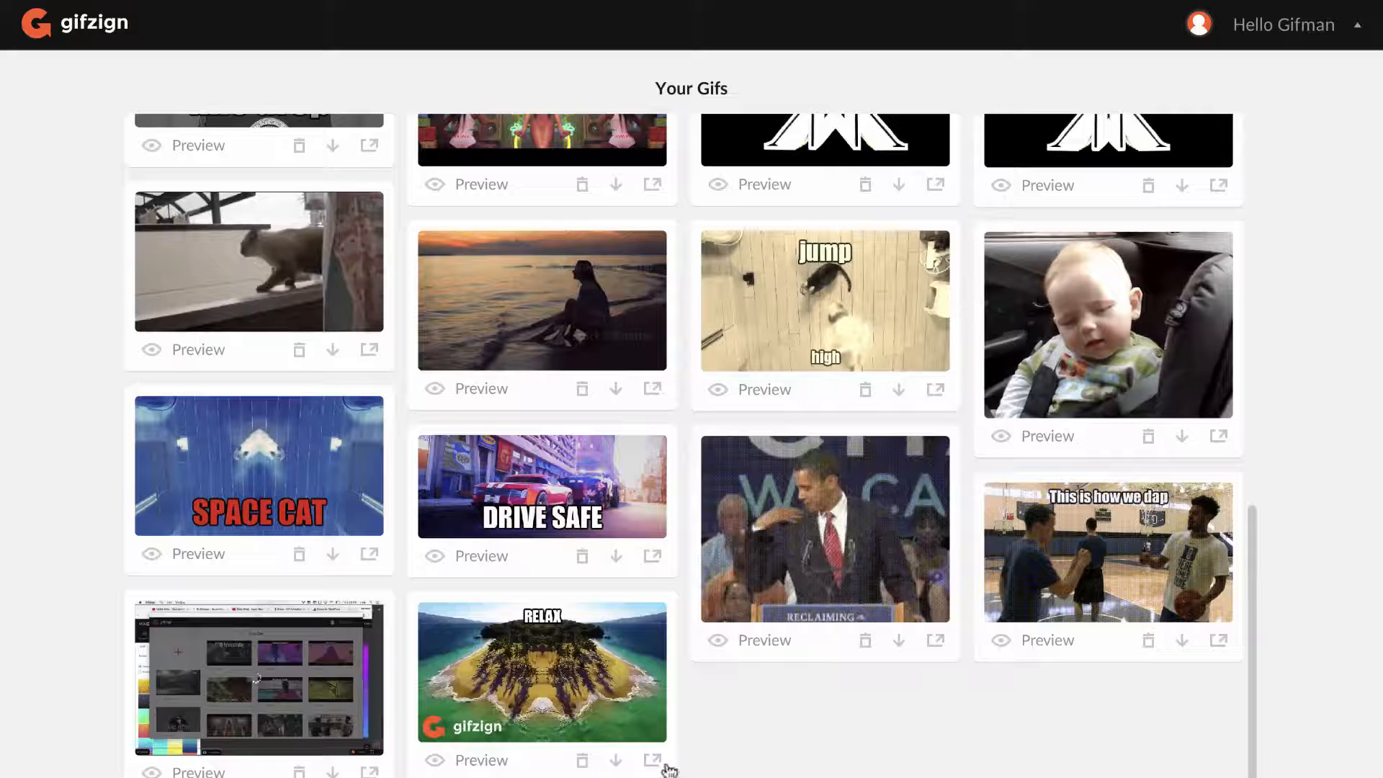
Try the RELAX GIF in the monitor, laptop, tablet and phone mockups, settle on the hand-held tablet, and preview it.
click(653, 762)
click(312, 225)
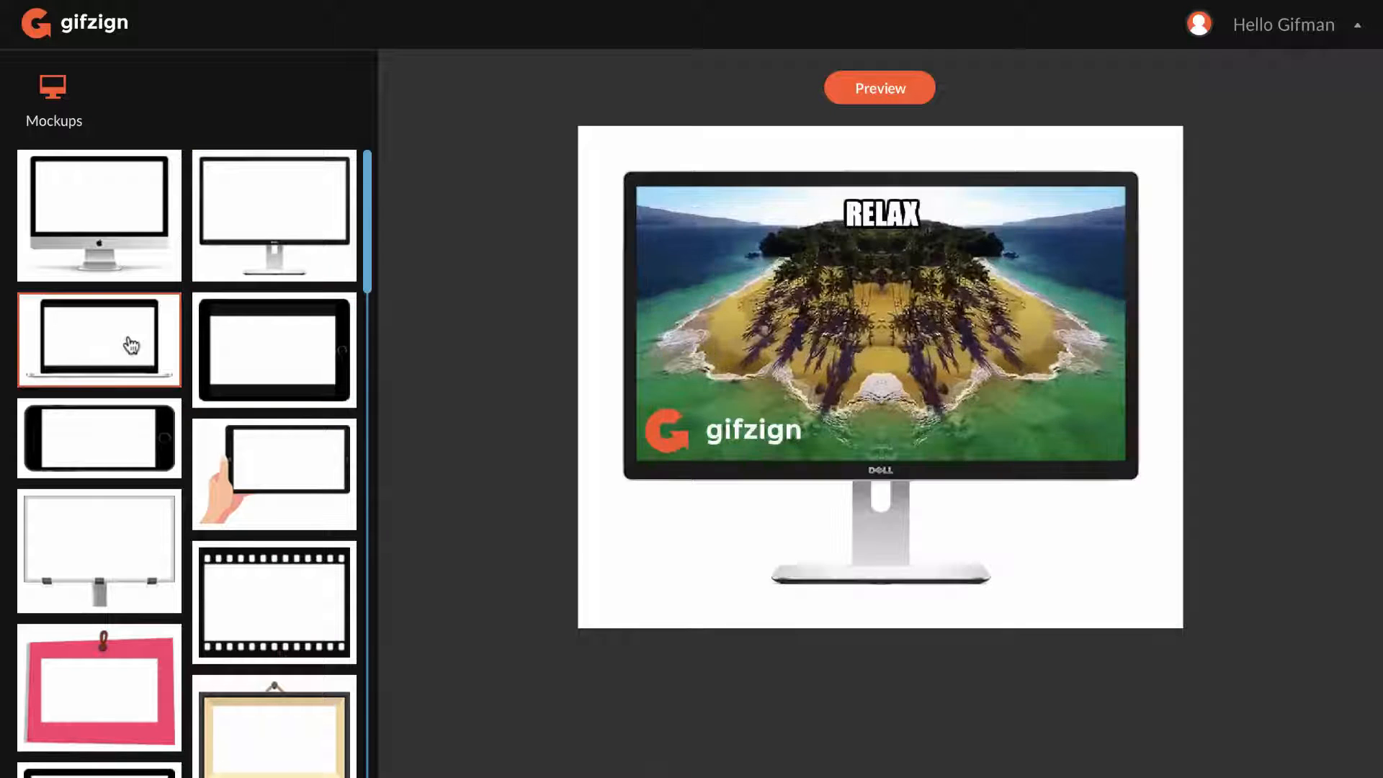
click(129, 342)
click(227, 346)
click(123, 441)
click(253, 463)
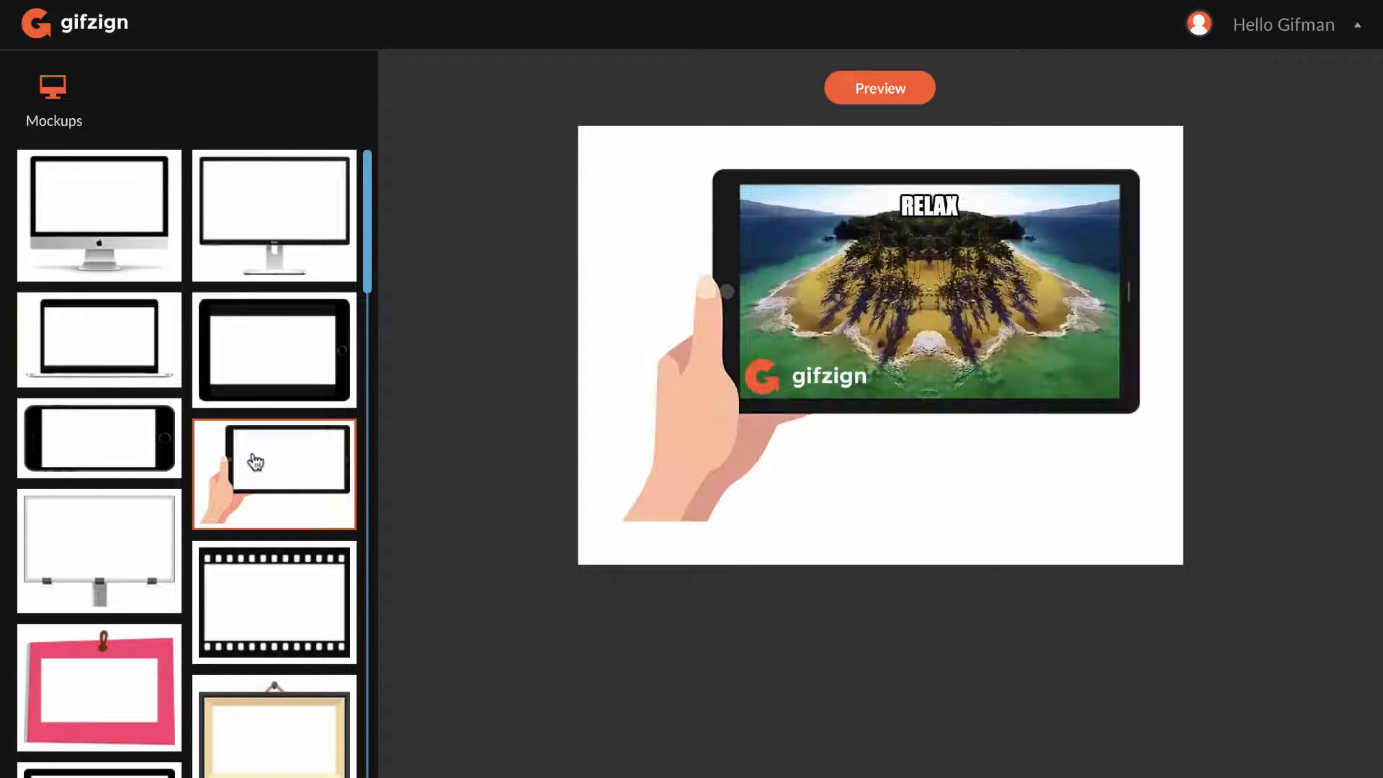
click(859, 87)
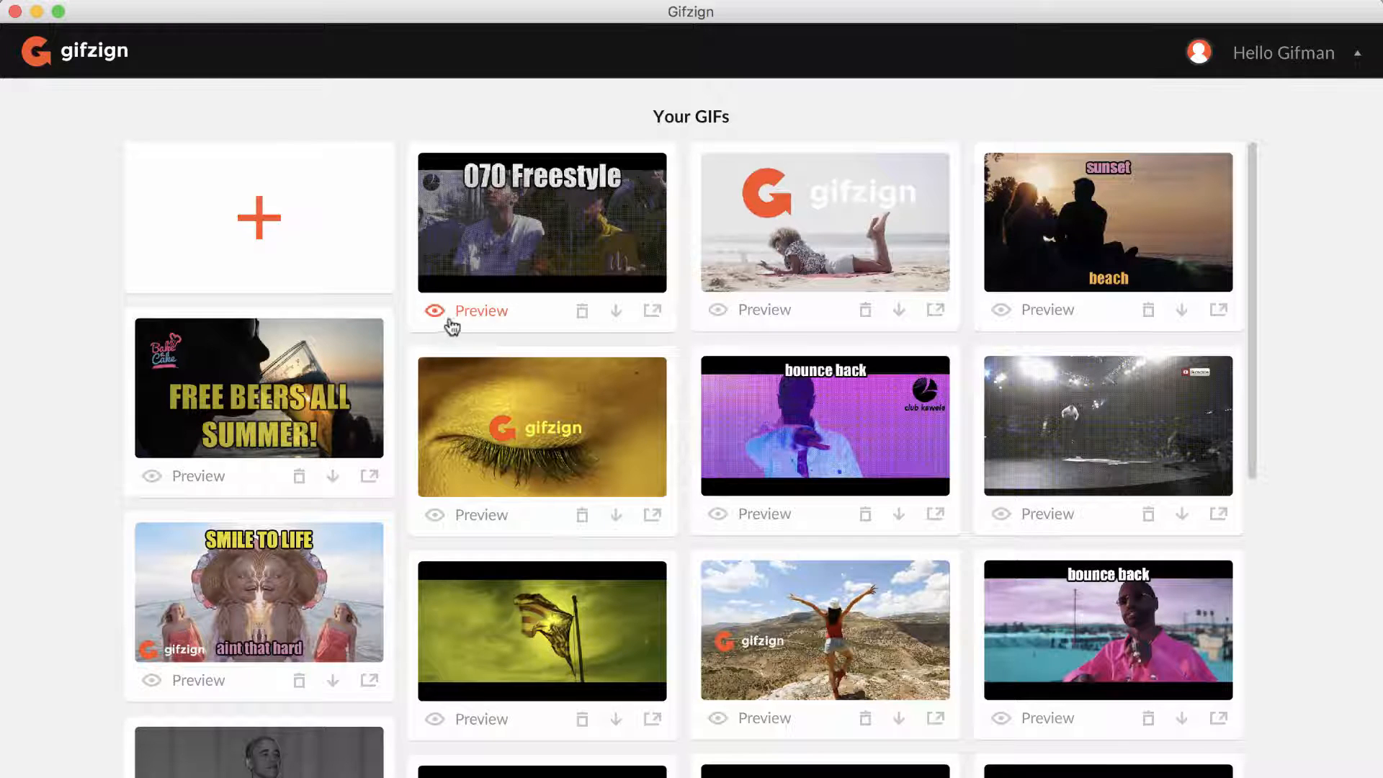
Browse the GIF collection and preview the podium speech GIF and the mirrored RELAX island GIF.
scroll(660, 319, down, 5)
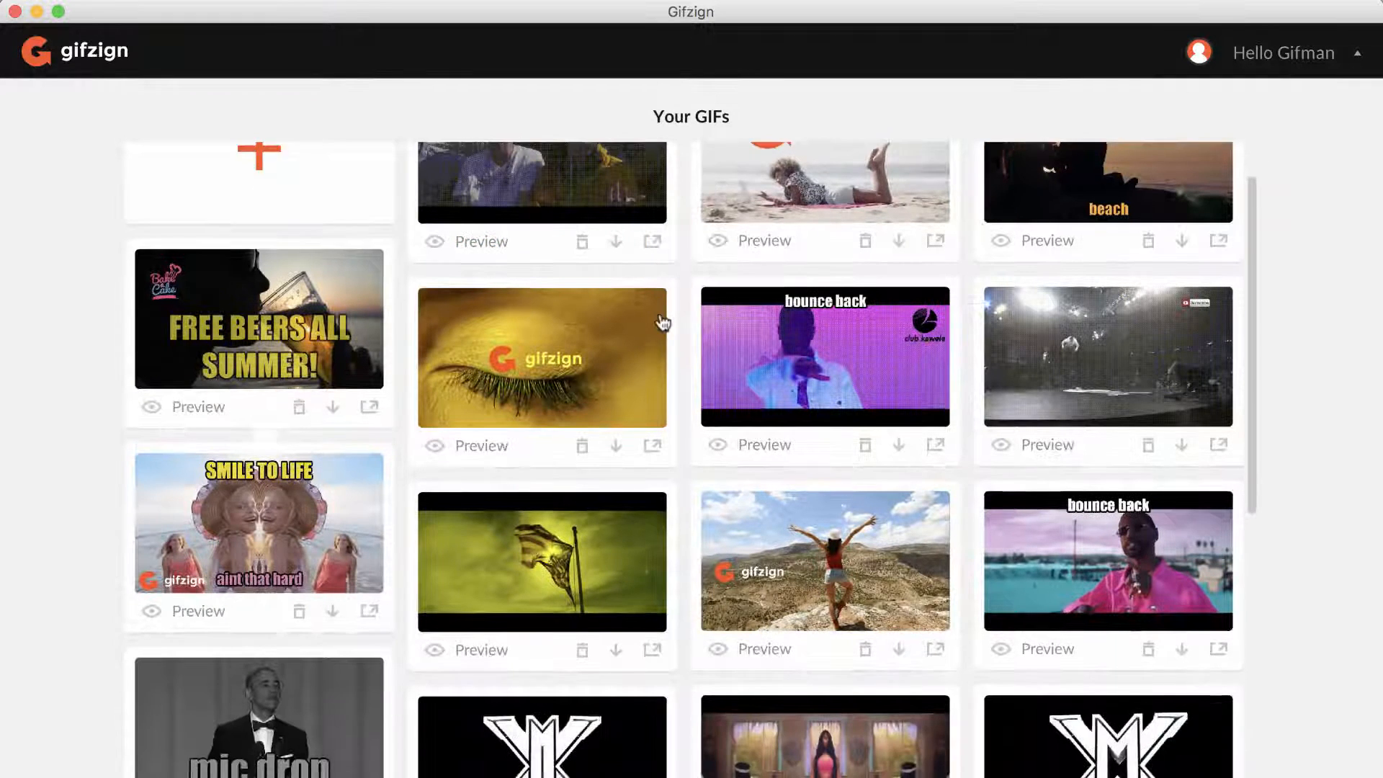
scroll(659, 320, down, 1)
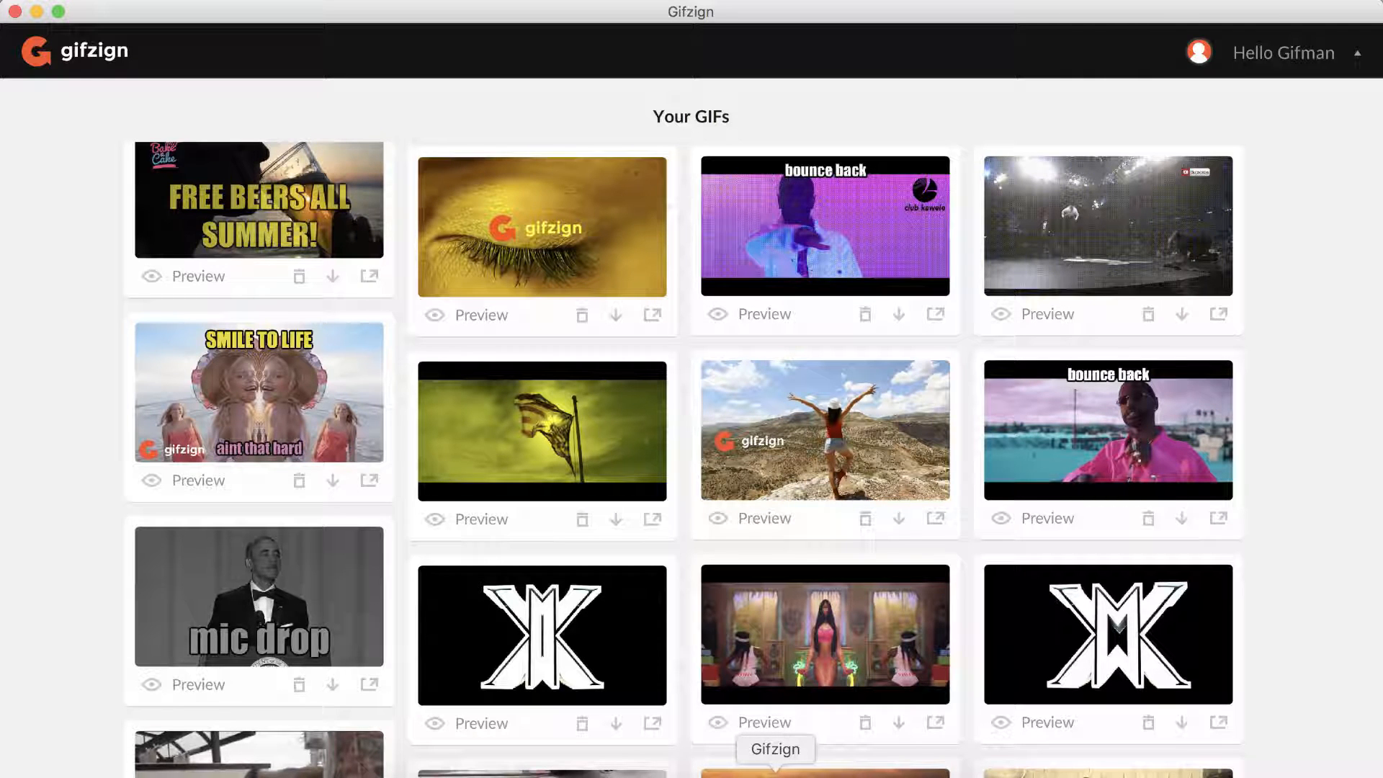
scroll(724, 652, down, 5)
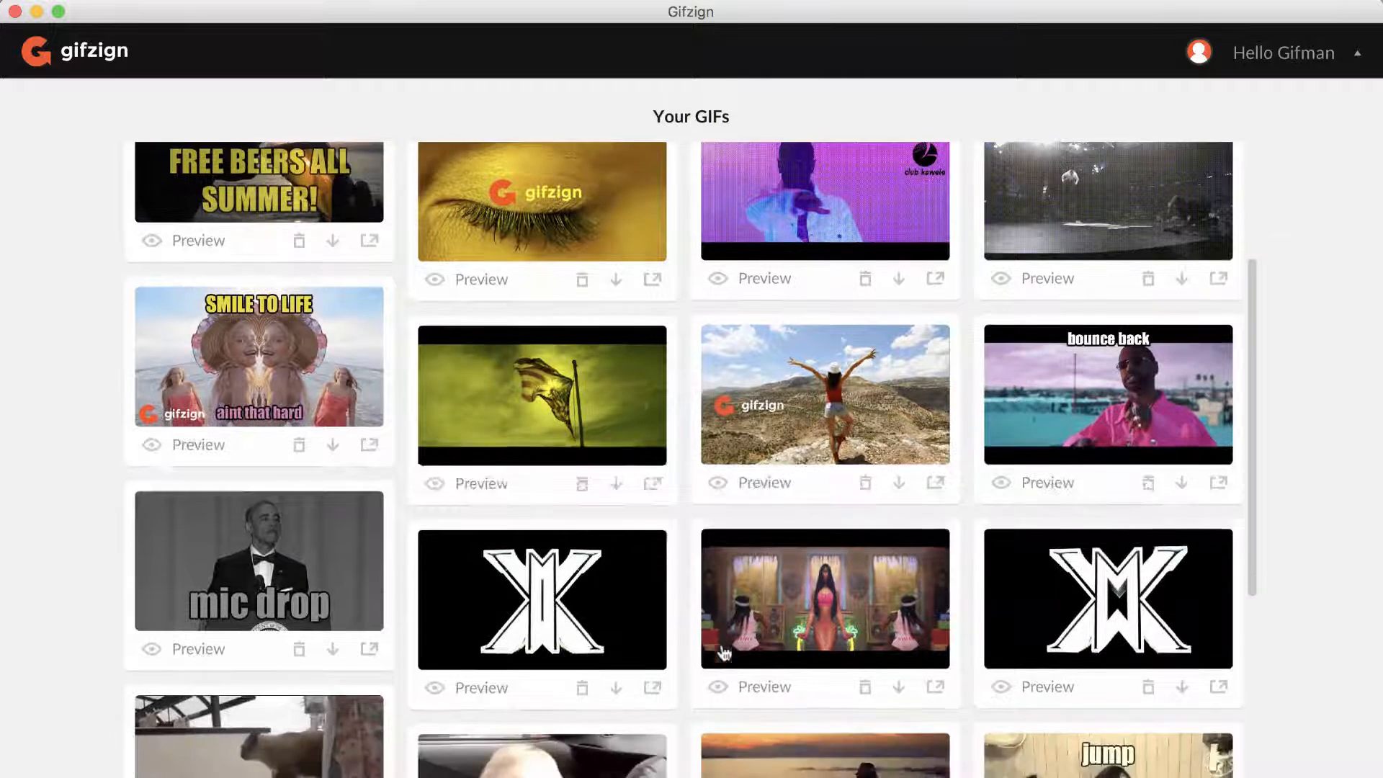
scroll(724, 652, down, 9)
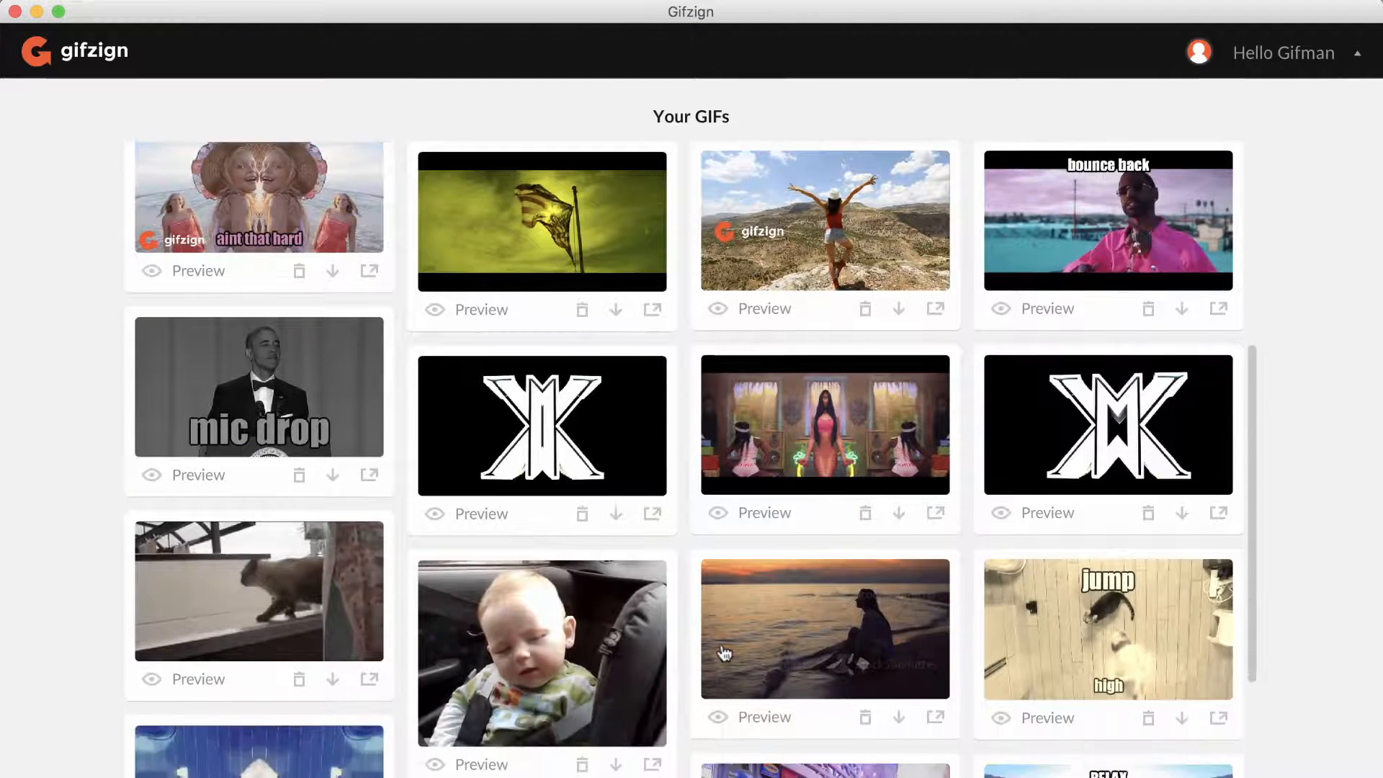
scroll(722, 653, down, 2)
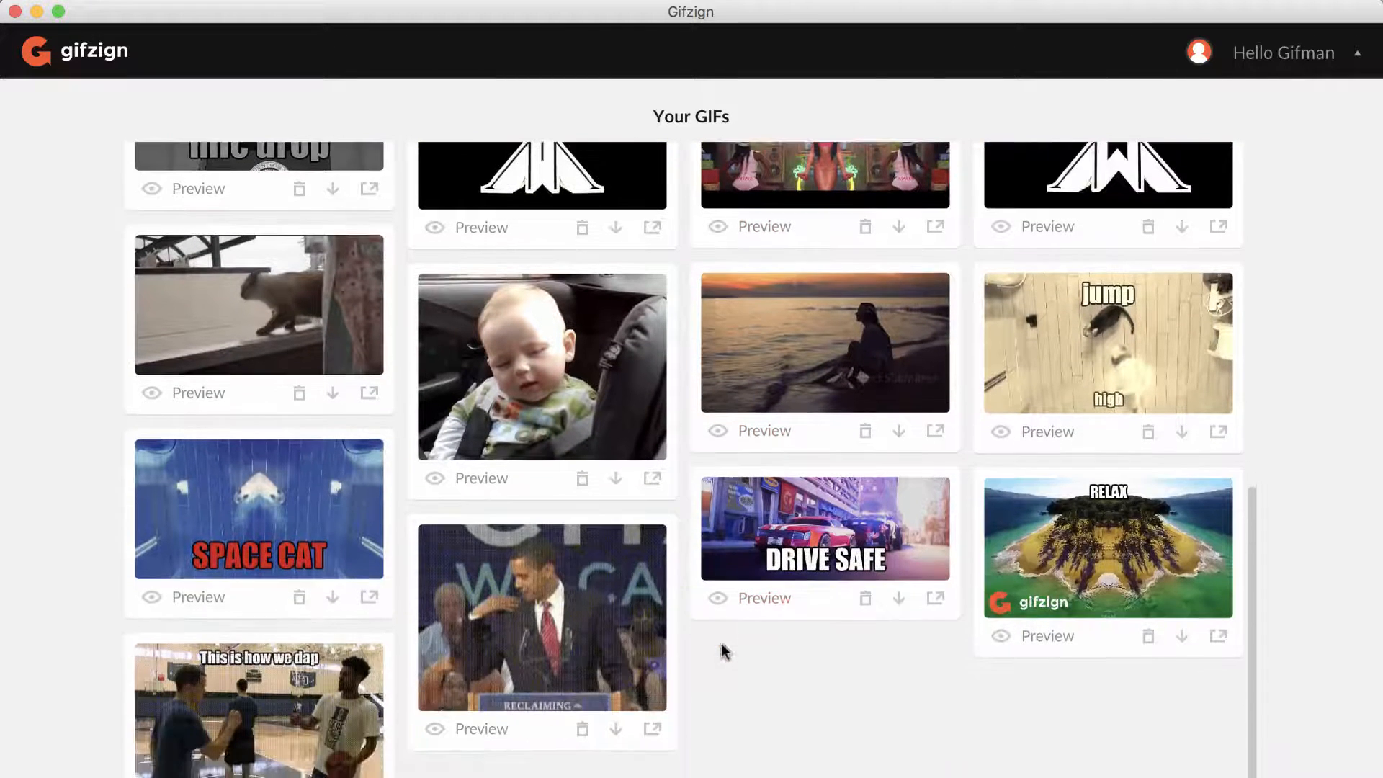
click(579, 653)
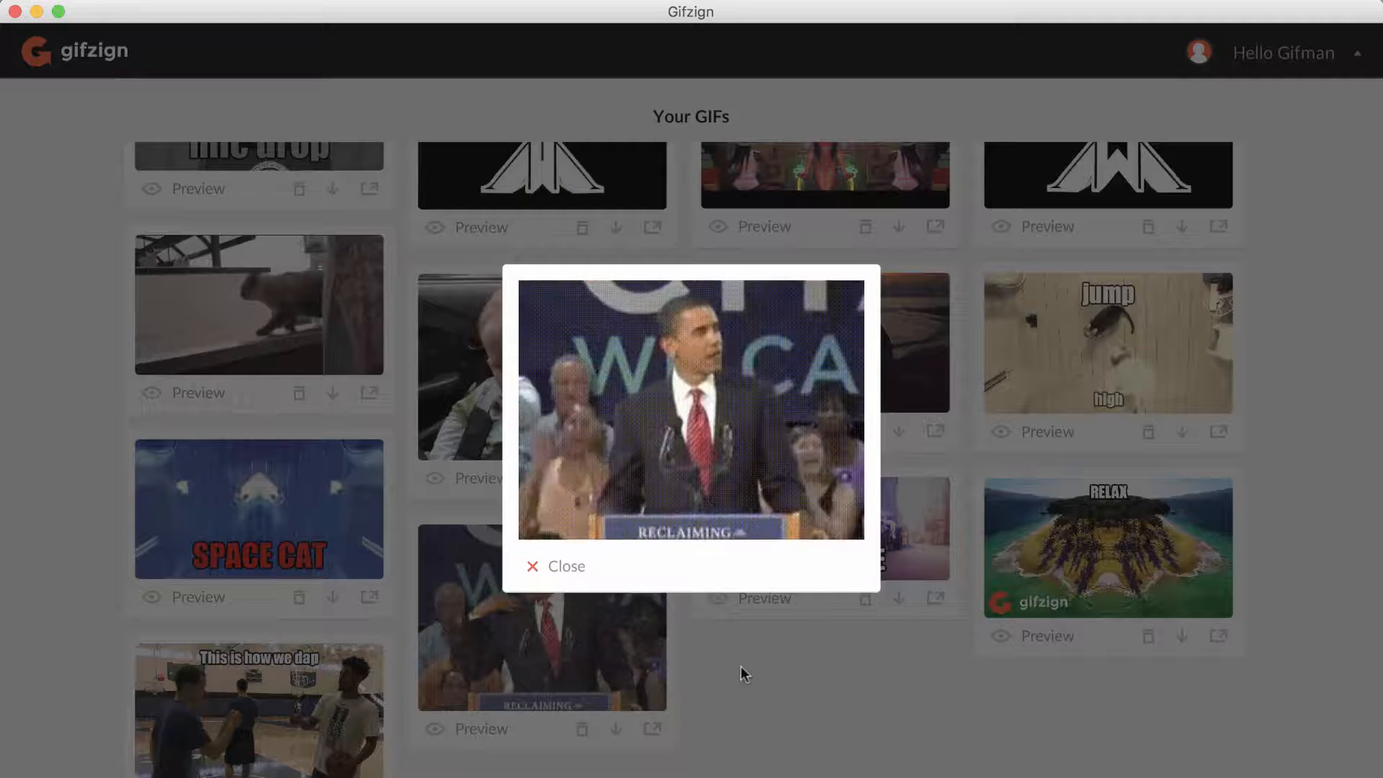
click(549, 565)
click(1095, 533)
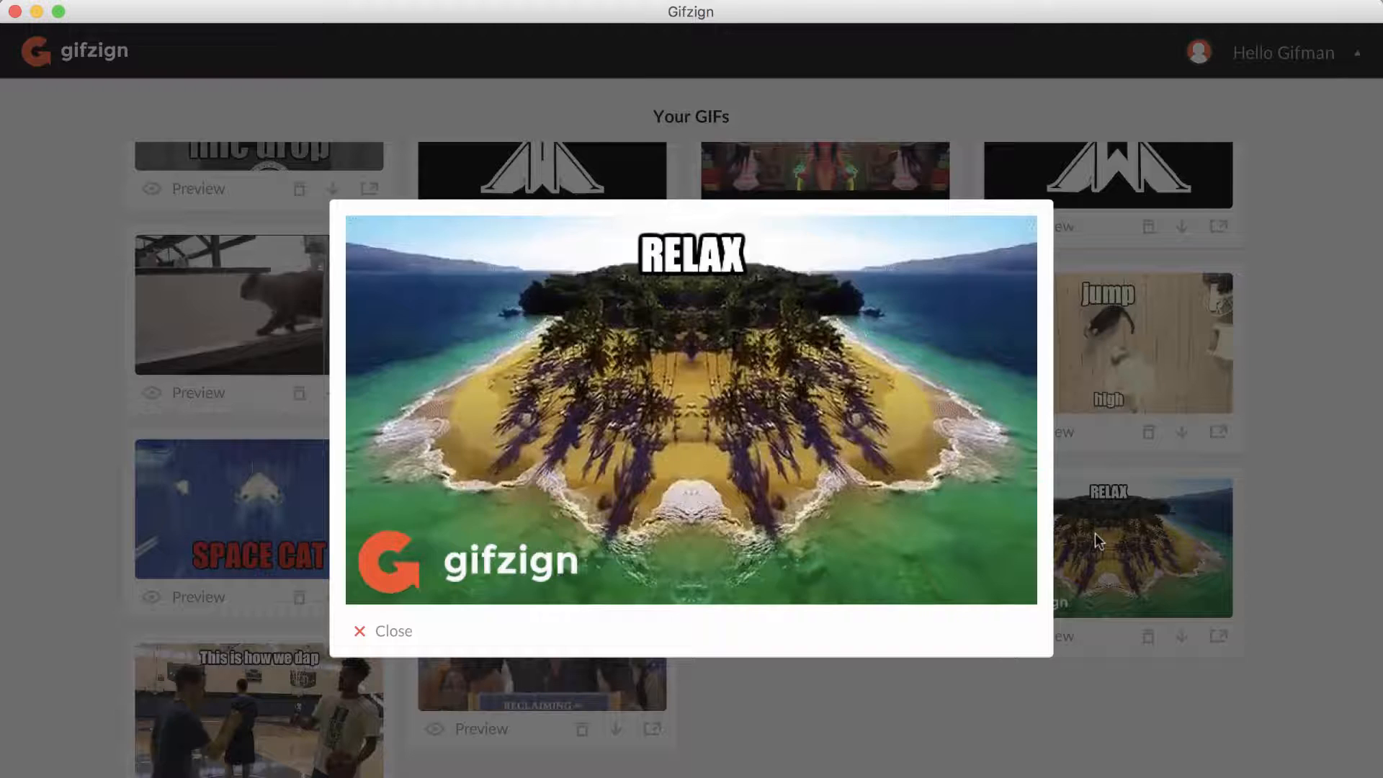
click(398, 631)
Preview the SPACE CAT GIF and the GIF of the baby in the car seat.
scroll(493, 594, up, 3)
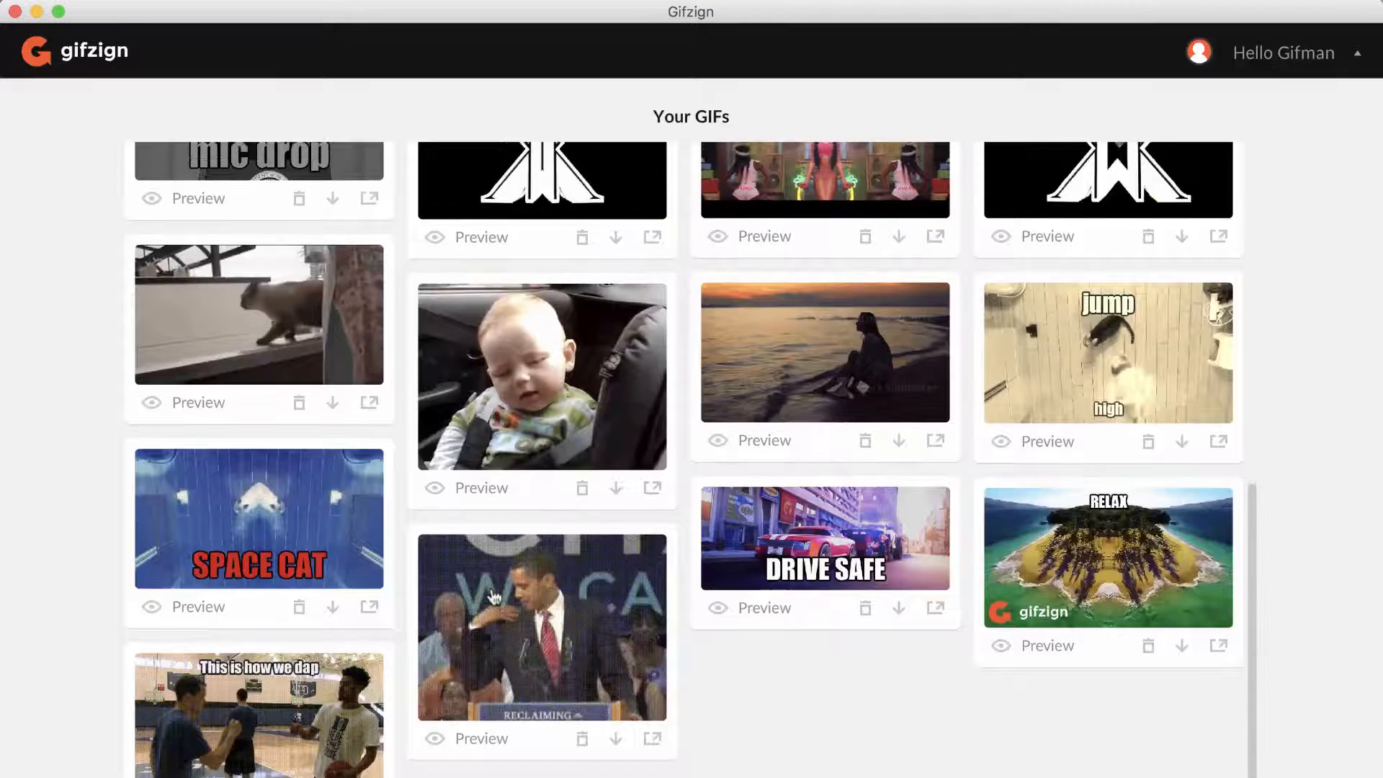
click(310, 573)
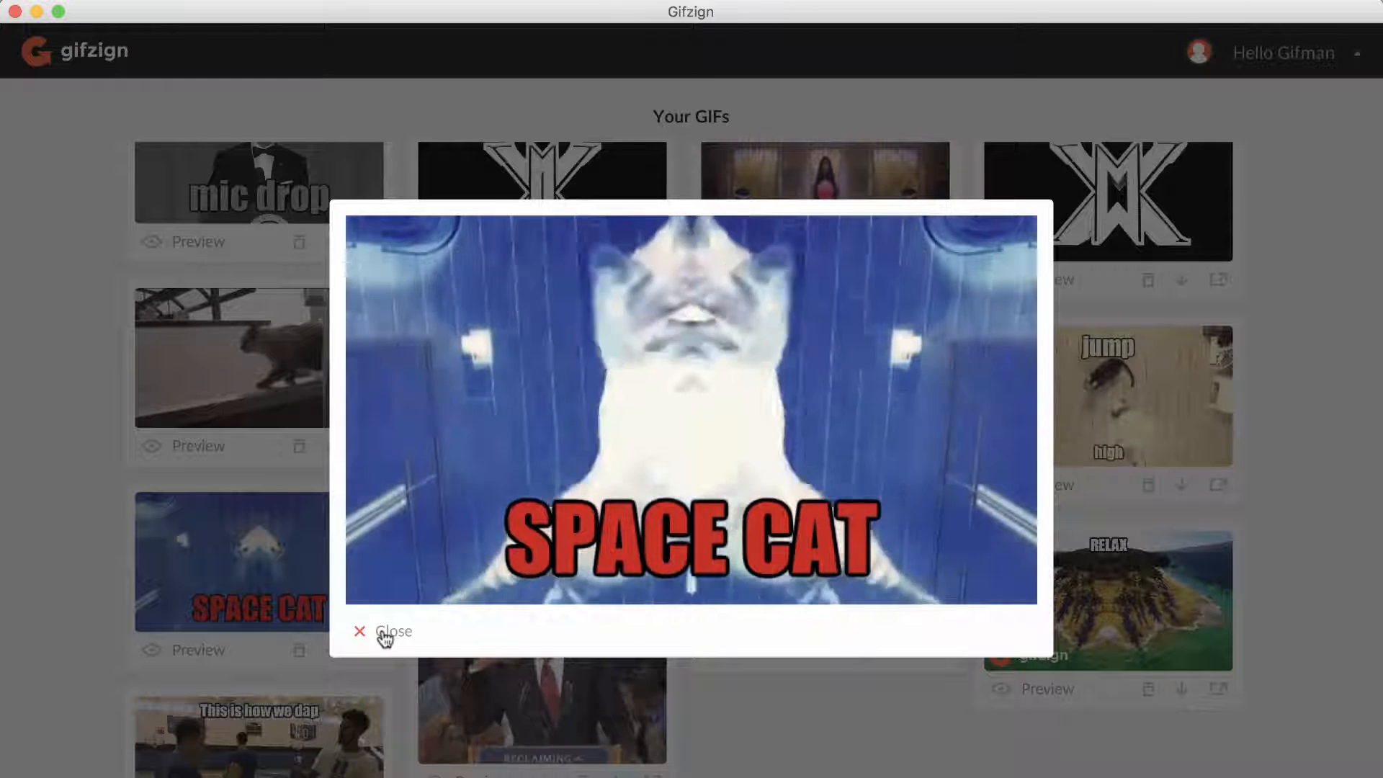
click(386, 634)
scroll(455, 566, up, 2)
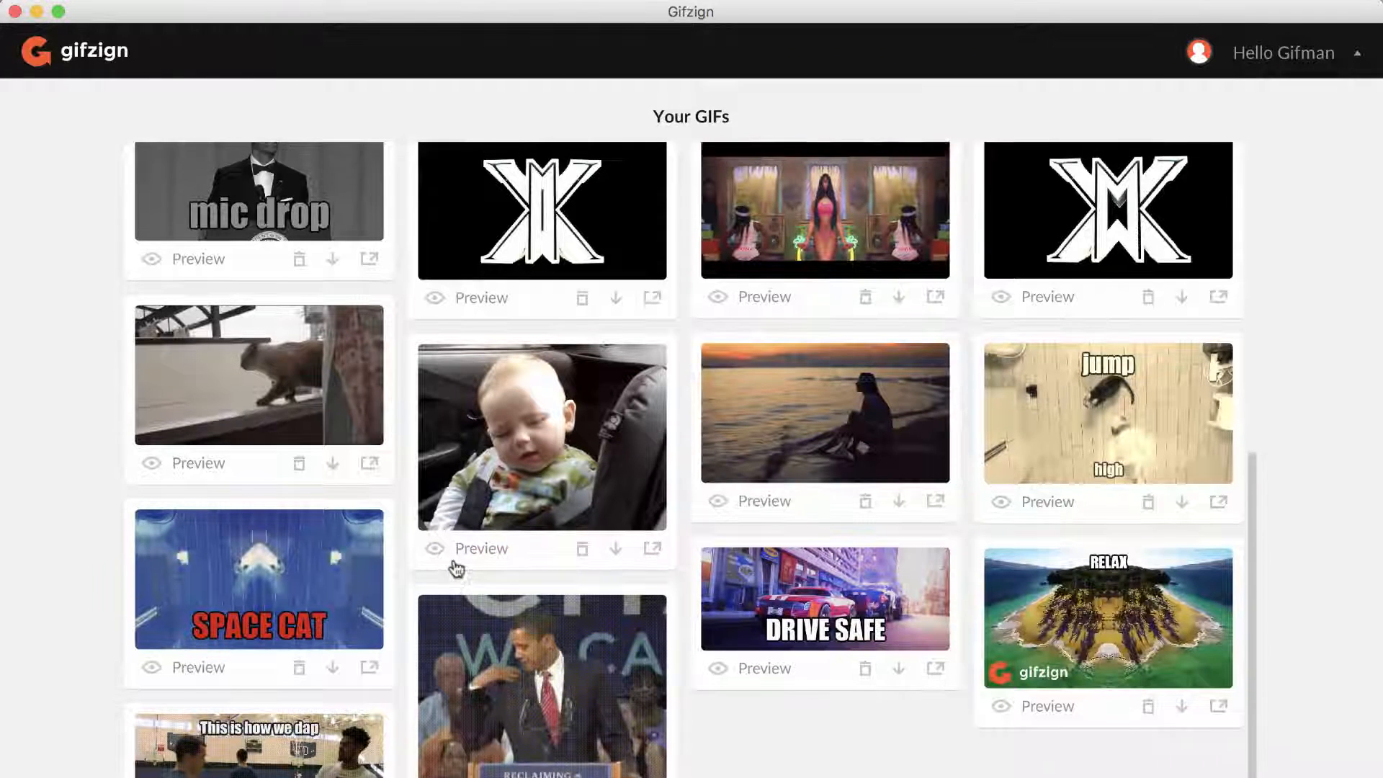
click(506, 489)
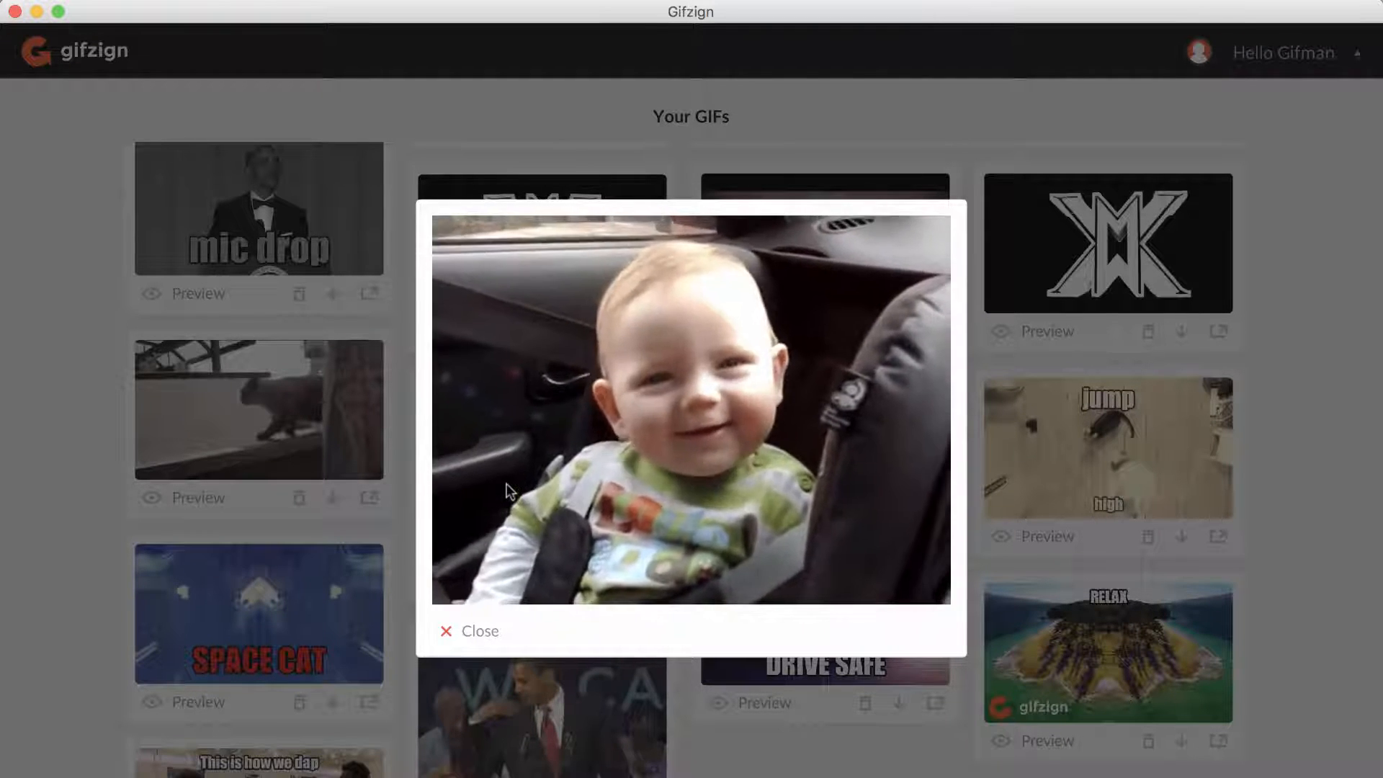
click(475, 629)
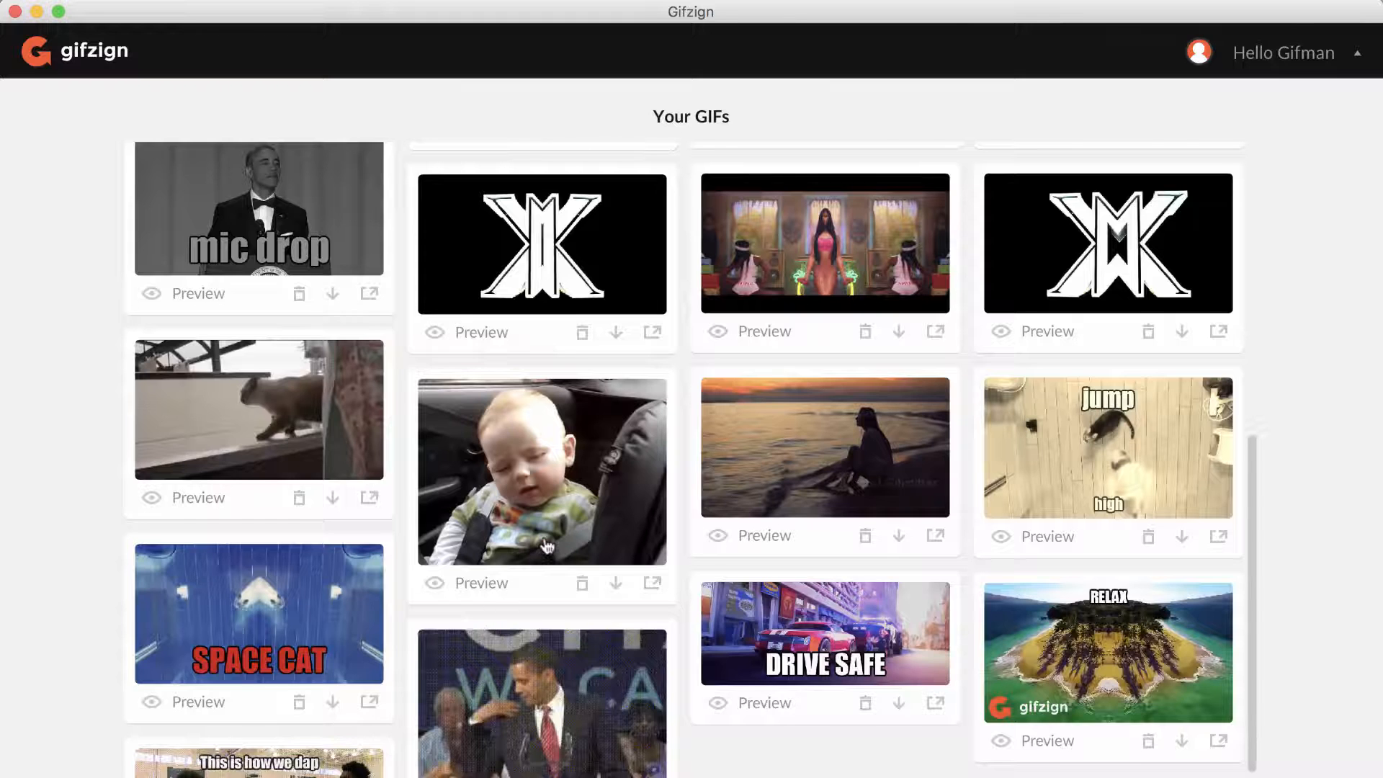
Preview the GIF of the cat walking on the ledge and both white-on-black logo GIFs.
scroll(669, 486, up, 1)
scroll(753, 466, up, 1)
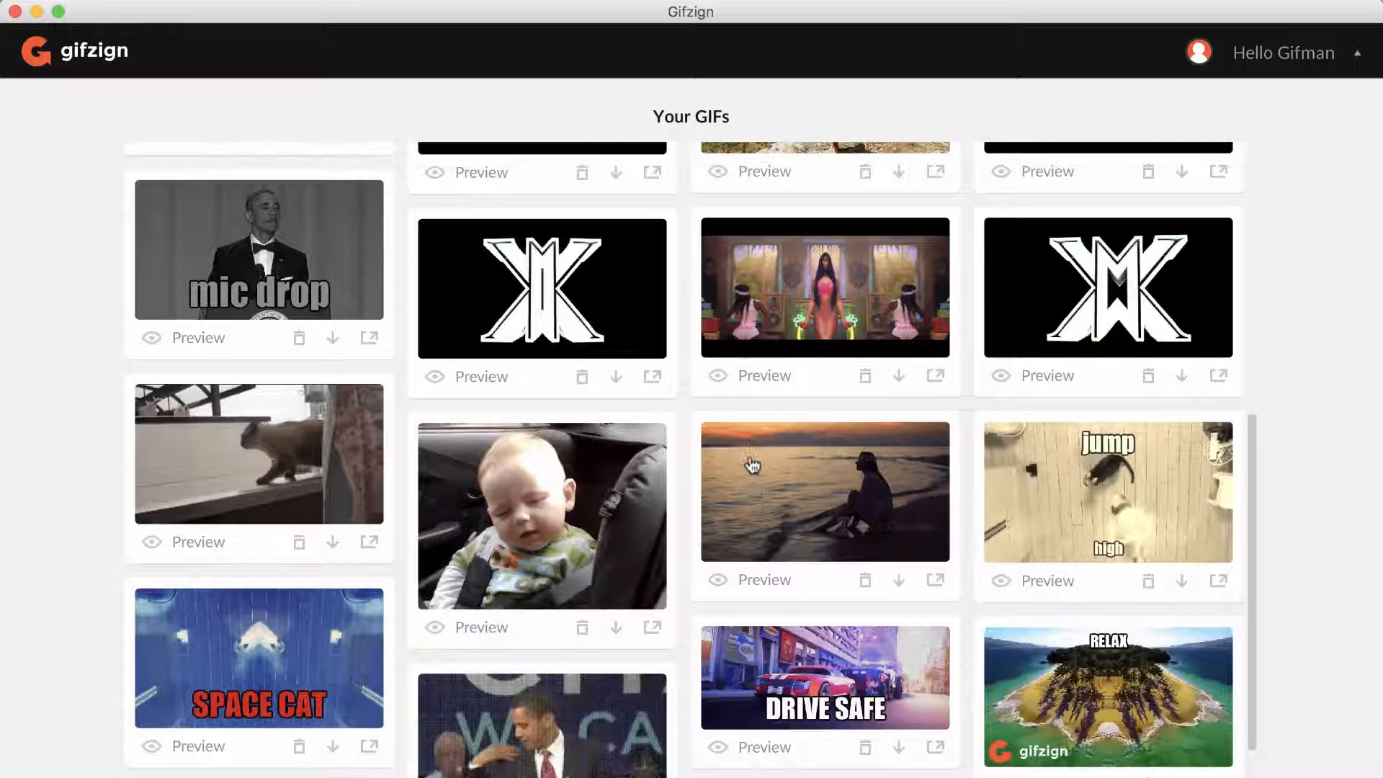
click(400, 457)
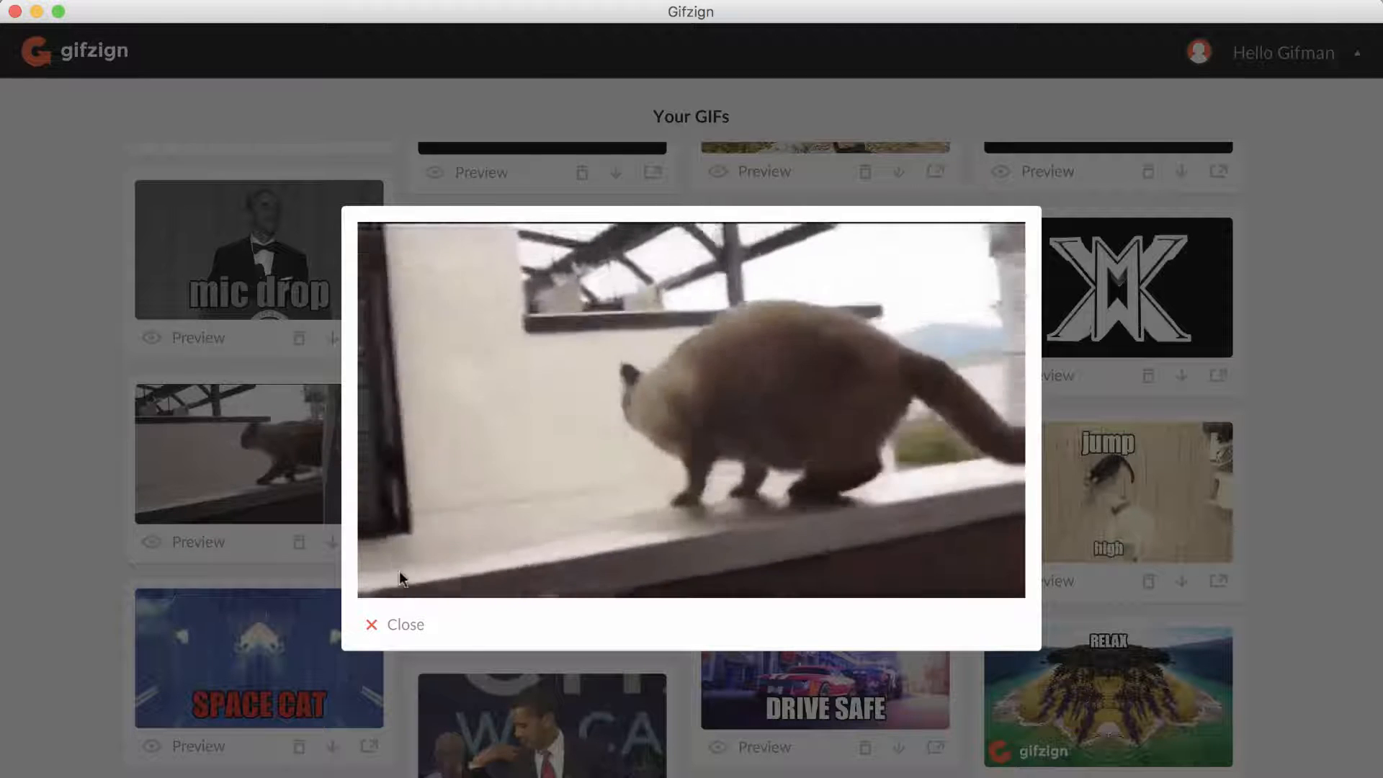
click(400, 628)
click(1053, 316)
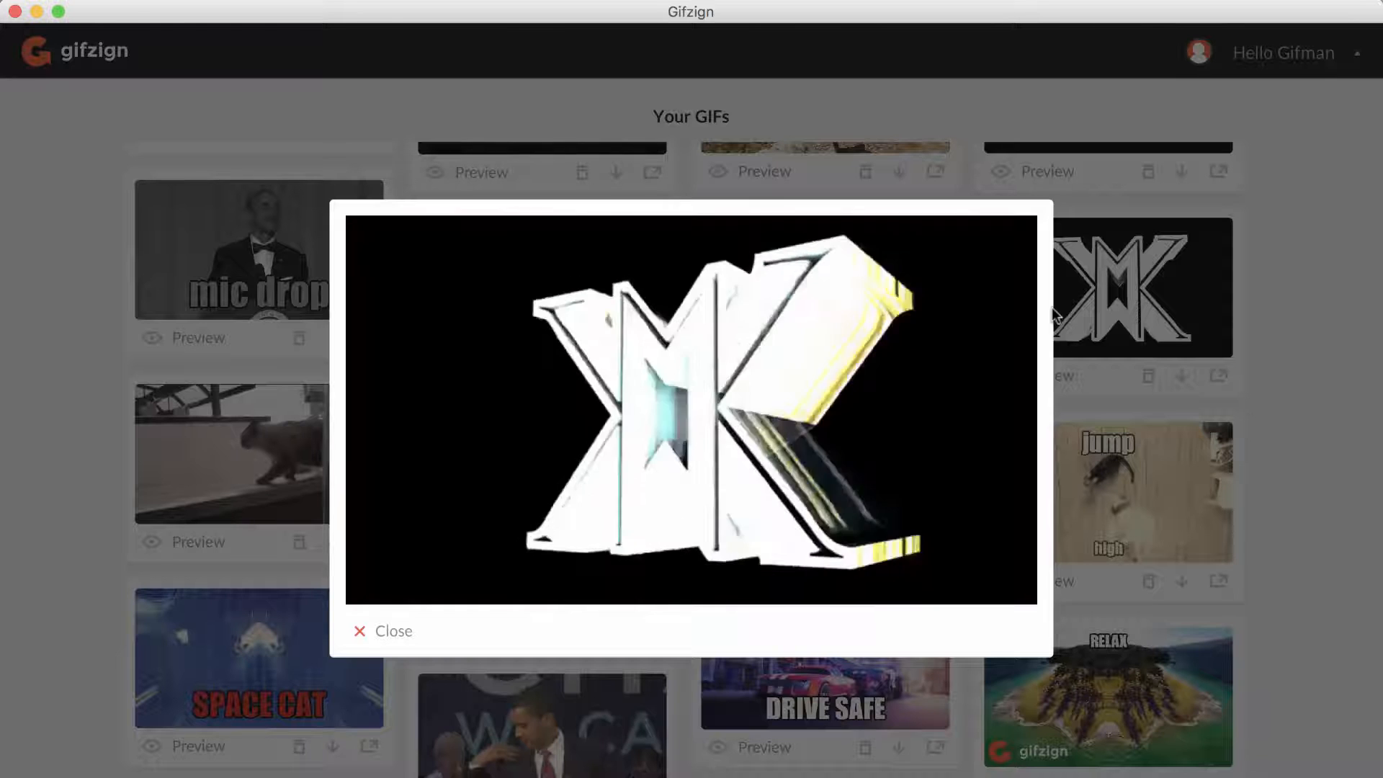
click(387, 634)
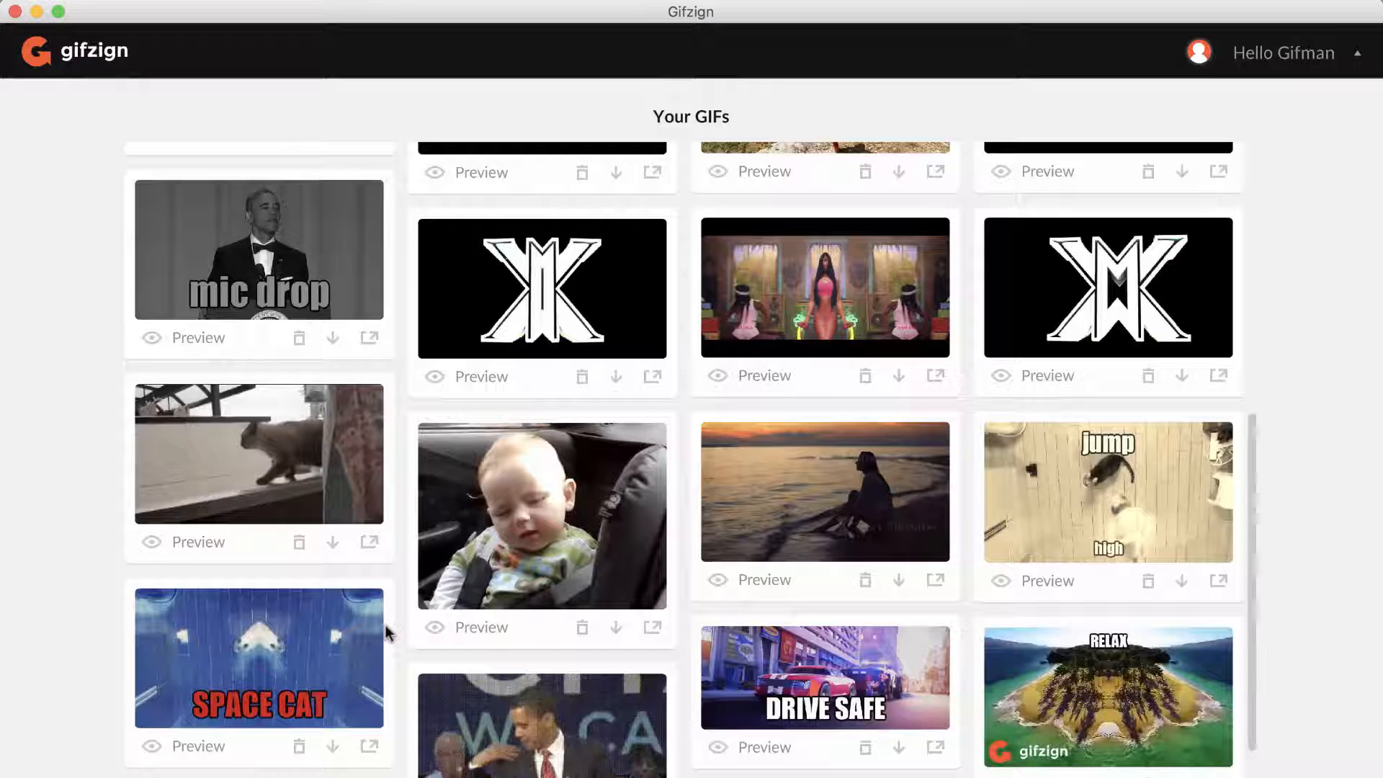
click(571, 311)
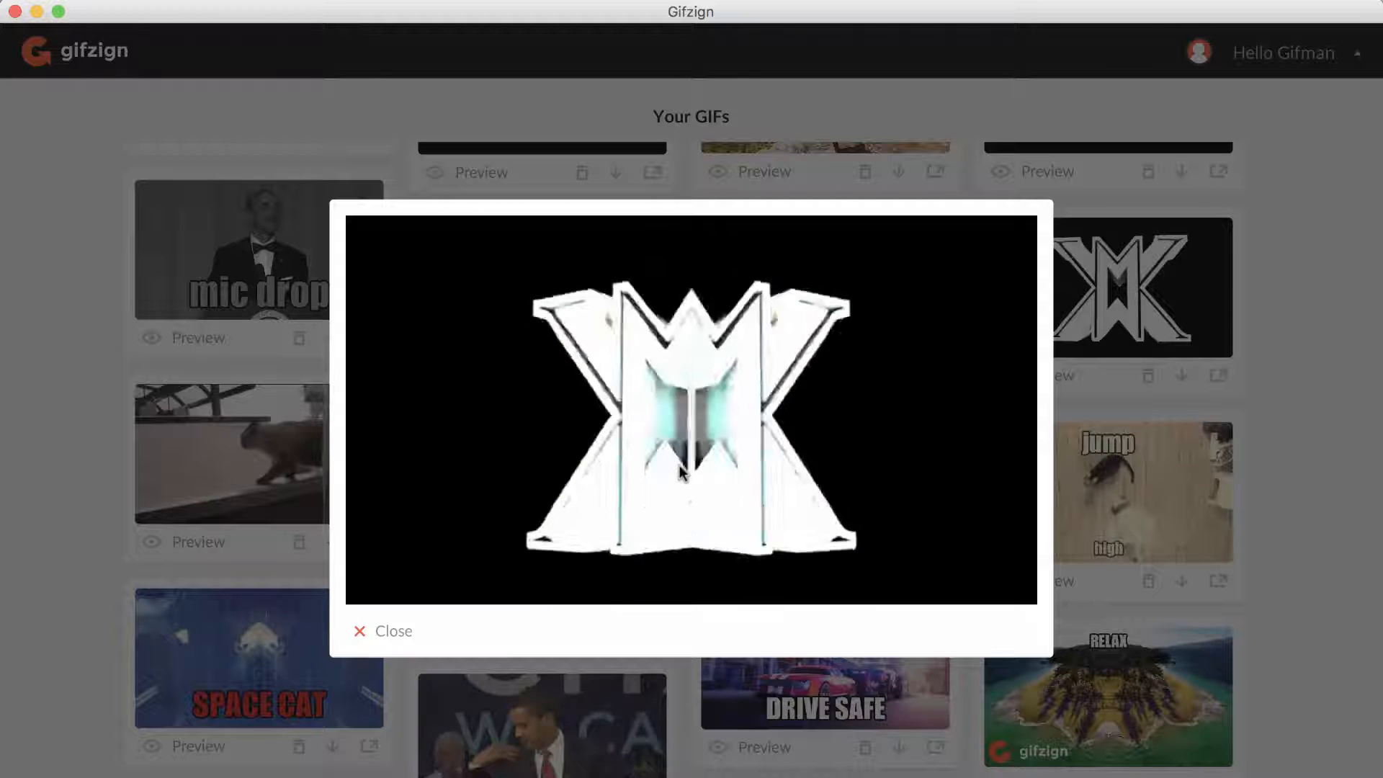
click(398, 635)
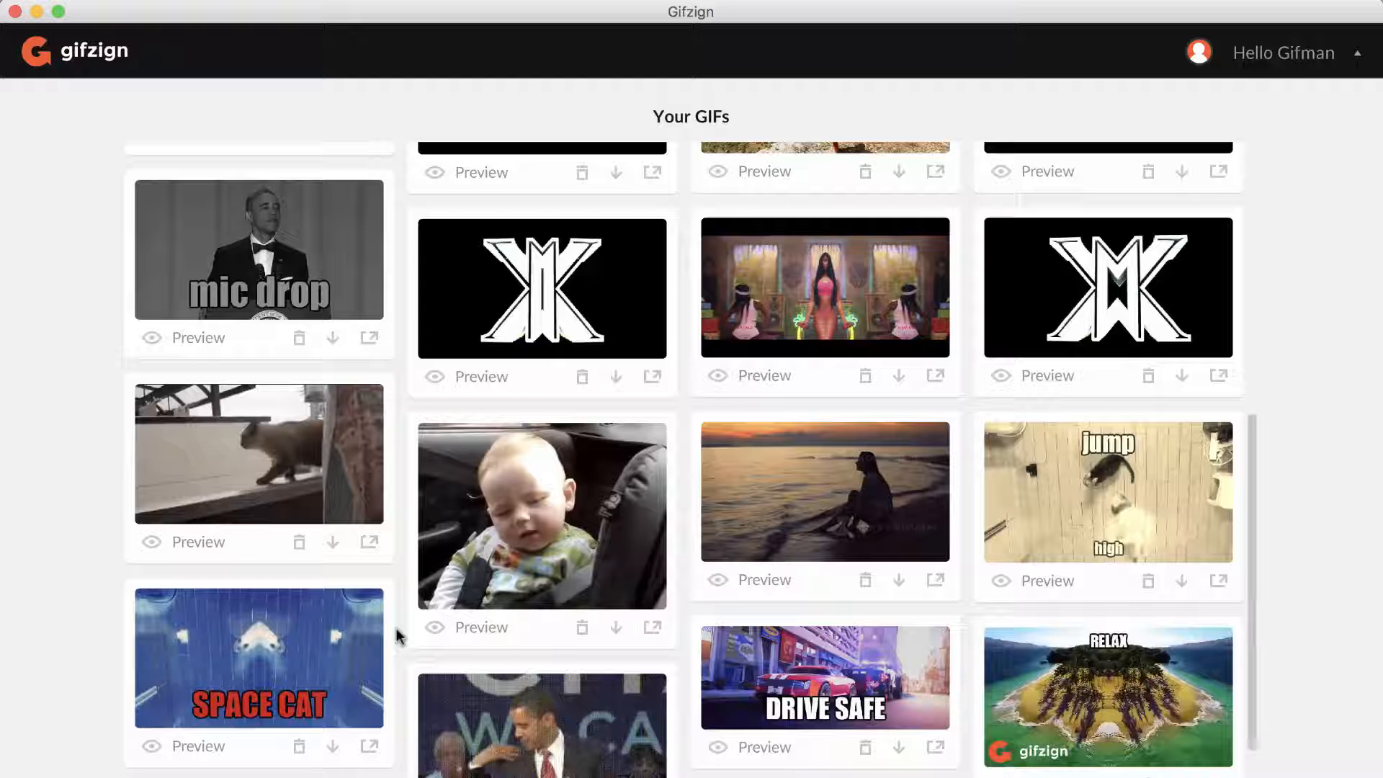
Preview the GIF of the woman sitting on the sunset beach and the mirrored GIF with the woman in pink.
scroll(473, 642, up, 3)
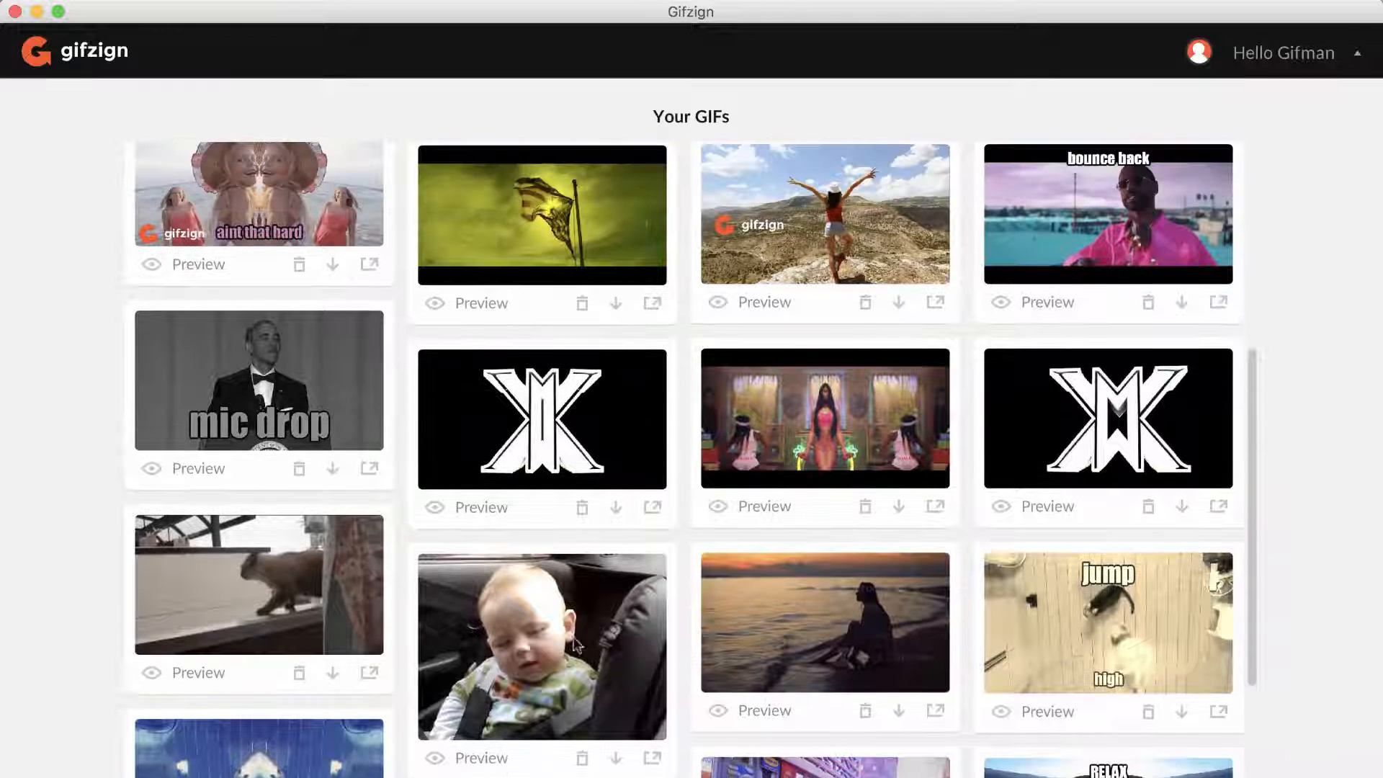
click(796, 663)
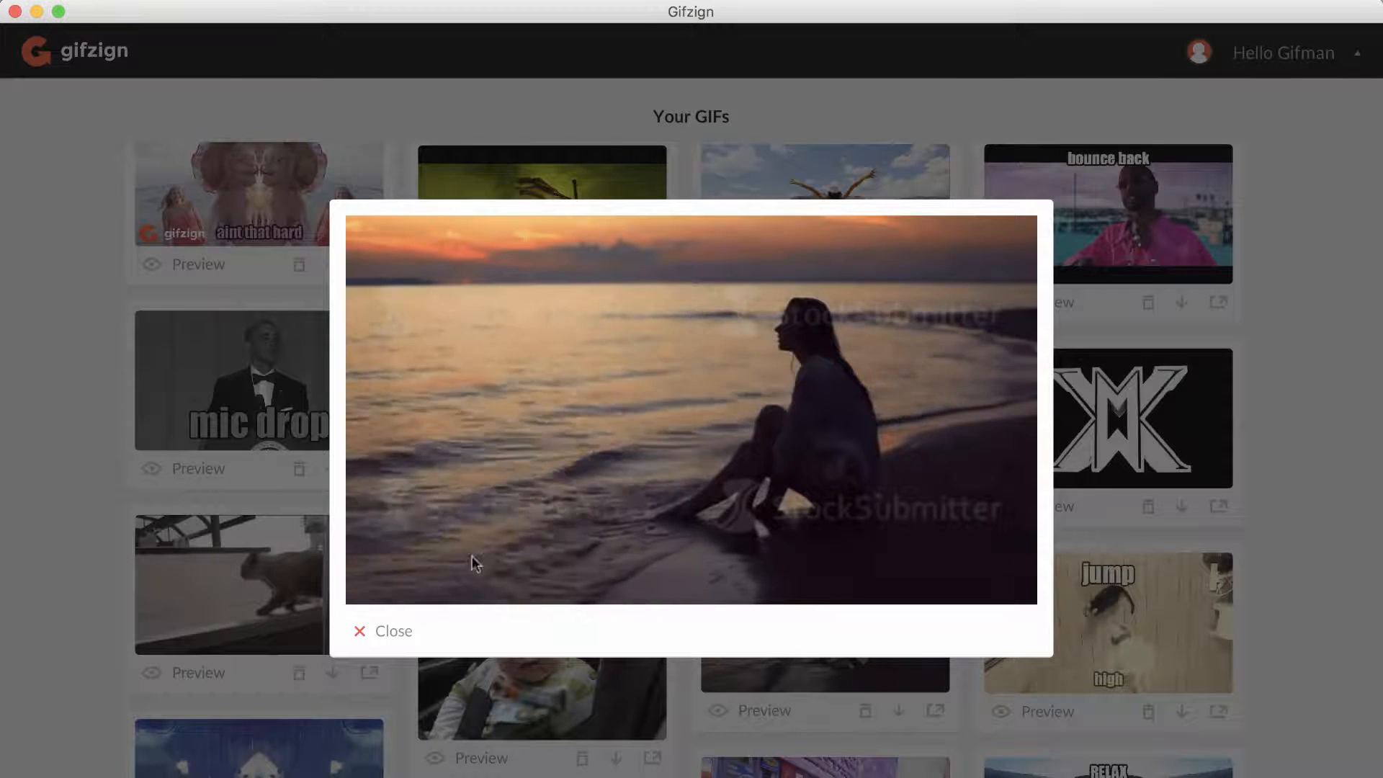
click(394, 631)
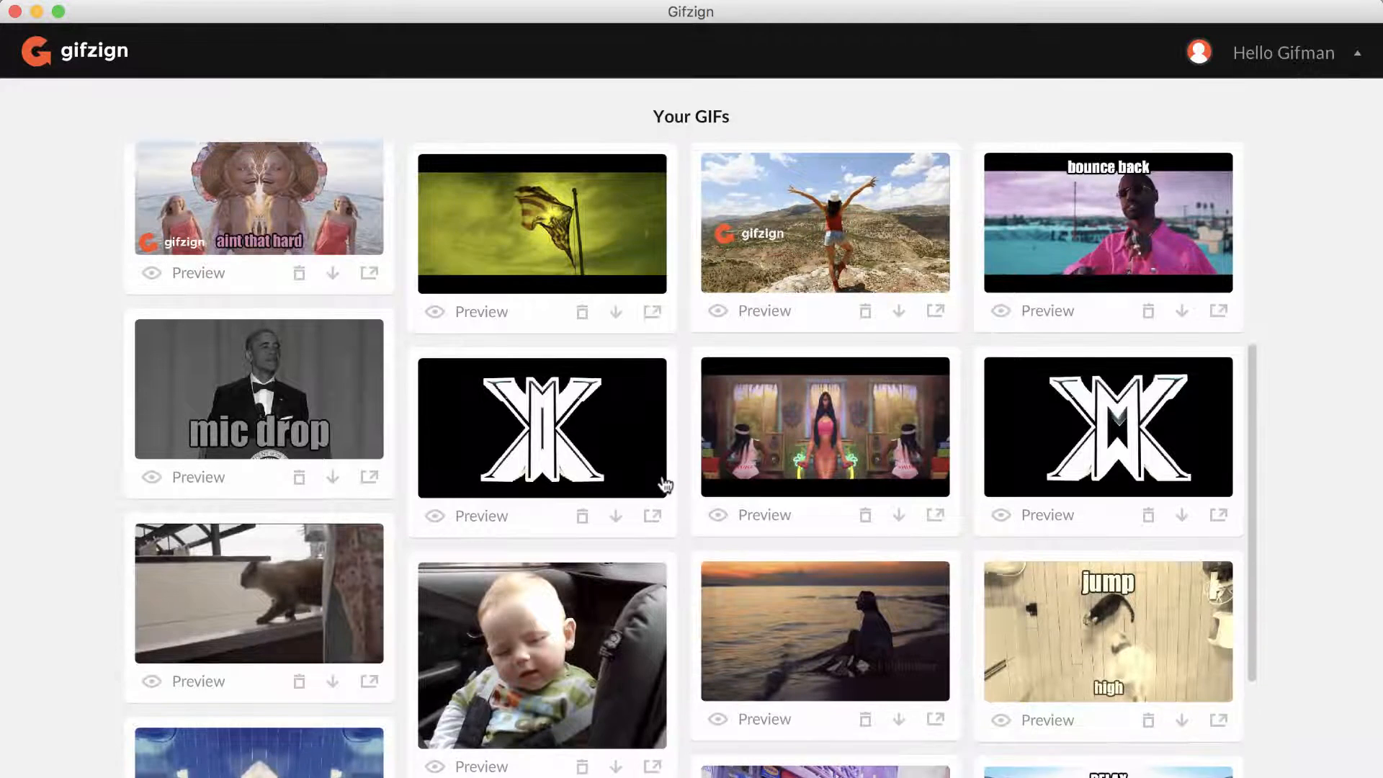
scroll(662, 483, up, 3)
click(778, 530)
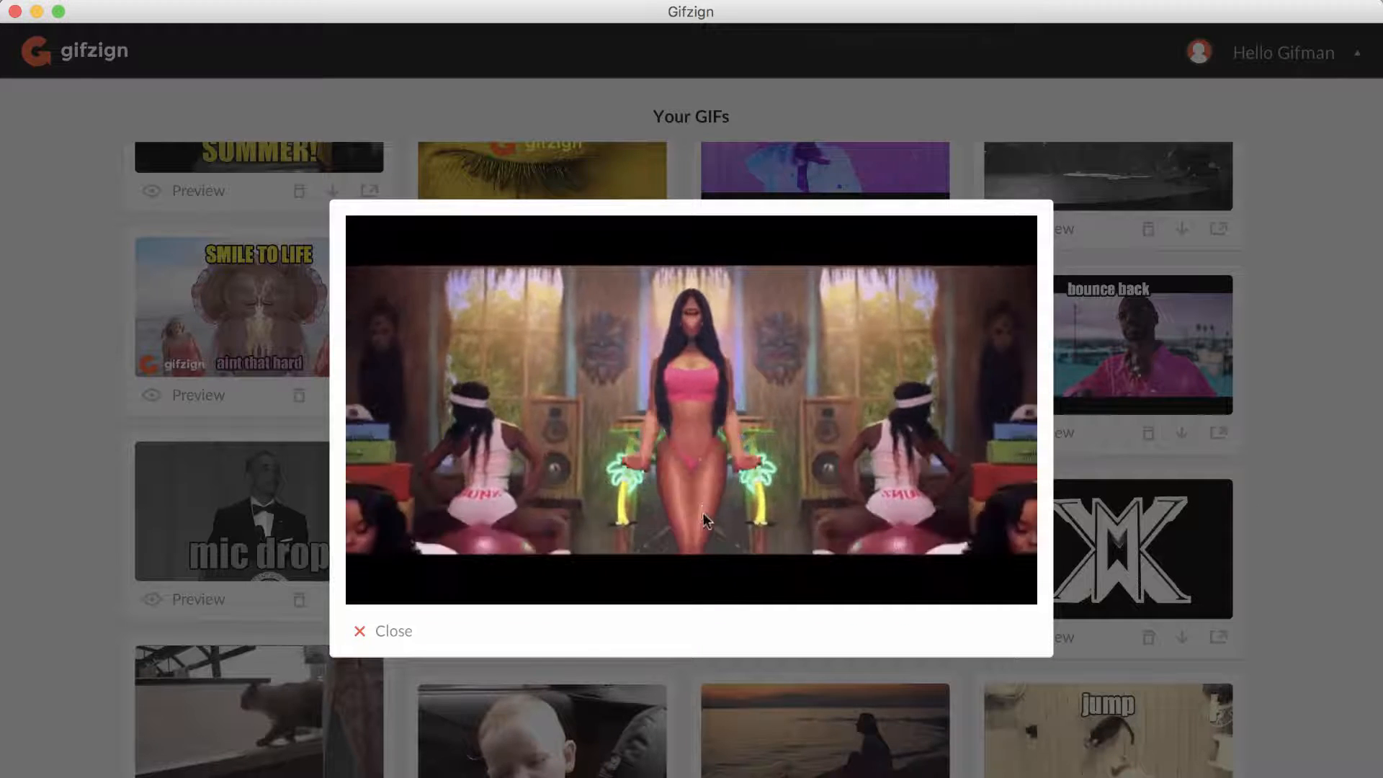
Preview the GIF of the woman with raised arms on the mountain and the SMILE TO LIFE GIF.
click(382, 632)
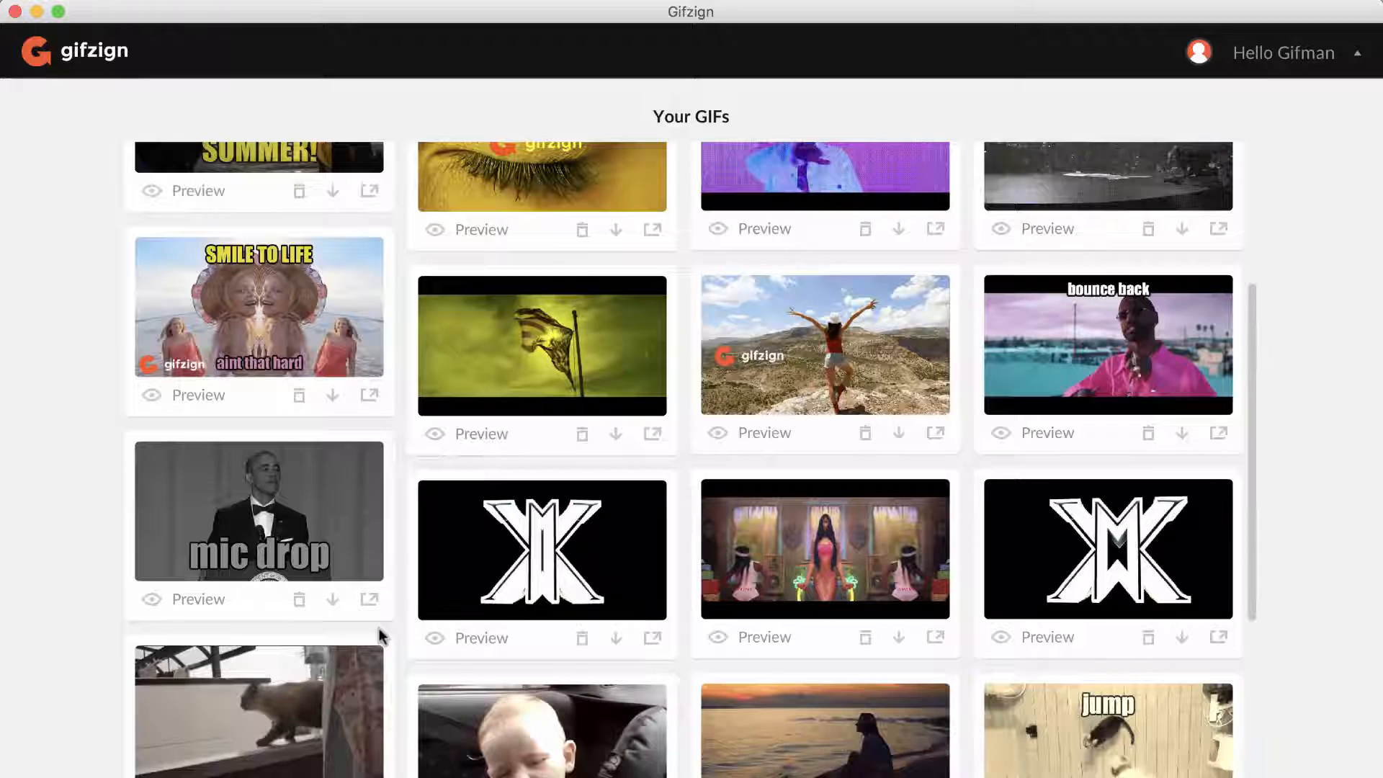
click(844, 339)
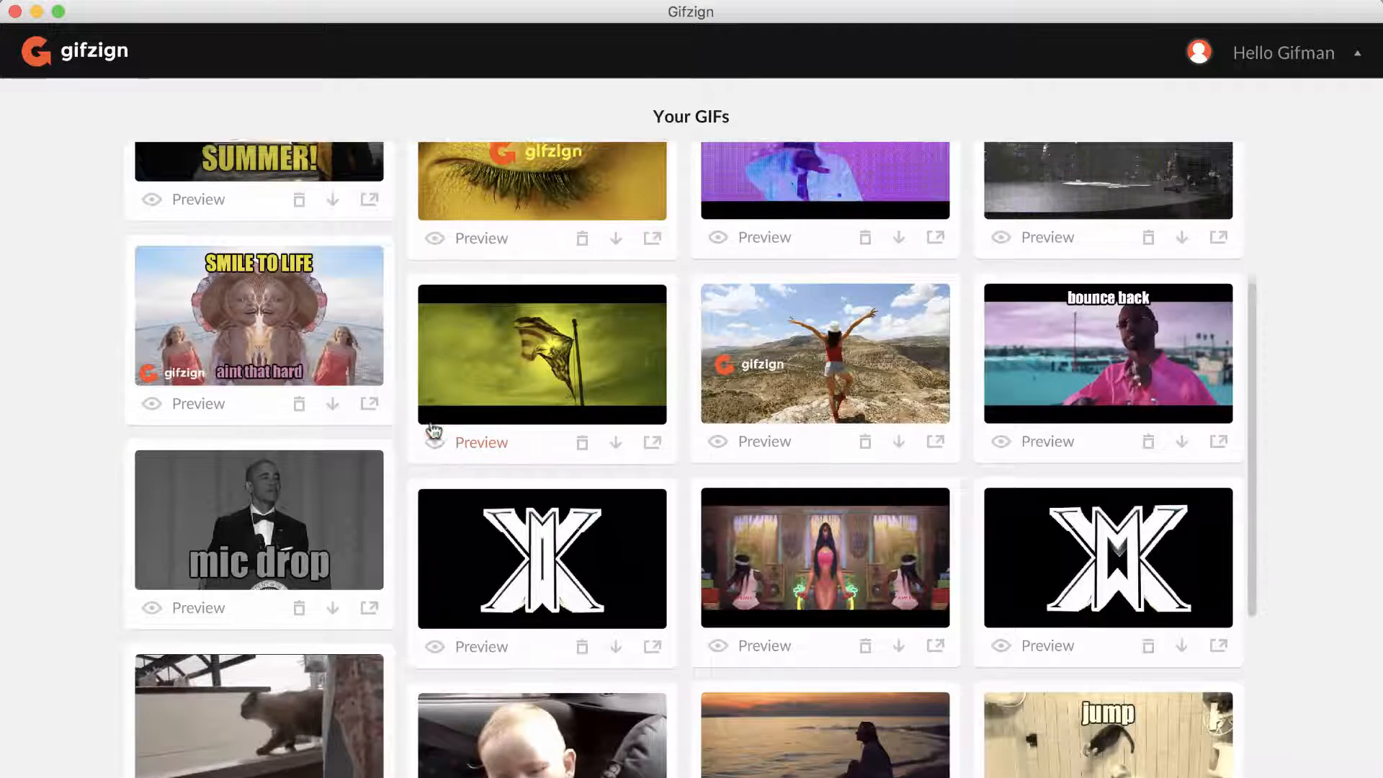
scroll(414, 432, up, 2)
click(382, 439)
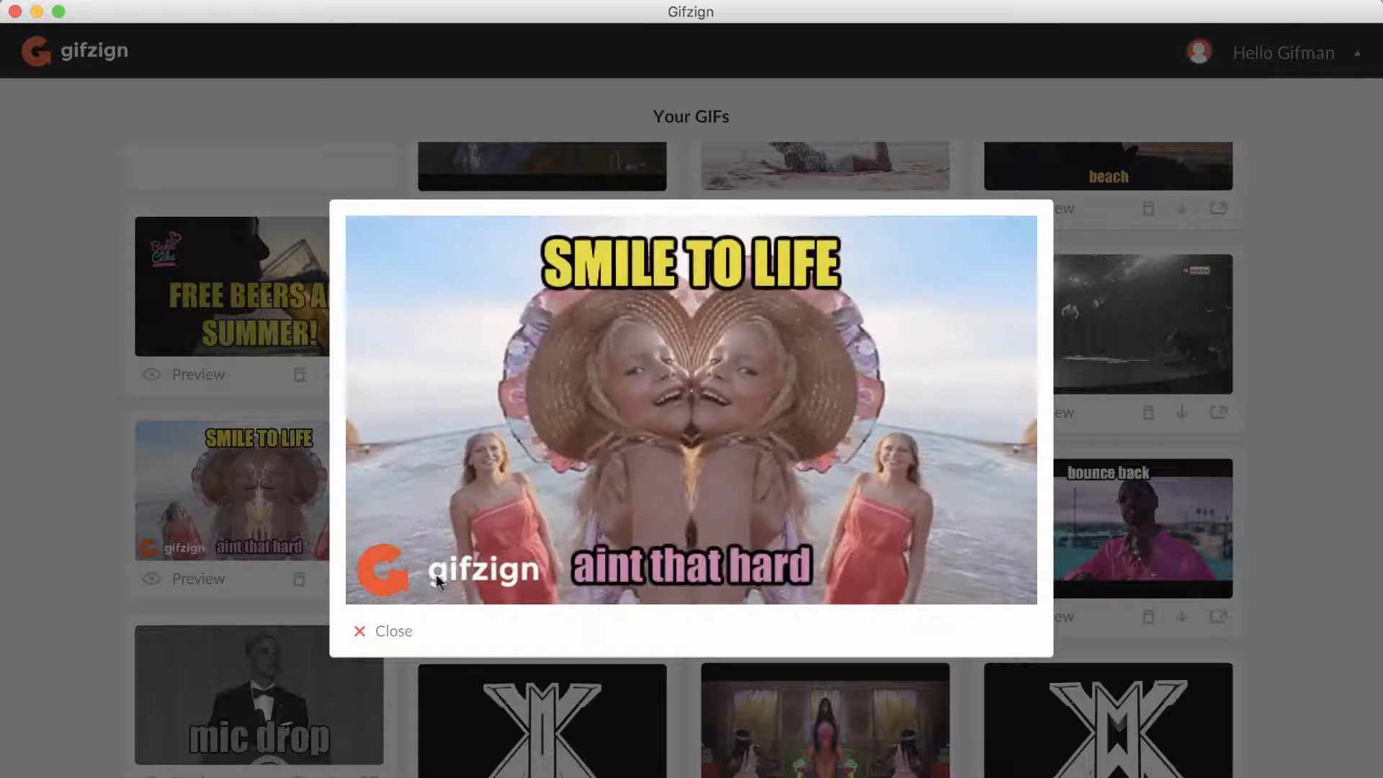
click(396, 632)
scroll(598, 544, up, 2)
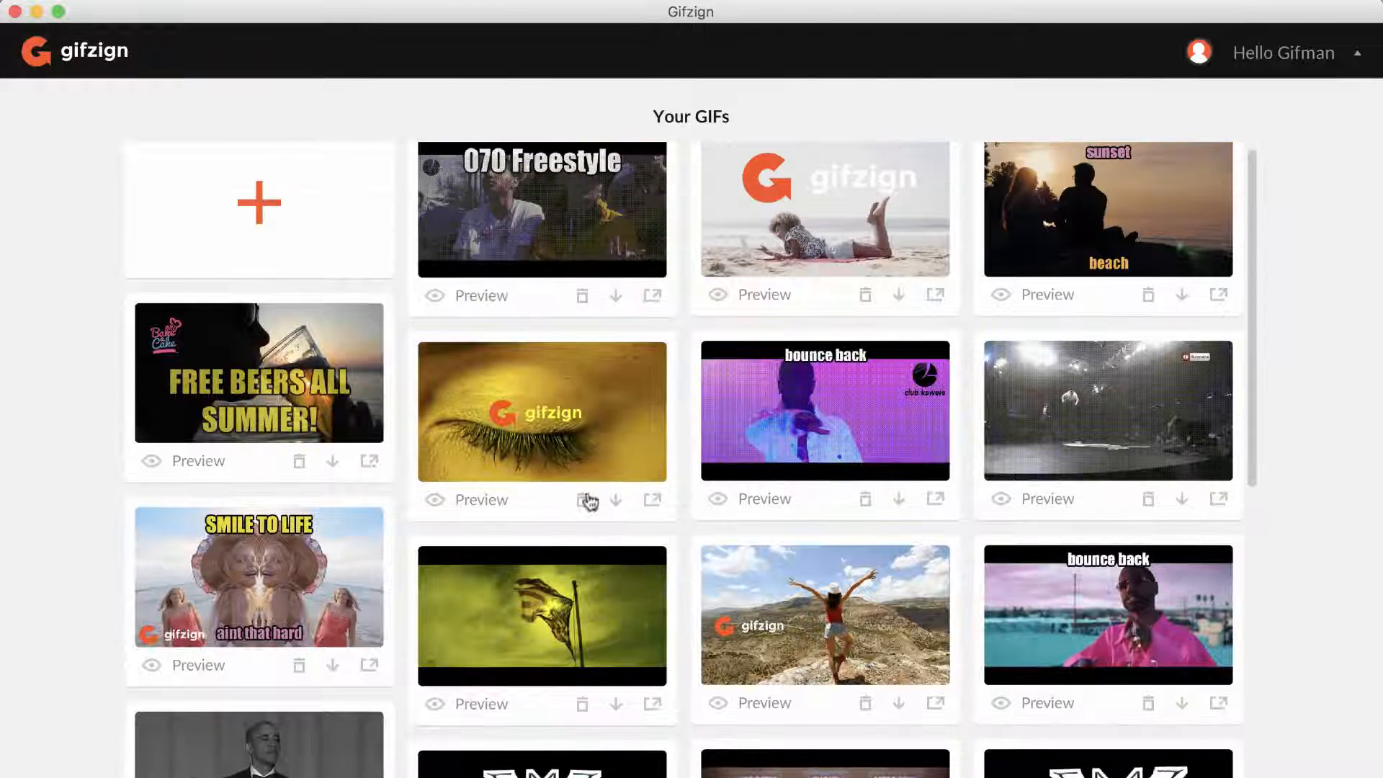
Preview the eye GIF with the gifzign logo and the FREE BEERS ALL SUMMER! GIF.
click(550, 415)
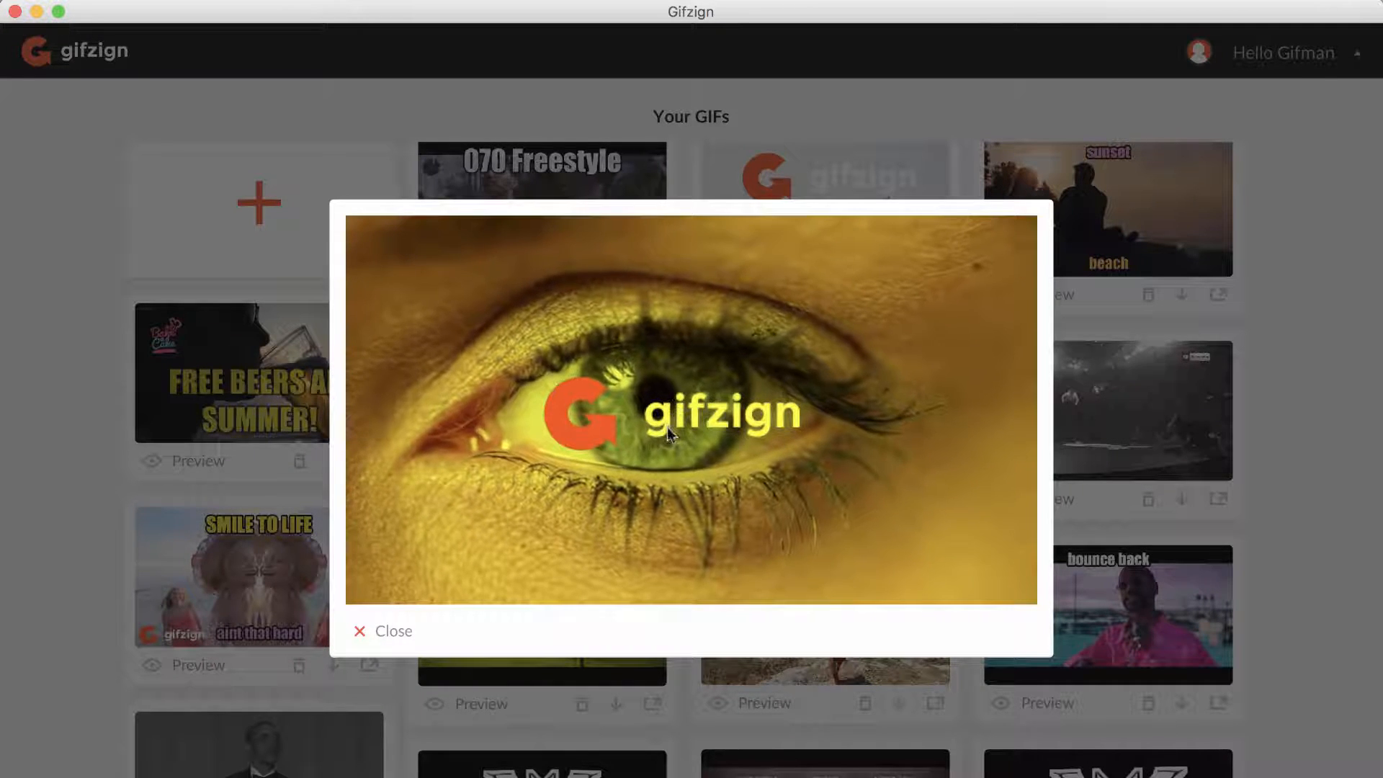
click(402, 632)
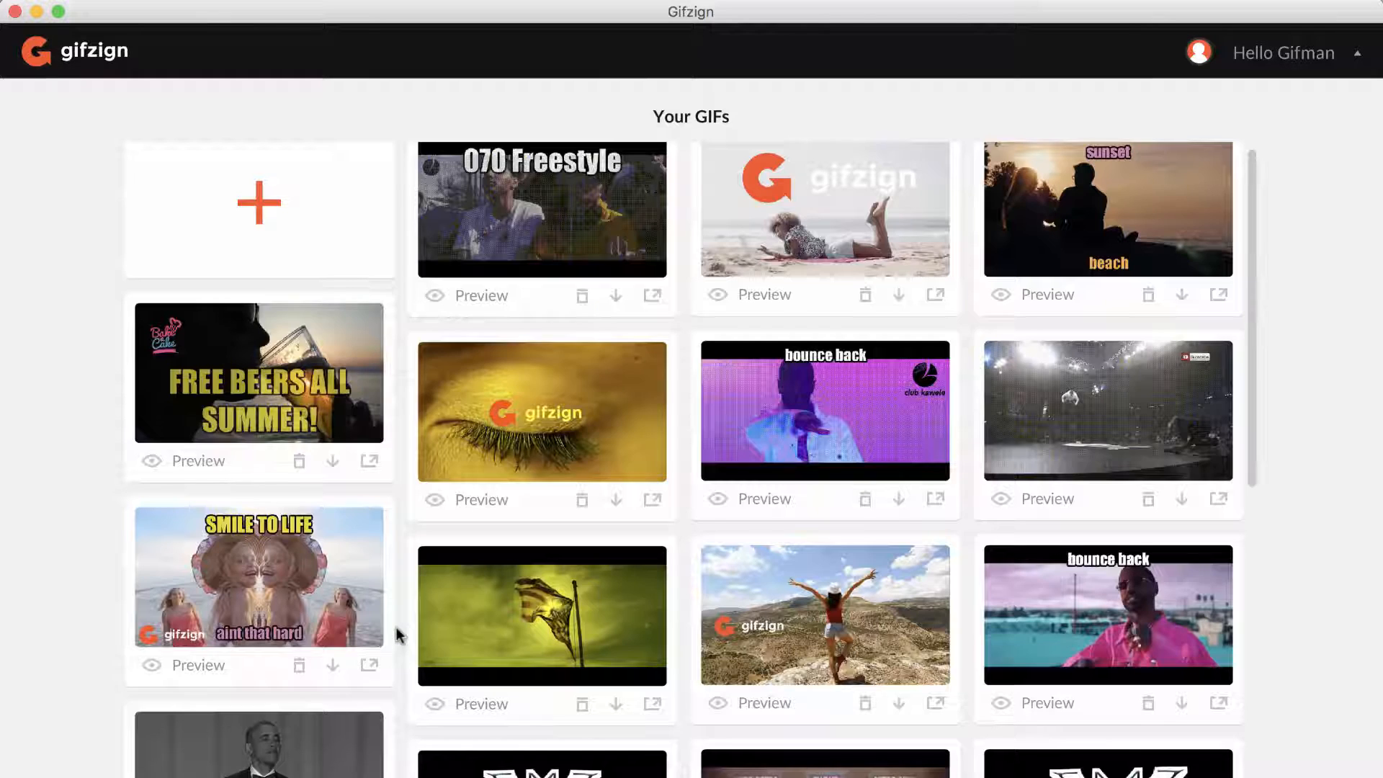
click(546, 416)
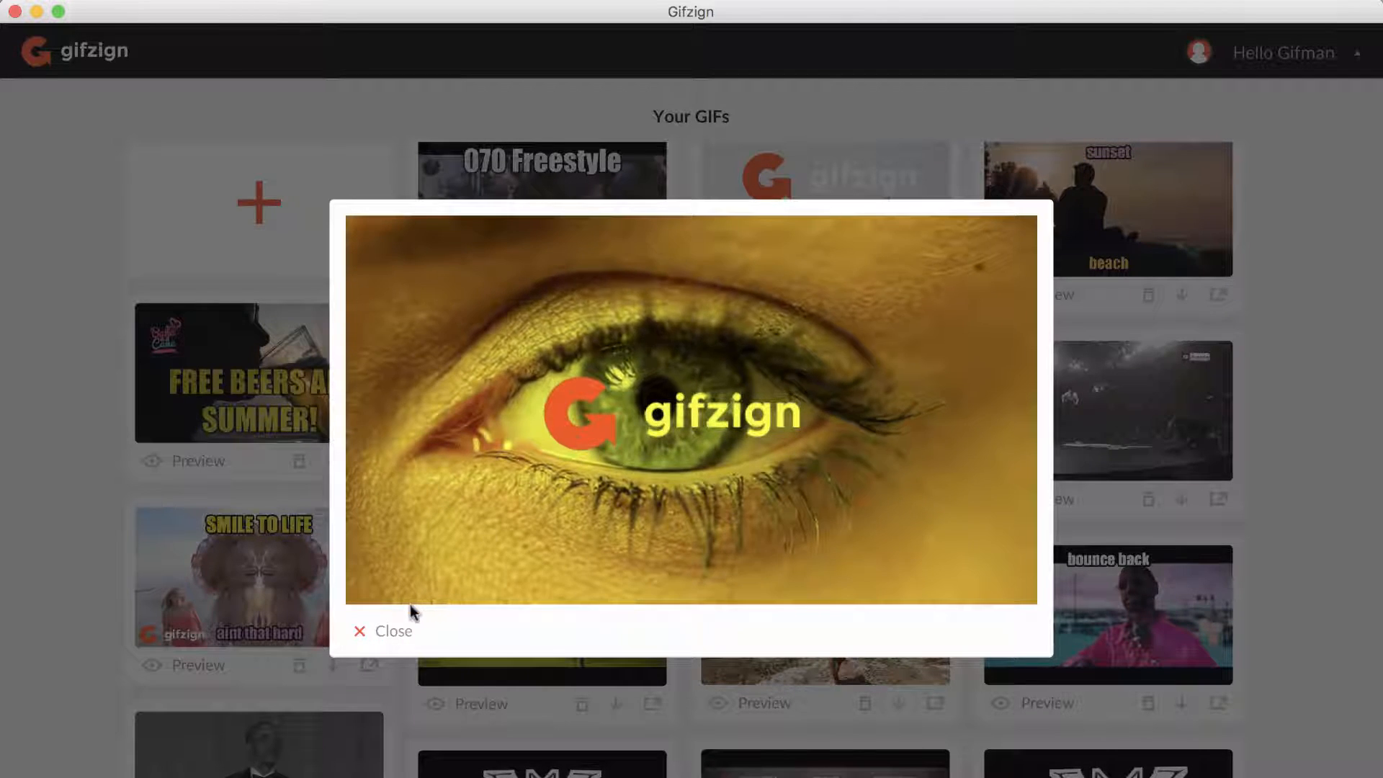
click(385, 629)
scroll(551, 411, up, 1)
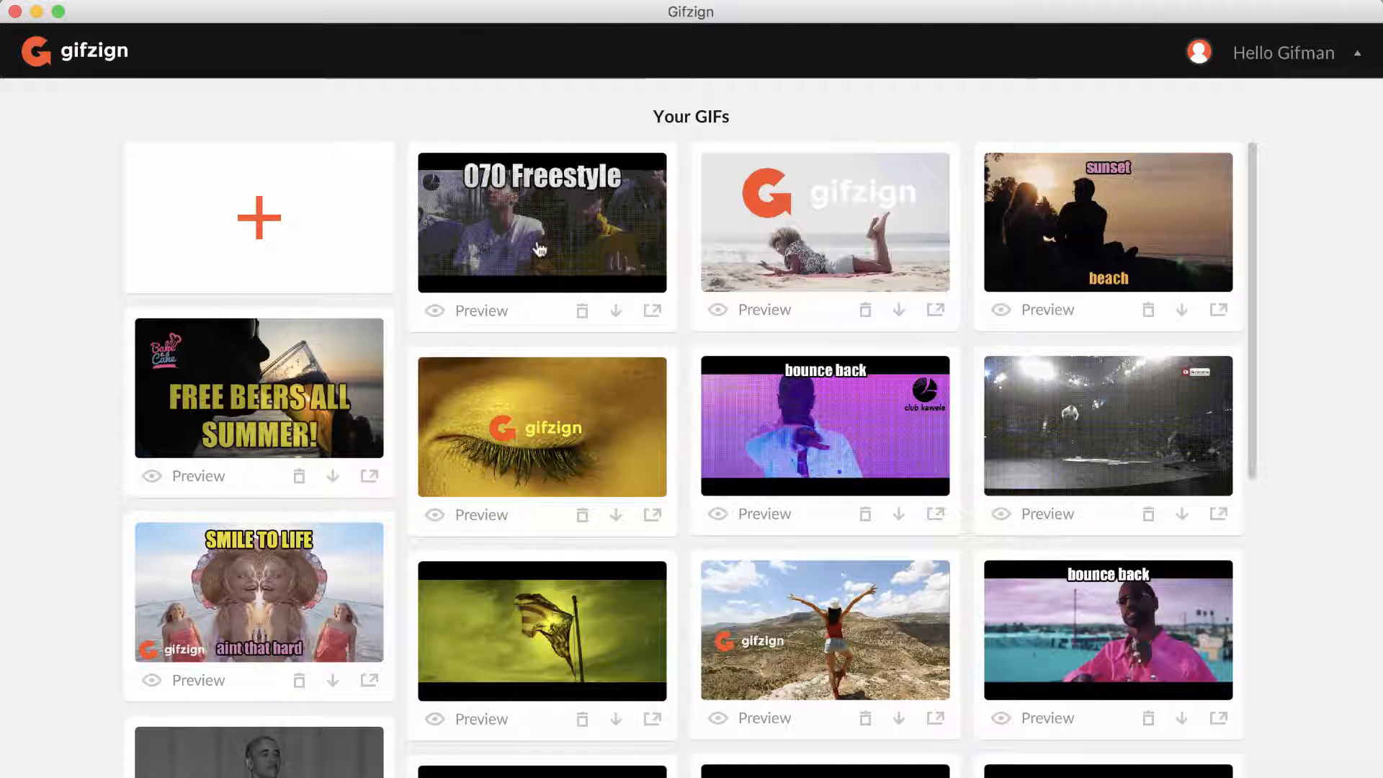
click(275, 402)
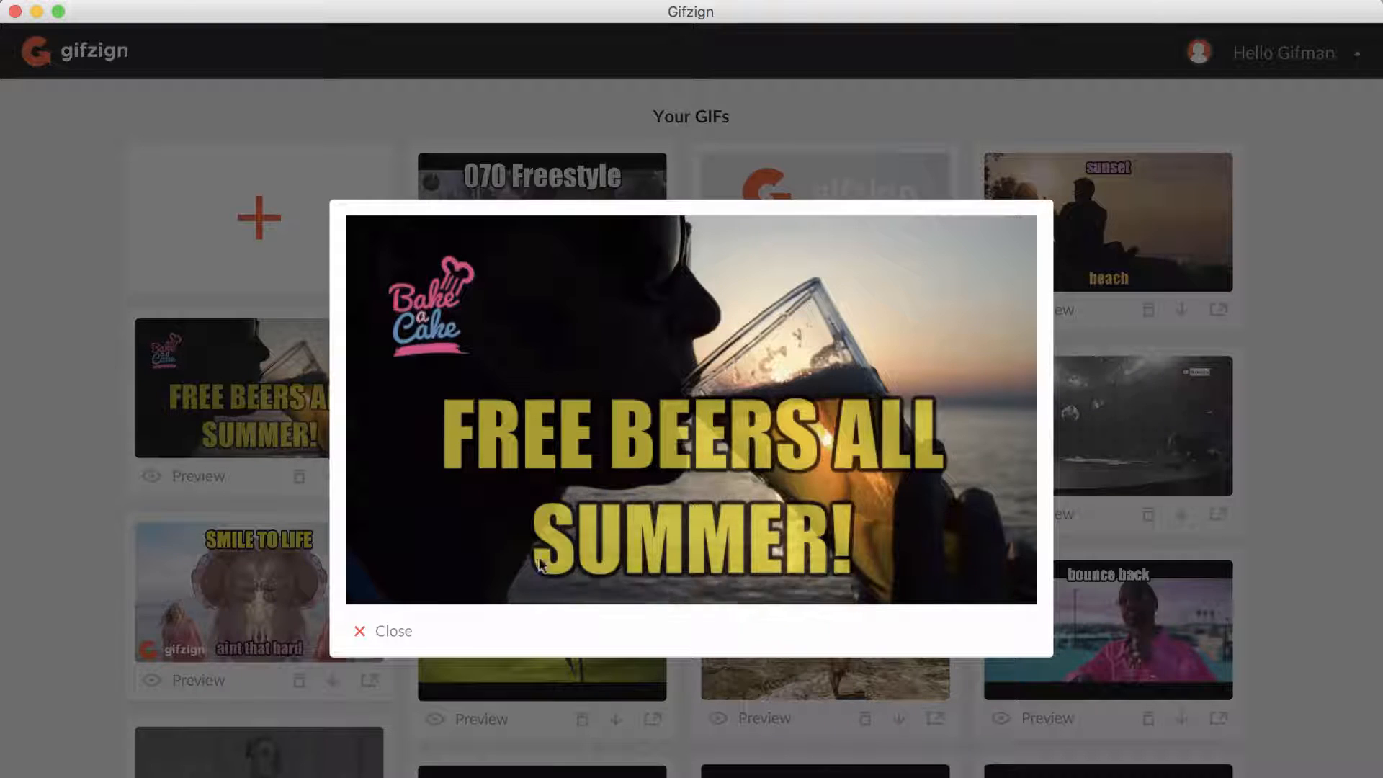
click(394, 633)
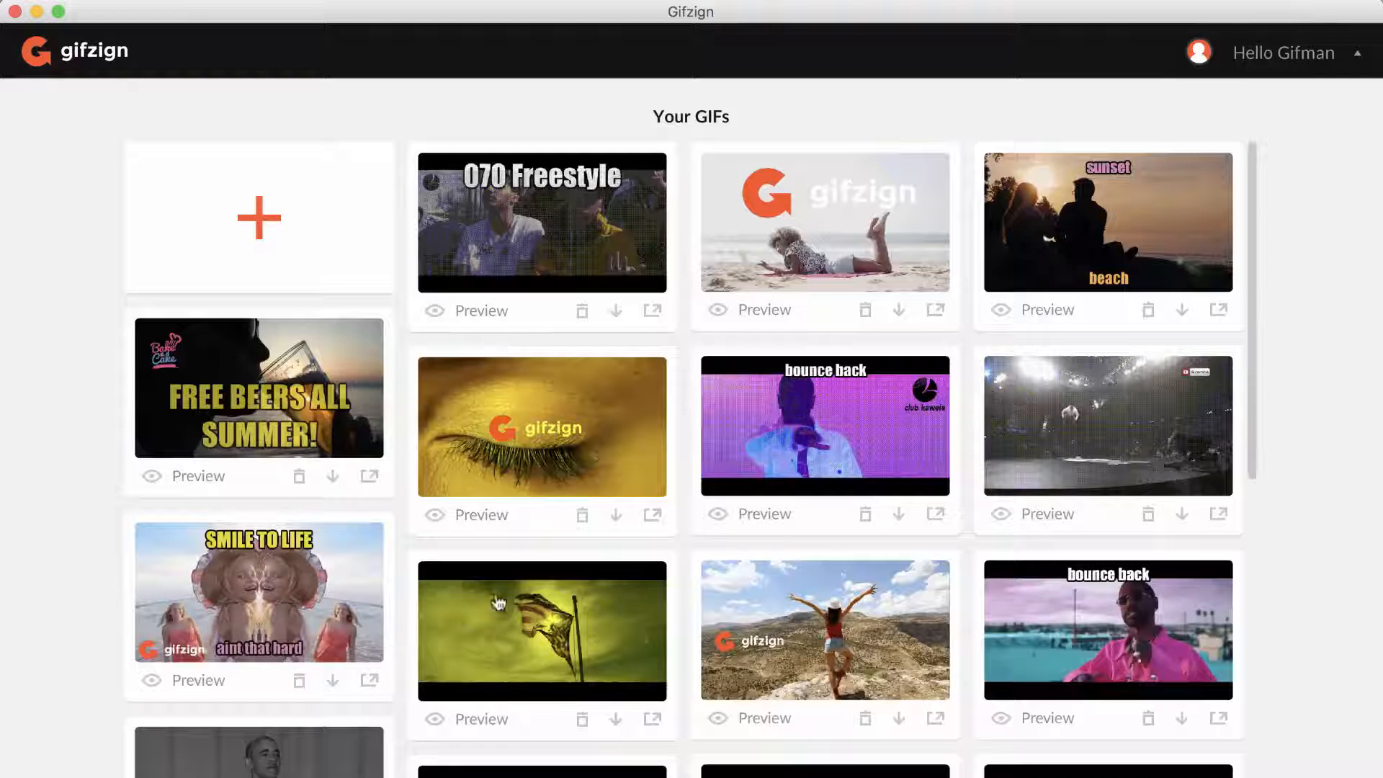
Browse the GIF collection and delete the sunset beach GIF of the couple.
scroll(534, 608, down, 5)
scroll(536, 613, down, 3)
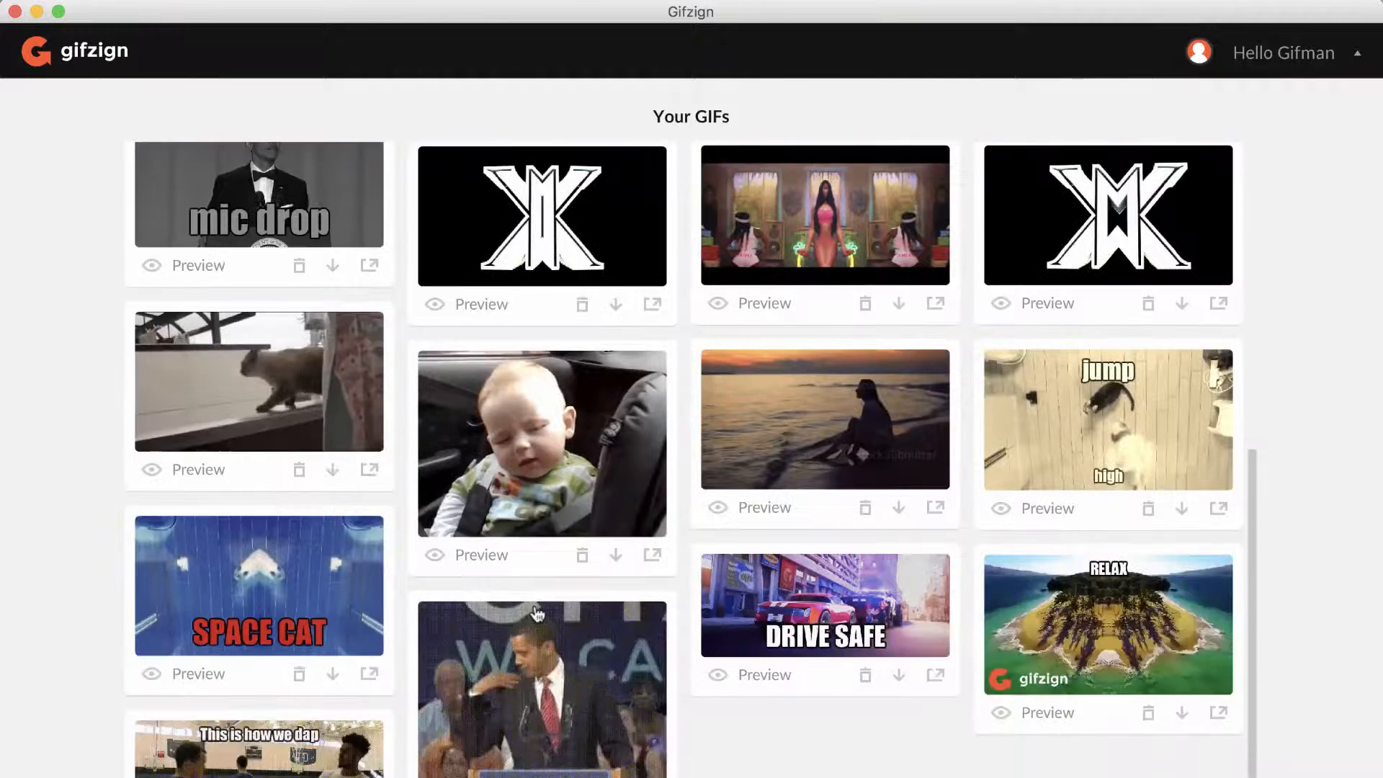
scroll(536, 613, up, 10)
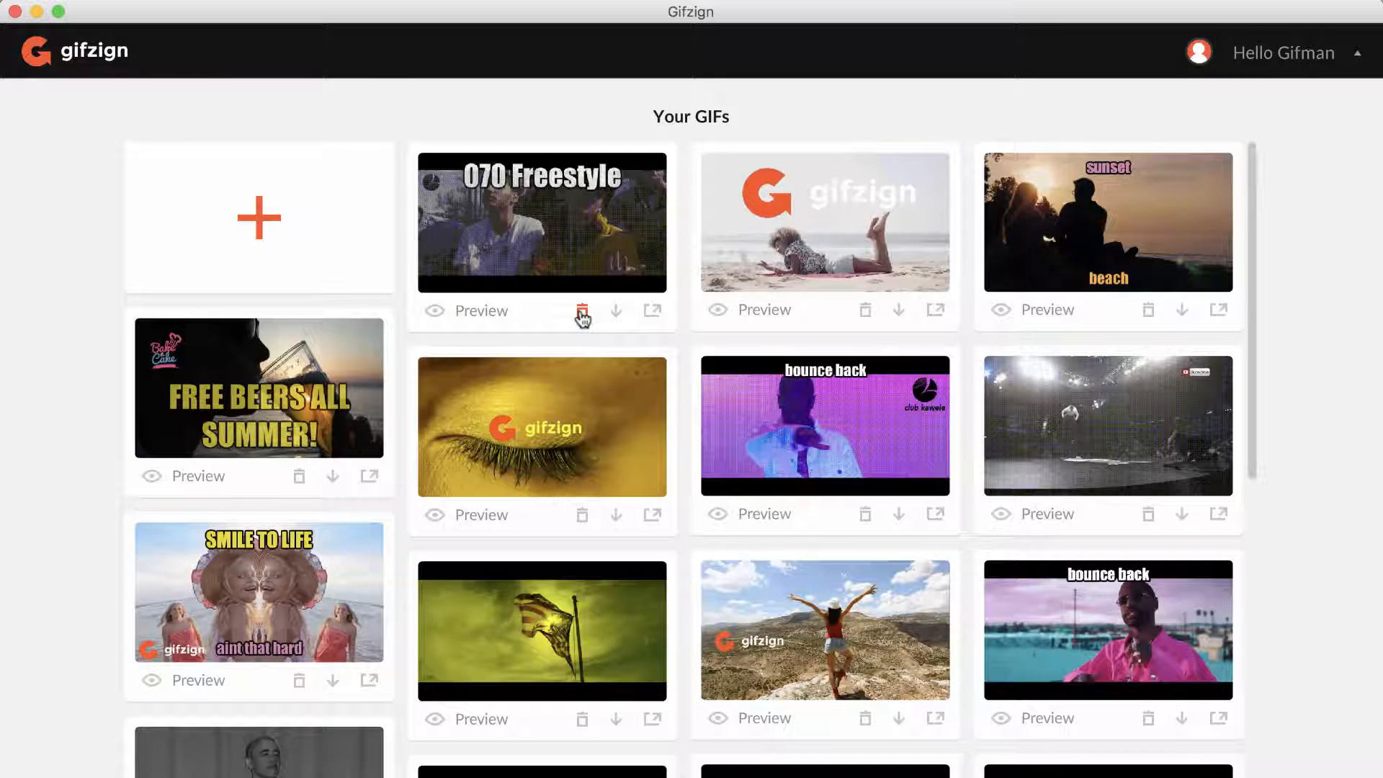
click(1148, 310)
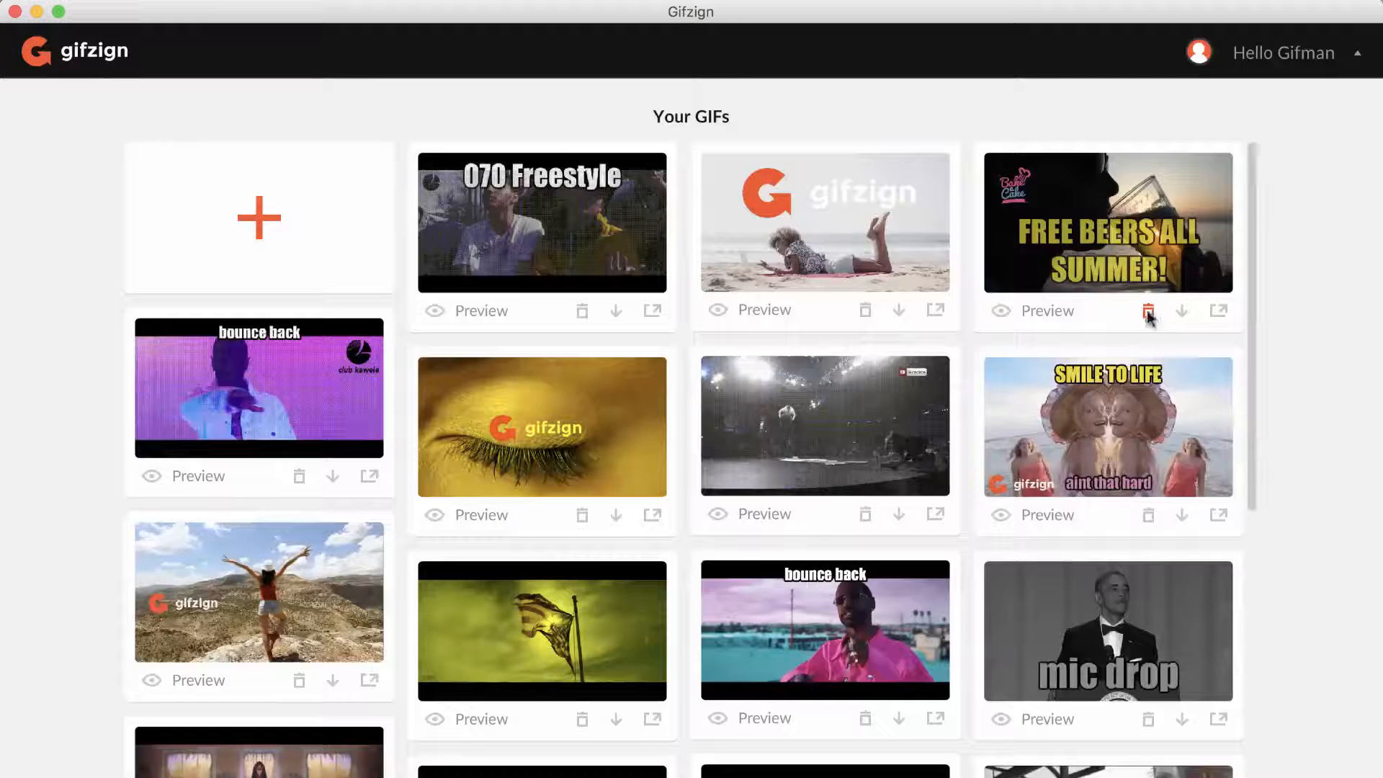
Check the download dialog for the 070 Freestyle GIF without saving, and view the eye GIF in the laptop mockup.
click(616, 314)
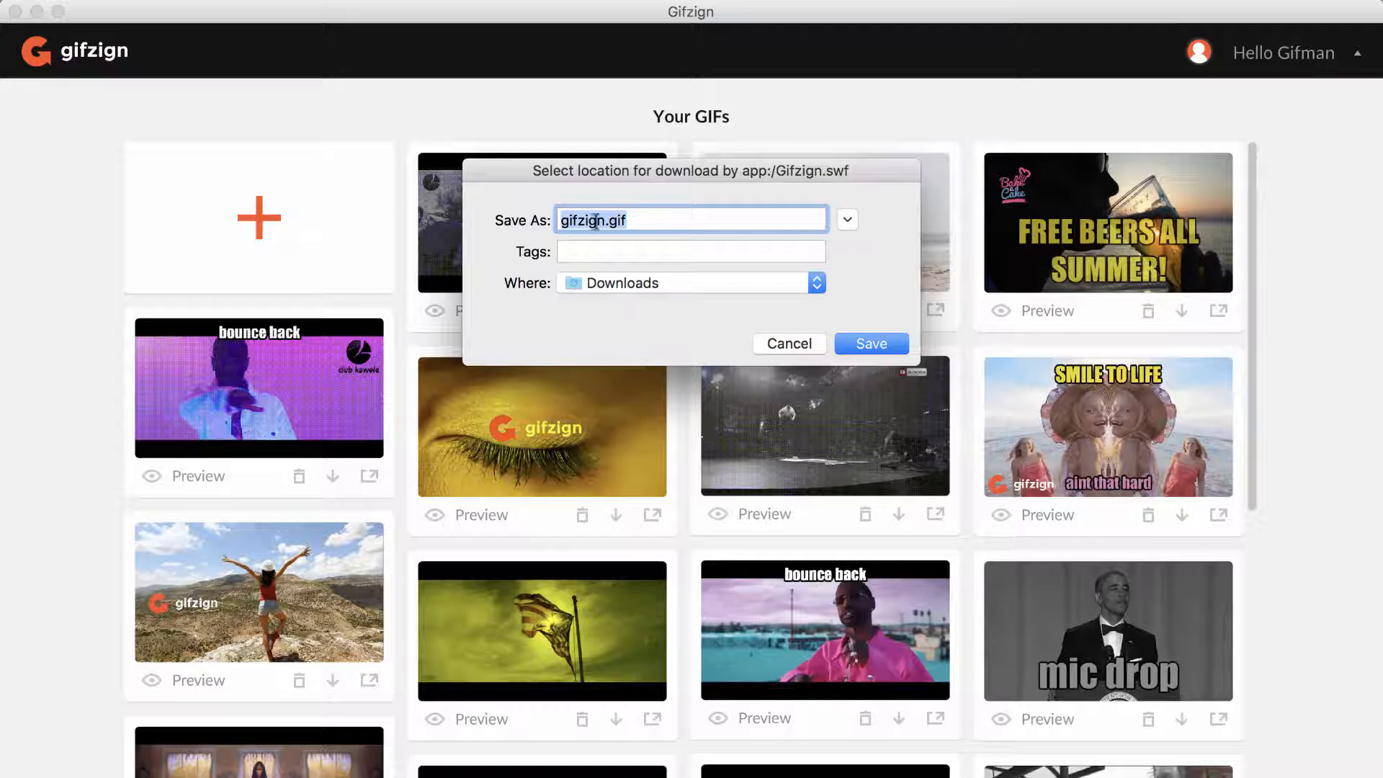
click(770, 337)
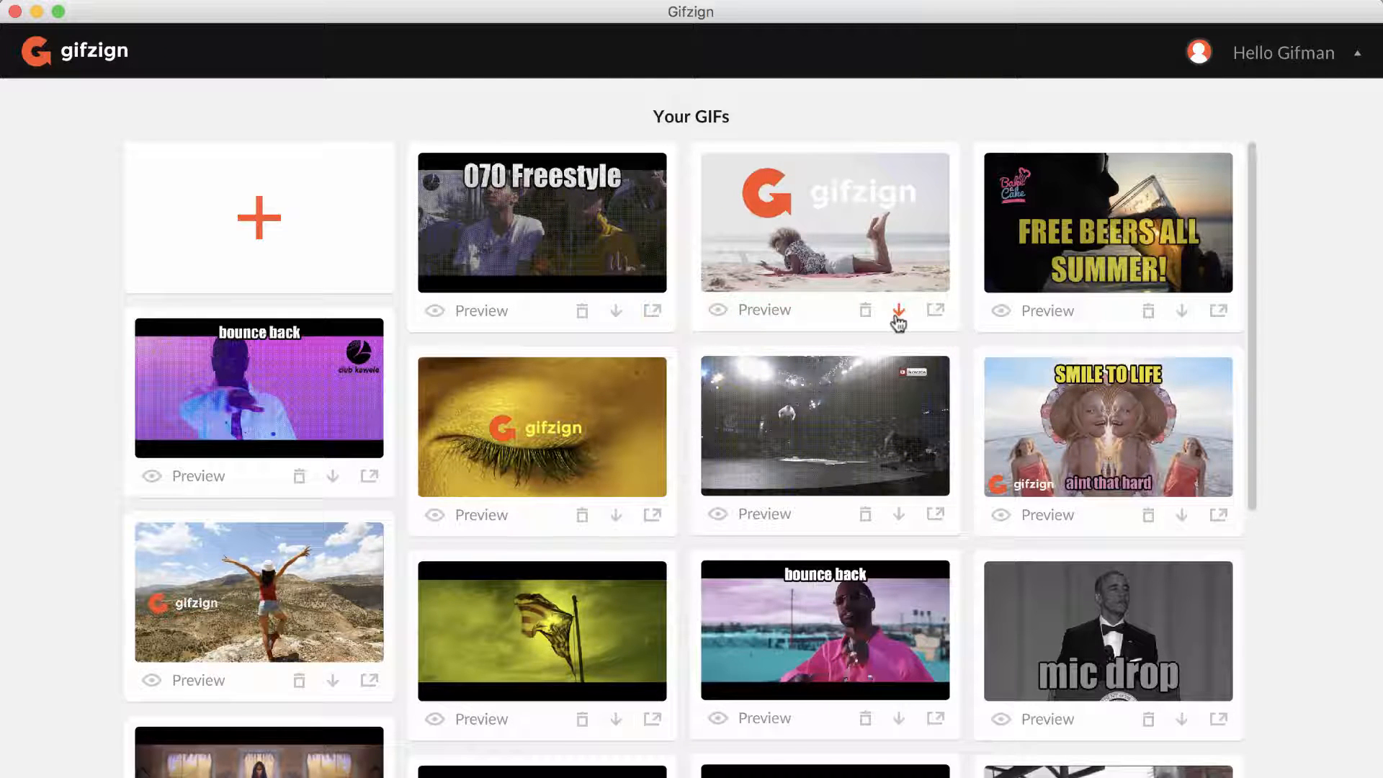
click(651, 517)
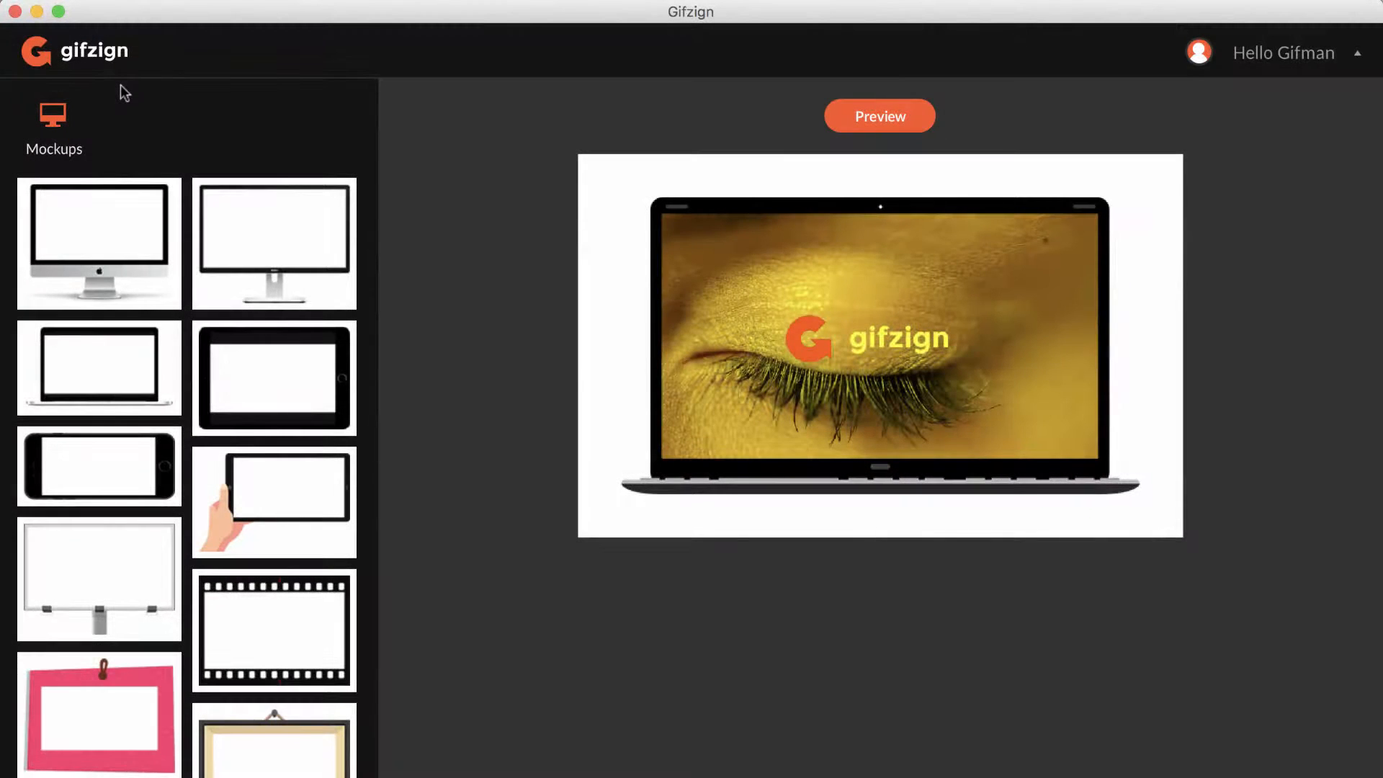
click(92, 56)
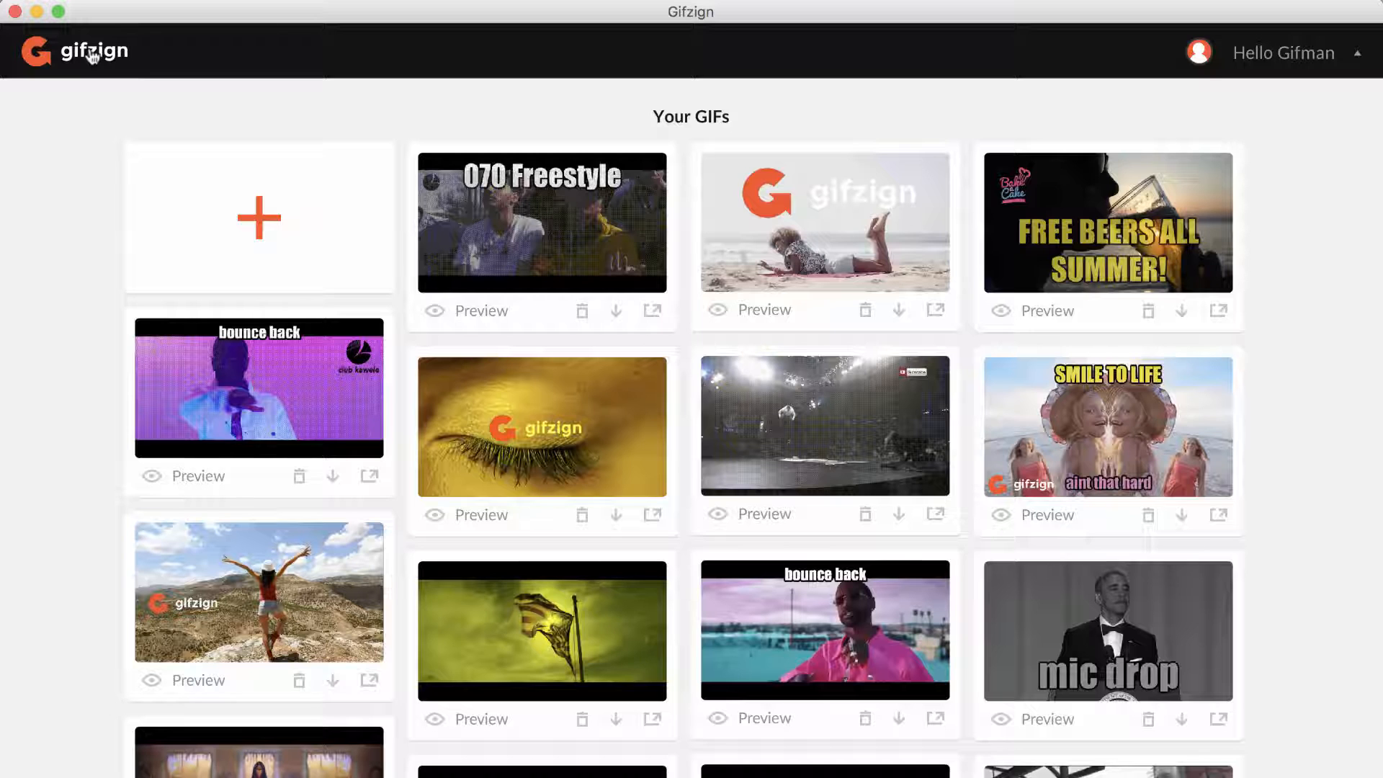
Start a new GIF by uploading the video beachcouple.mp4 from the Downloads folder.
click(263, 216)
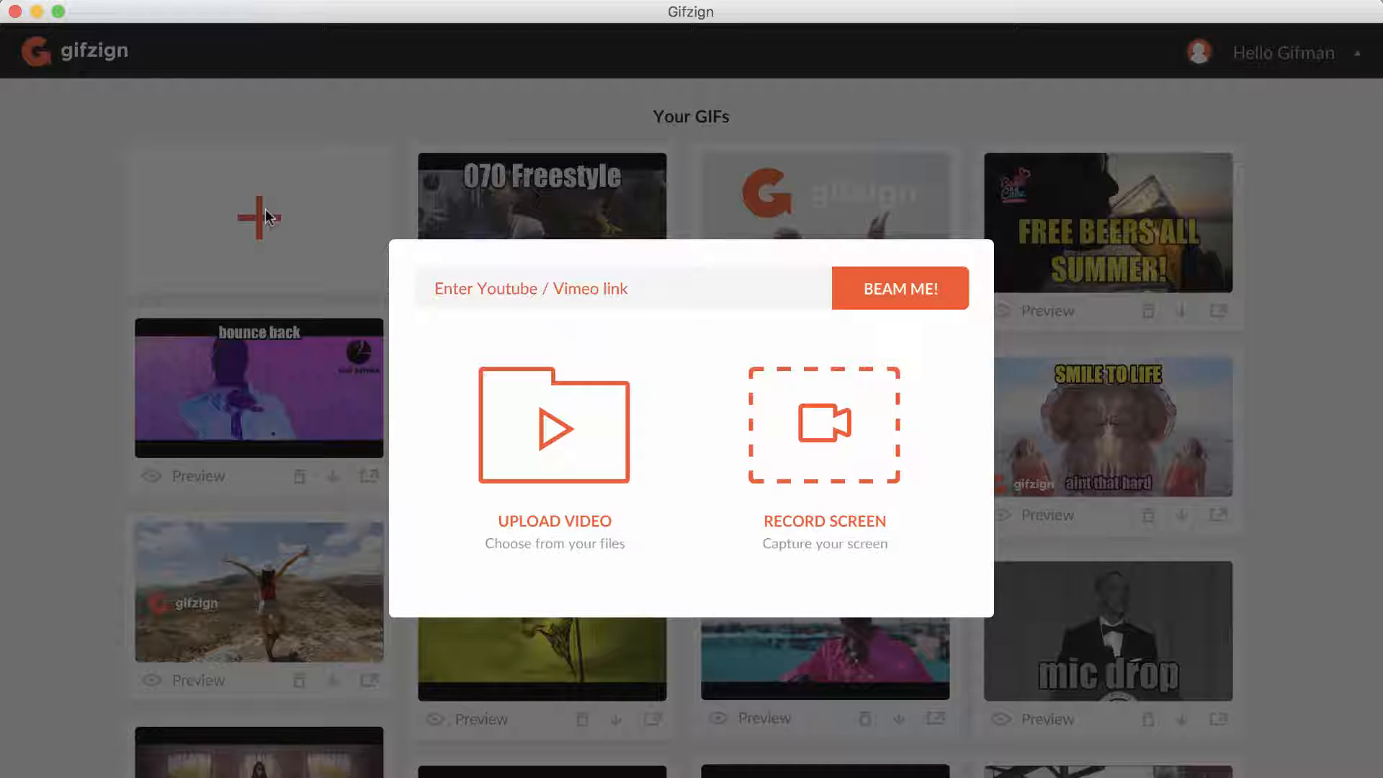
click(587, 292)
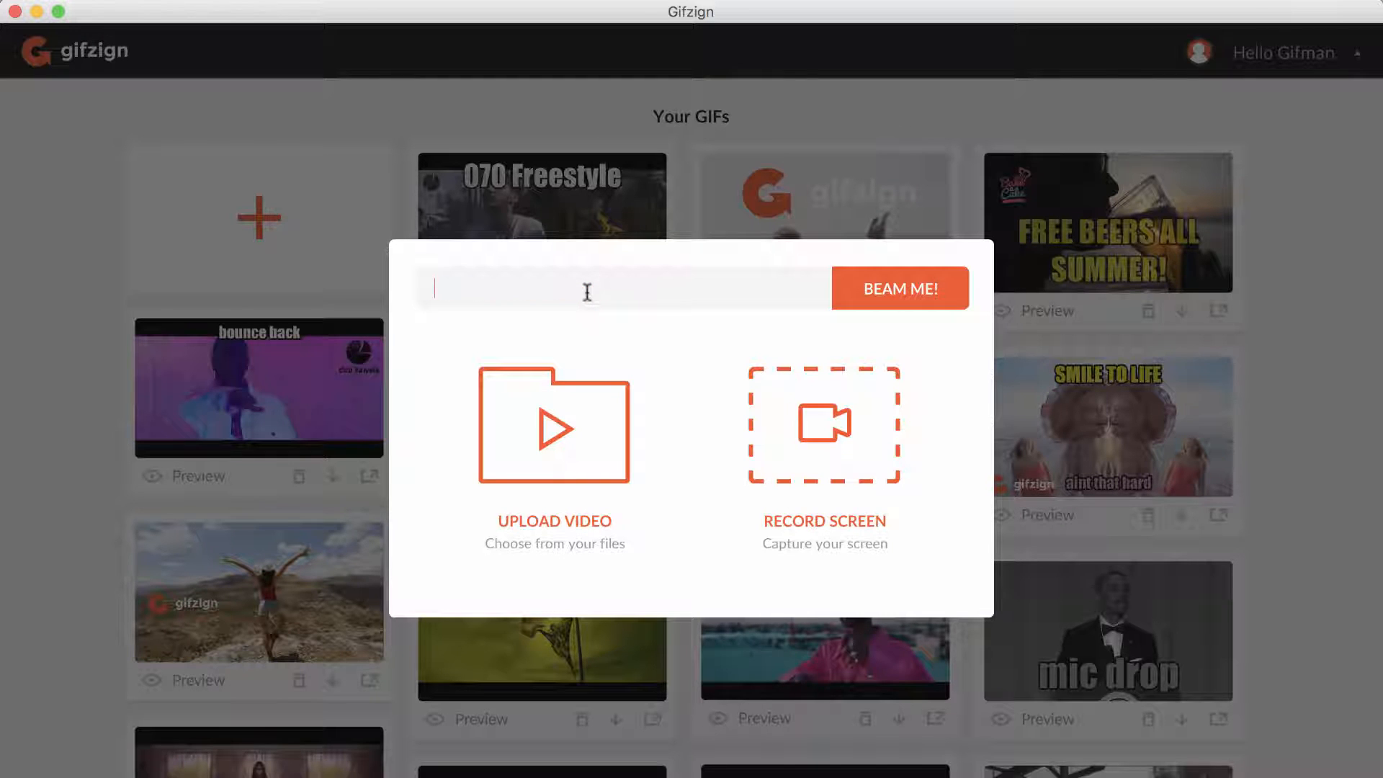
click(632, 326)
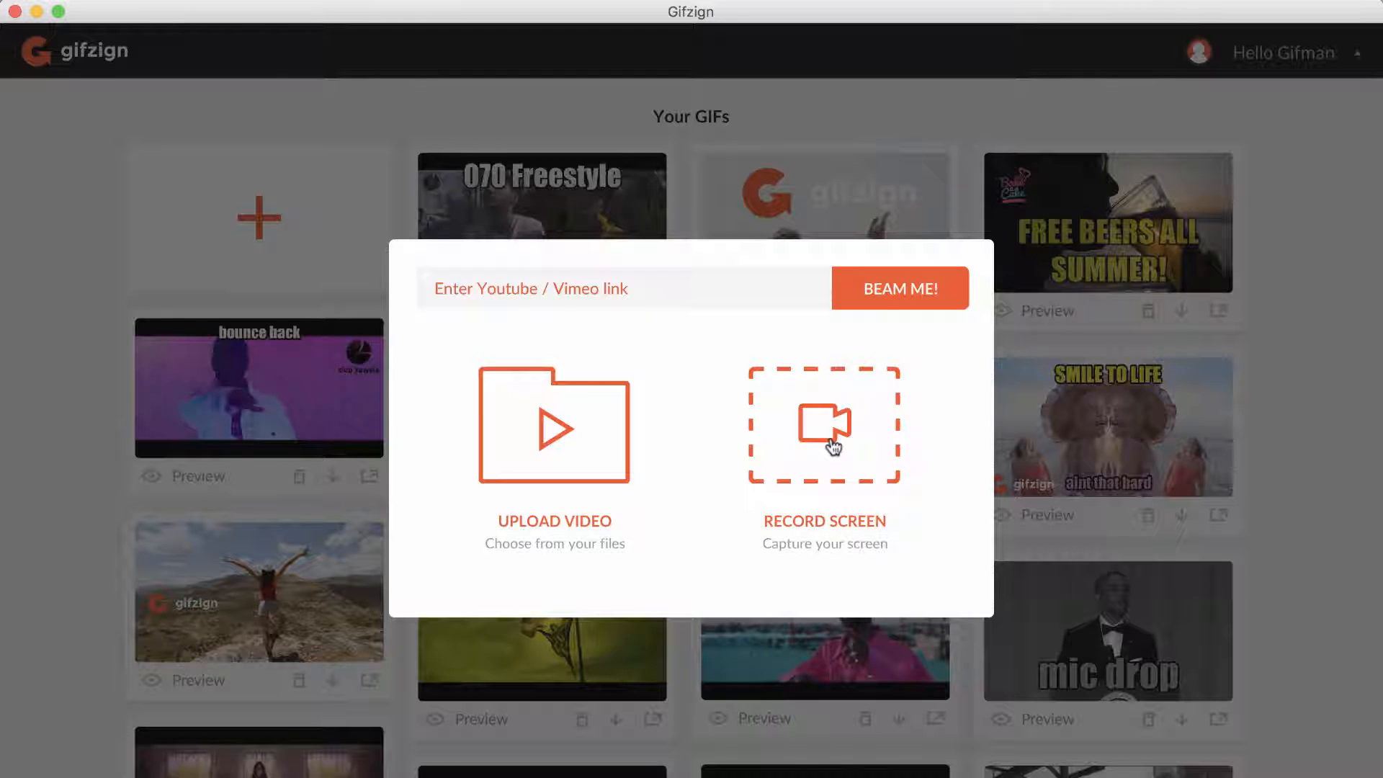
click(570, 447)
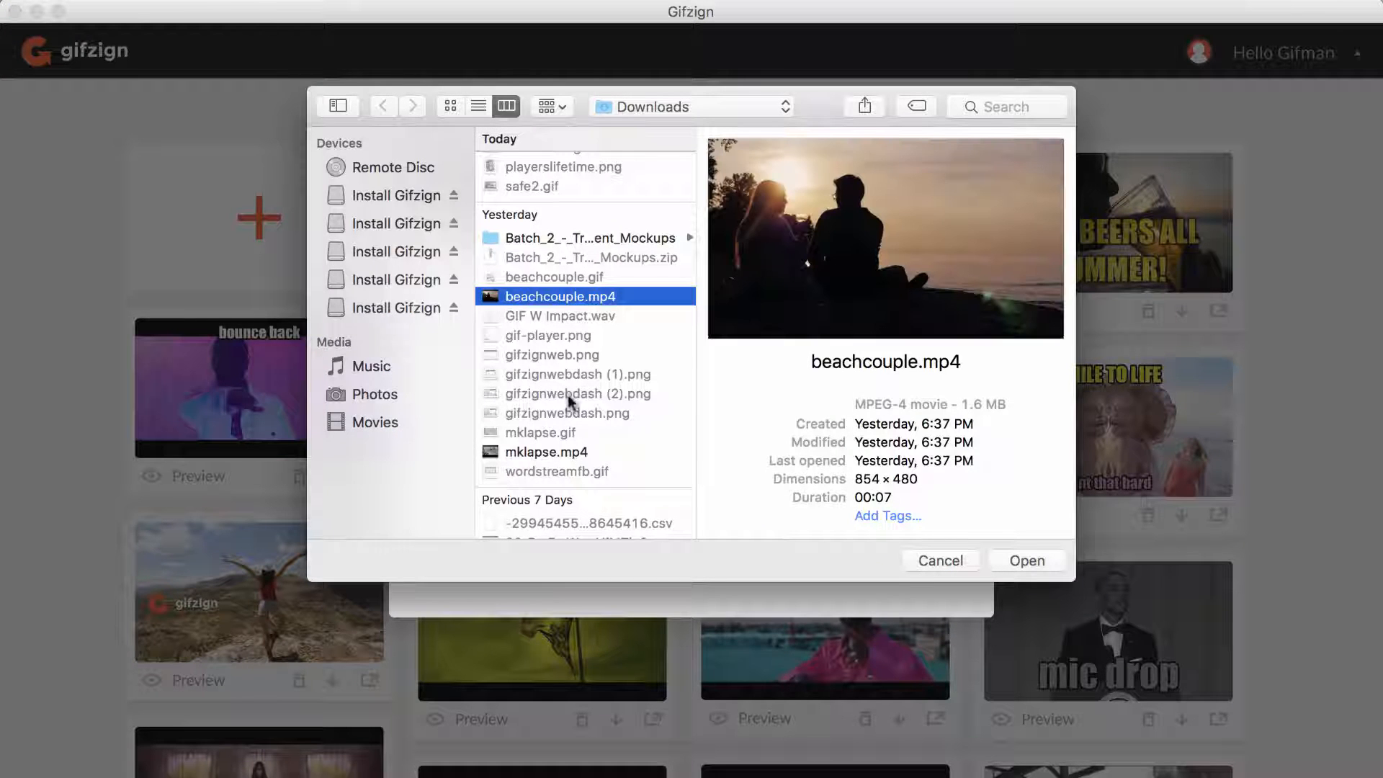
double_click(565, 296)
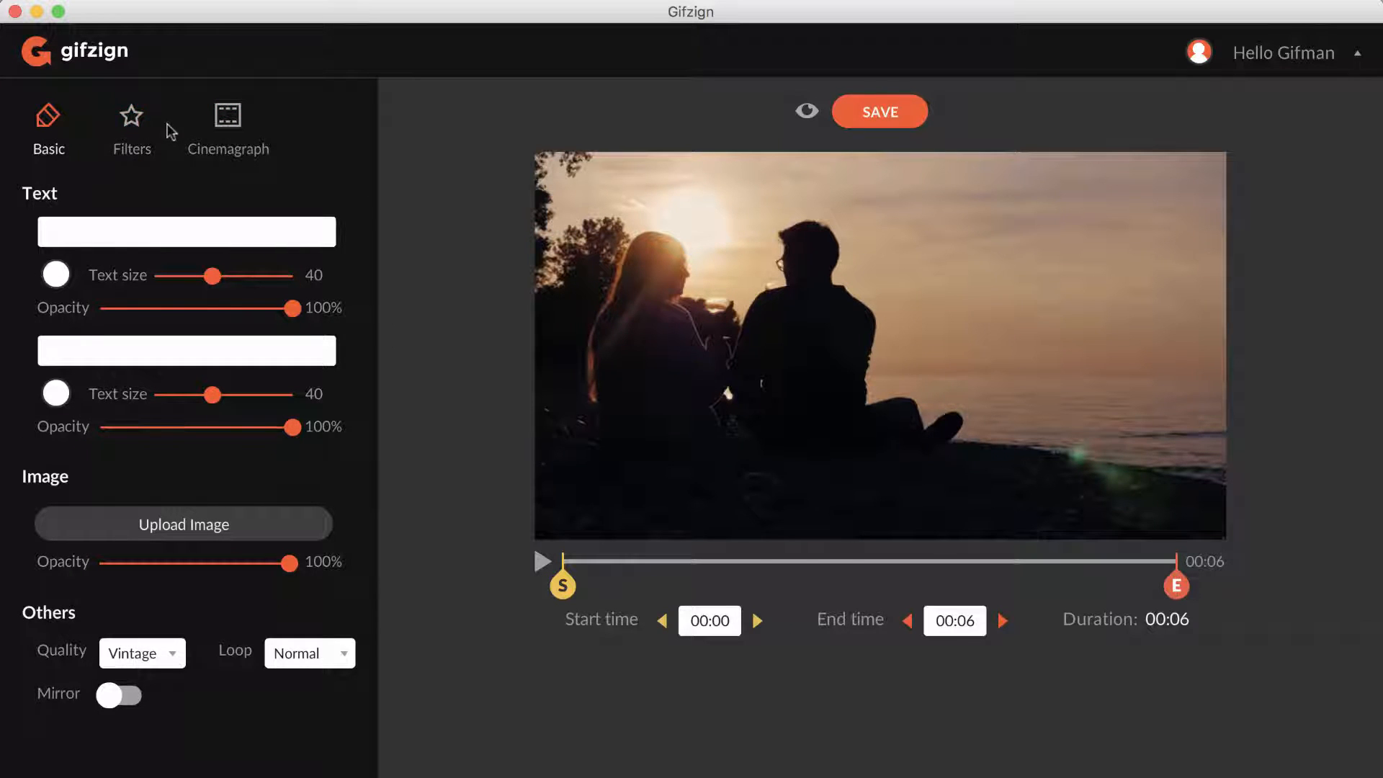
Look through the filter and cinemagraph options, and return to the basic editing options.
click(136, 140)
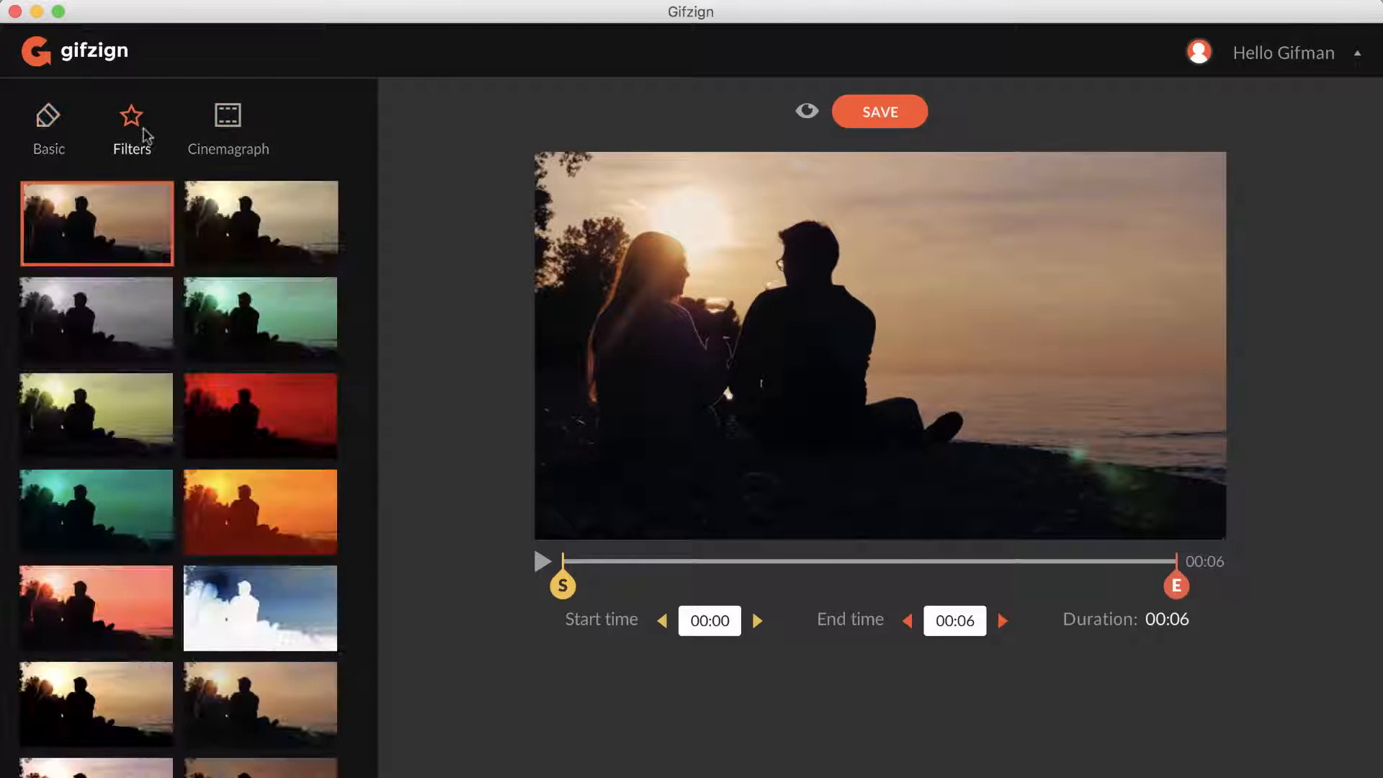
click(232, 133)
click(58, 127)
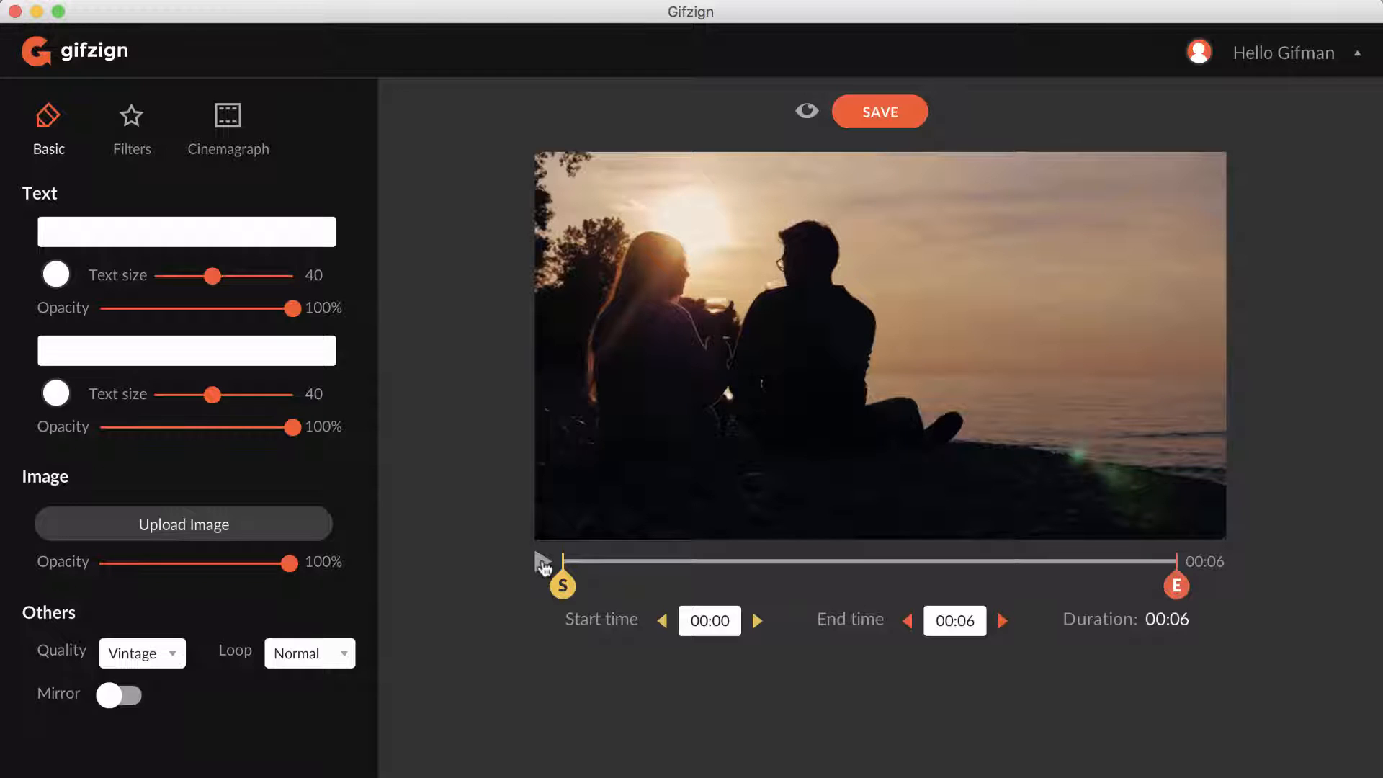
Trim the beach couple clip to start at 00:01 and play back the trimmed section.
mouse_move(561, 579)
mouse_down()
mouse_move(769, 586)
mouse_move(564, 585)
mouse_up()
drag(596, 589, 693, 592)
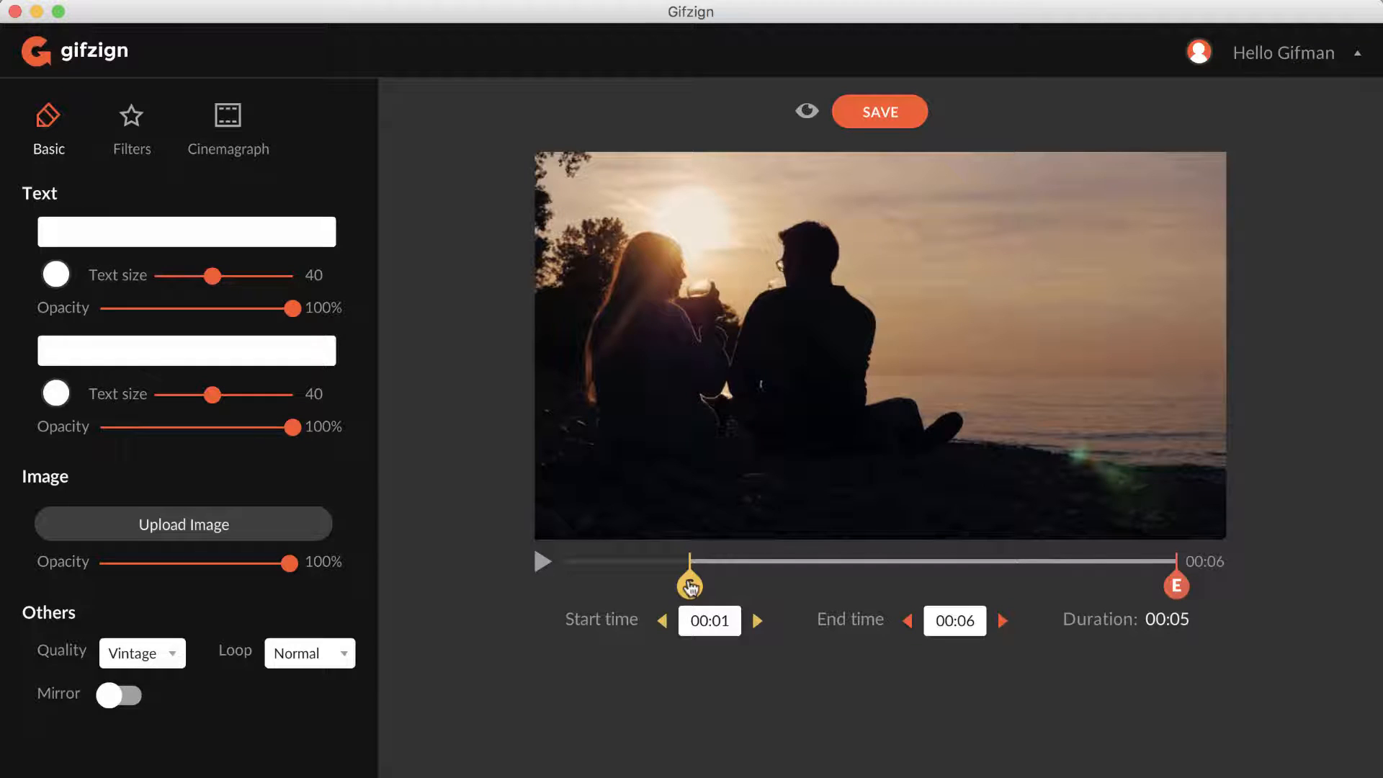
mouse_move(690, 587)
mouse_down()
mouse_move(800, 585)
mouse_move(692, 580)
mouse_up()
click(542, 561)
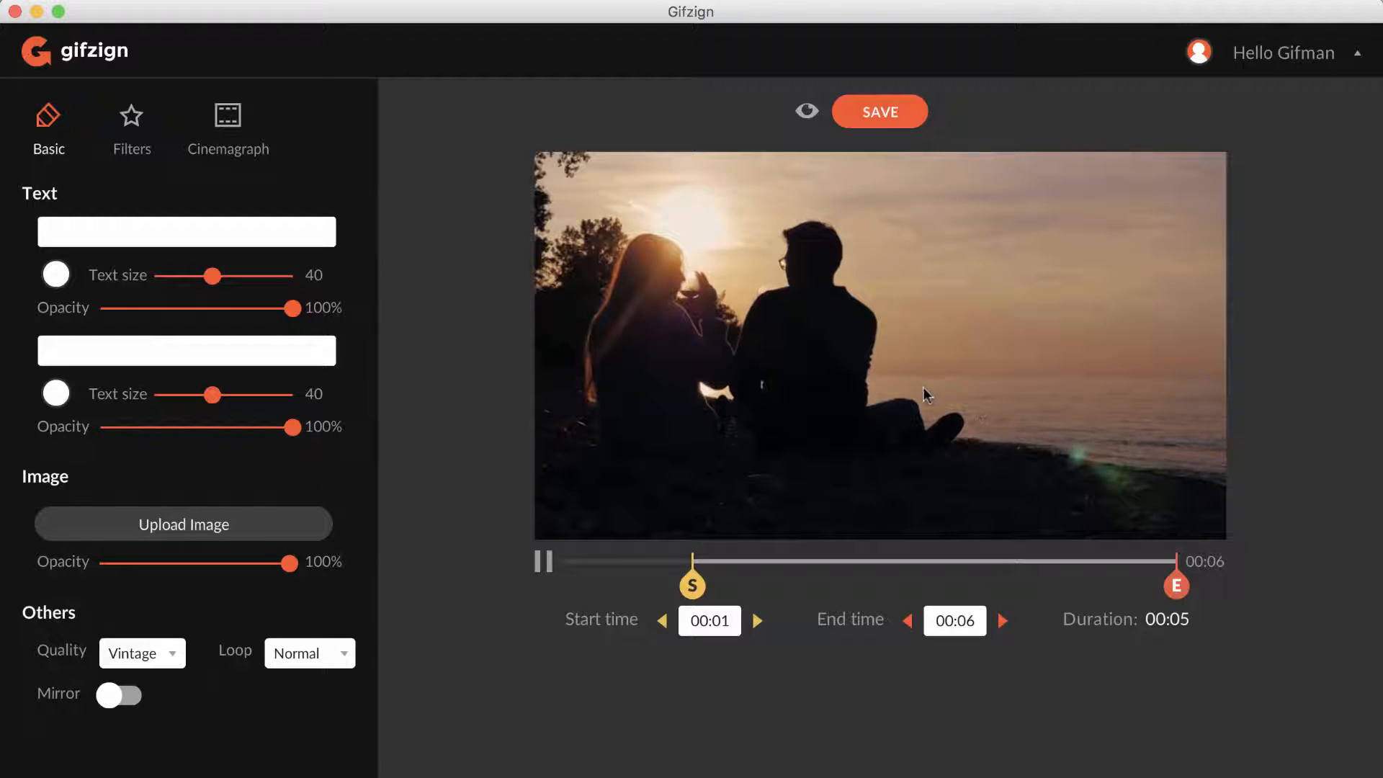
click(543, 561)
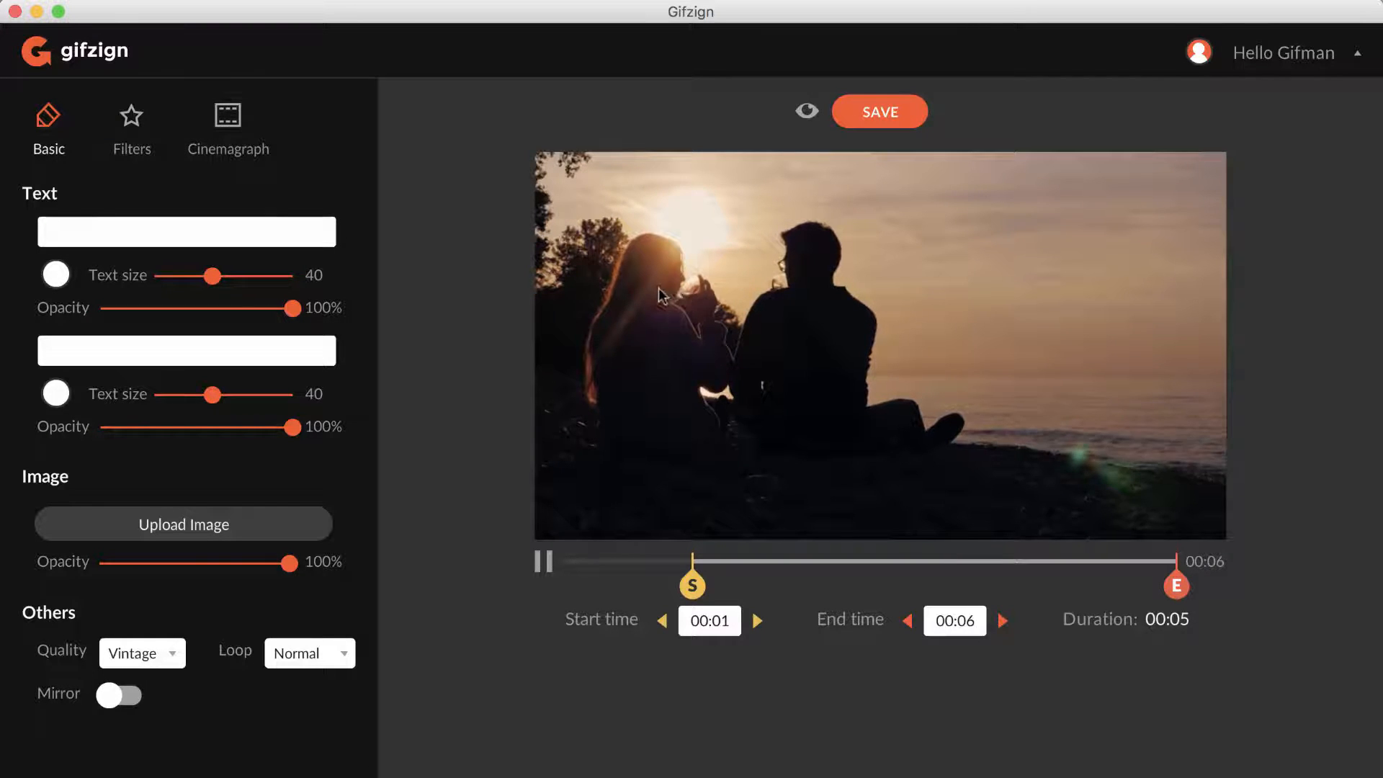
click(542, 561)
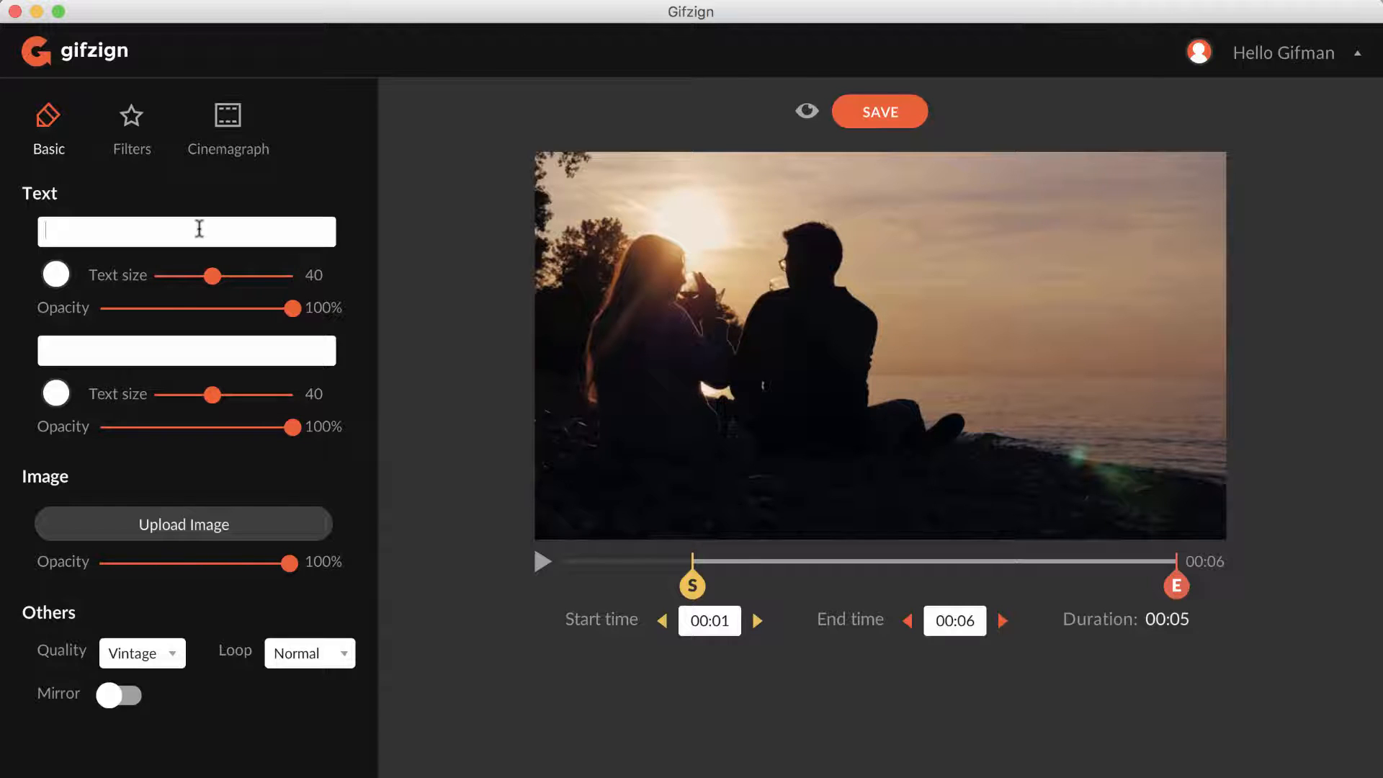
Add the upper caption "Drinking wine" to the GIF.
text(Like)
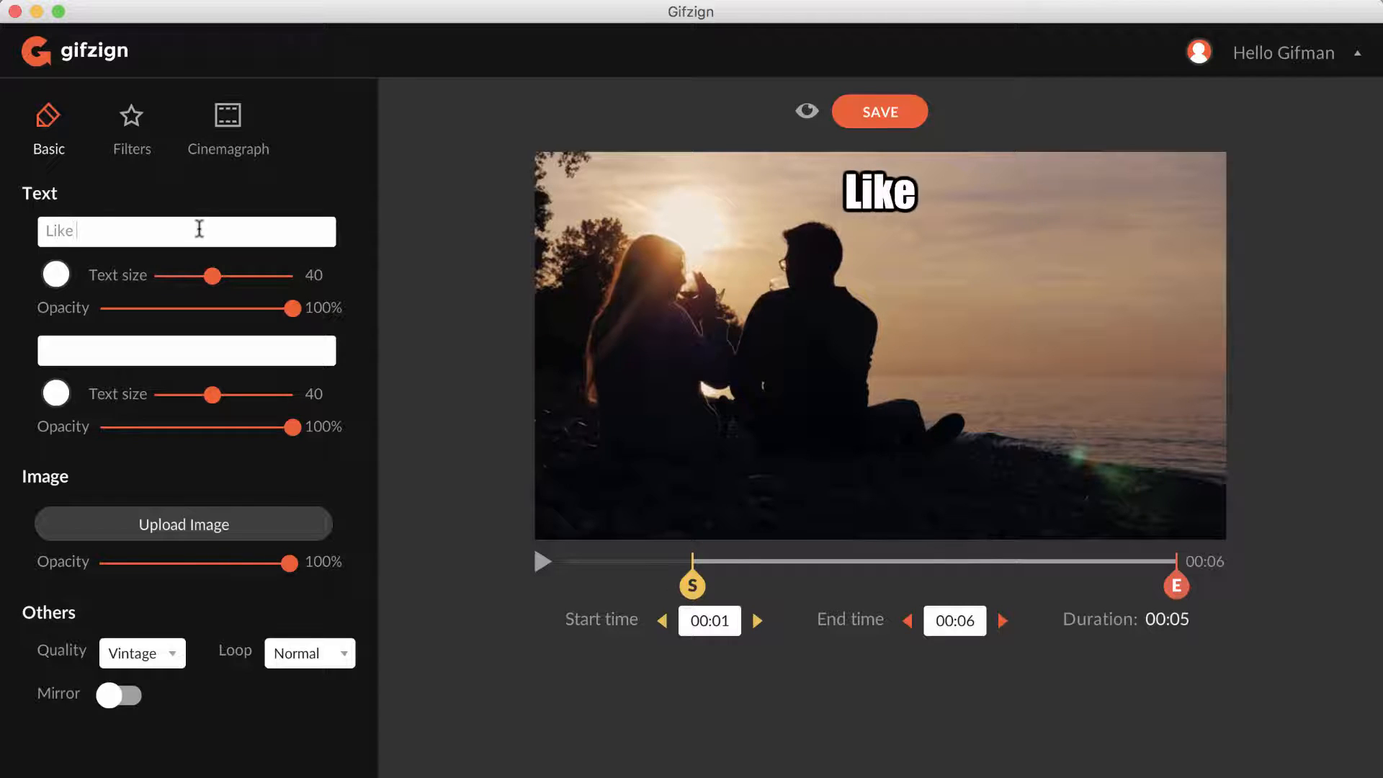
key(super+a)
text(Drinking w)
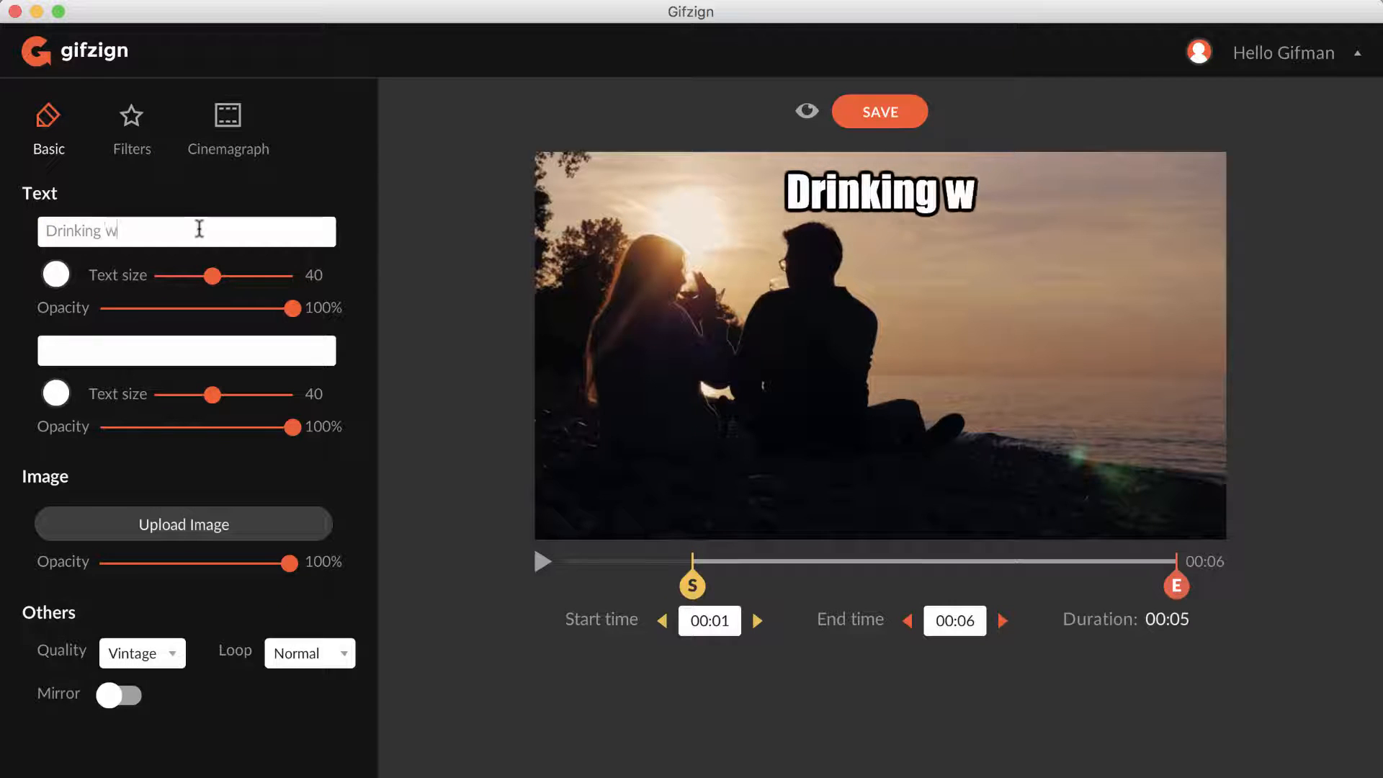
text(ine)
Add the lower caption "AT SUNSET" in capital letters.
click(158, 346)
text(a)
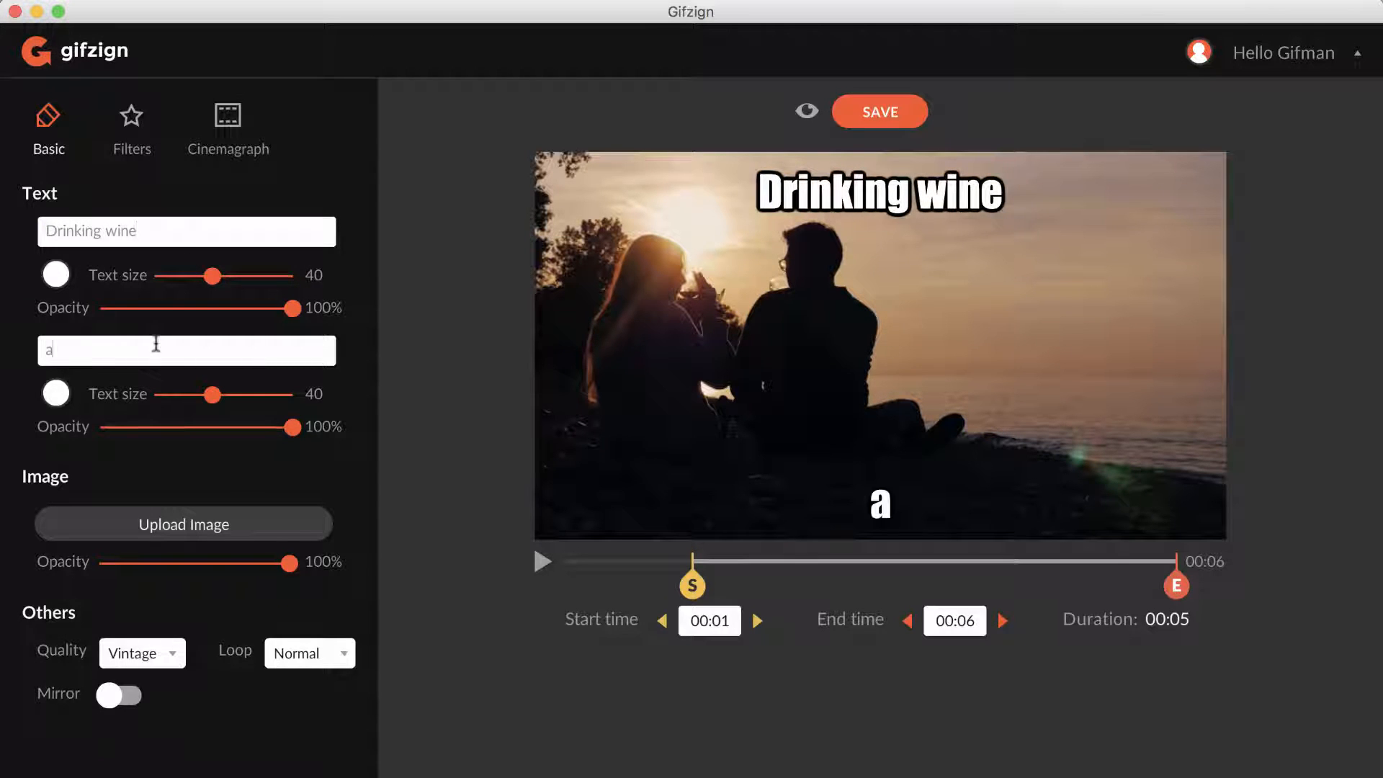
text(t sunset)
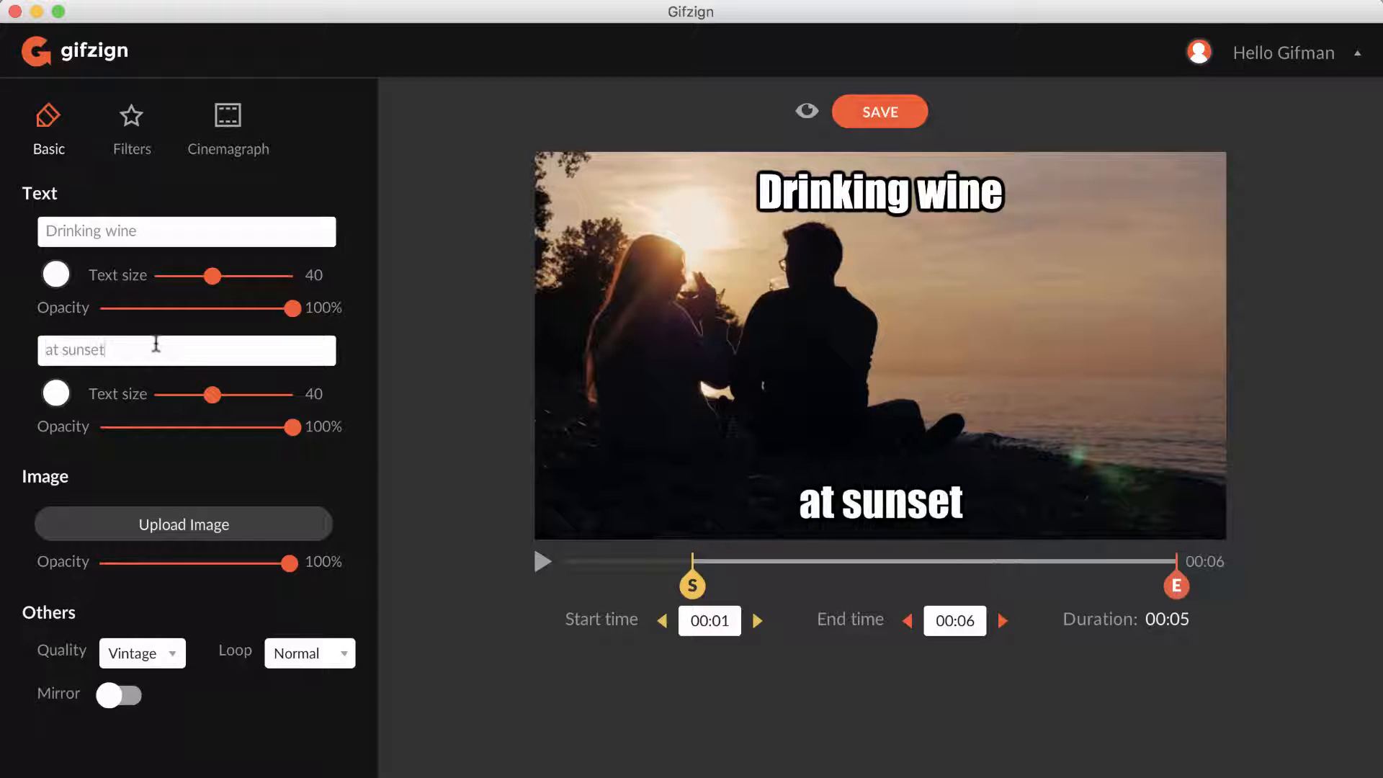
key(super+a)
text(AT SUNSET)
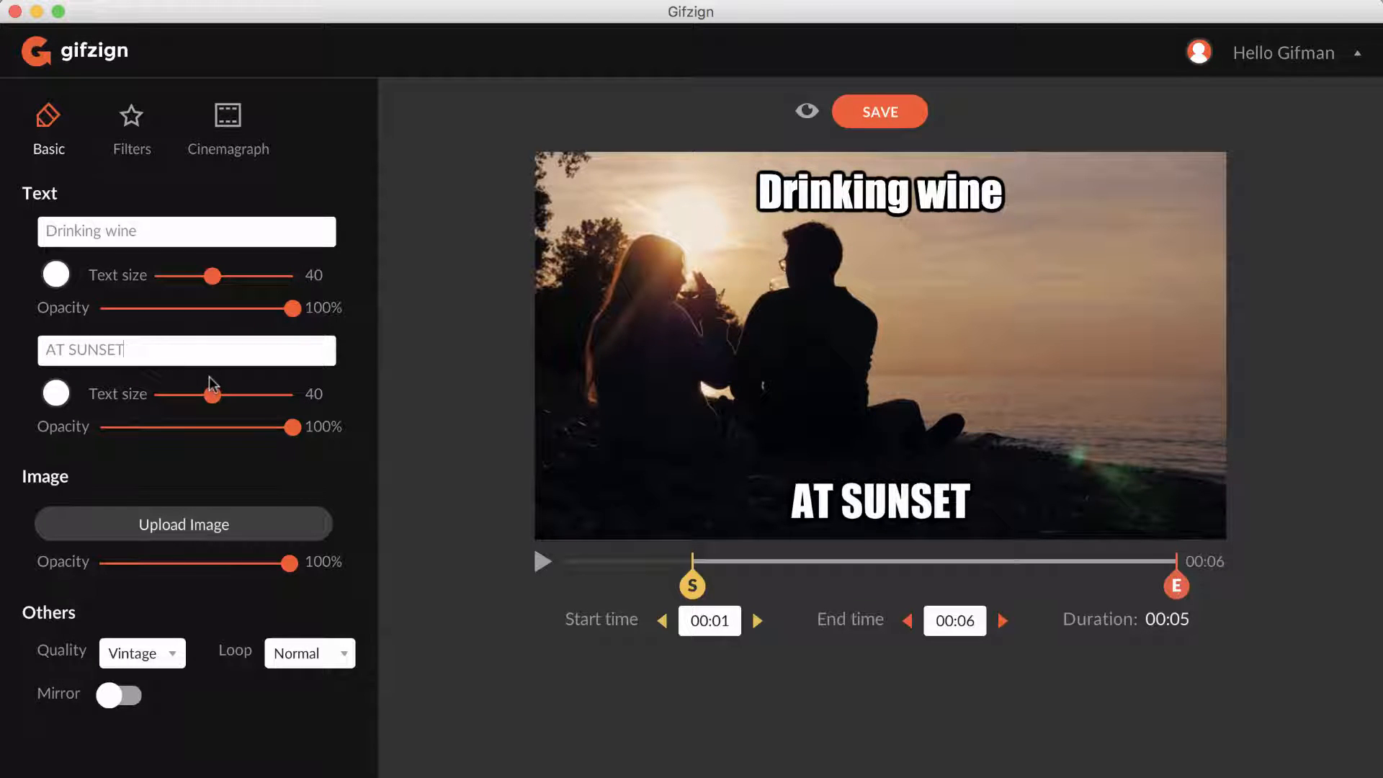
Reduce the AT SUNSET caption's text size to 33 and color it light yellow.
mouse_move(214, 398)
mouse_down()
mouse_move(295, 402)
mouse_move(203, 411)
mouse_up()
click(56, 393)
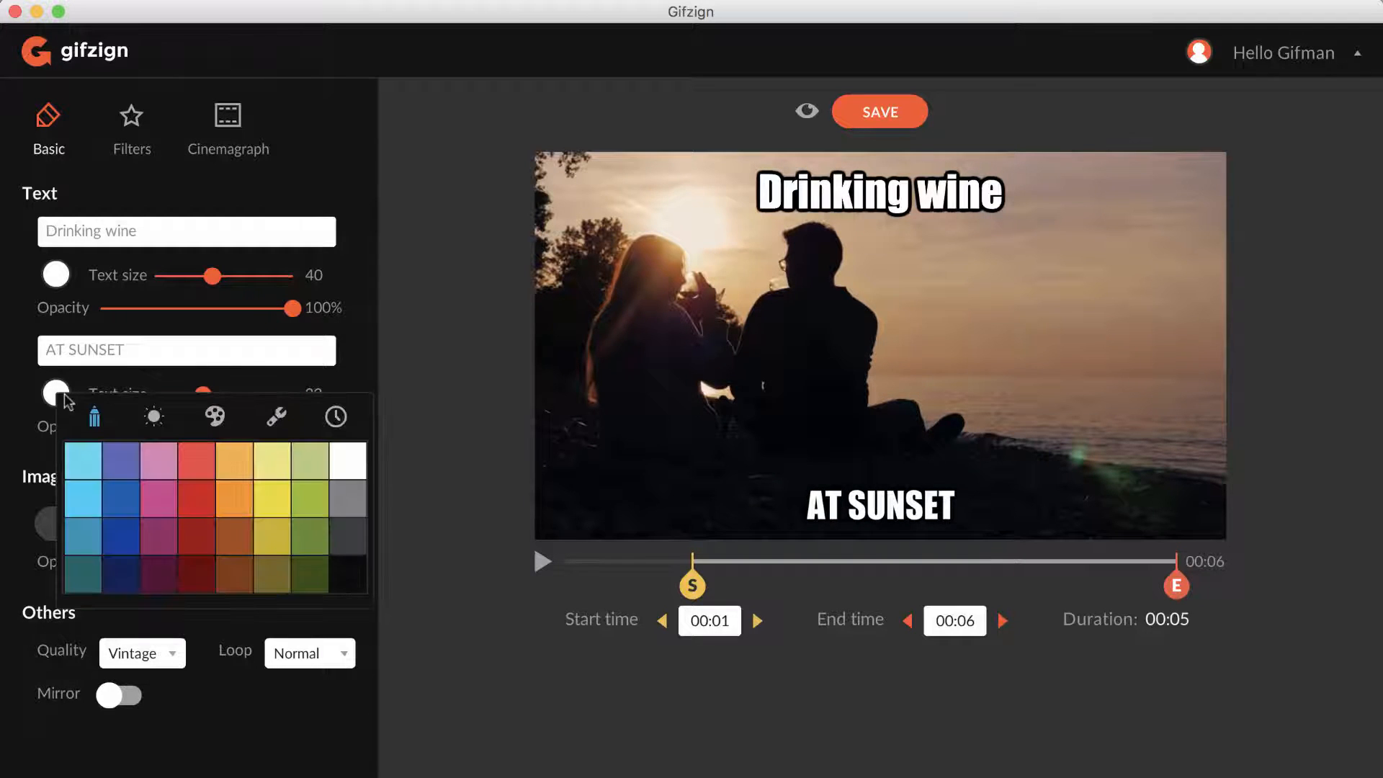
click(267, 460)
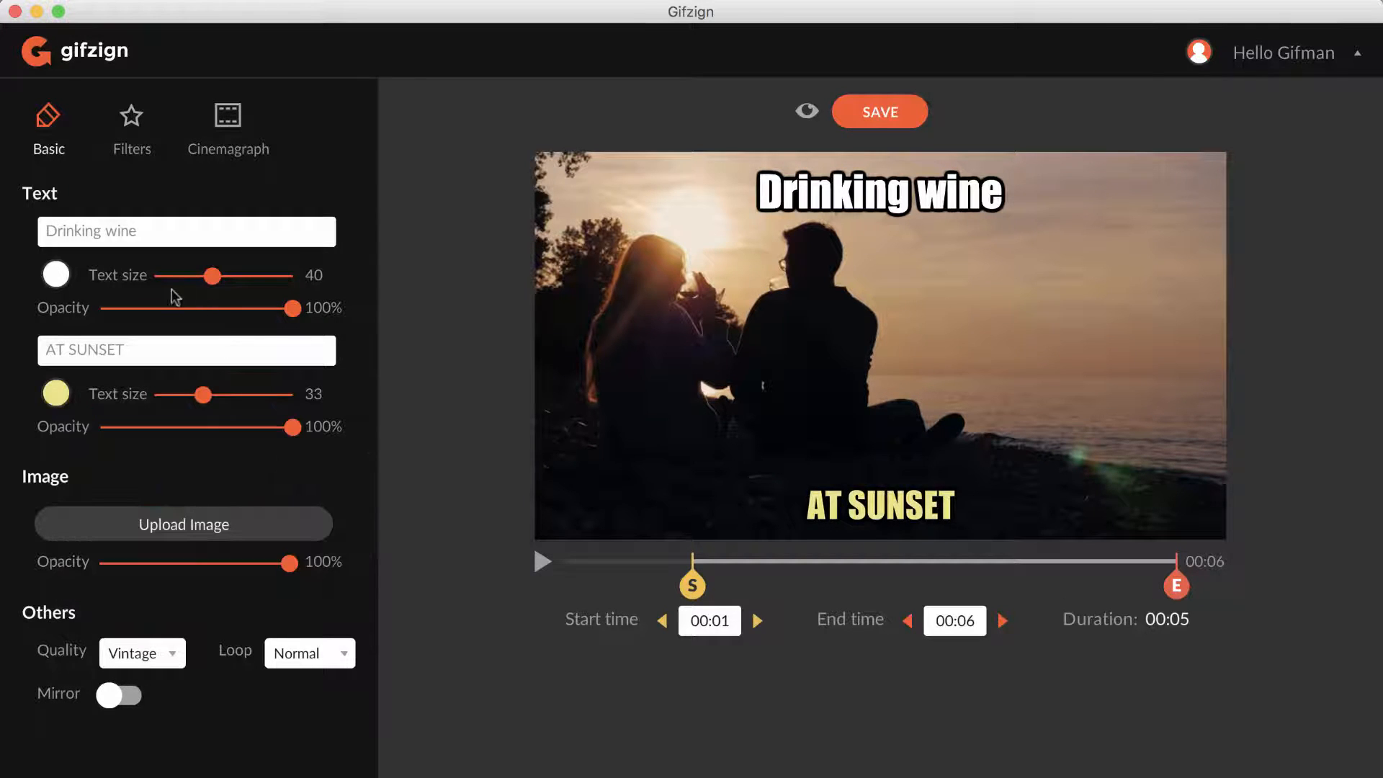
Explore the palette options for the upper caption's color and set it to a magenta pink.
click(62, 275)
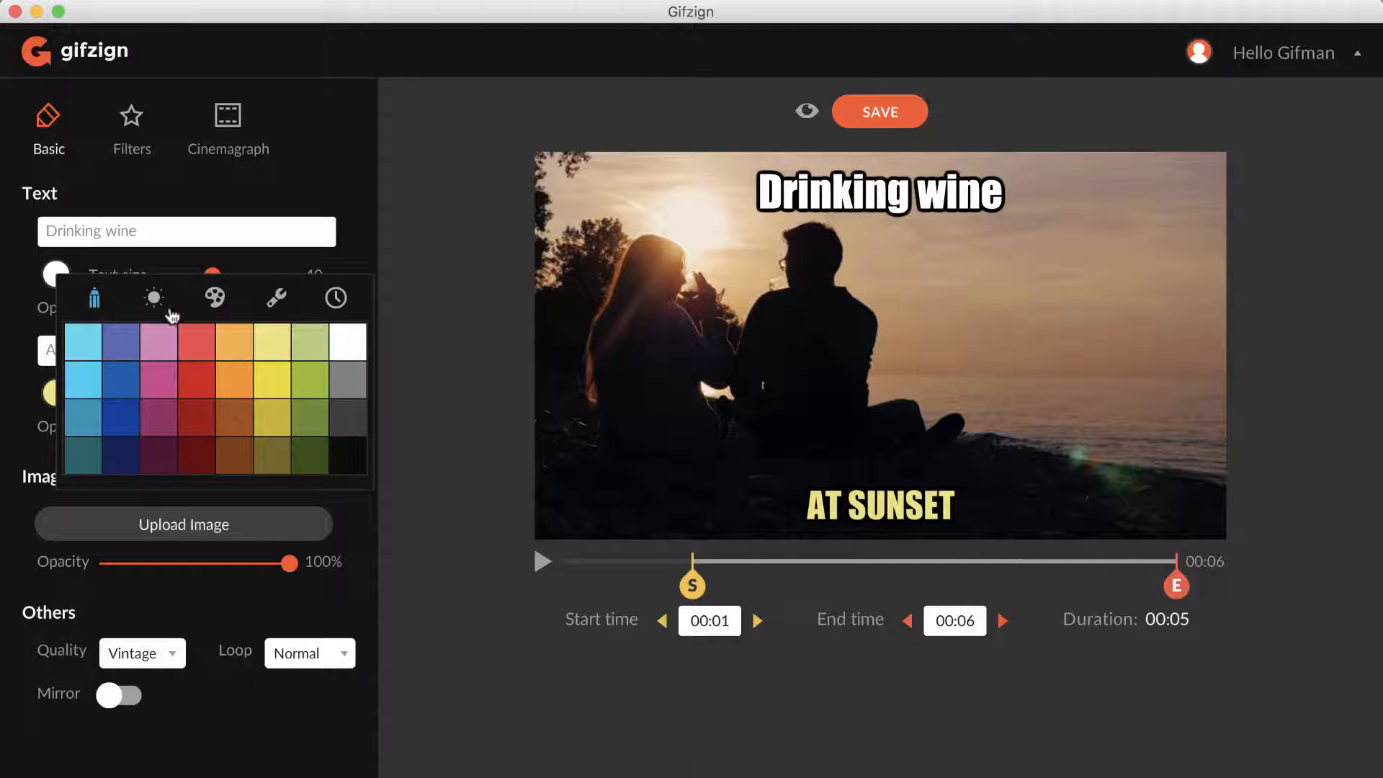
click(153, 297)
click(213, 302)
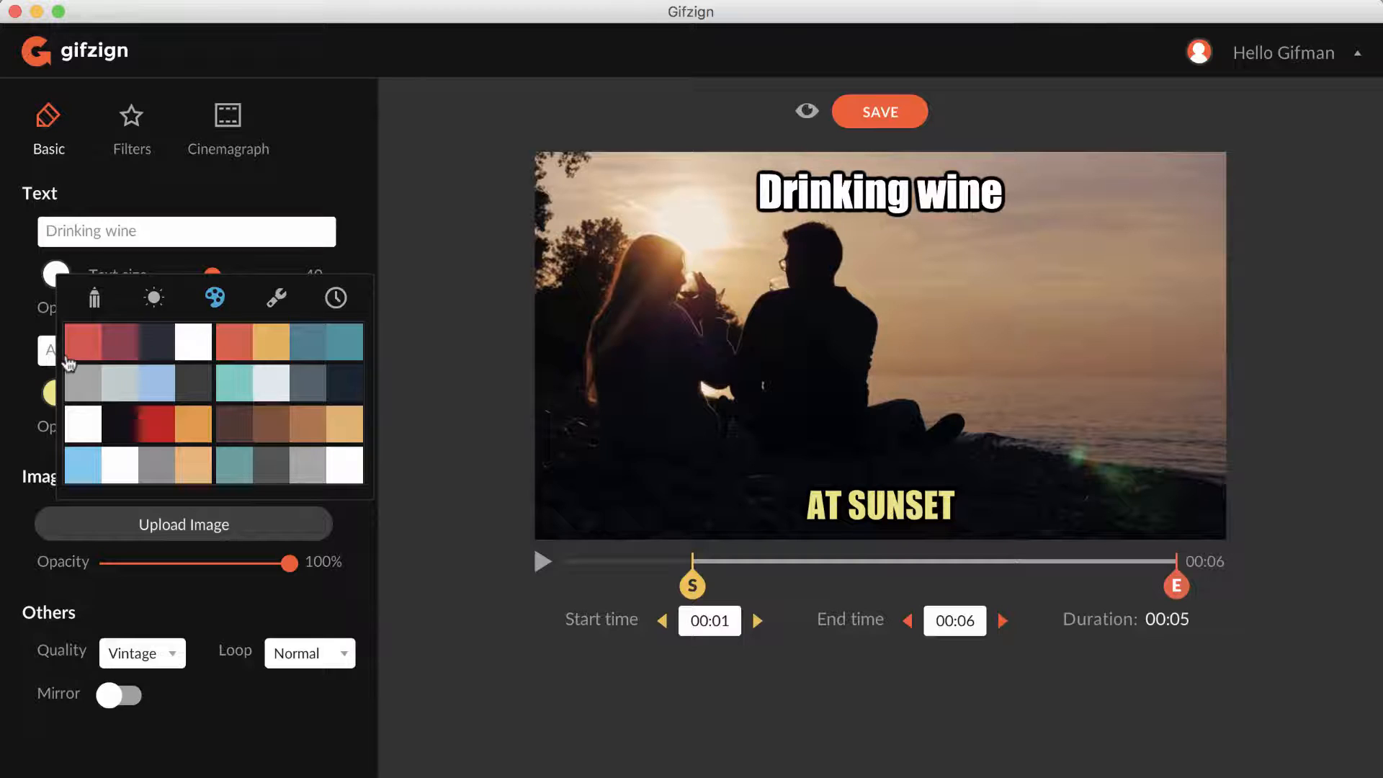
click(278, 301)
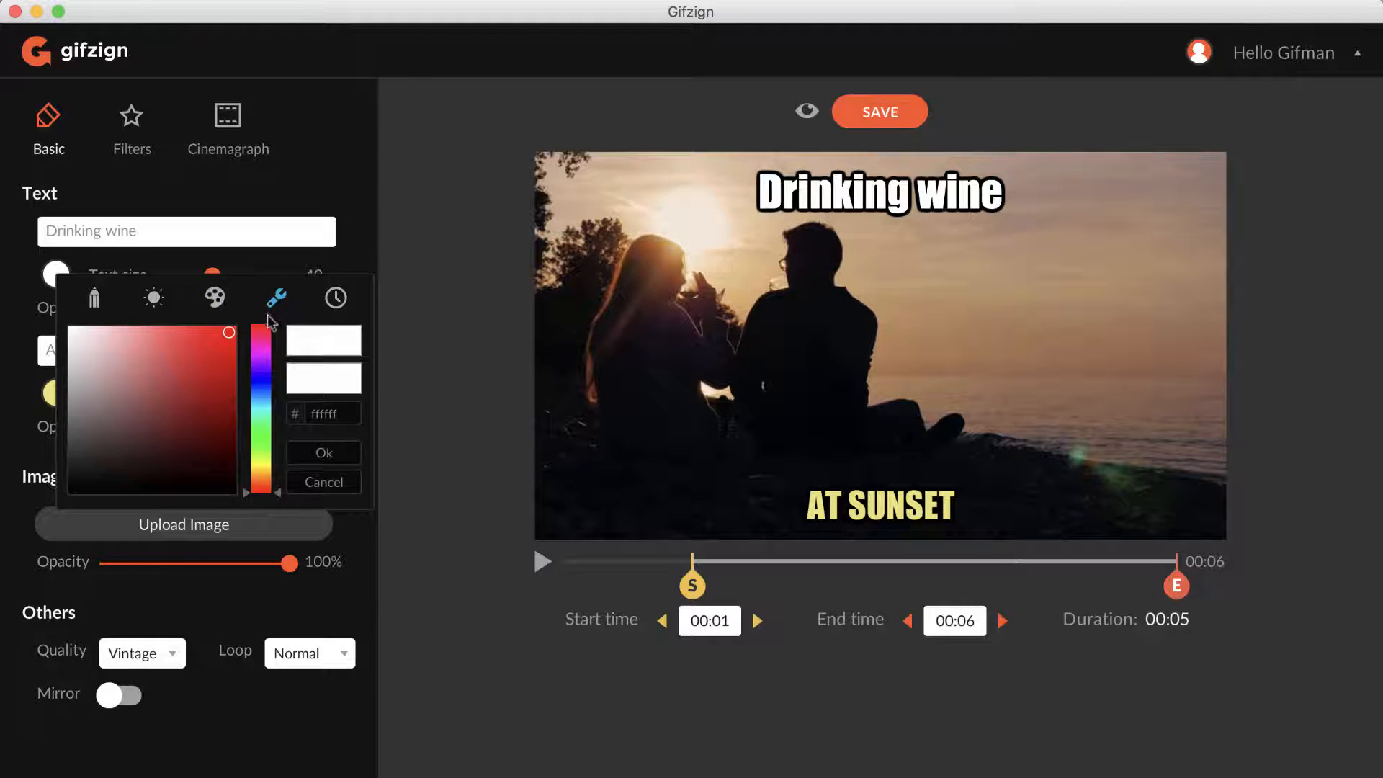
click(333, 298)
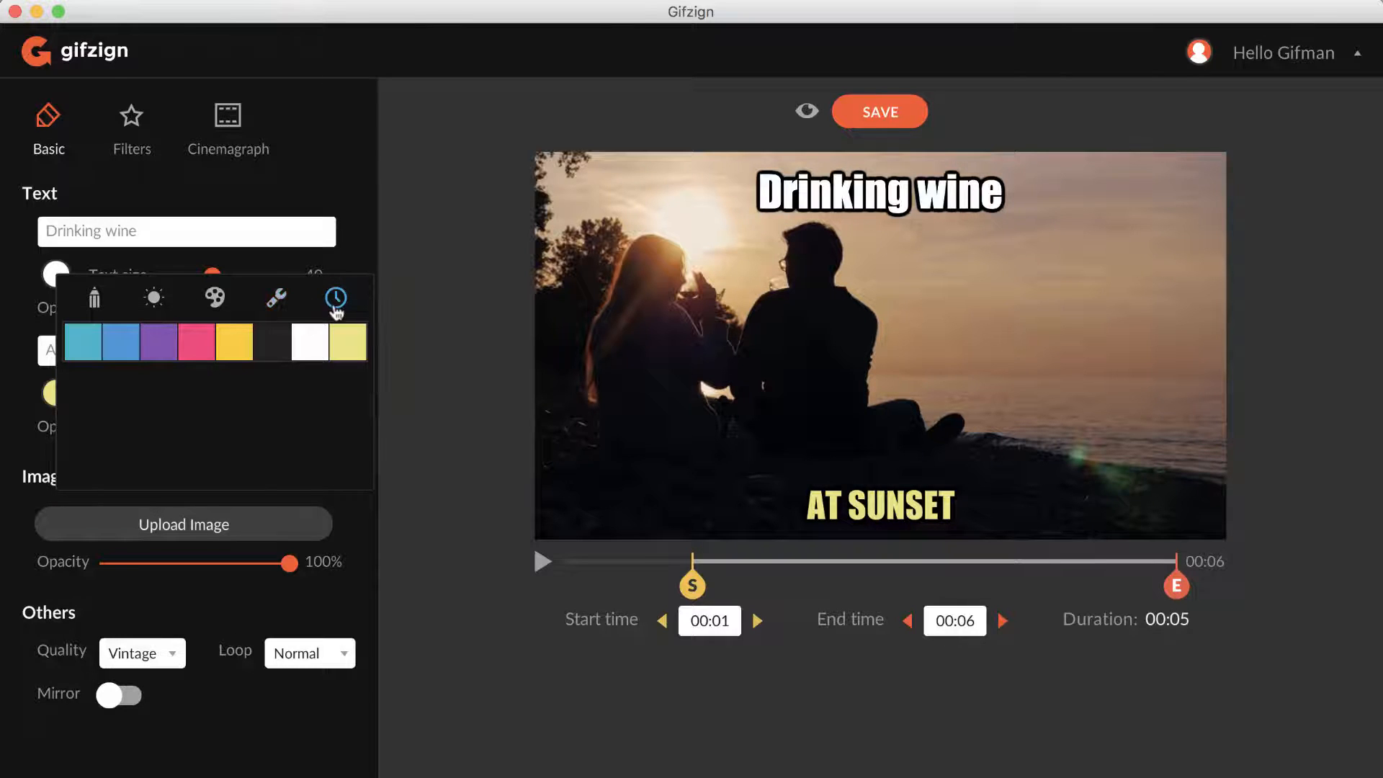
click(103, 310)
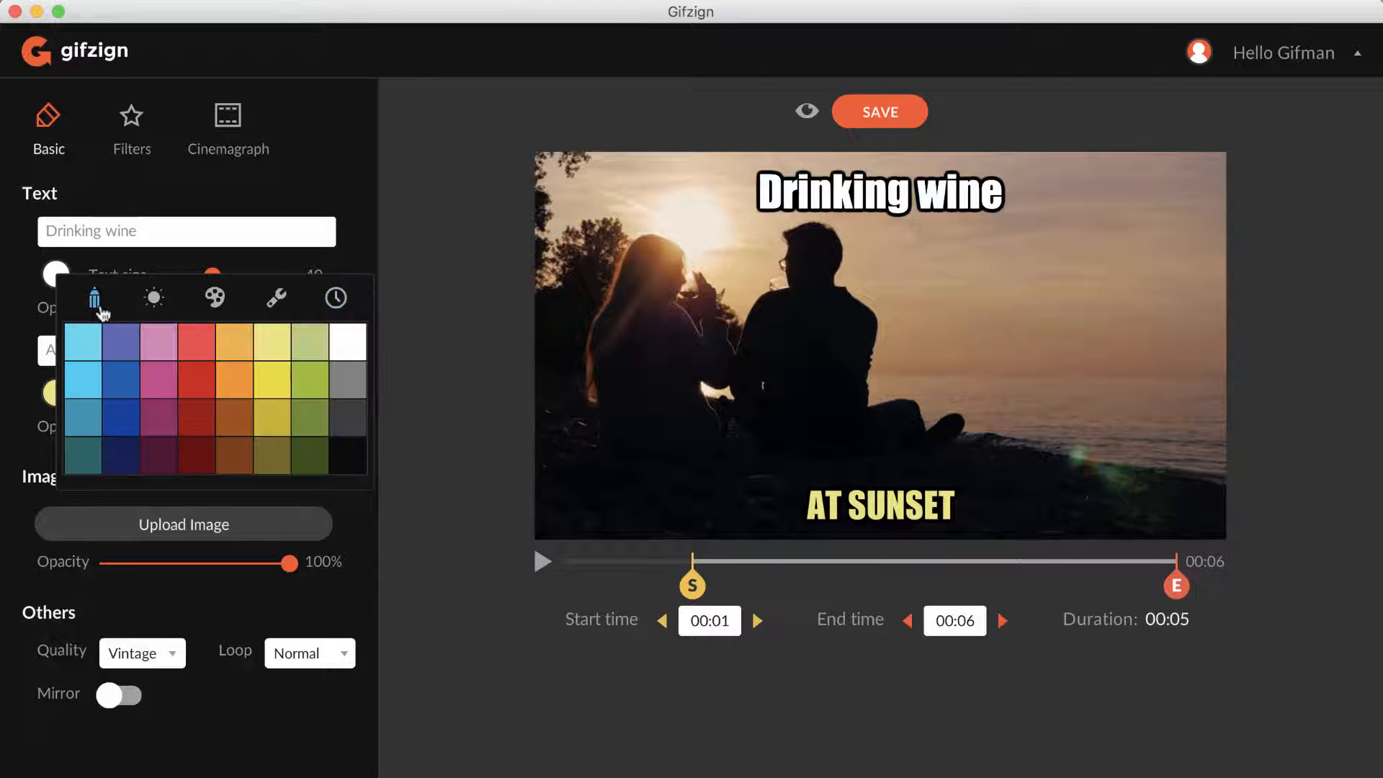
click(164, 384)
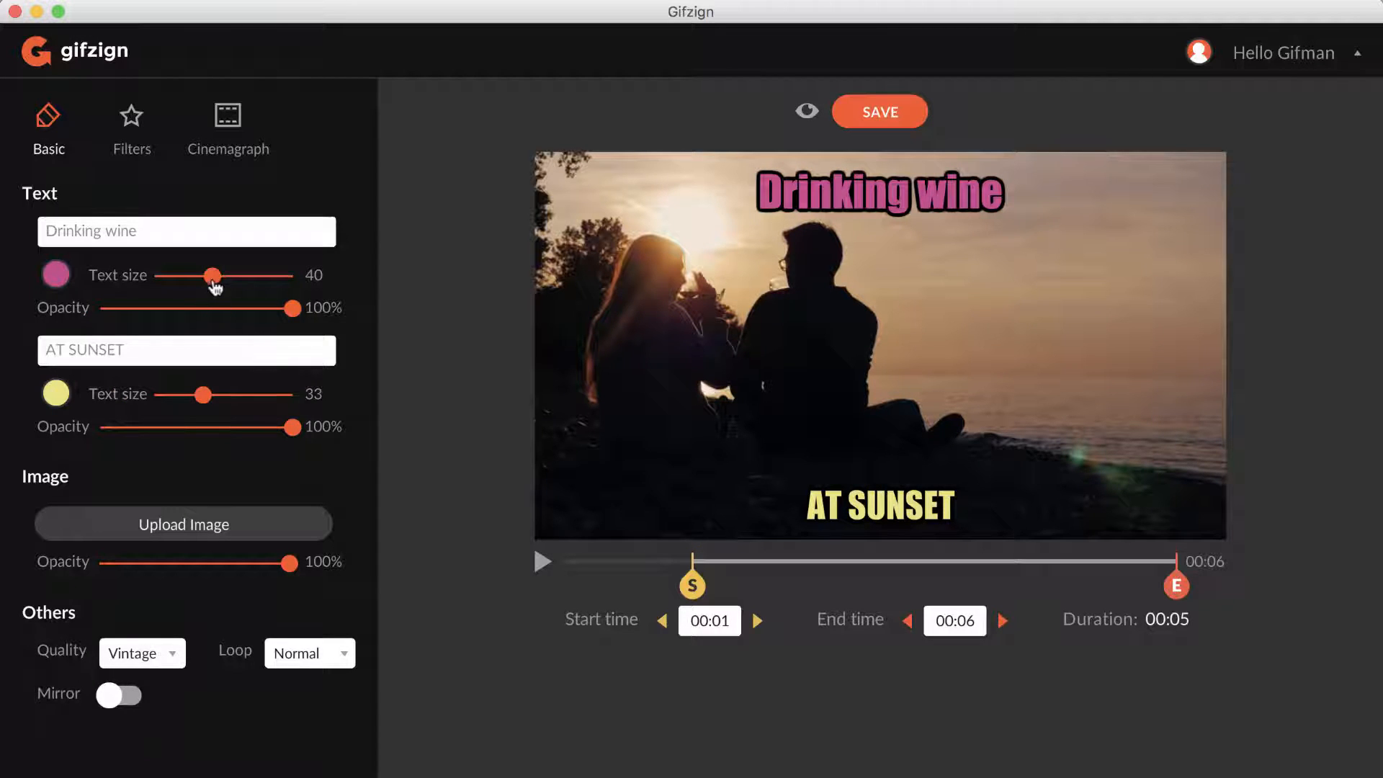
Enlarge the upper caption's text size to 52 and rewrite it in capitals as "DRINKING WINE".
mouse_move(215, 286)
mouse_down()
mouse_move(242, 285)
mouse_move(229, 286)
mouse_up()
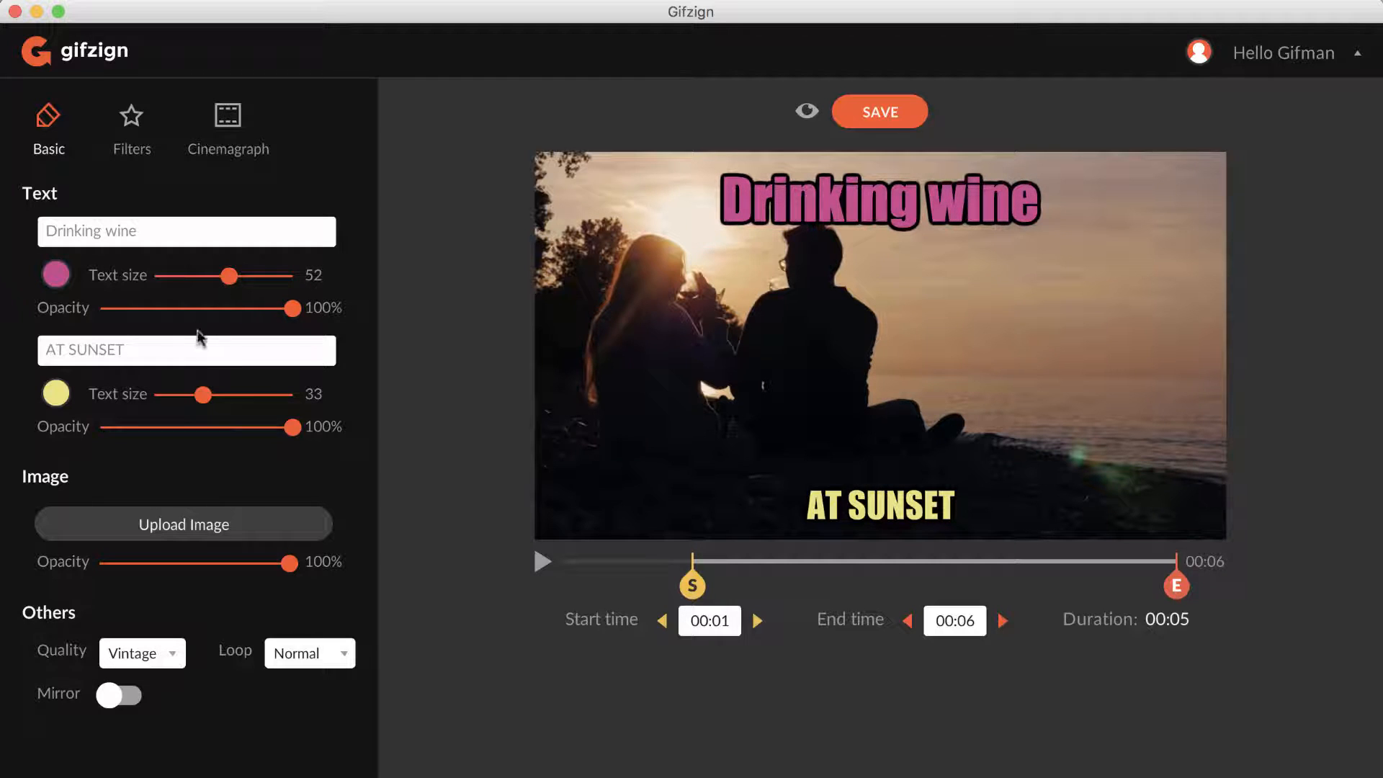
triple_click(98, 238)
text(DRINKING WINE)
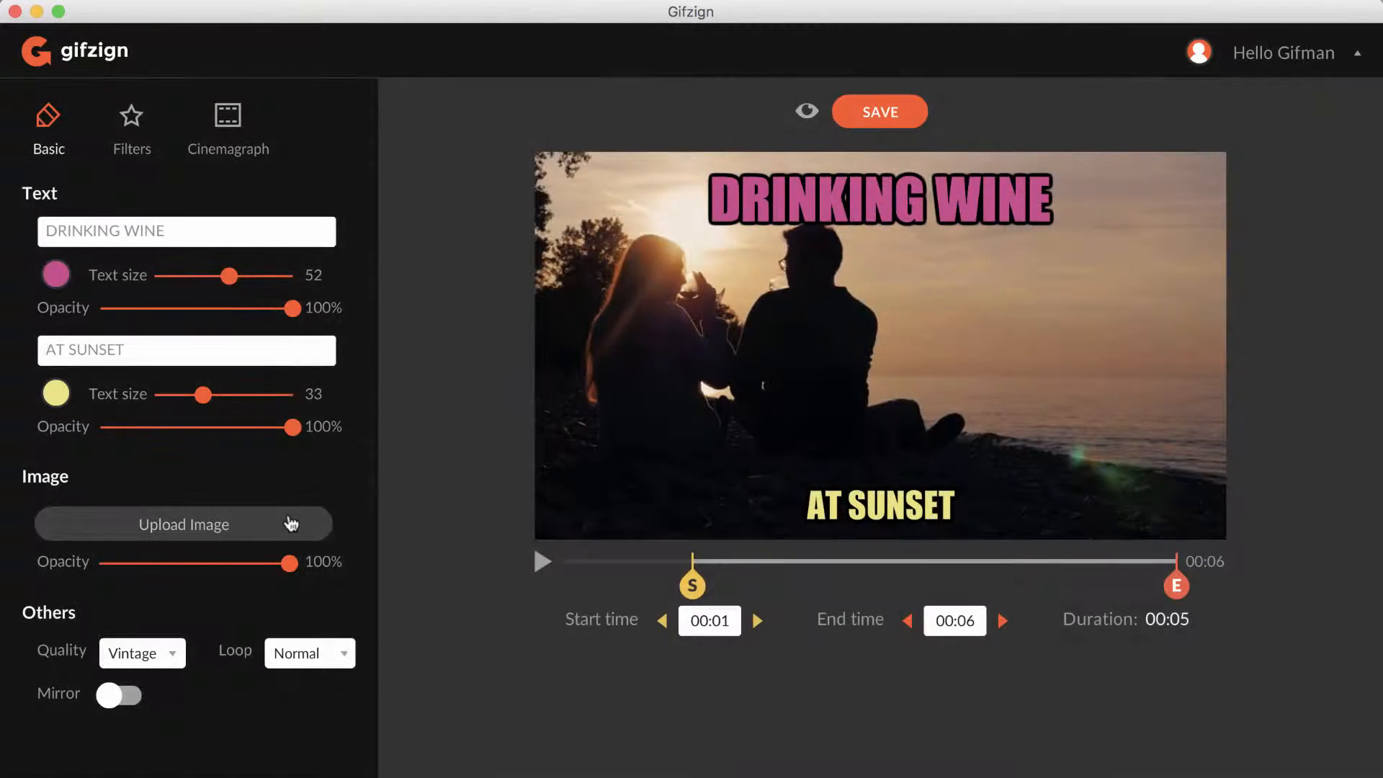
Find logo-white (2).png by searching for "logo", add it as an overlay, and shrink it into the sky area beside the couple.
click(288, 515)
click(979, 104)
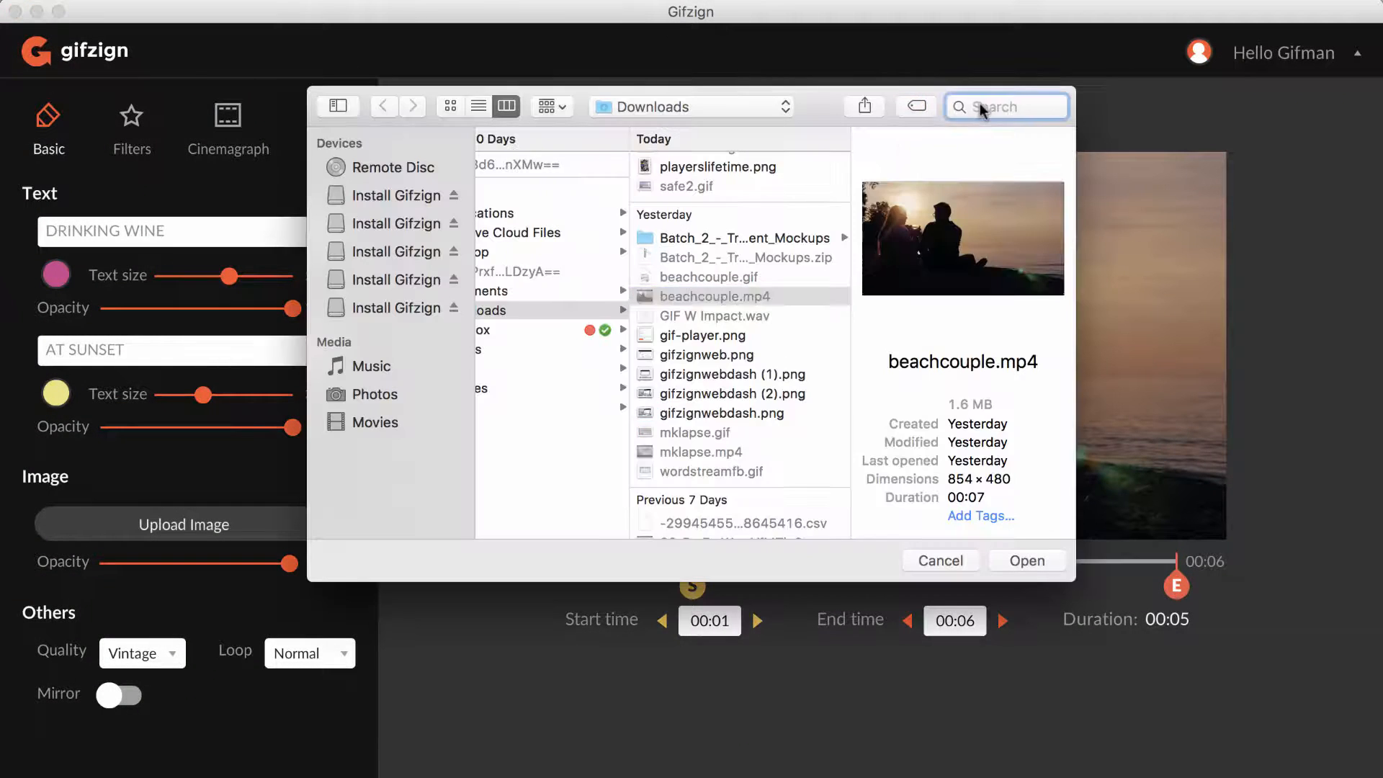
text(logo)
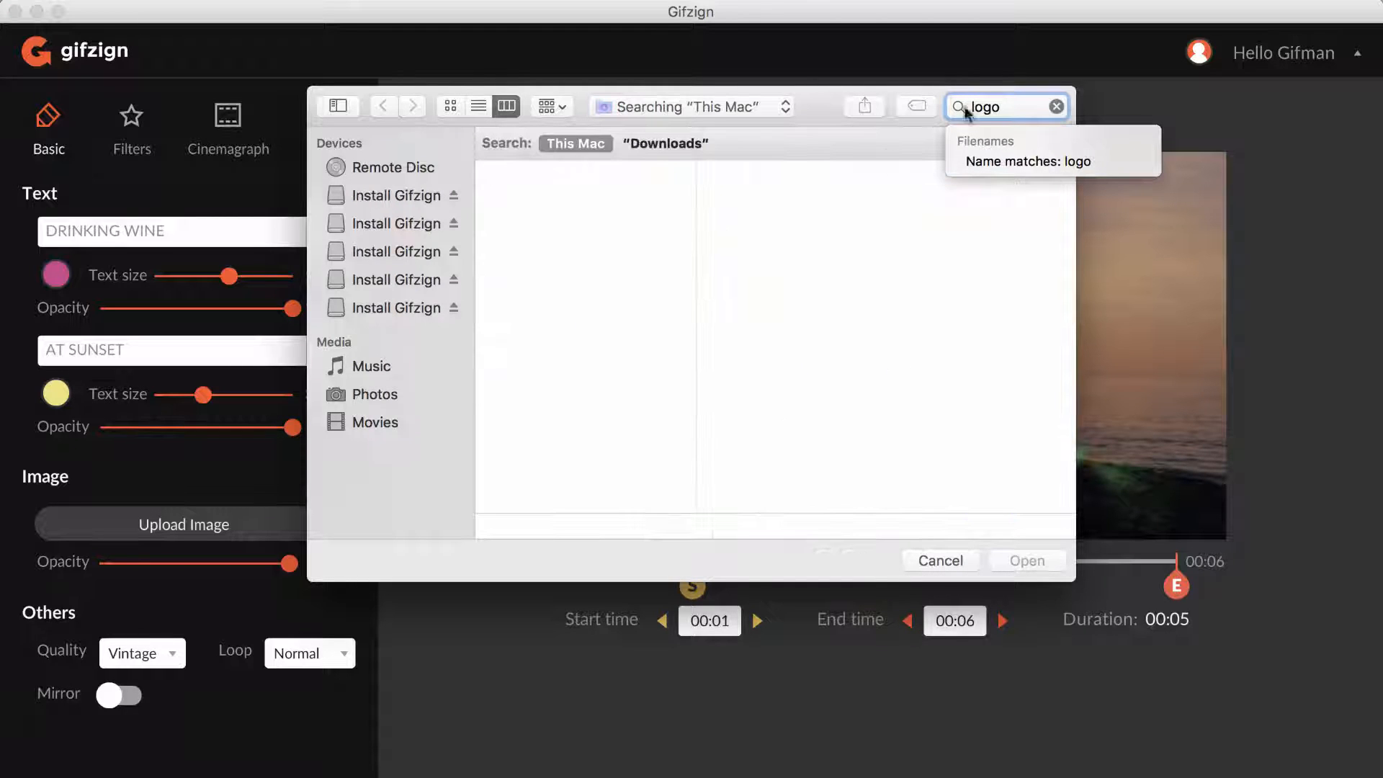
click(603, 266)
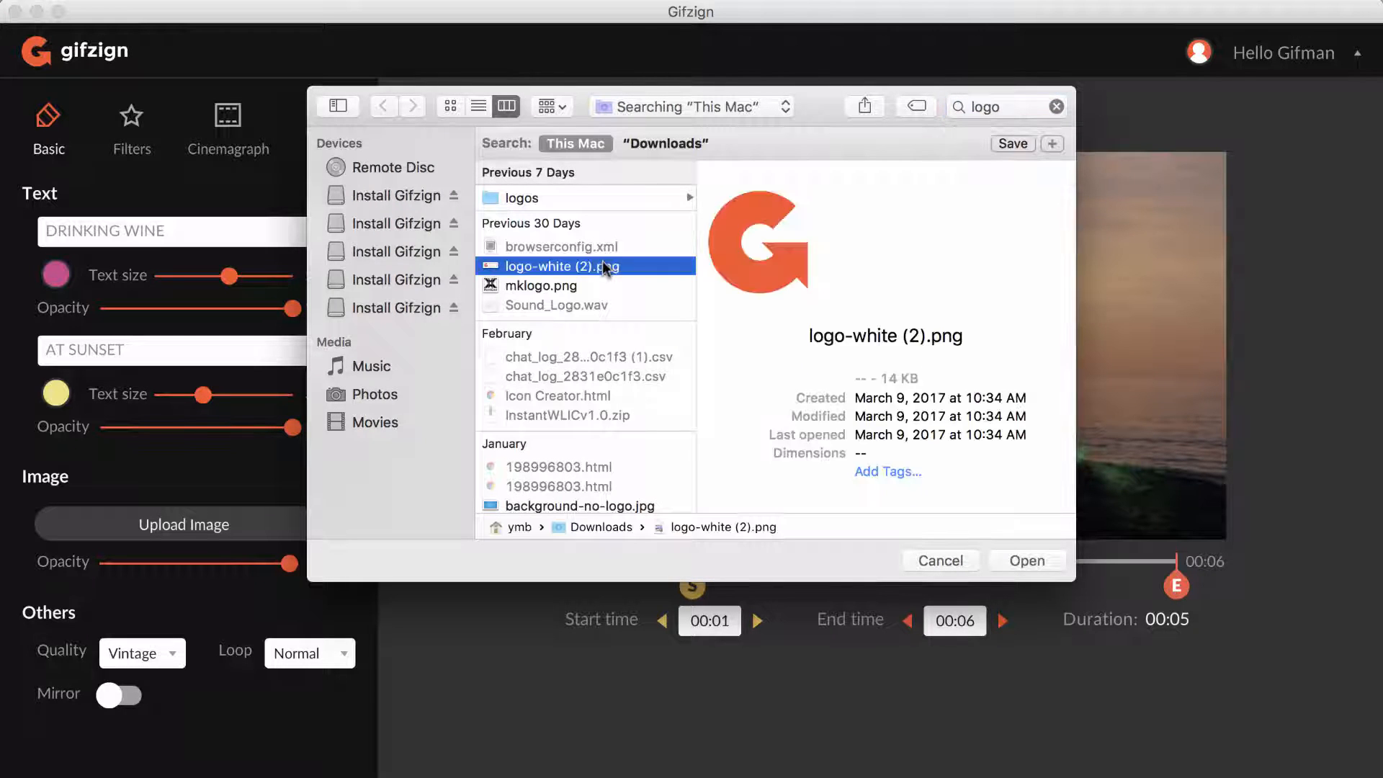
double_click(603, 265)
click(731, 351)
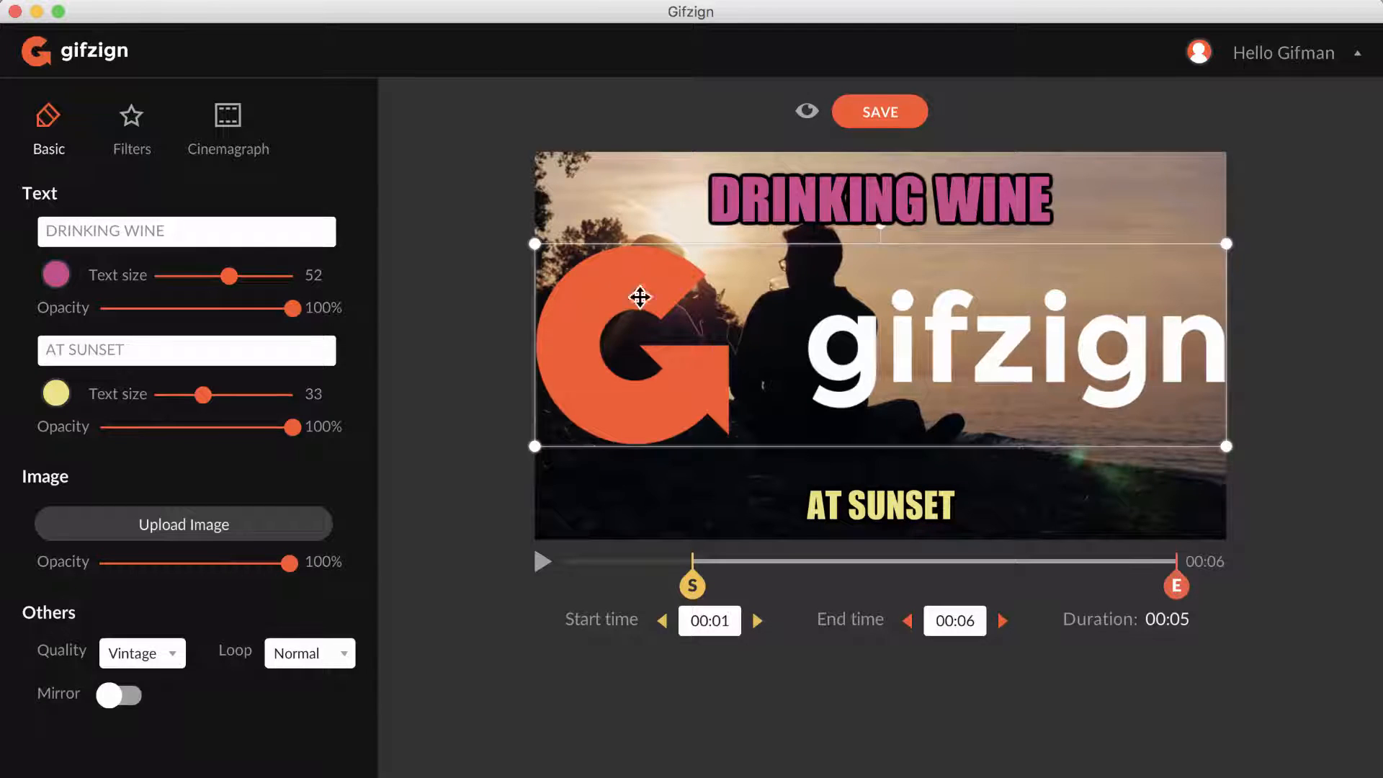
drag(535, 245, 1055, 335)
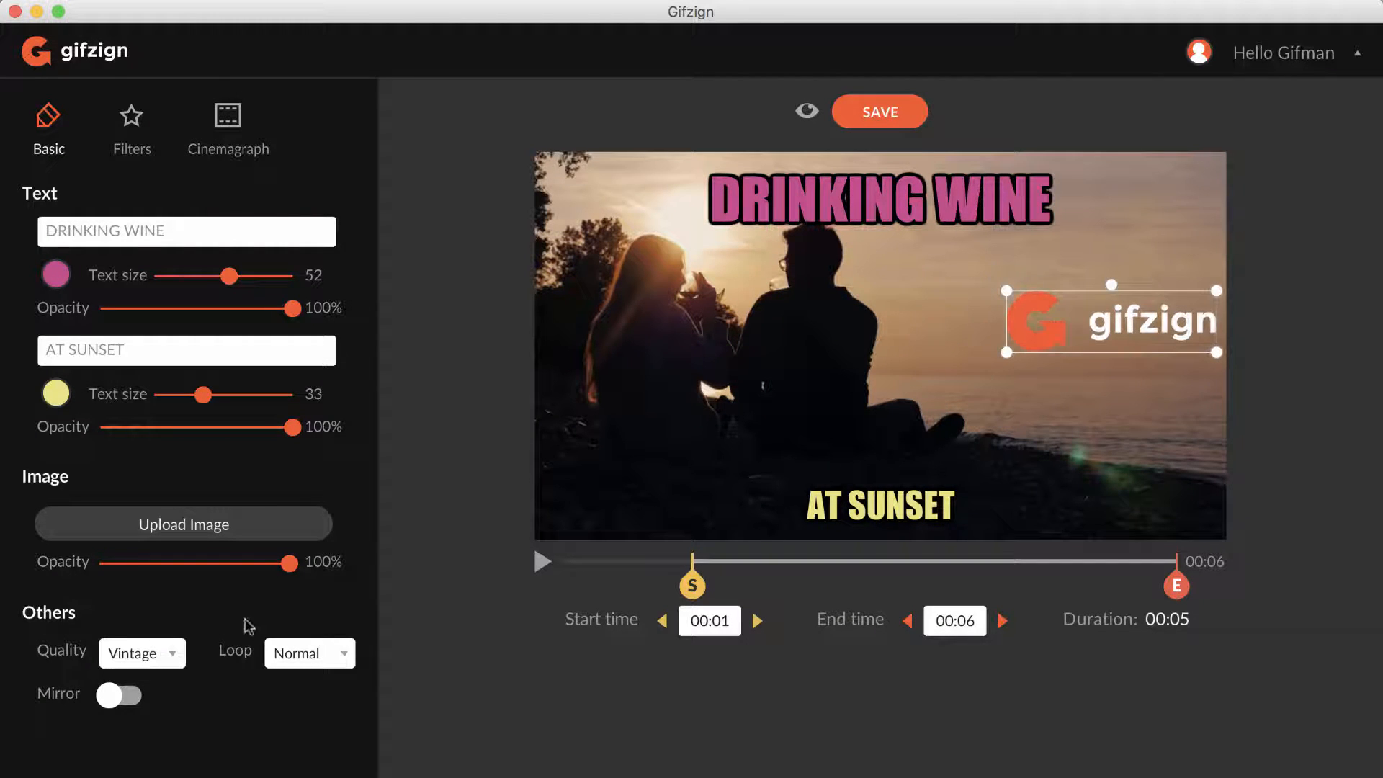
Lower the logo's opacity to 63%, nudge it slightly down, and reduce the DRINKING WINE caption's text size to 36.
drag(291, 566, 221, 562)
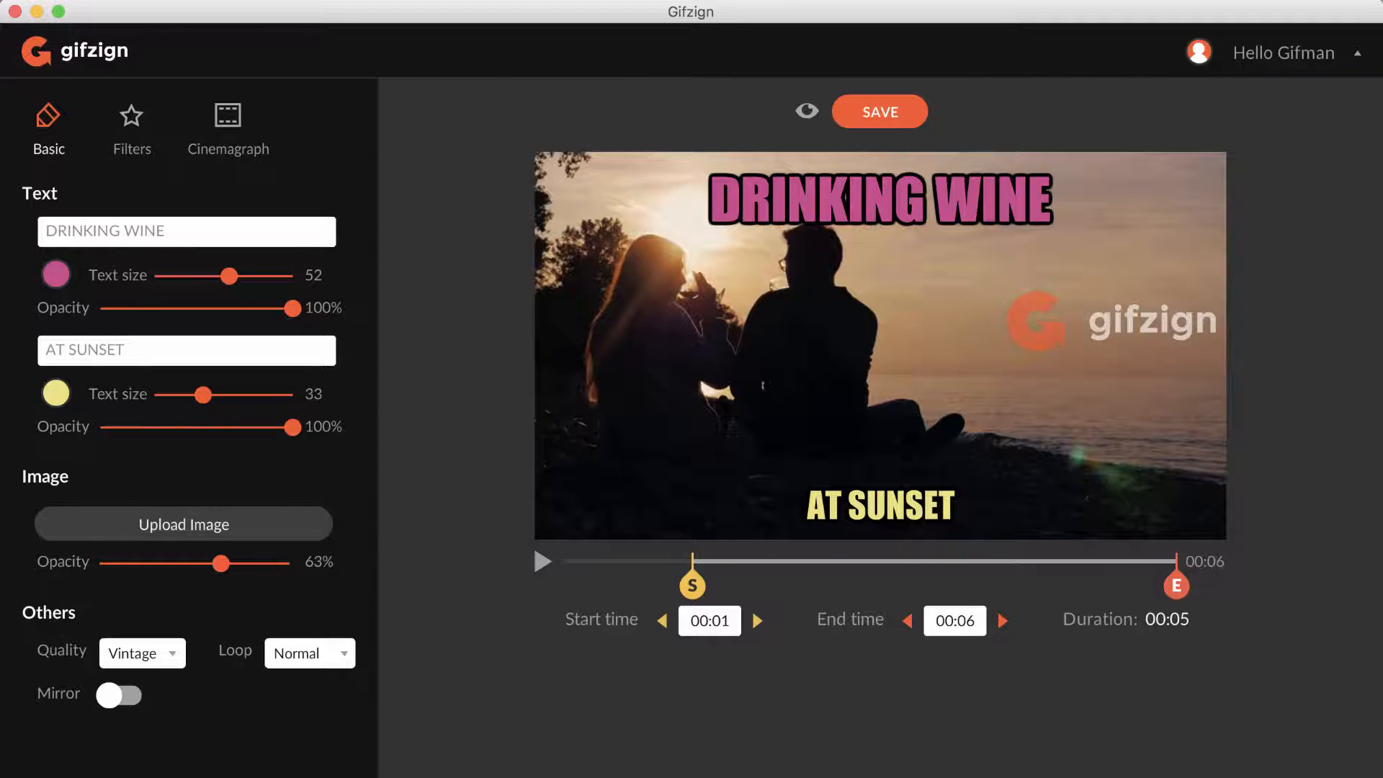
mouse_move(1109, 311)
mouse_down()
mouse_move(1062, 294)
mouse_move(1105, 324)
mouse_up()
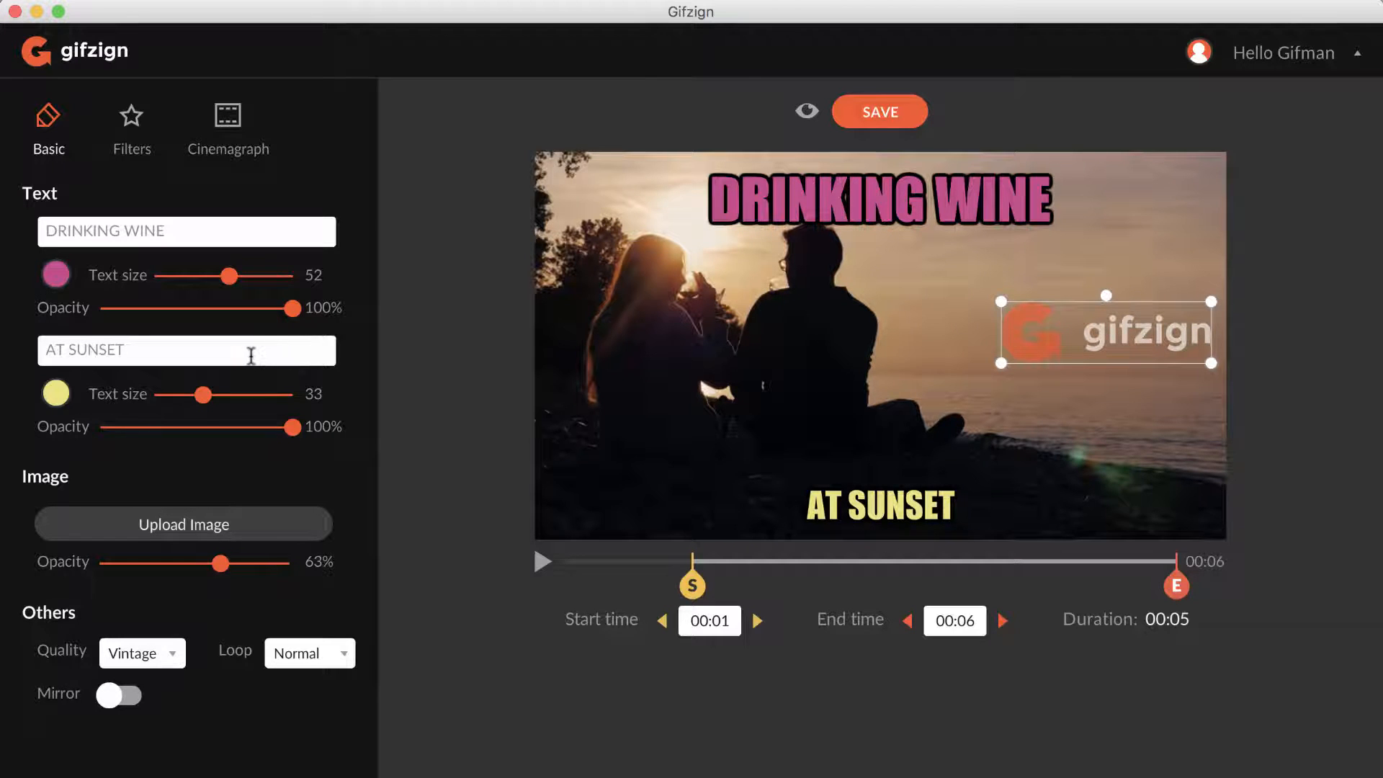
drag(230, 278, 209, 278)
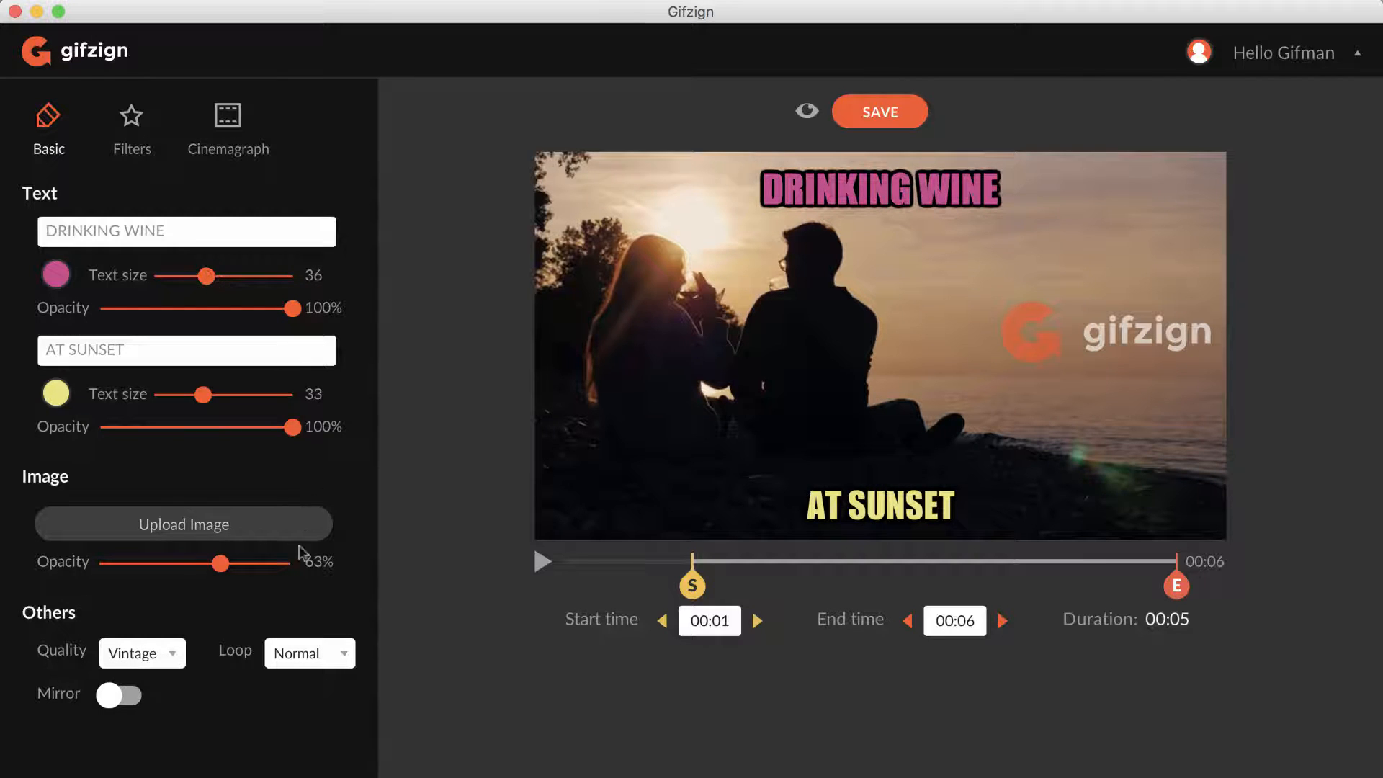
Try the HD quality option and switch the GIF back to Vintage.
click(176, 651)
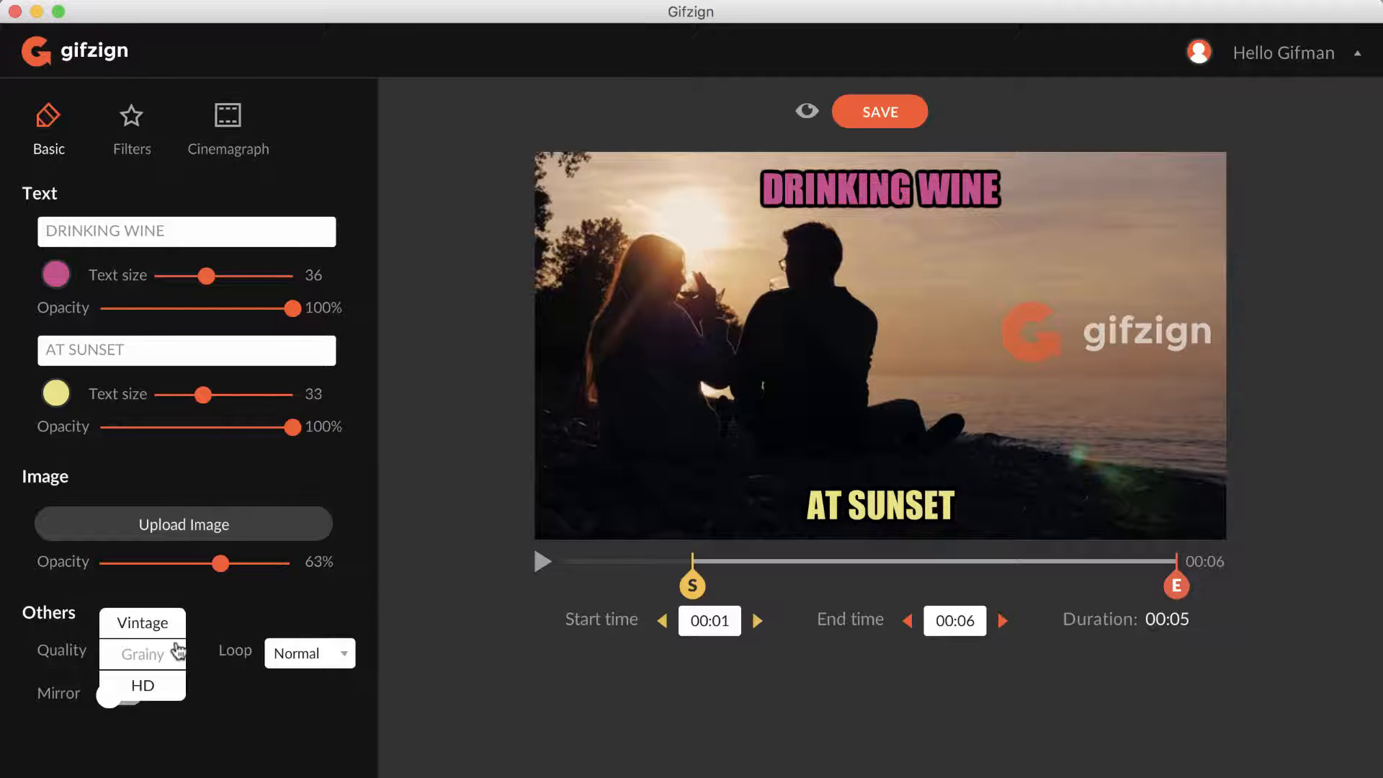
click(153, 685)
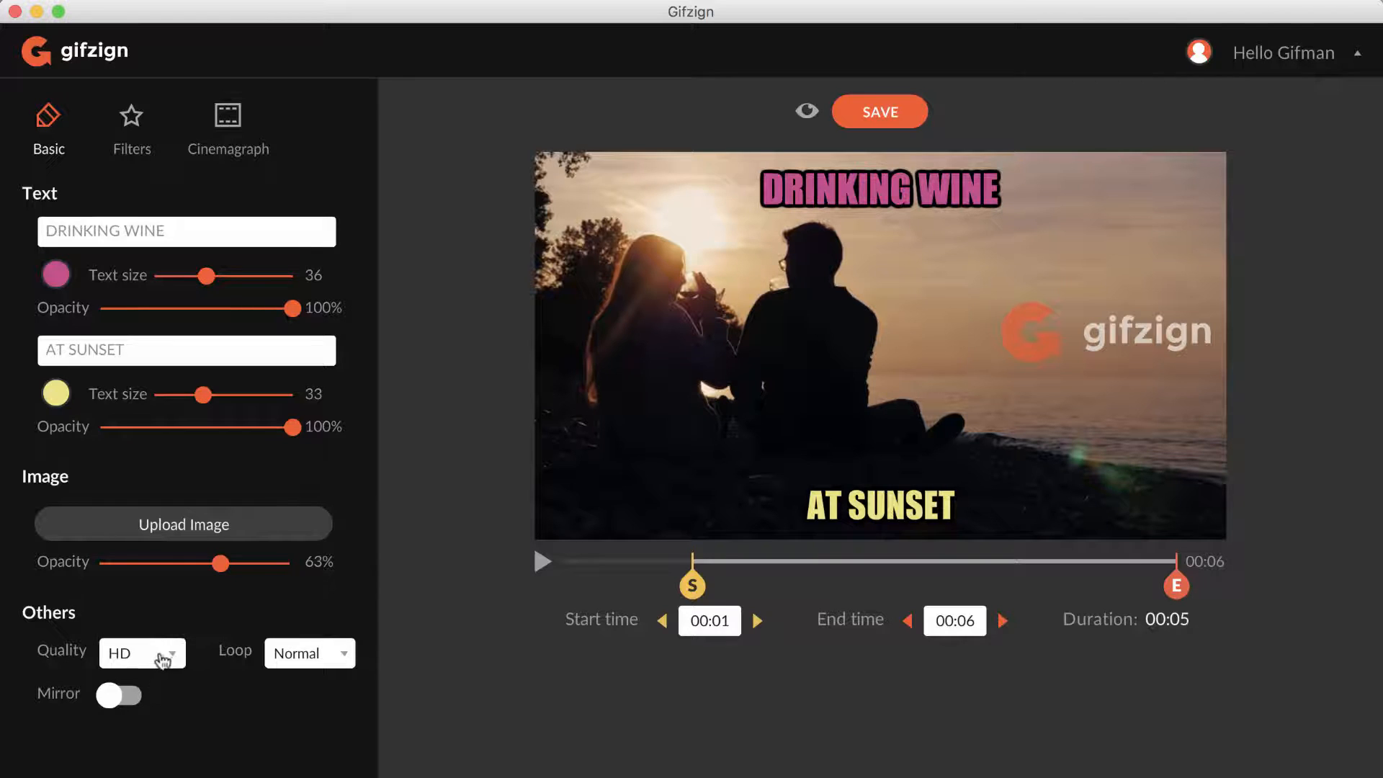
click(162, 656)
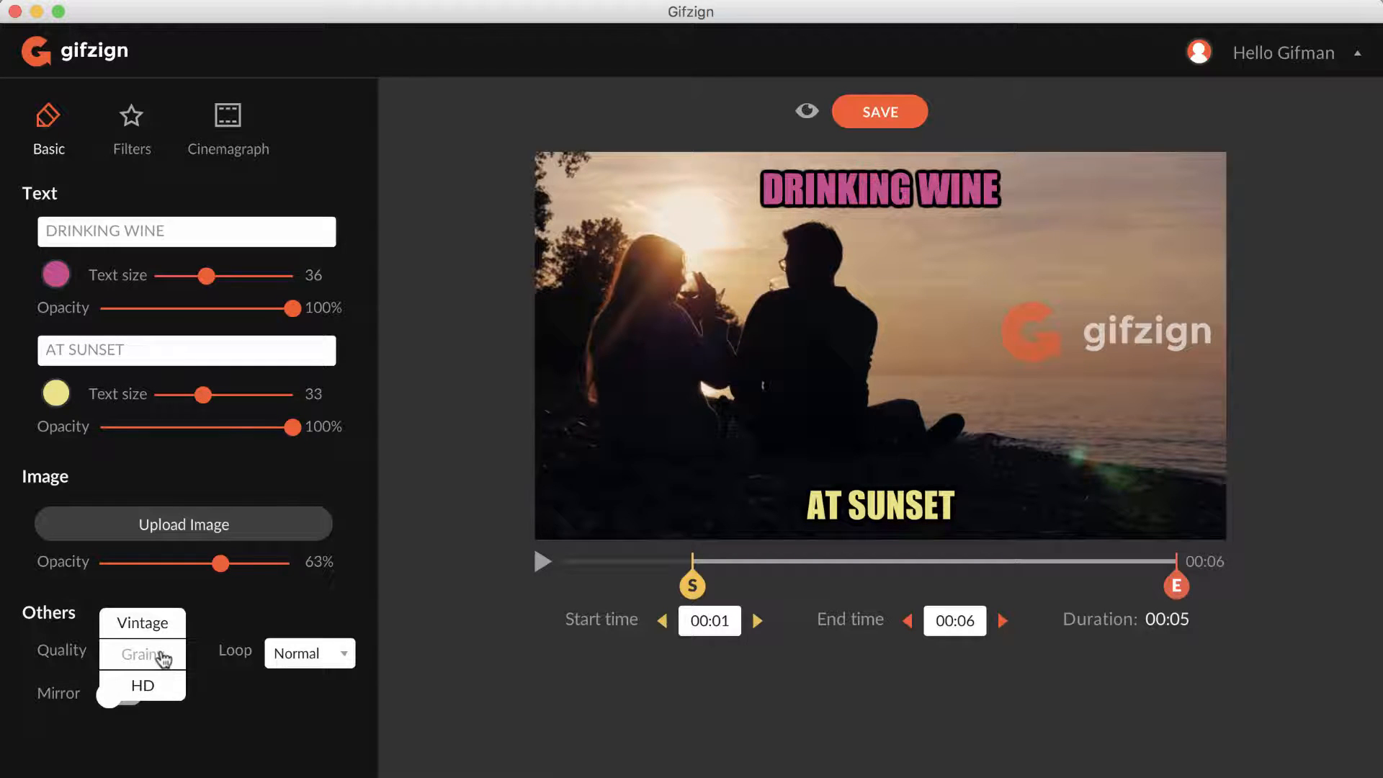
click(153, 627)
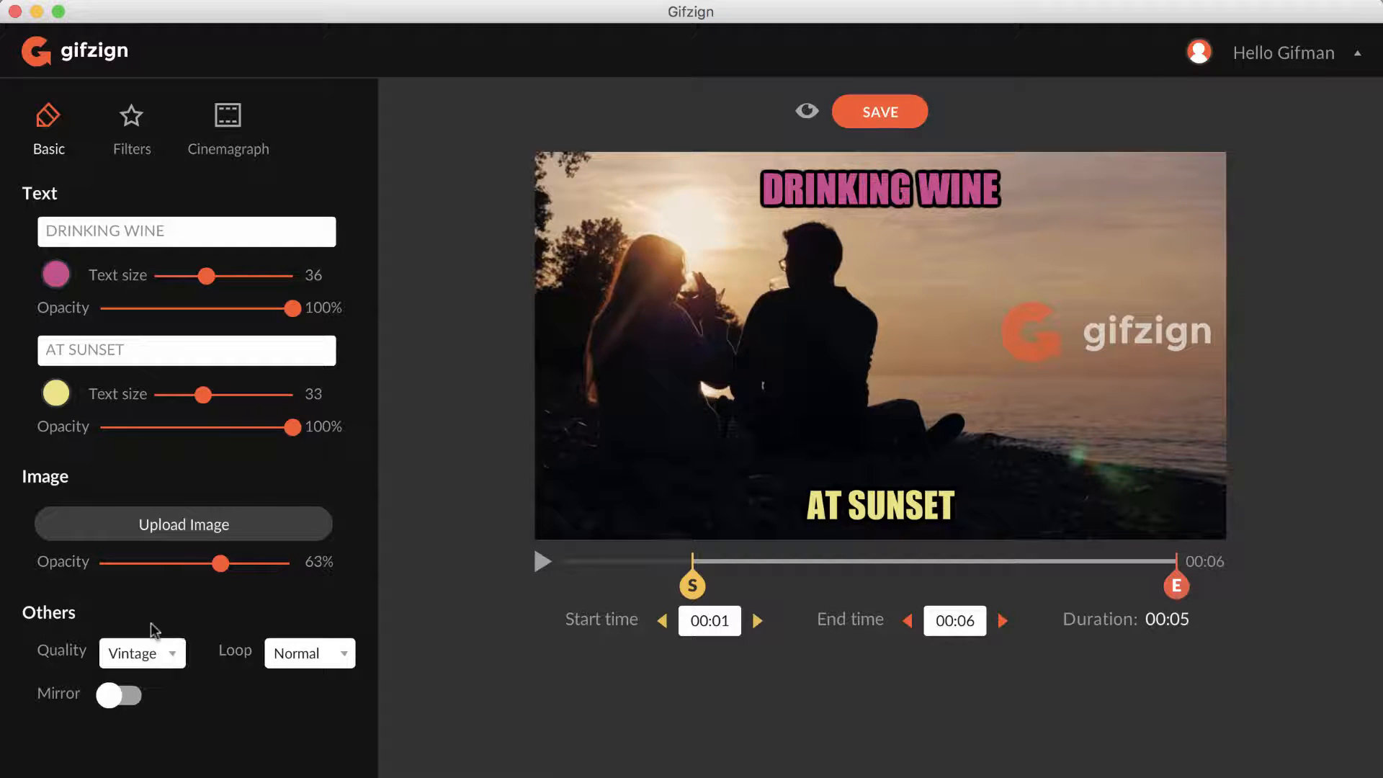
Set the GIF's quality to HD and its loop mode to PingPong.
click(165, 660)
click(162, 657)
click(159, 661)
click(154, 681)
click(293, 663)
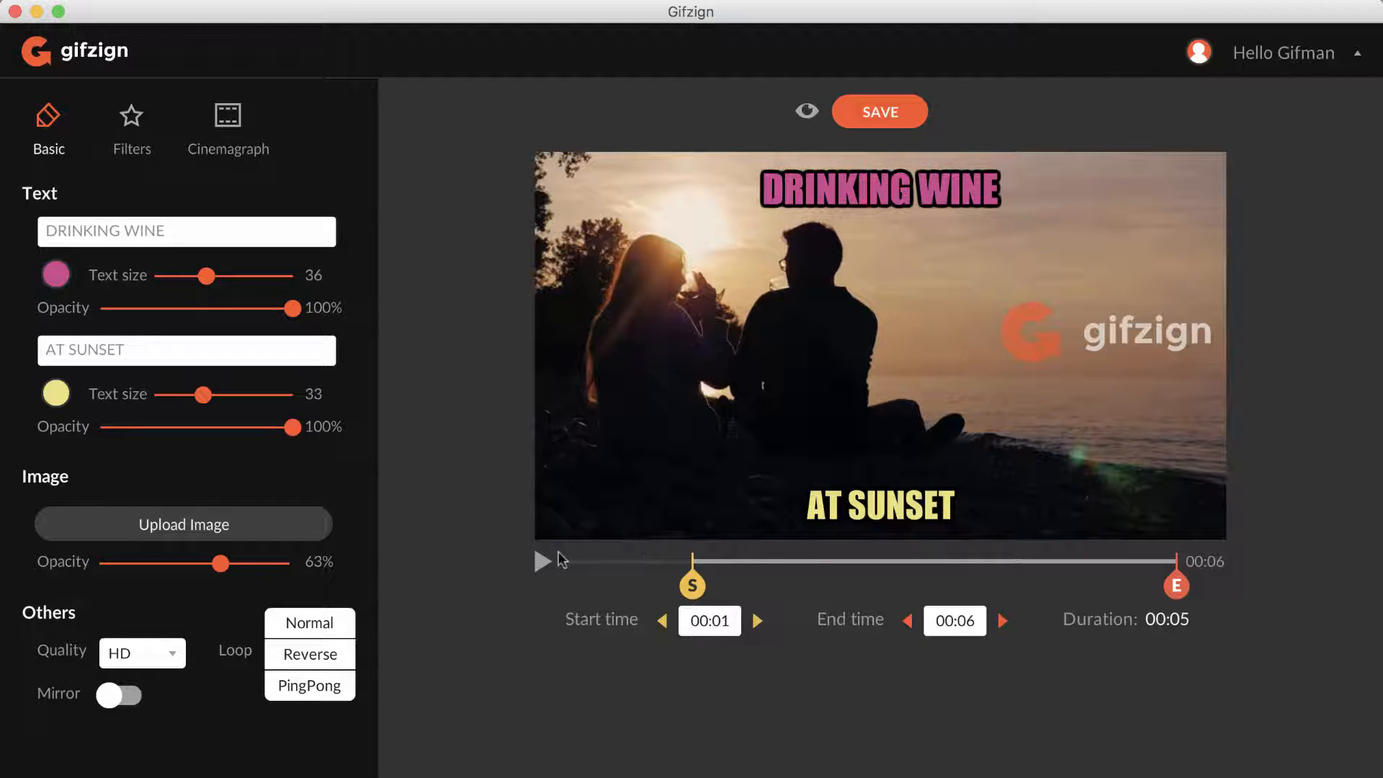
click(304, 686)
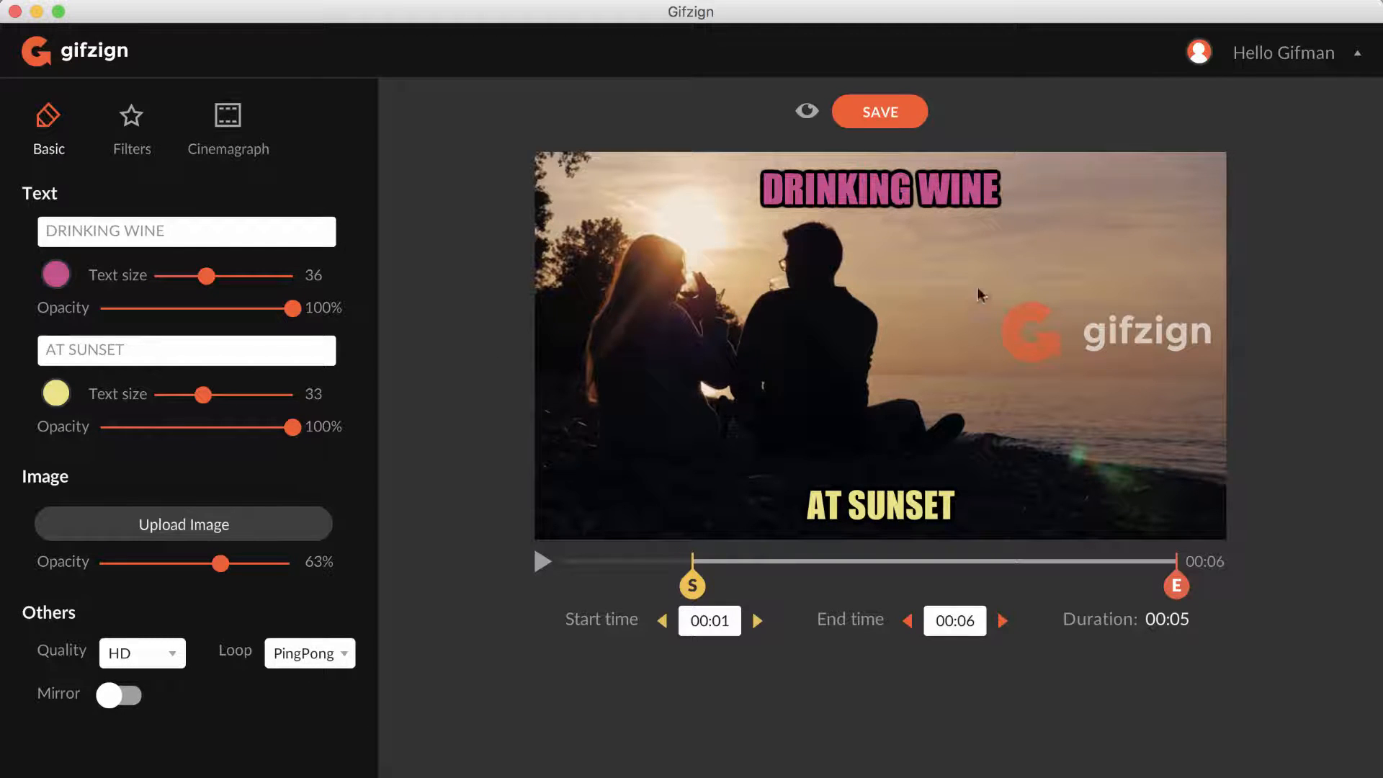
Preview the captioned GIF with its logo overlay and close the preview.
click(807, 113)
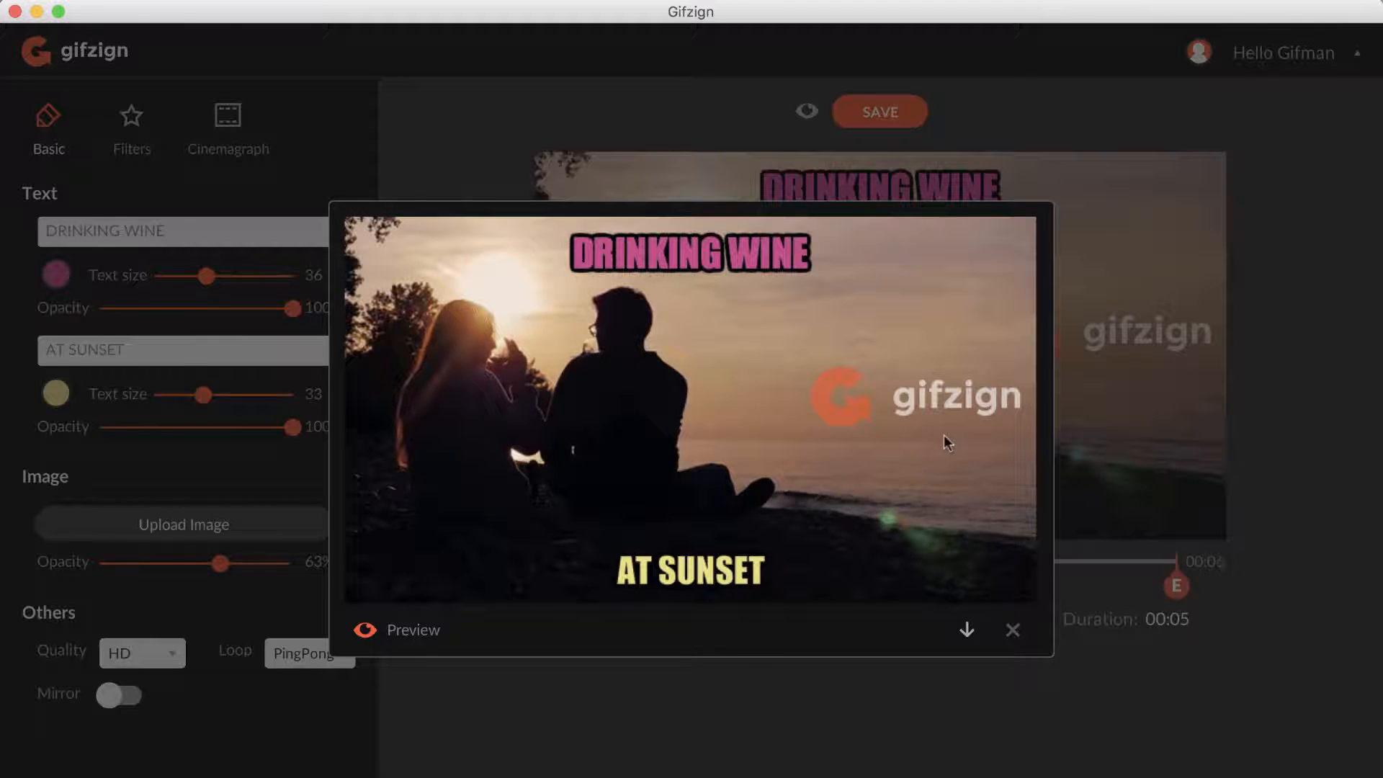
click(1012, 633)
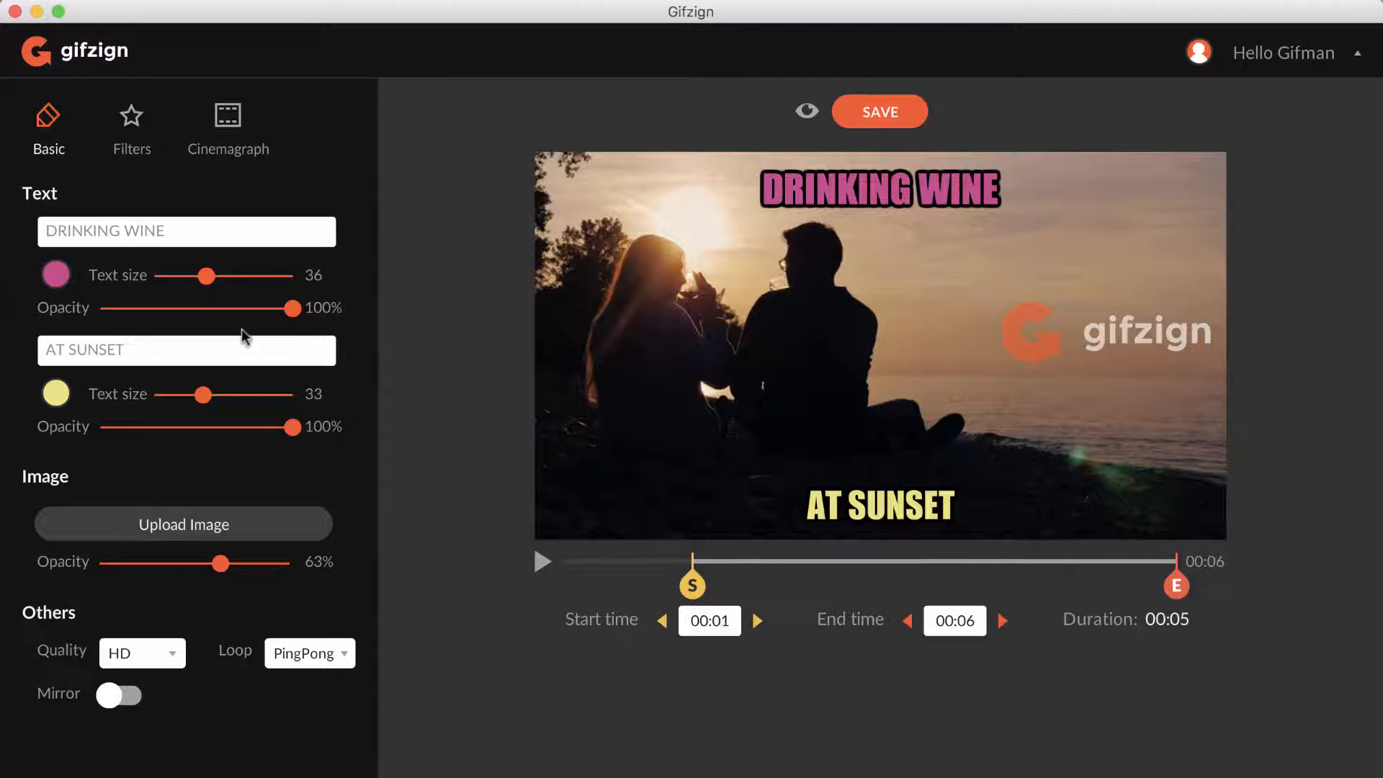
Clear both captions and delete the logo overlay from the GIF.
triple_click(177, 348)
key(BackSpace)
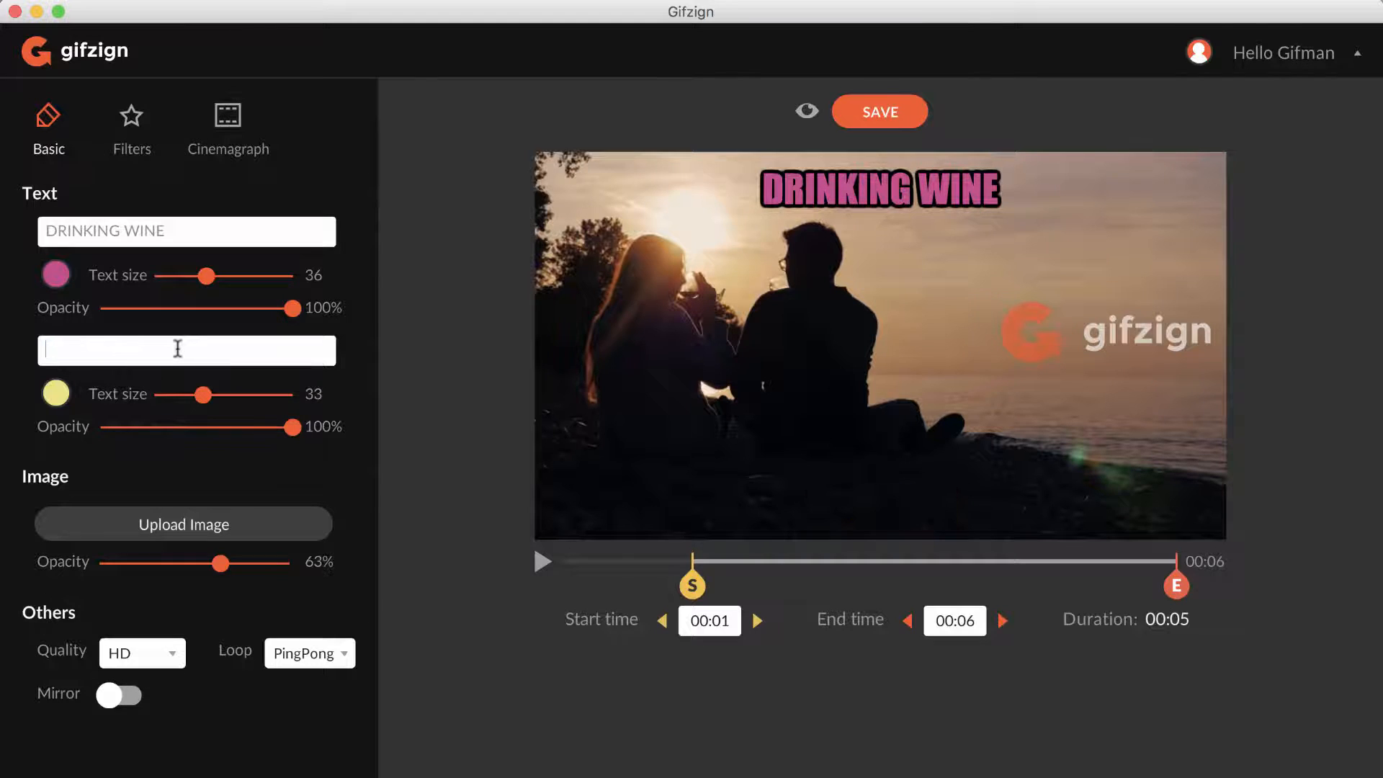
triple_click(171, 230)
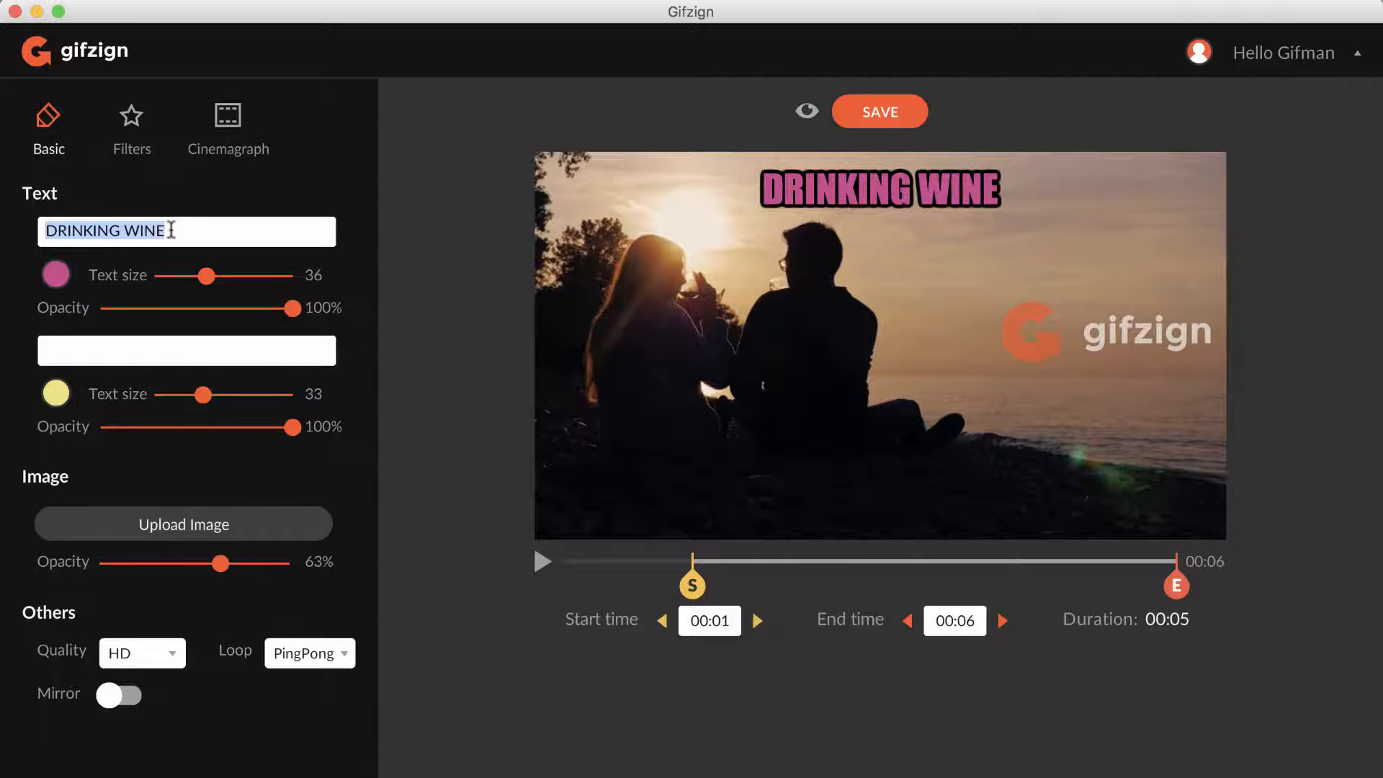
key(BackSpace)
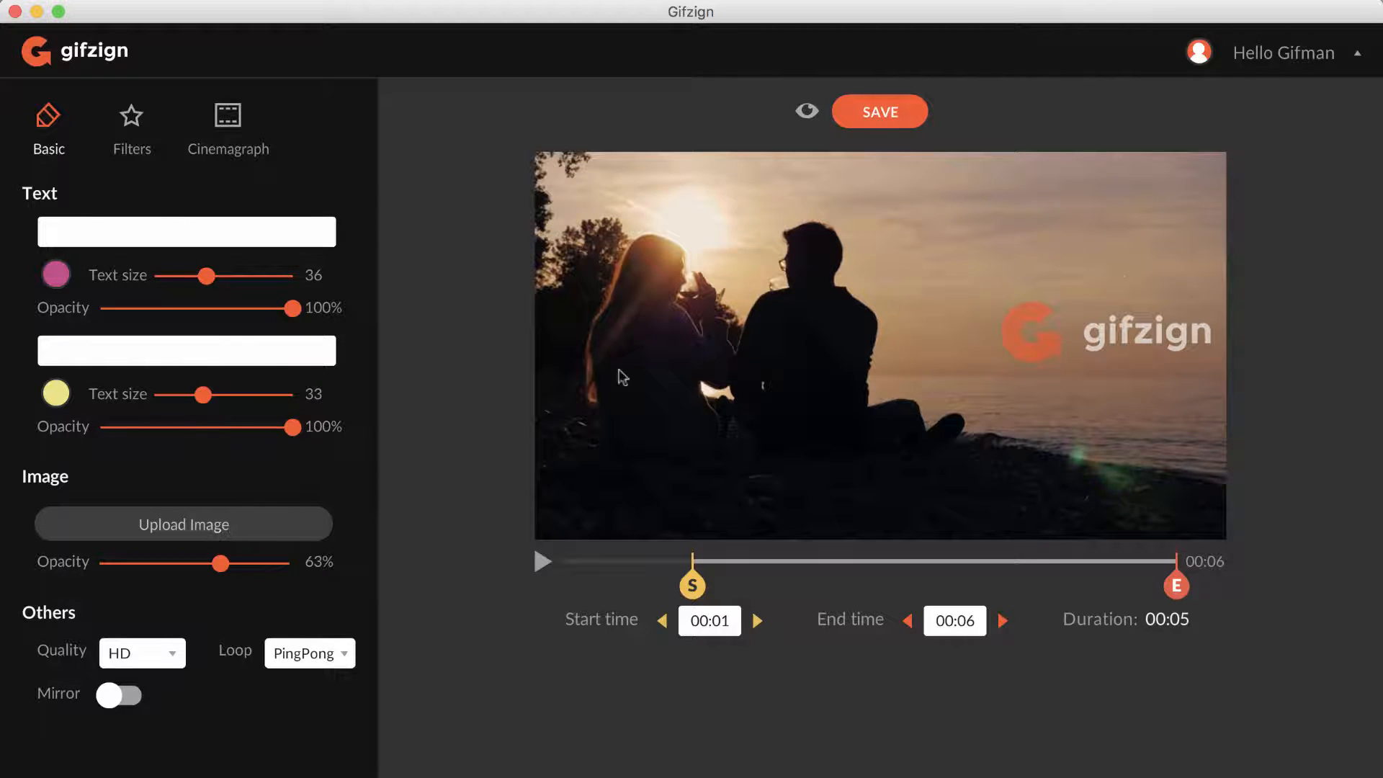
click(1091, 340)
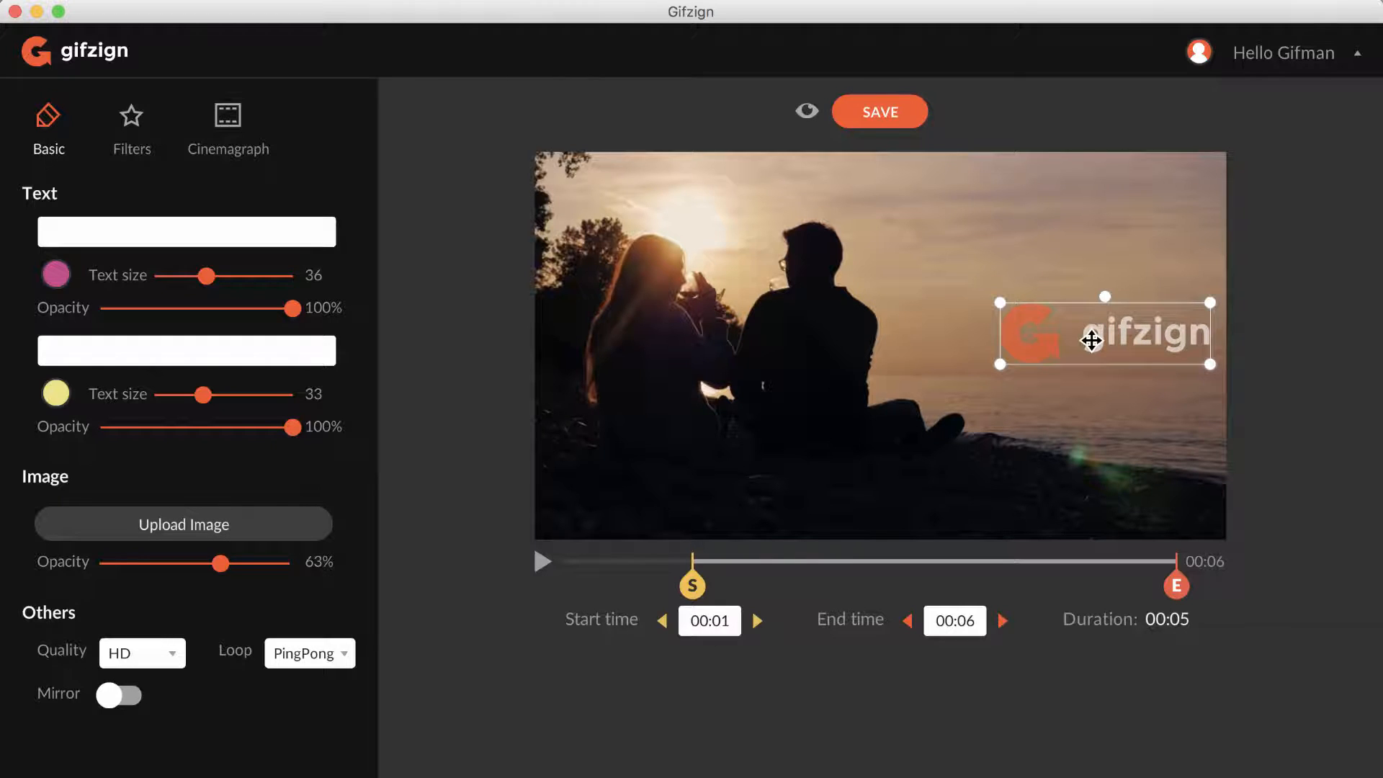
key(BackSpace)
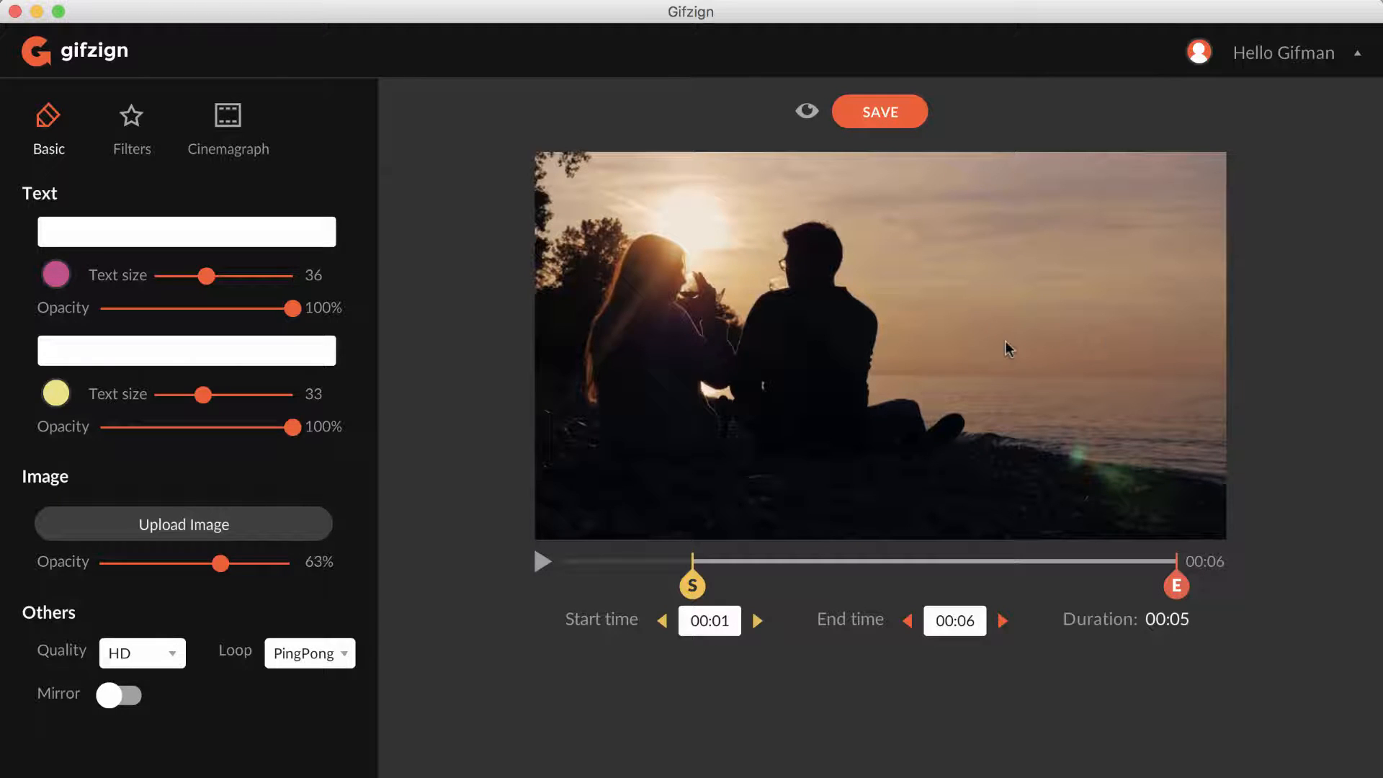
Enable the Mirror effect on the clip and briefly play the mirrored video.
click(112, 698)
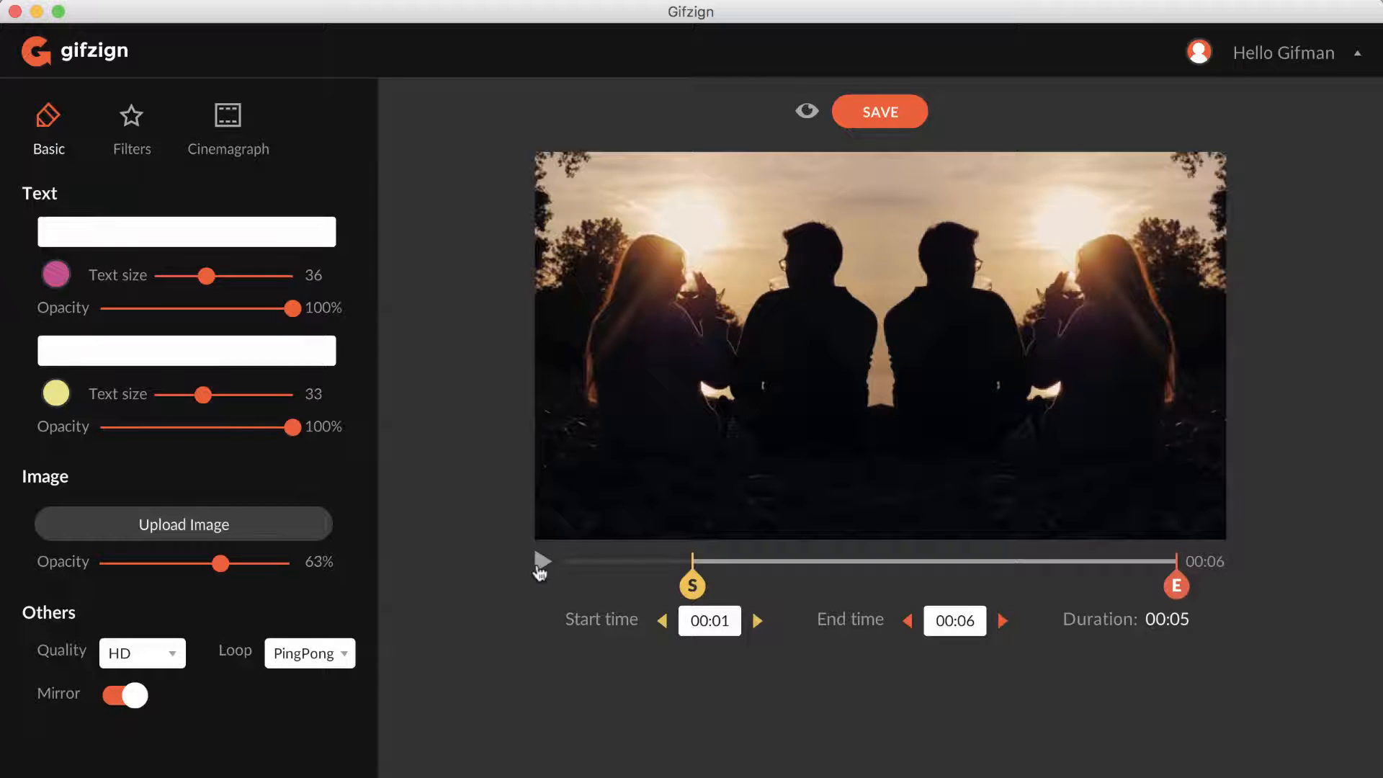
click(541, 561)
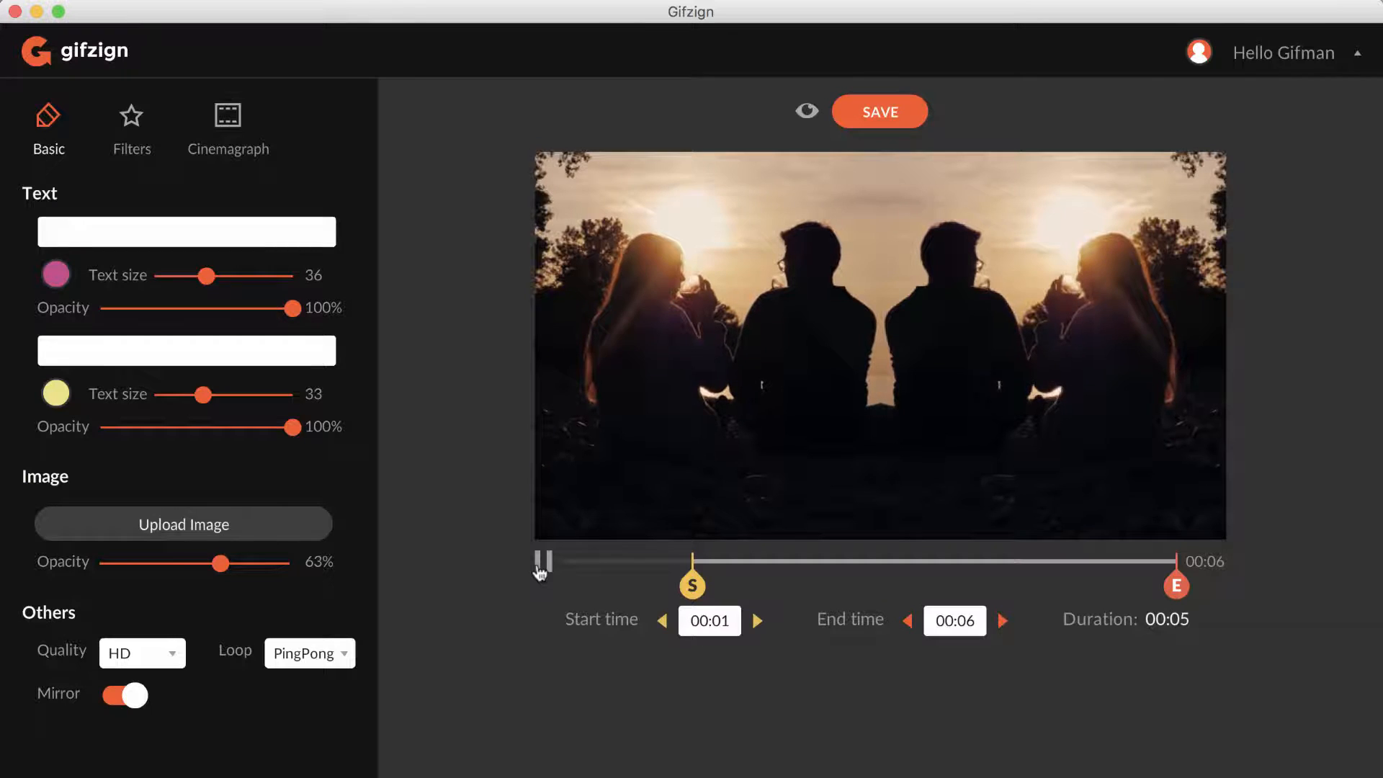
click(541, 562)
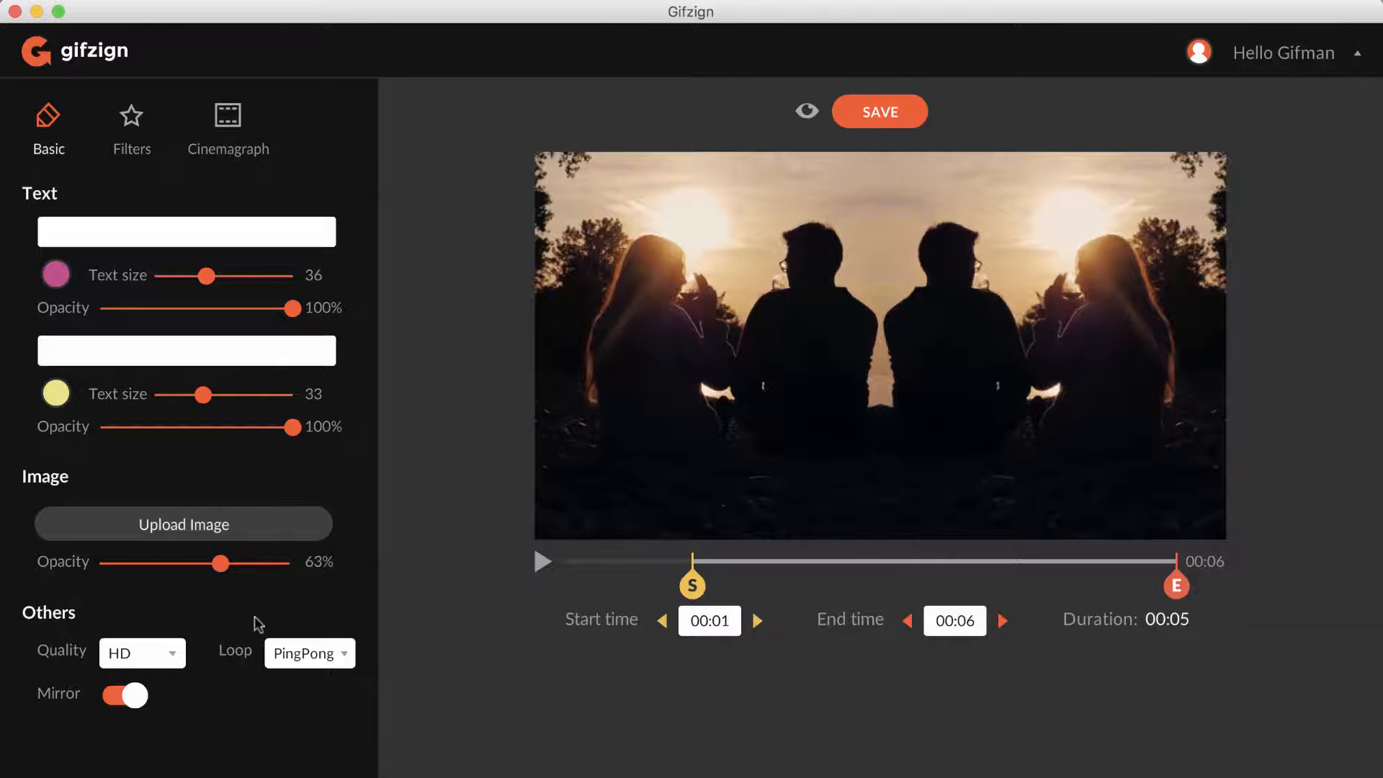
Set the quality to Vintage, preview the mirrored GIF, and close the preview.
click(153, 655)
click(150, 624)
click(807, 115)
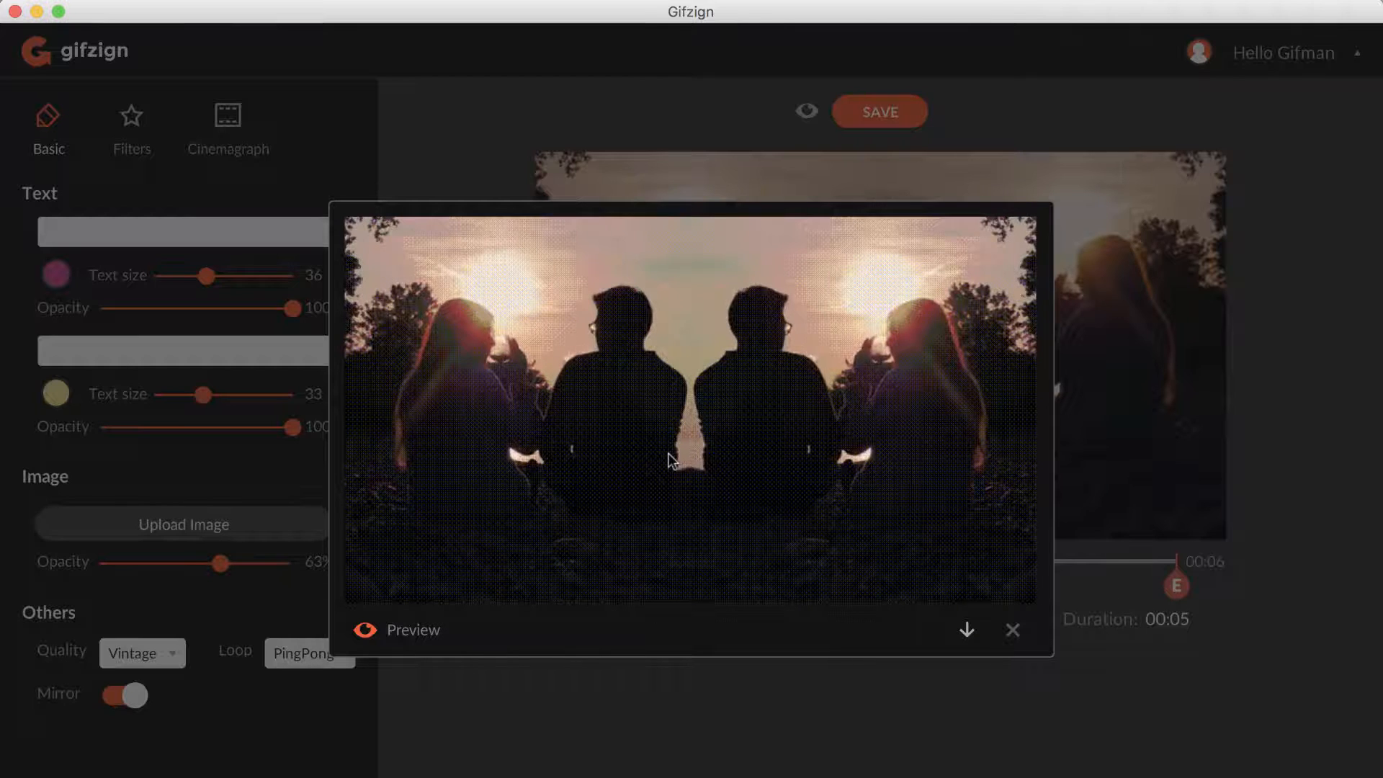
click(1013, 632)
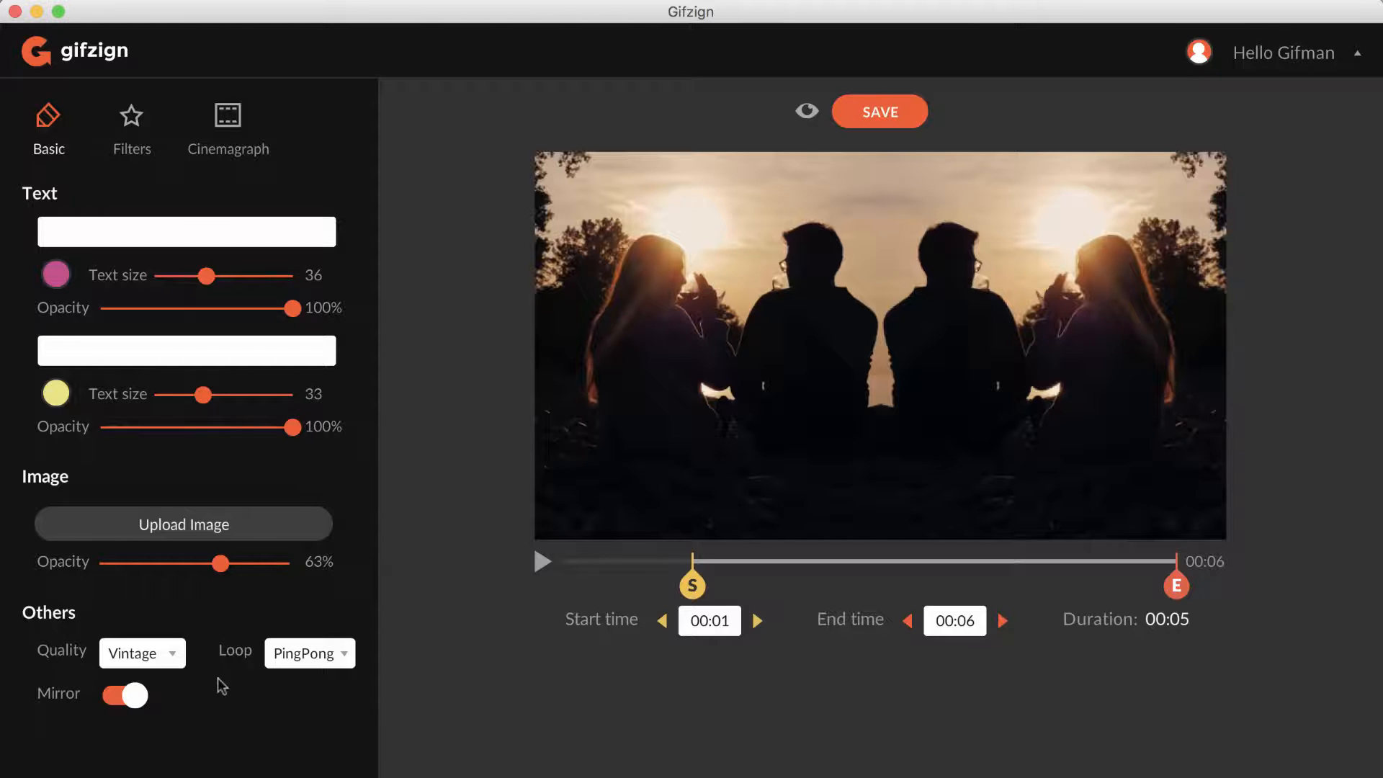
Turn off the Mirror effect so the clip shows the single couple.
click(120, 695)
click(116, 696)
click(124, 697)
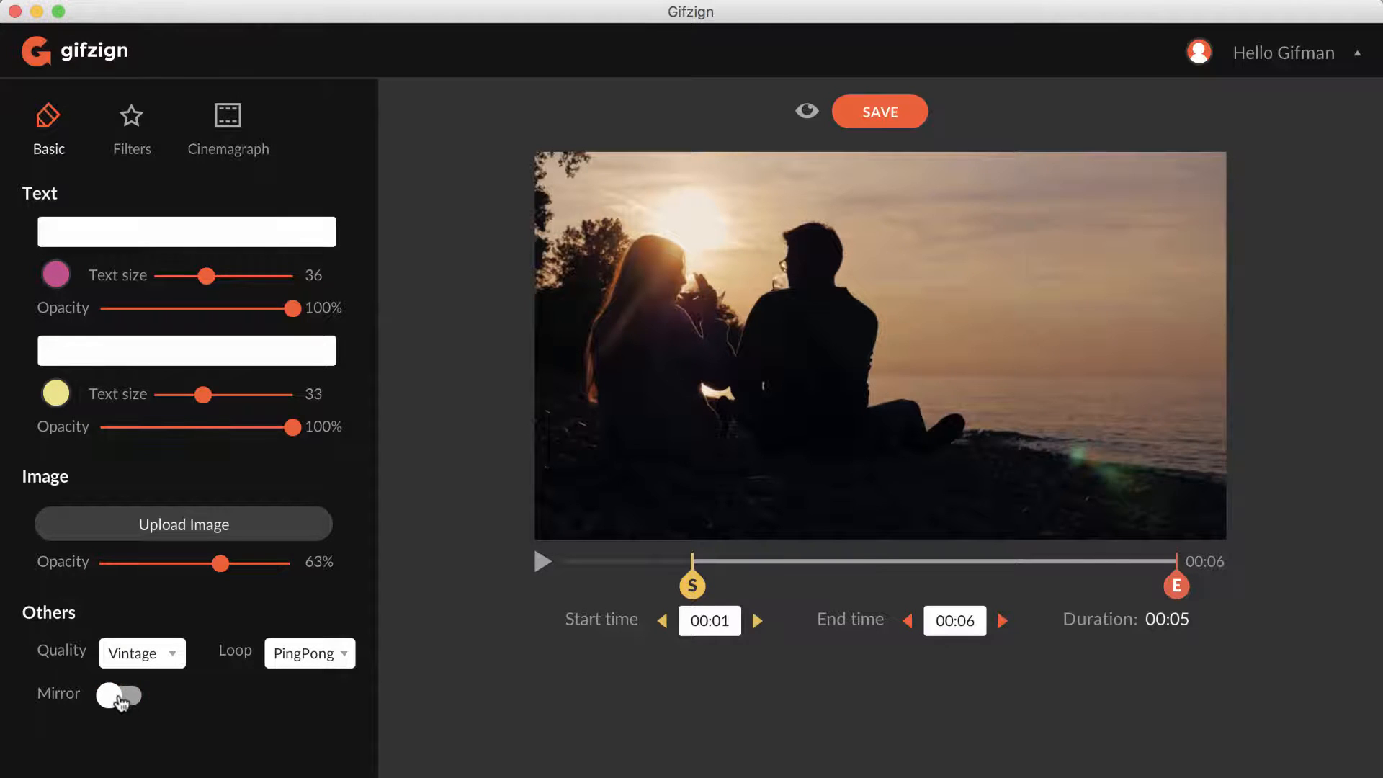
Turn the Mirror effect on for the clip and switch it off again.
click(128, 696)
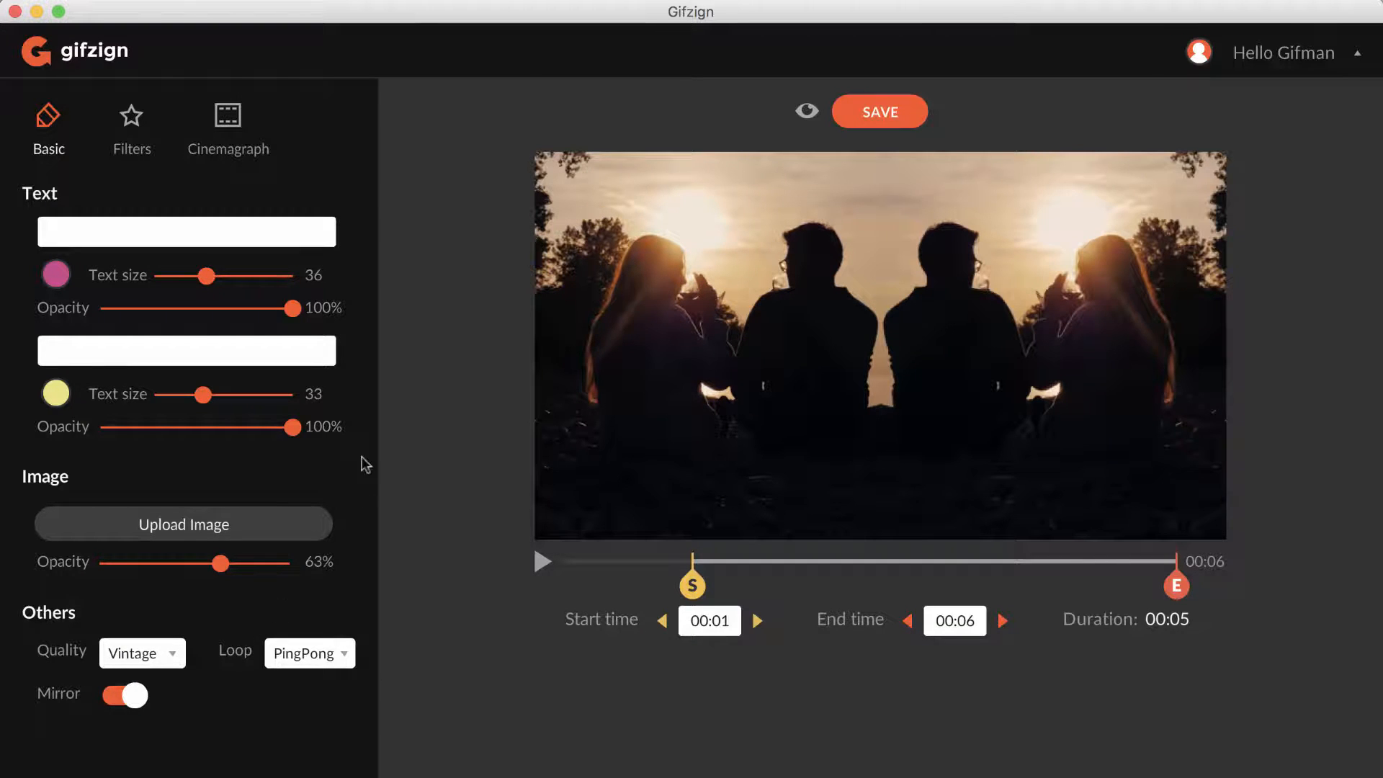
click(129, 695)
Try the sepia, black-and-white, warm and pink filters on the clip.
click(128, 148)
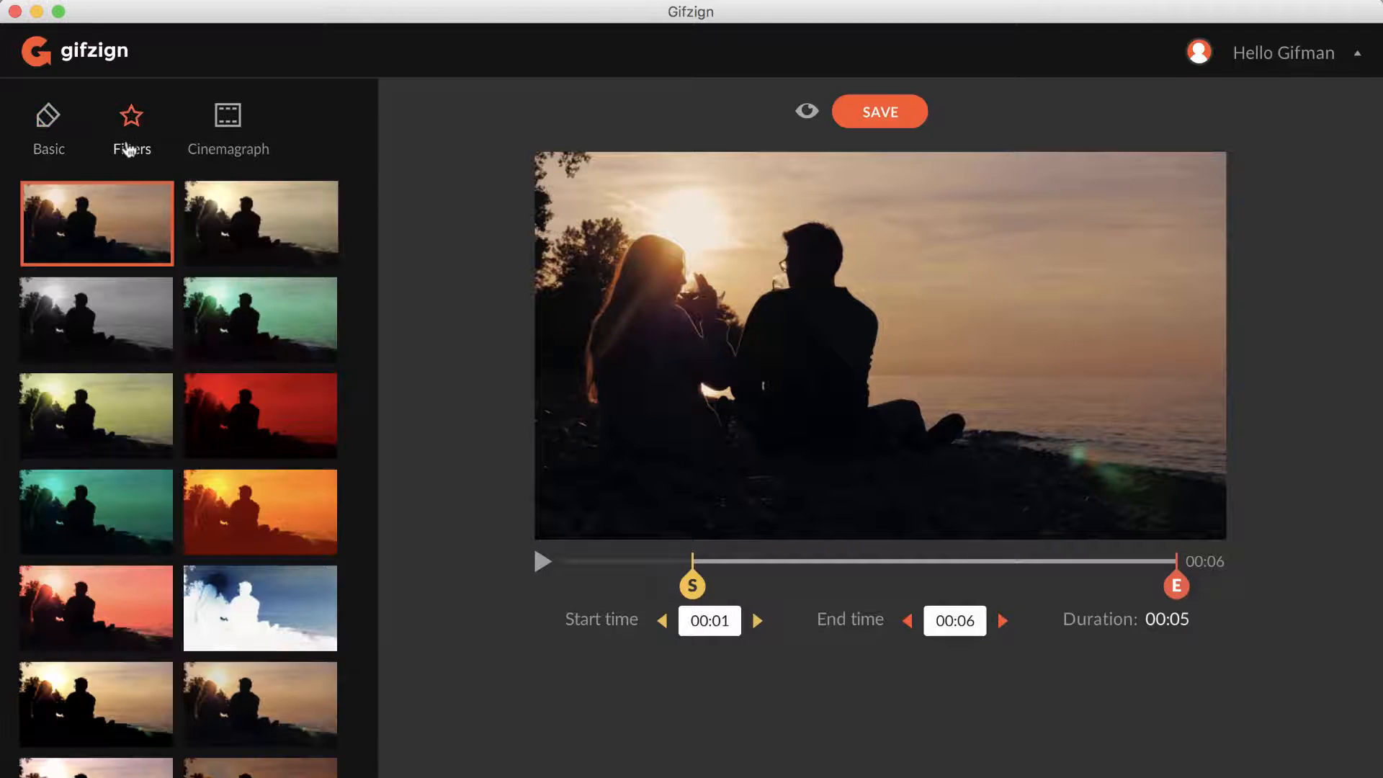
click(220, 210)
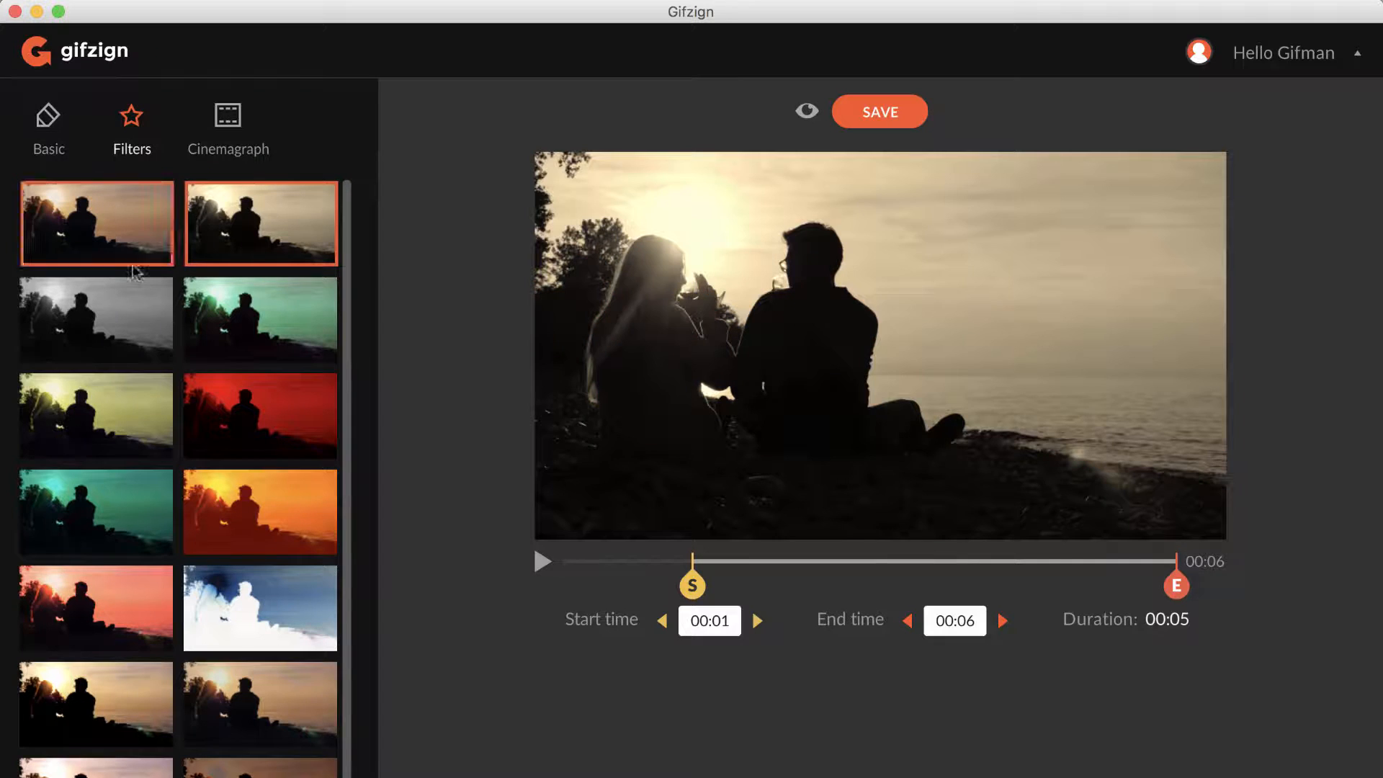
click(129, 307)
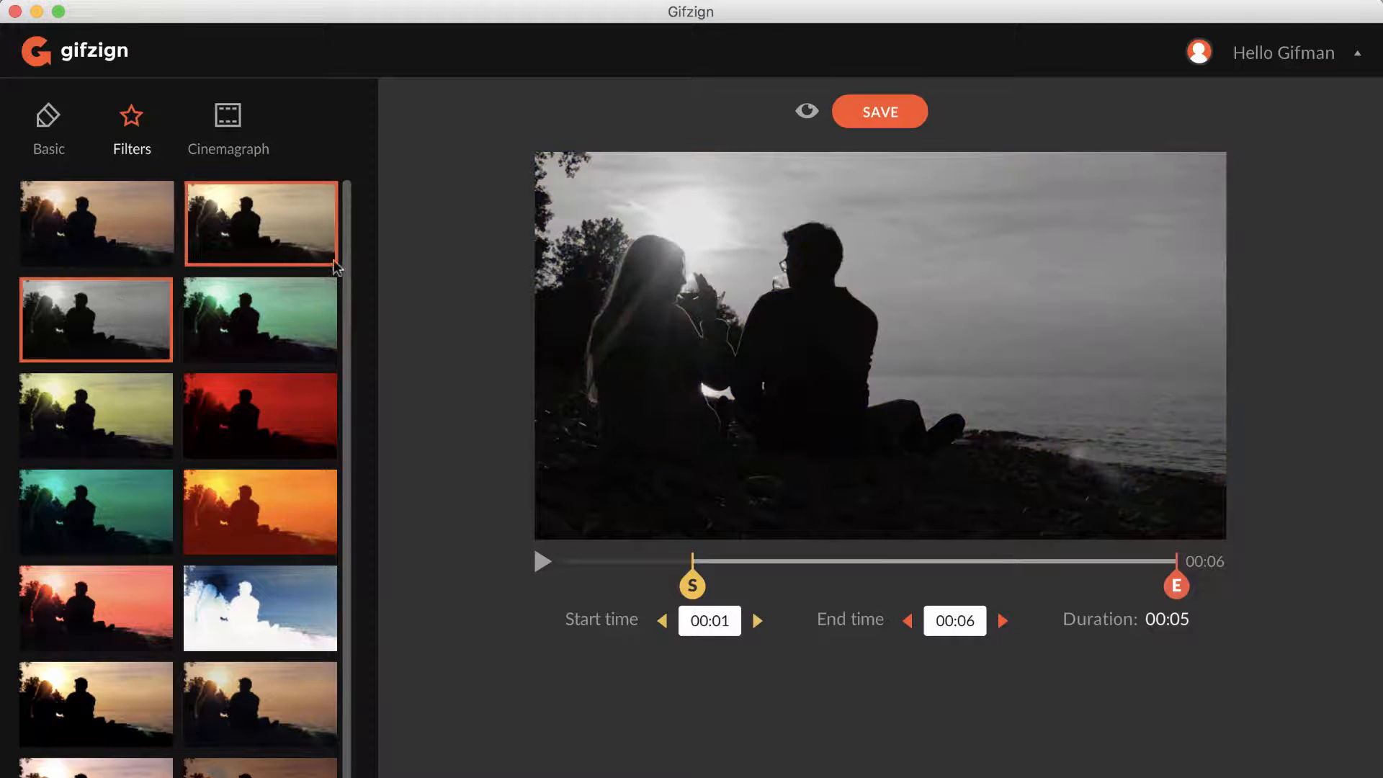
drag(346, 272, 347, 412)
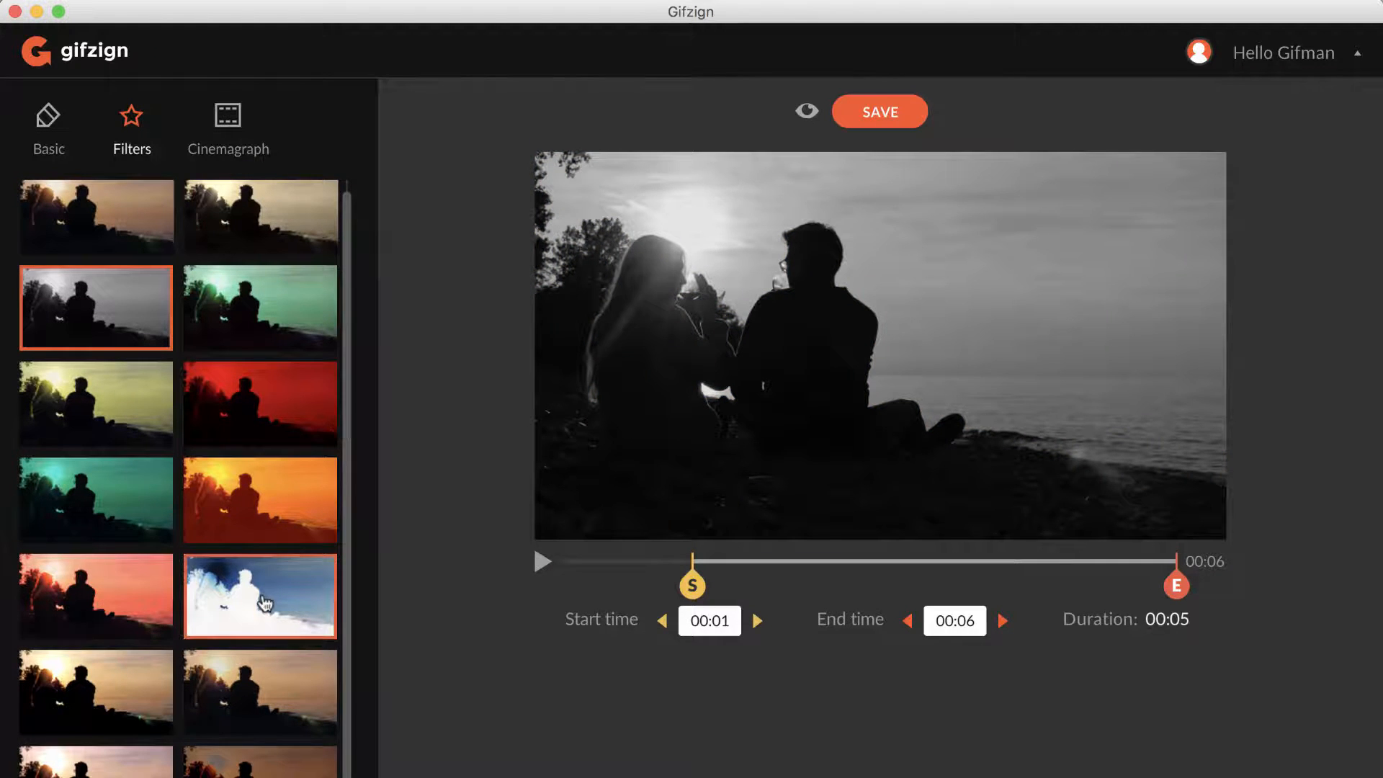
click(130, 605)
click(130, 690)
click(240, 691)
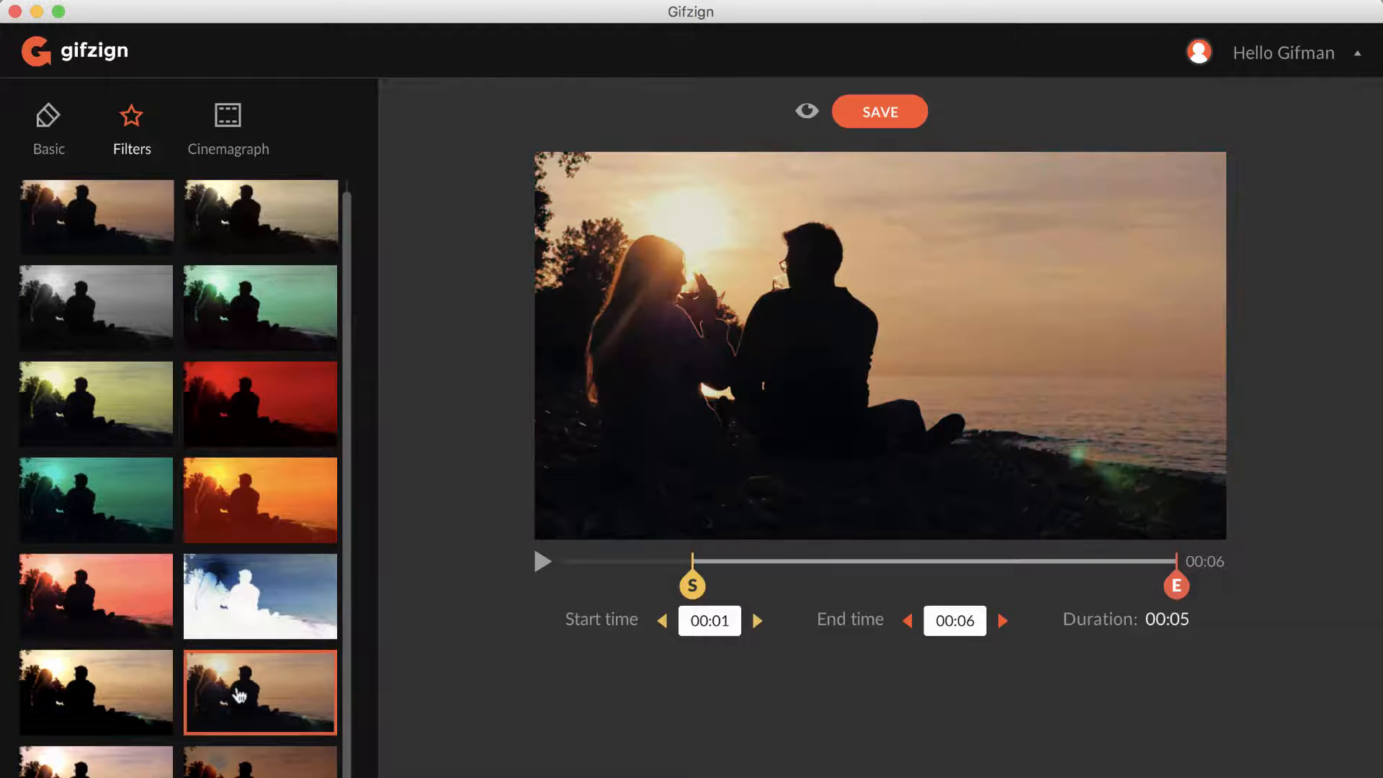
click(137, 625)
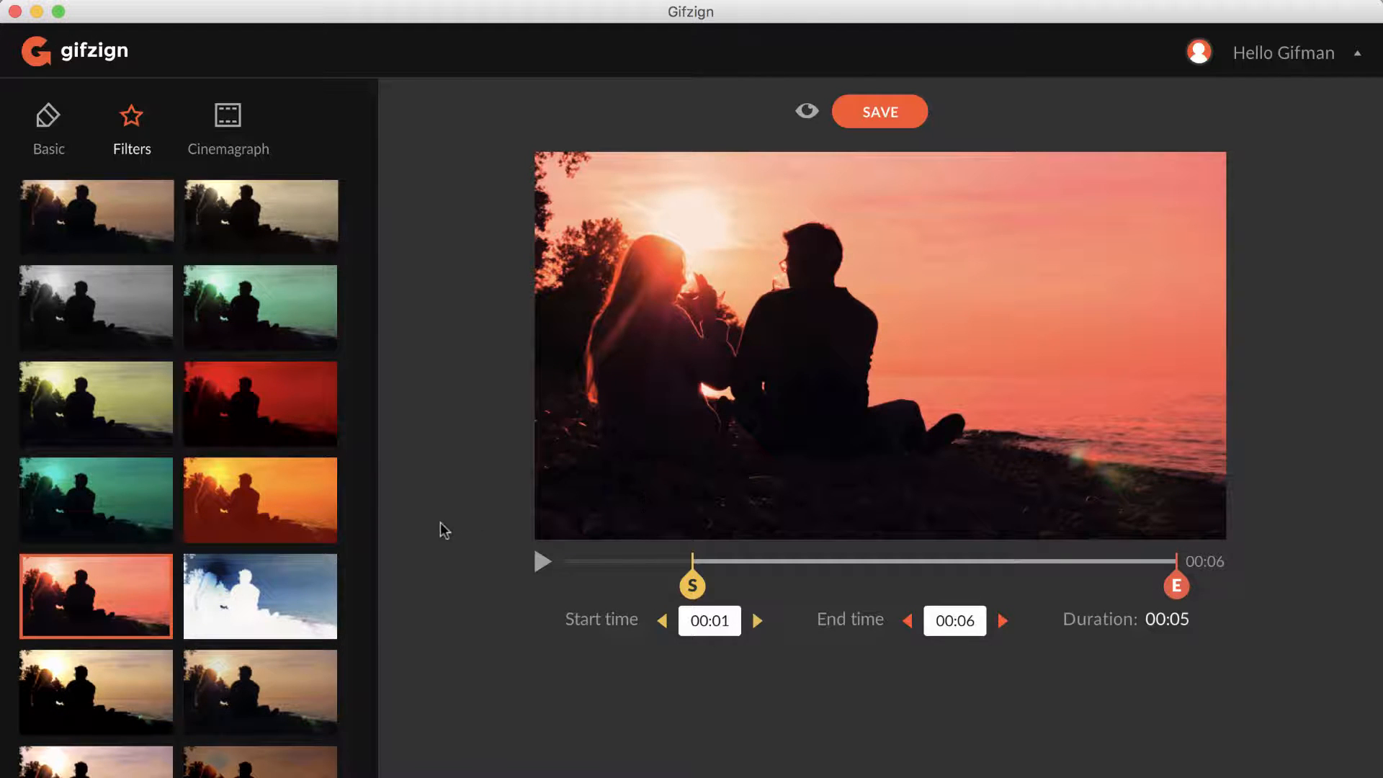
Try the dark orange, inverted and pink filters, and restore the clip's original unfiltered look.
click(269, 697)
click(260, 760)
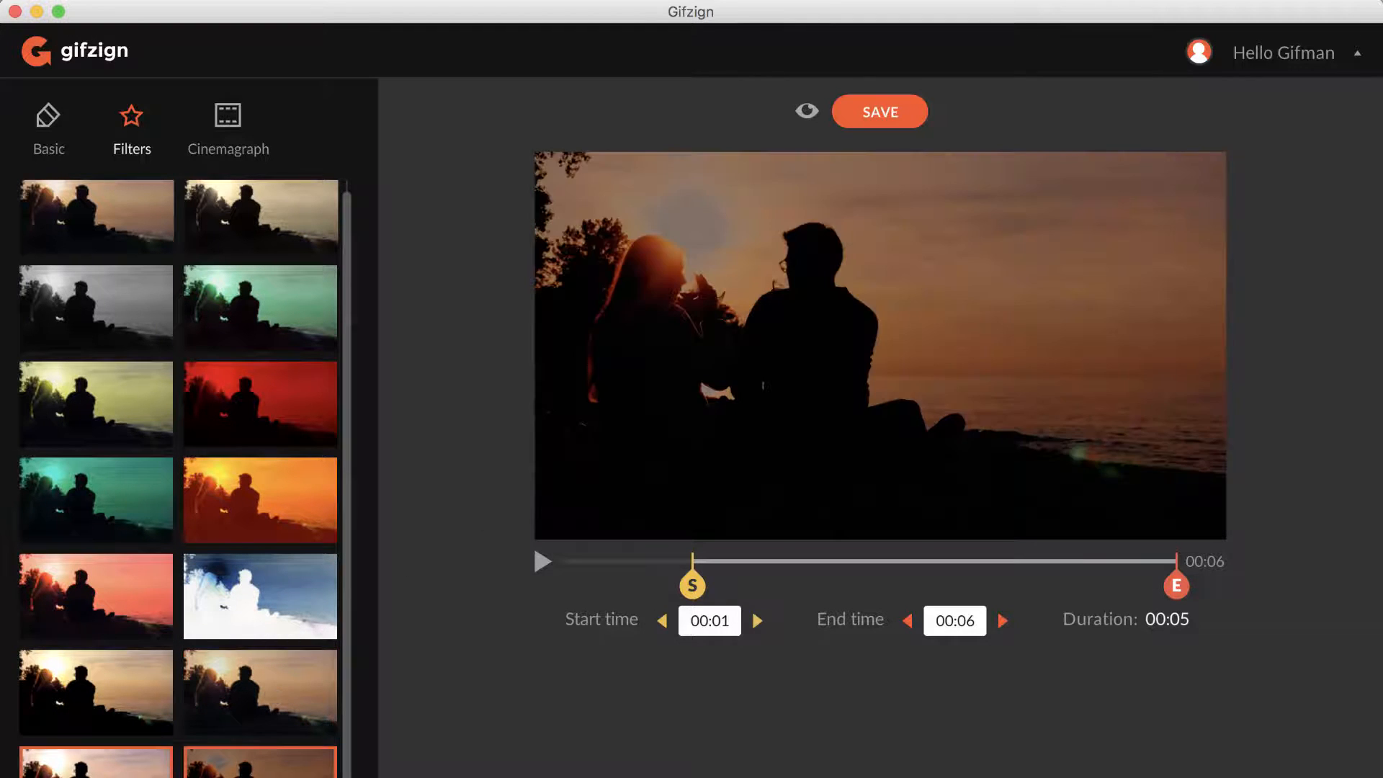
click(144, 726)
click(227, 693)
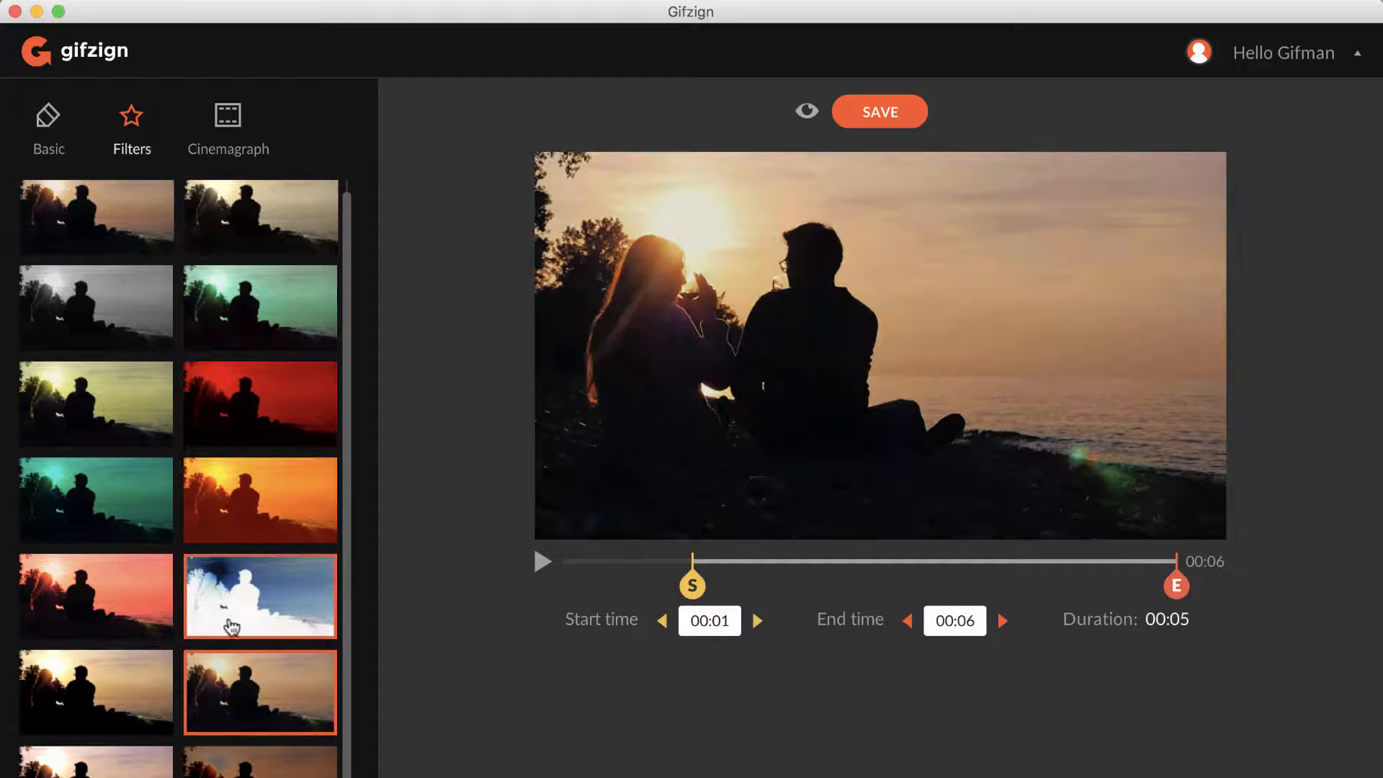
click(230, 622)
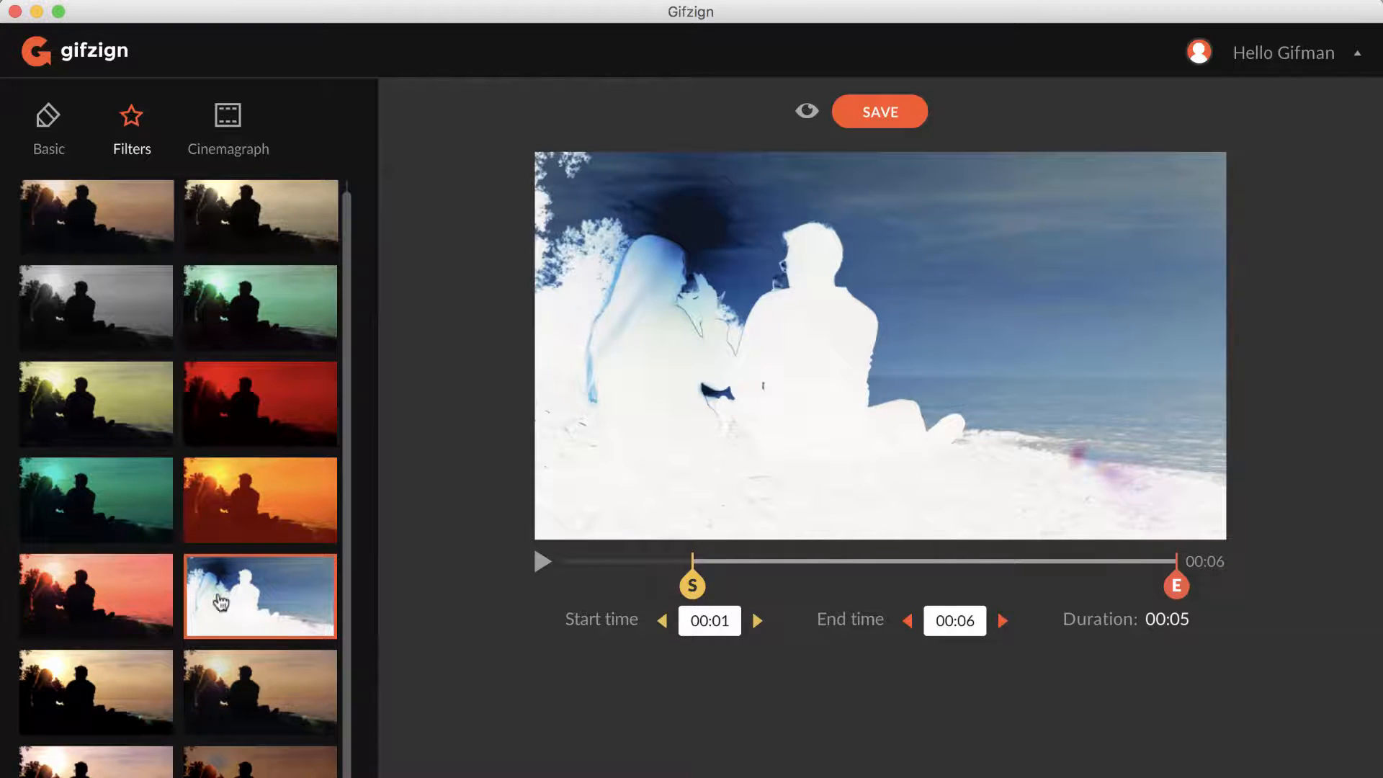
click(130, 603)
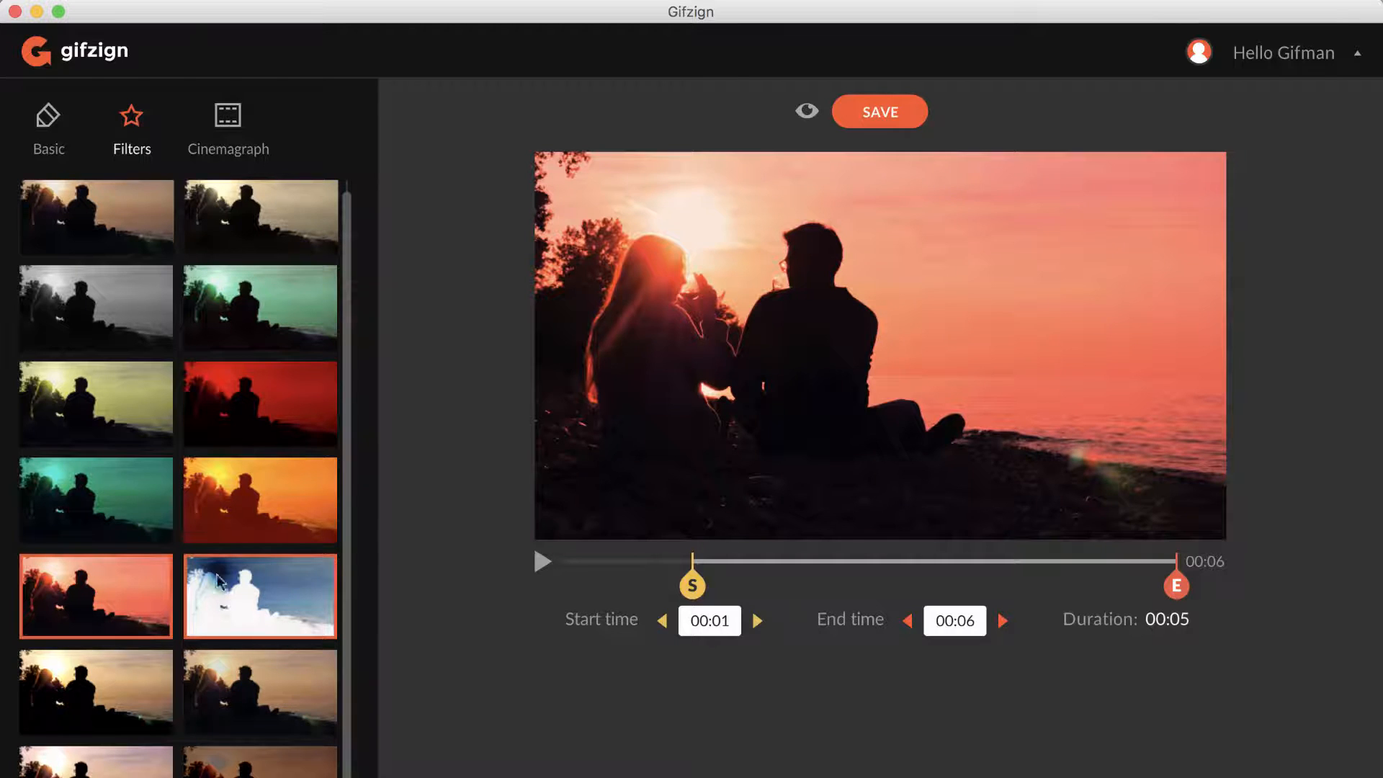
scroll(123, 485, up, 1)
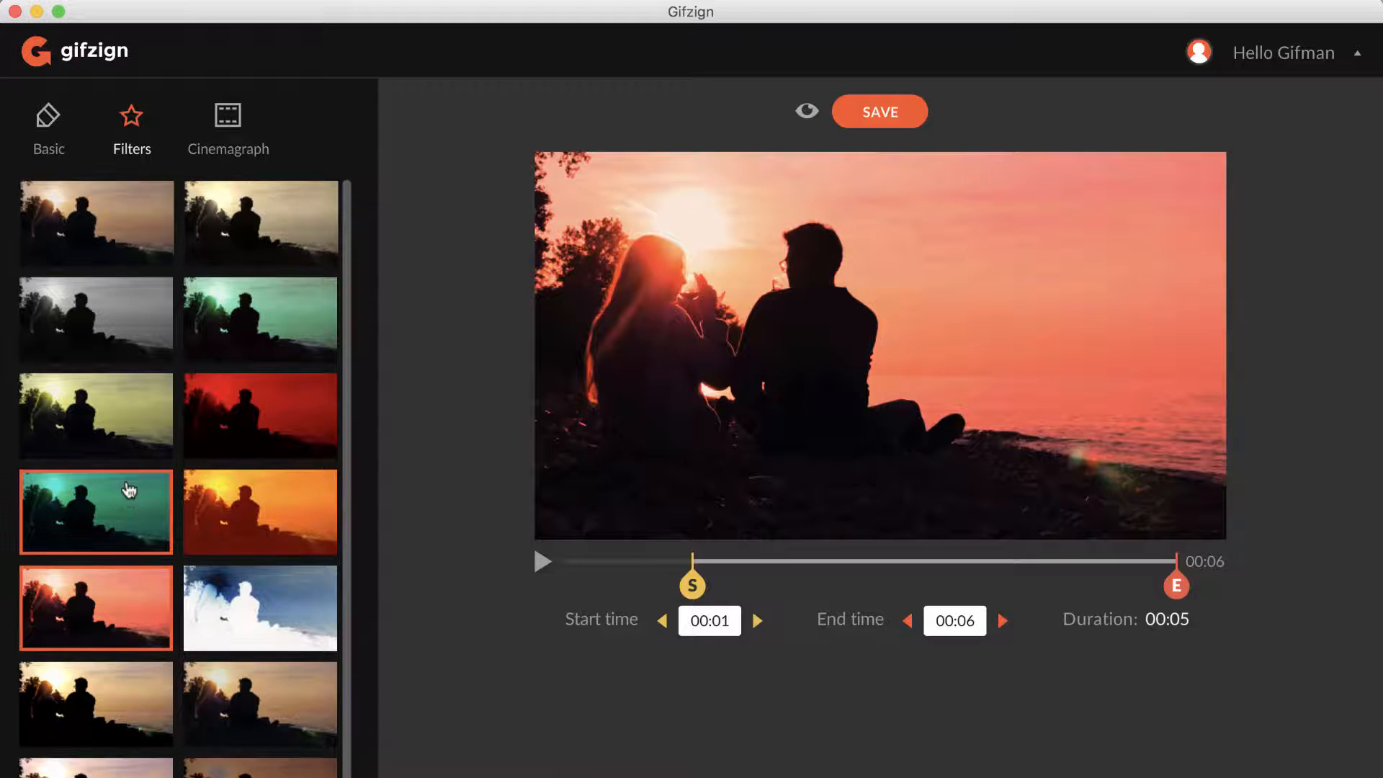
click(83, 205)
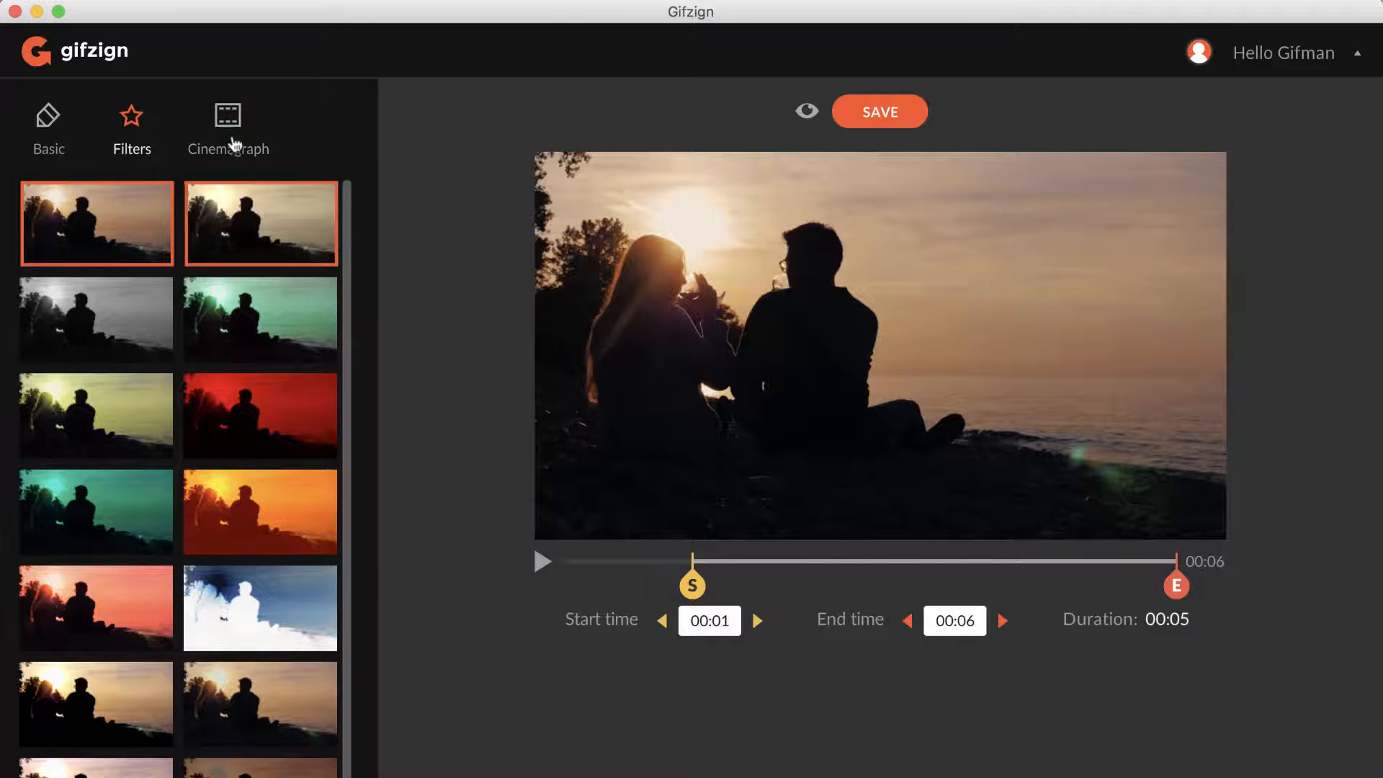
Open the cinemagraph settings, play the clip briefly, and set its start time to 00:02.
click(229, 136)
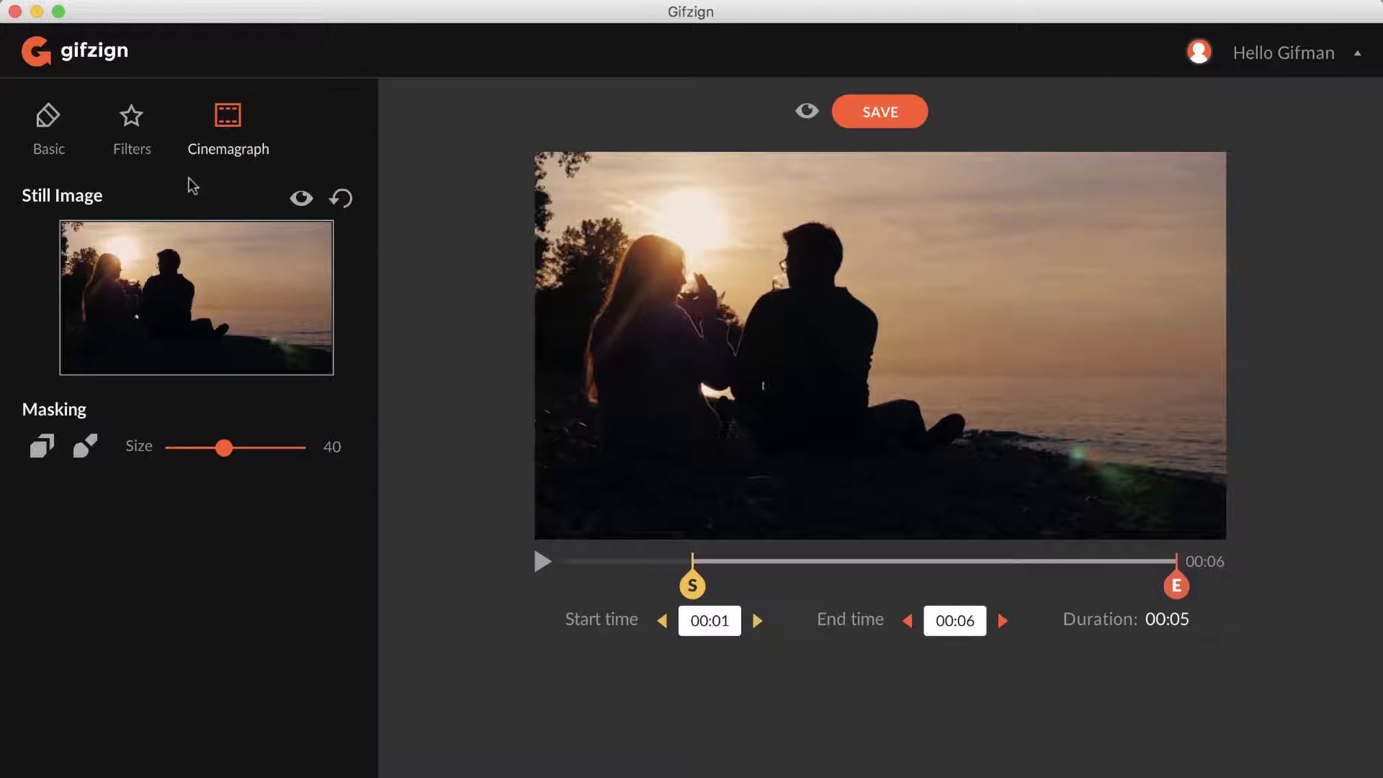
click(541, 562)
click(541, 561)
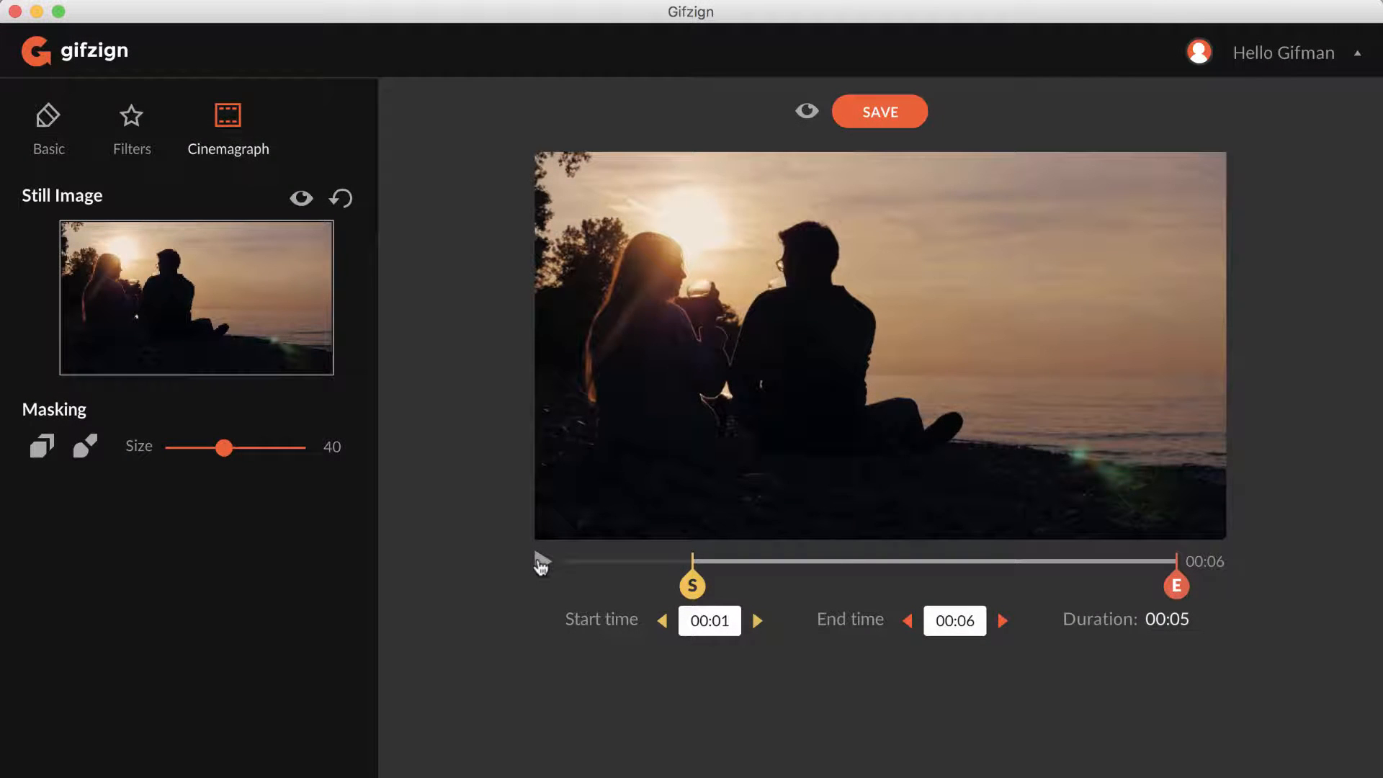
click(541, 562)
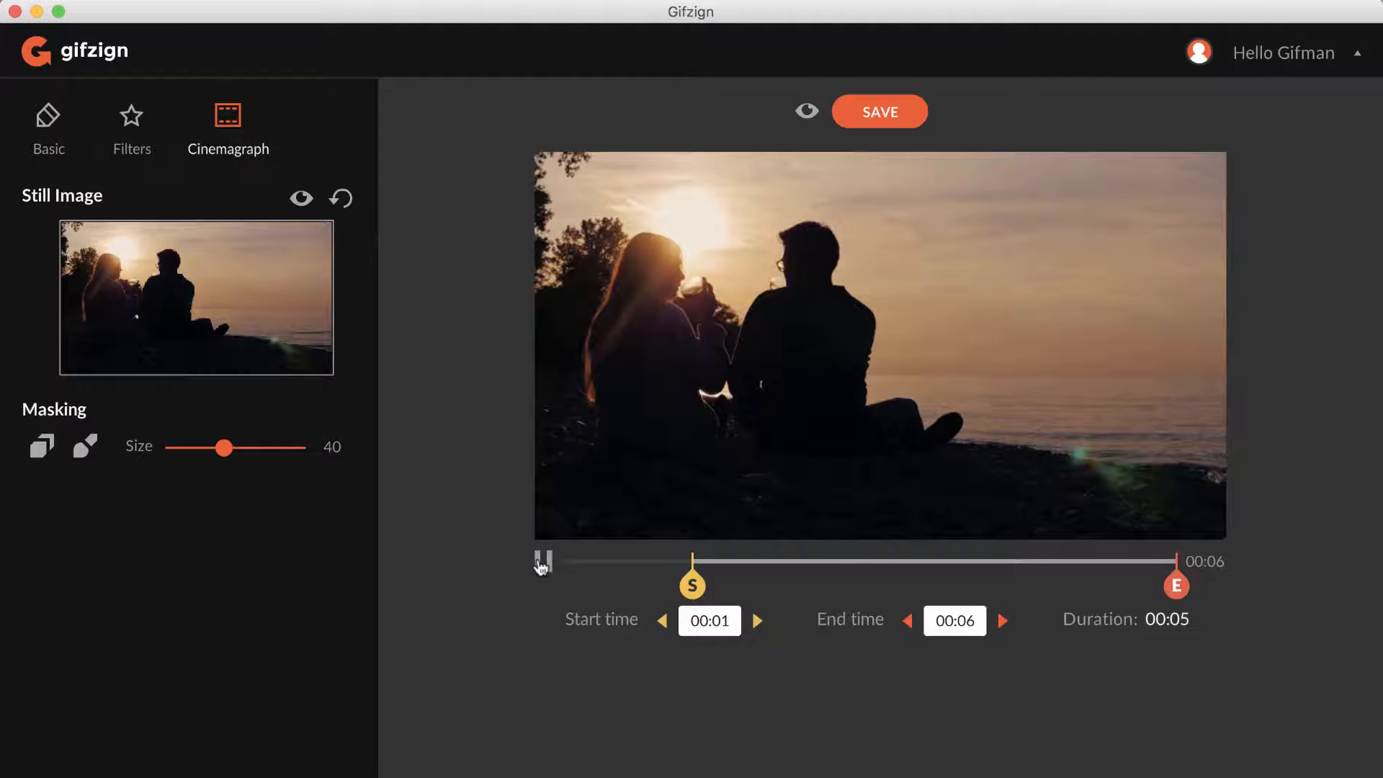
click(541, 562)
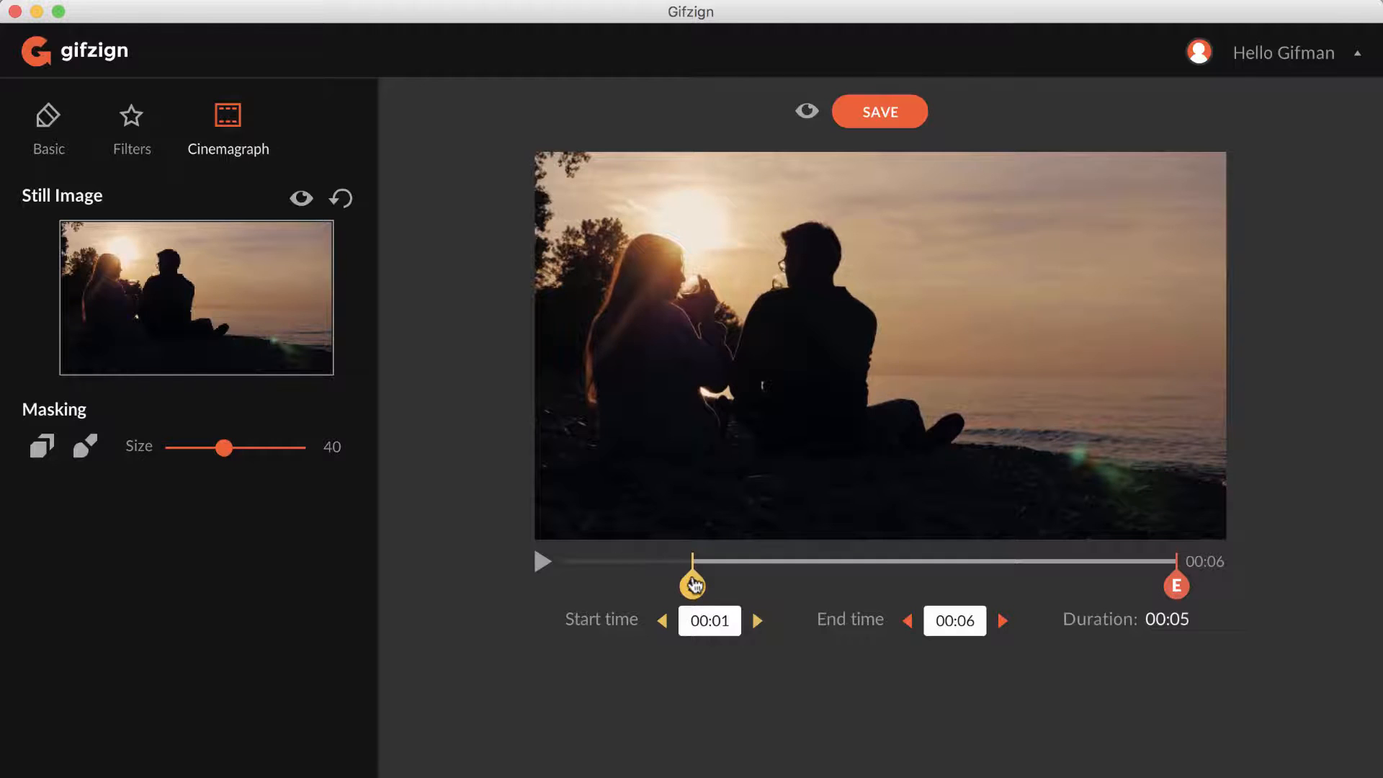
drag(692, 585, 811, 587)
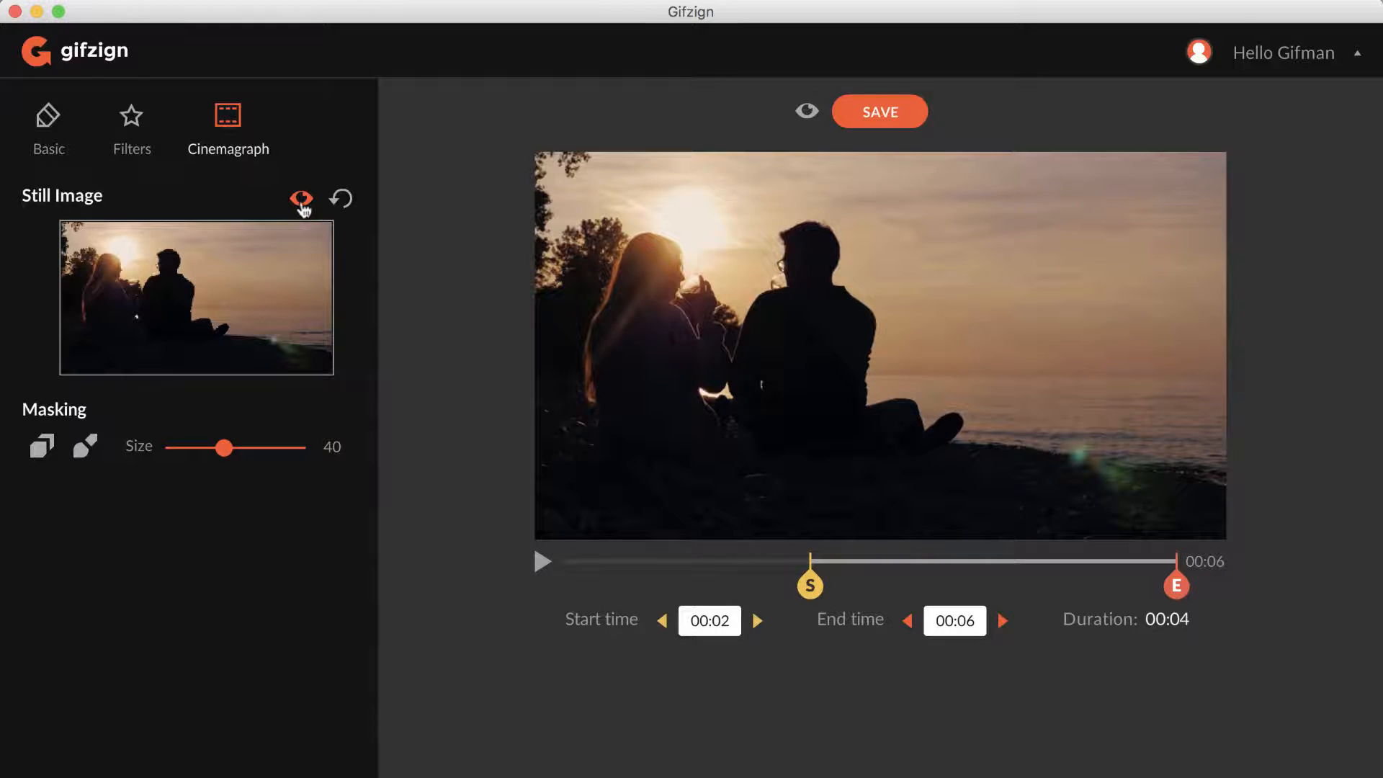
Show the still image over the clip and mask the open sea using a size 35 brush.
click(301, 198)
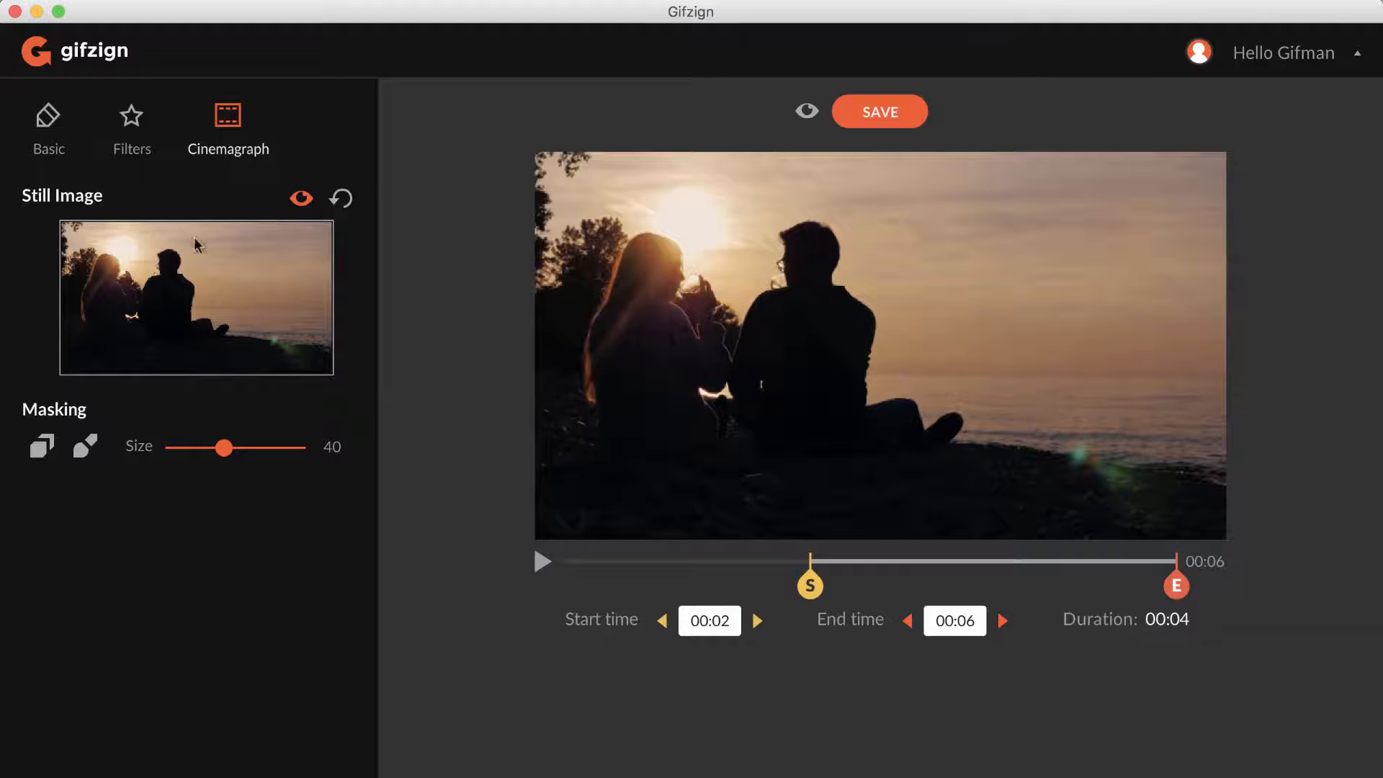
click(43, 447)
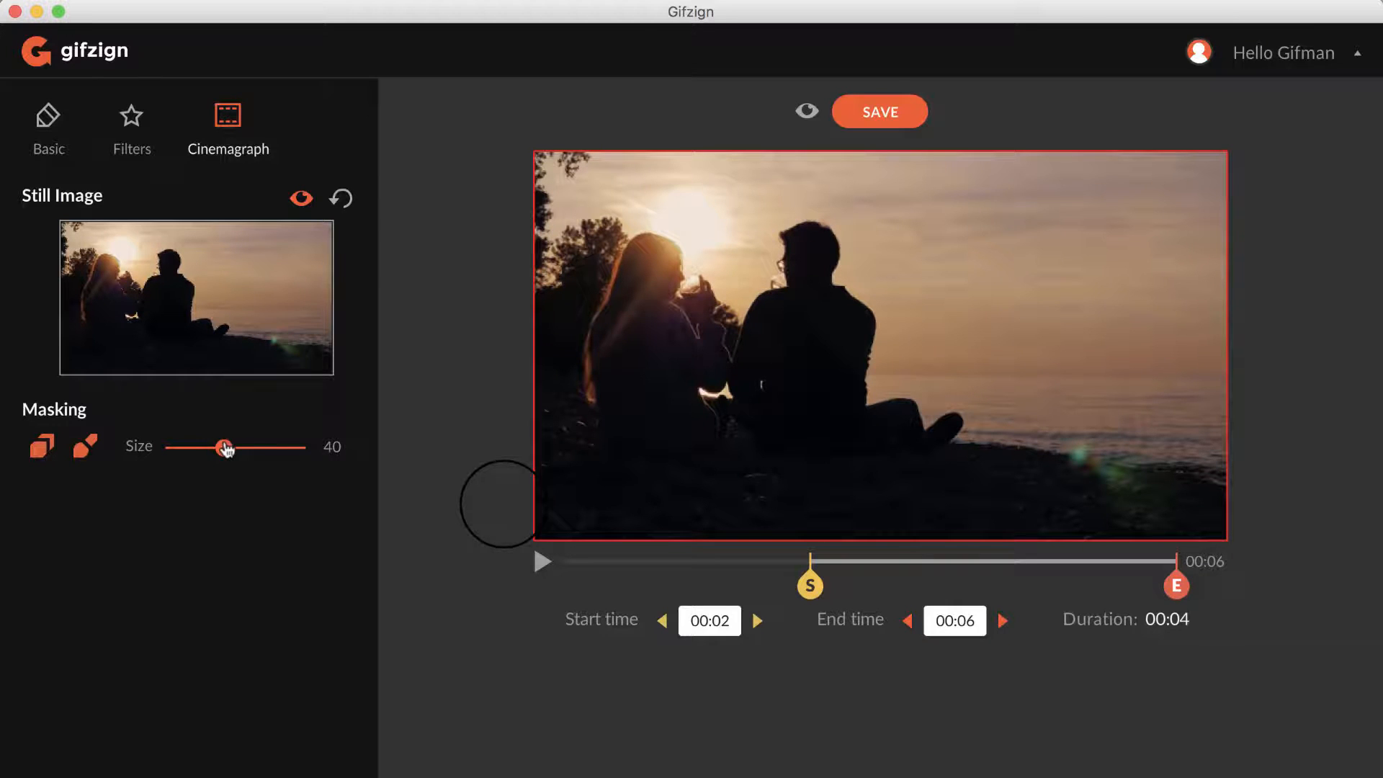
mouse_move(224, 447)
mouse_down()
mouse_move(187, 447)
mouse_move(219, 454)
mouse_up()
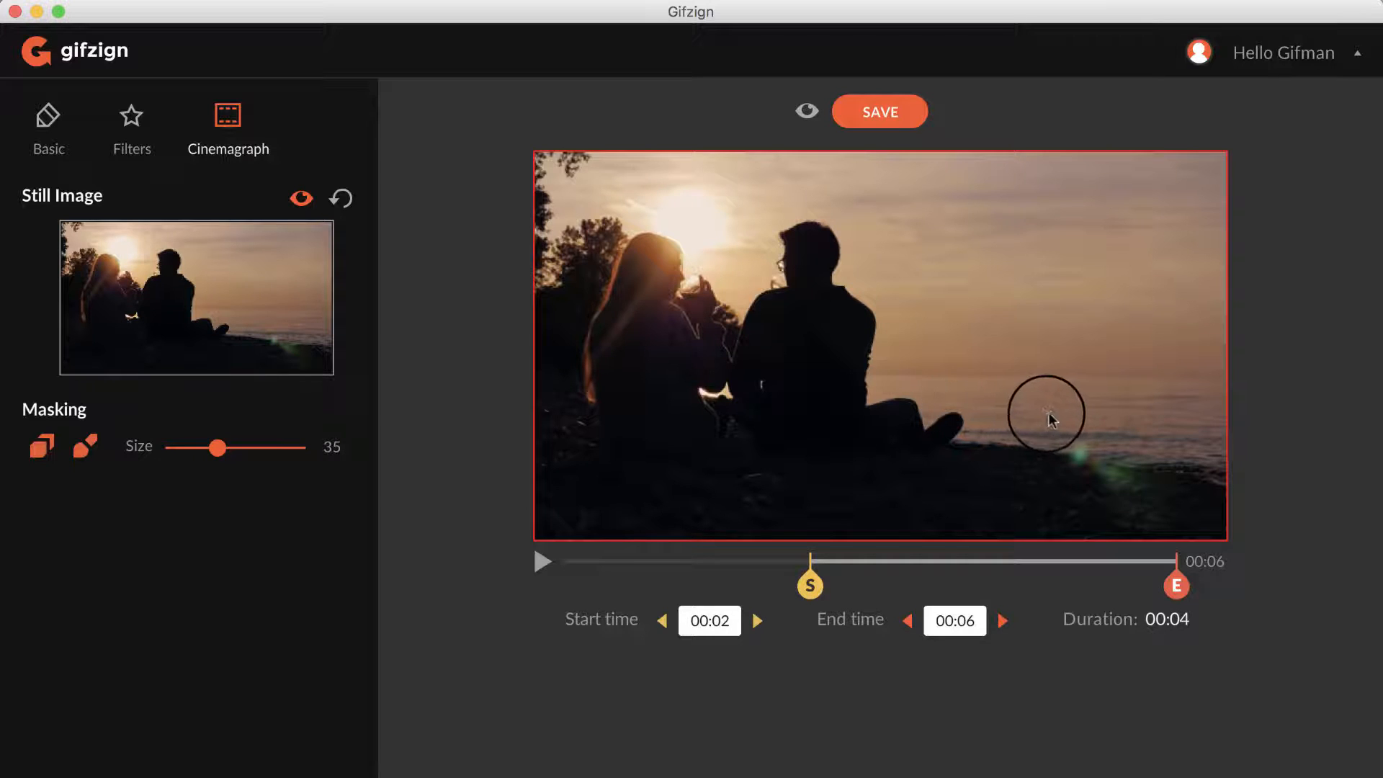
drag(1073, 418, 1241, 452)
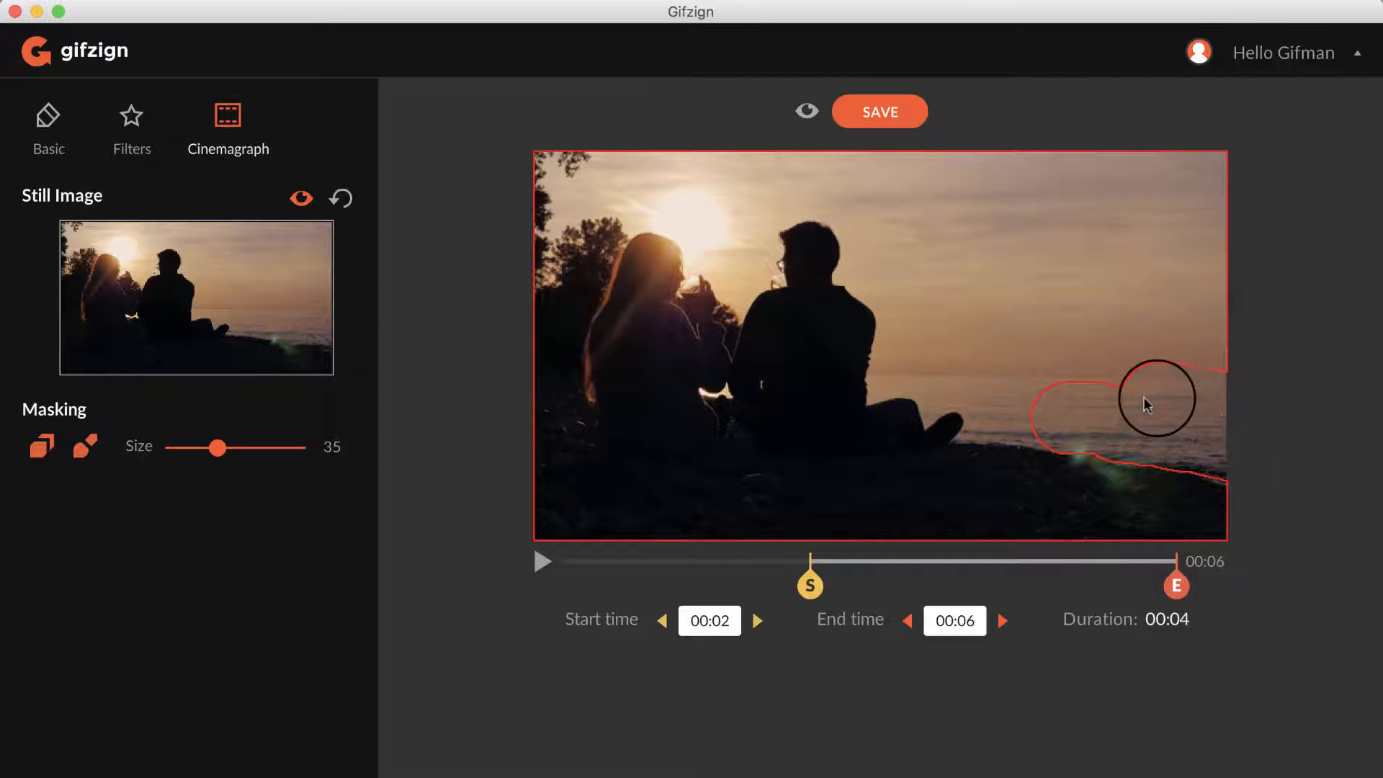
drag(1111, 406, 996, 406)
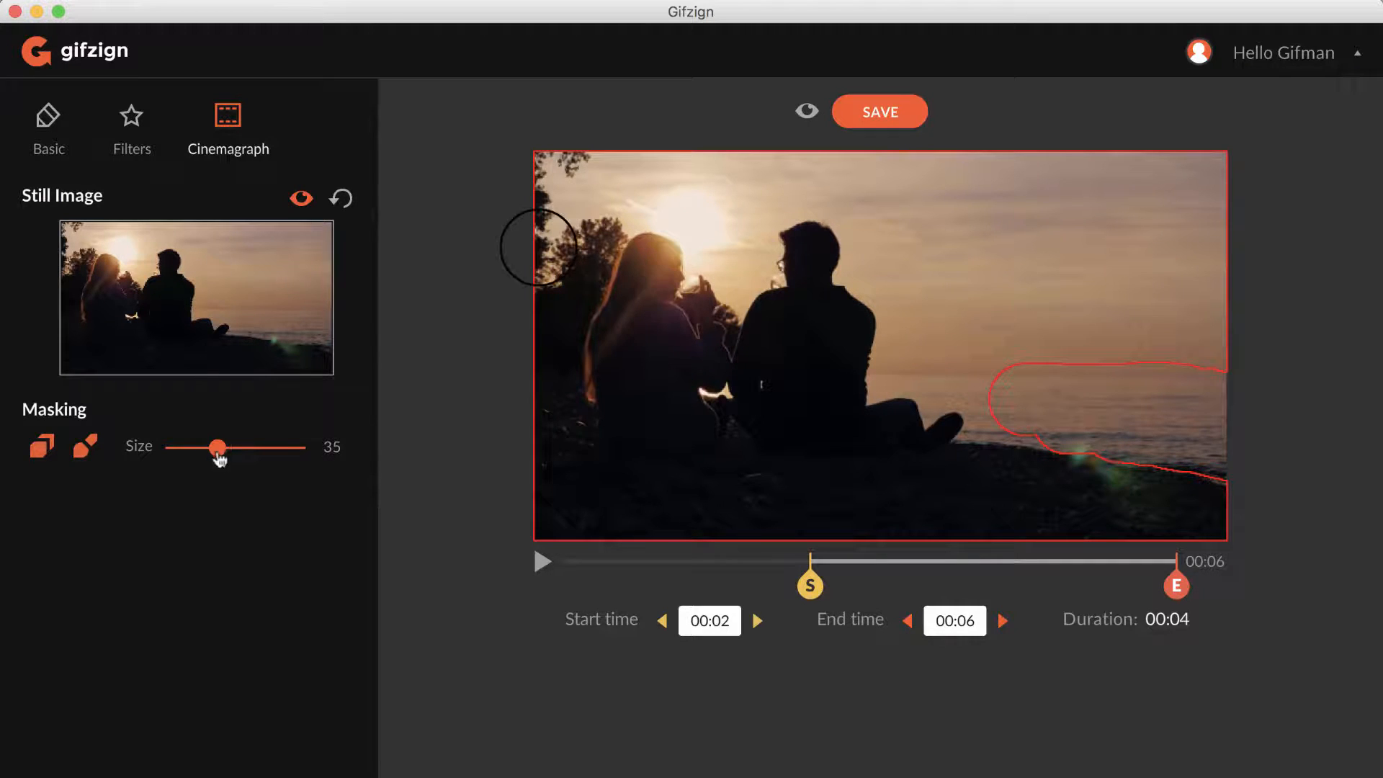
Extend the mask to the water beside the man with brush size 13, and refine it around his legs with size 6.
drag(218, 448, 188, 454)
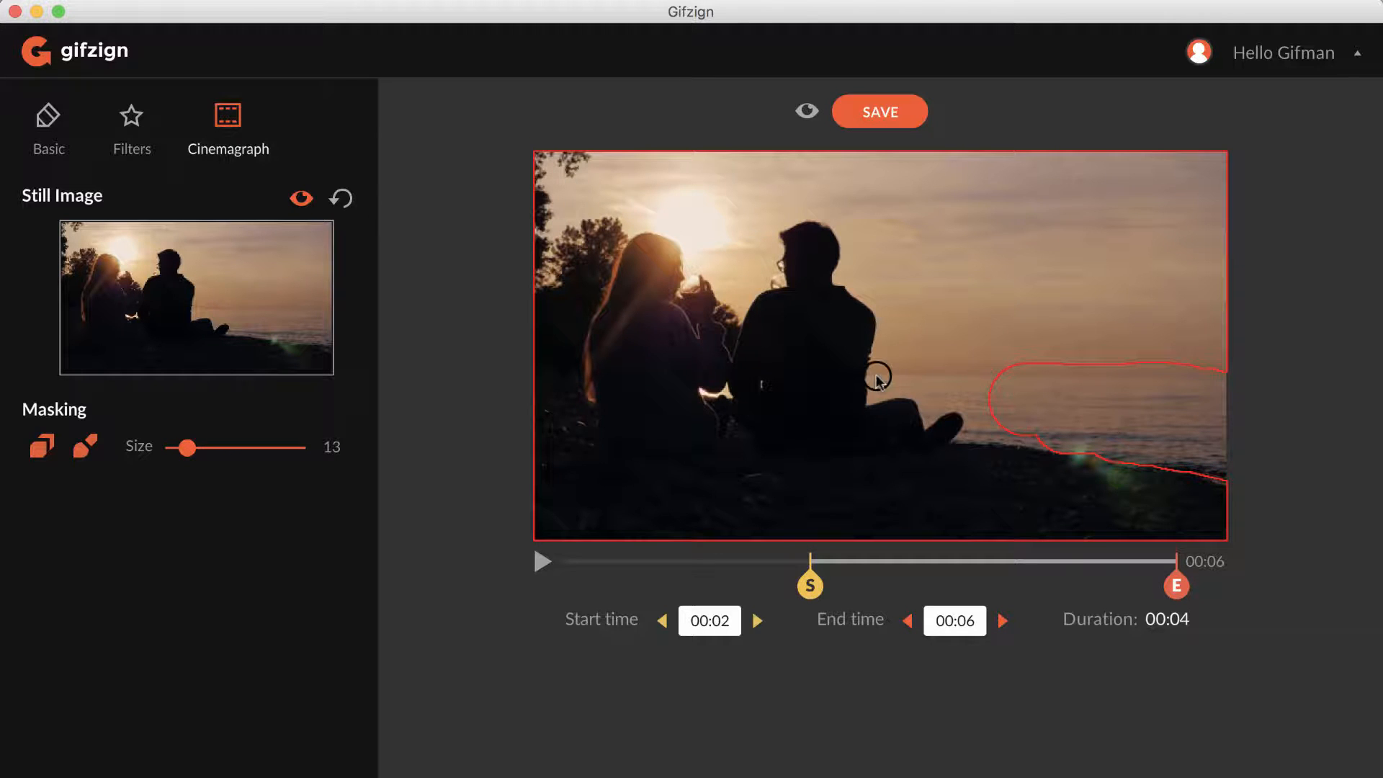
mouse_move(880, 376)
mouse_down()
mouse_move(927, 384)
mouse_move(933, 403)
mouse_move(969, 392)
mouse_move(980, 424)
mouse_move(1056, 435)
mouse_up()
drag(189, 450, 177, 448)
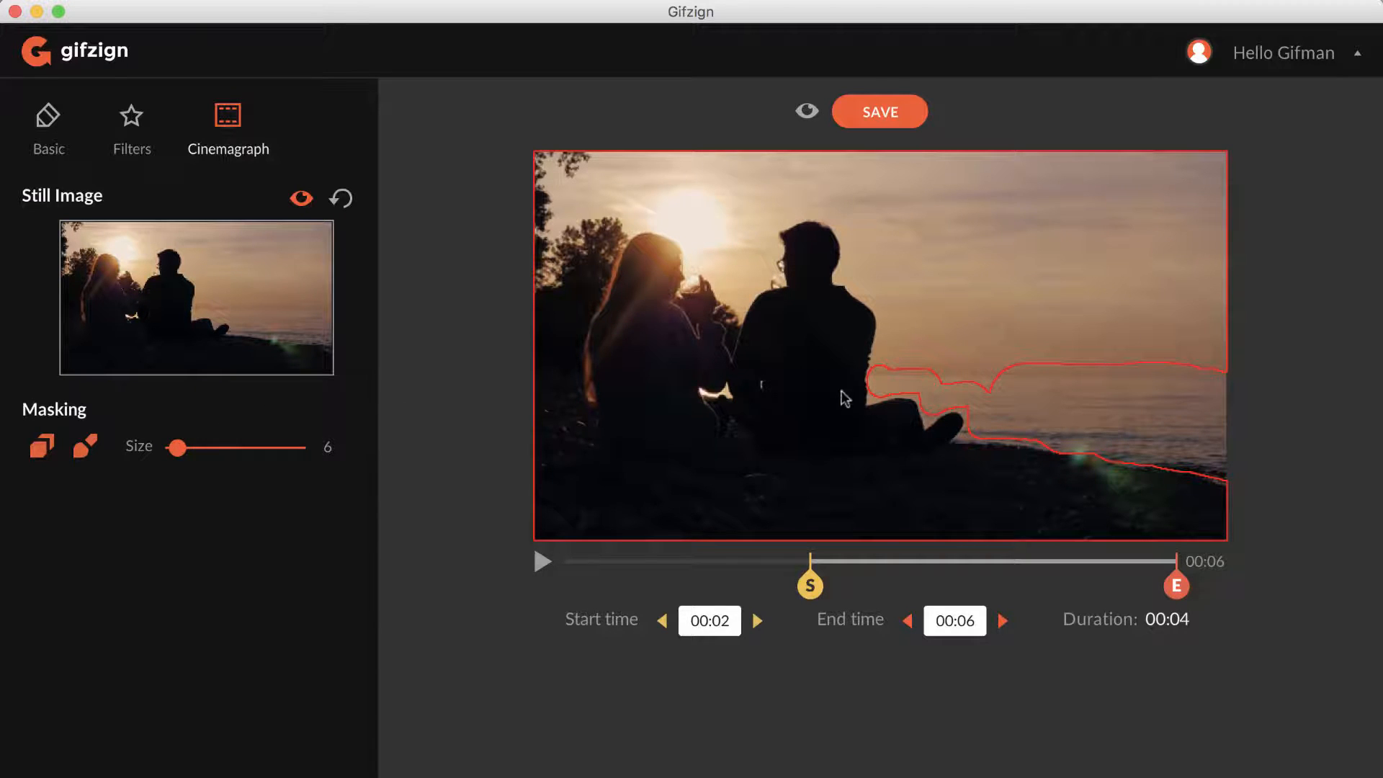
mouse_move(874, 398)
mouse_down()
mouse_move(923, 392)
mouse_move(930, 420)
mouse_move(971, 407)
mouse_move(967, 440)
mouse_move(970, 427)
mouse_move(1051, 444)
mouse_move(978, 440)
mouse_up()
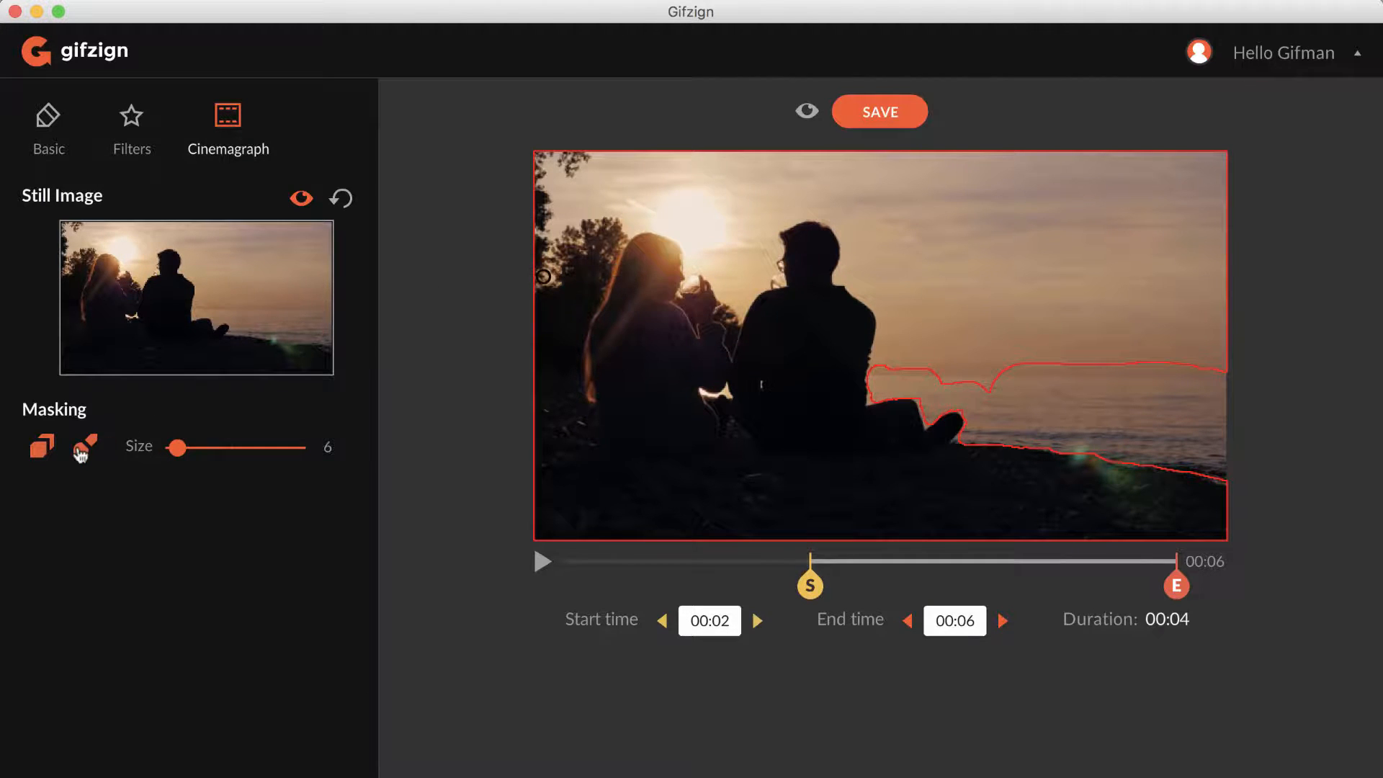
click(42, 448)
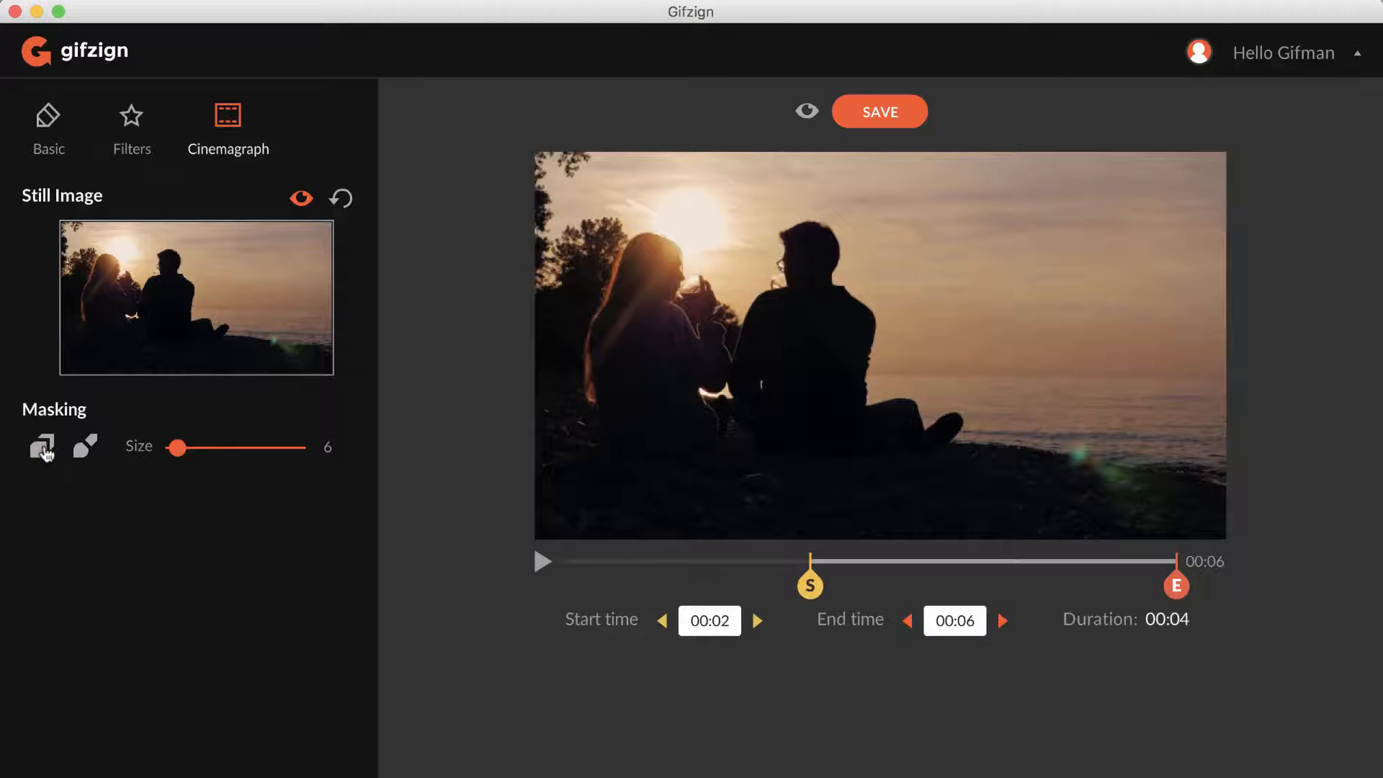
Play the clip briefly to check the motion in the masked water.
click(542, 565)
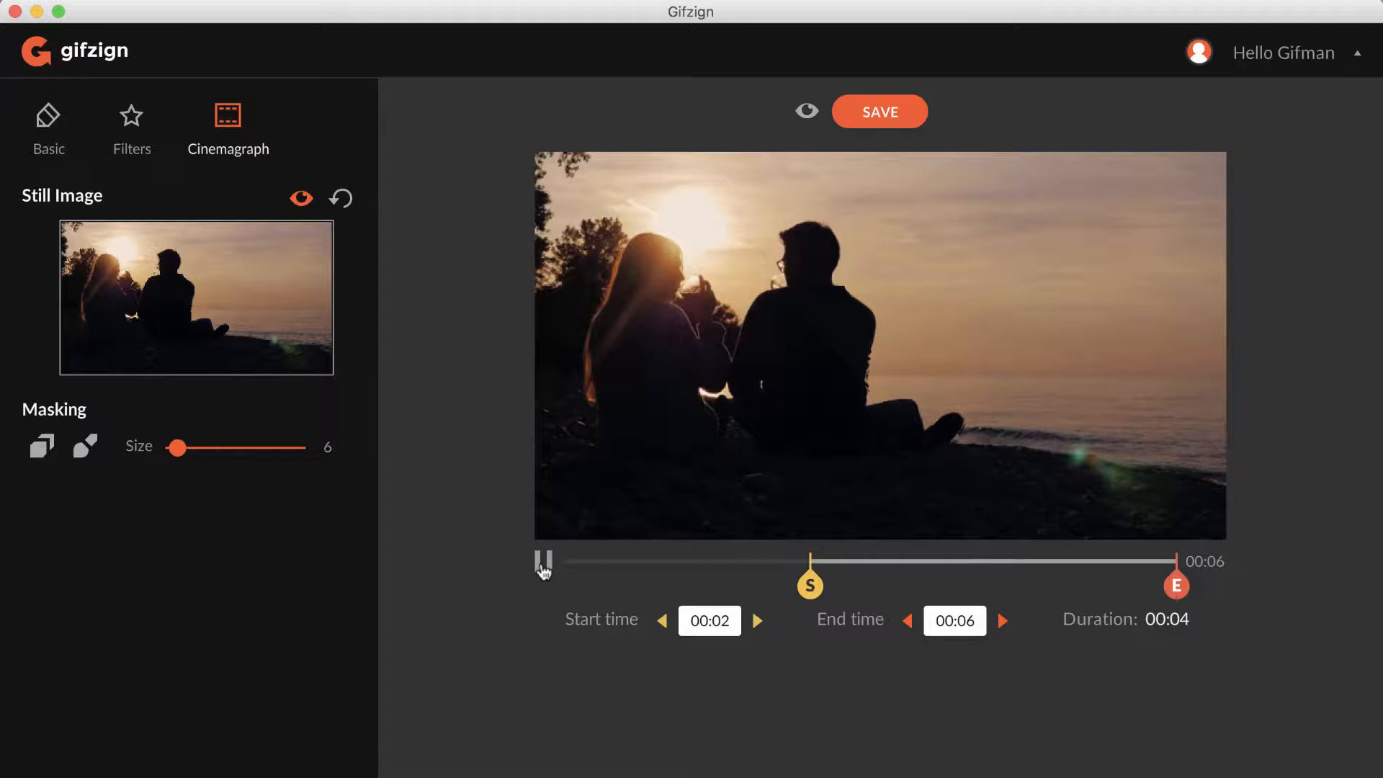
click(542, 565)
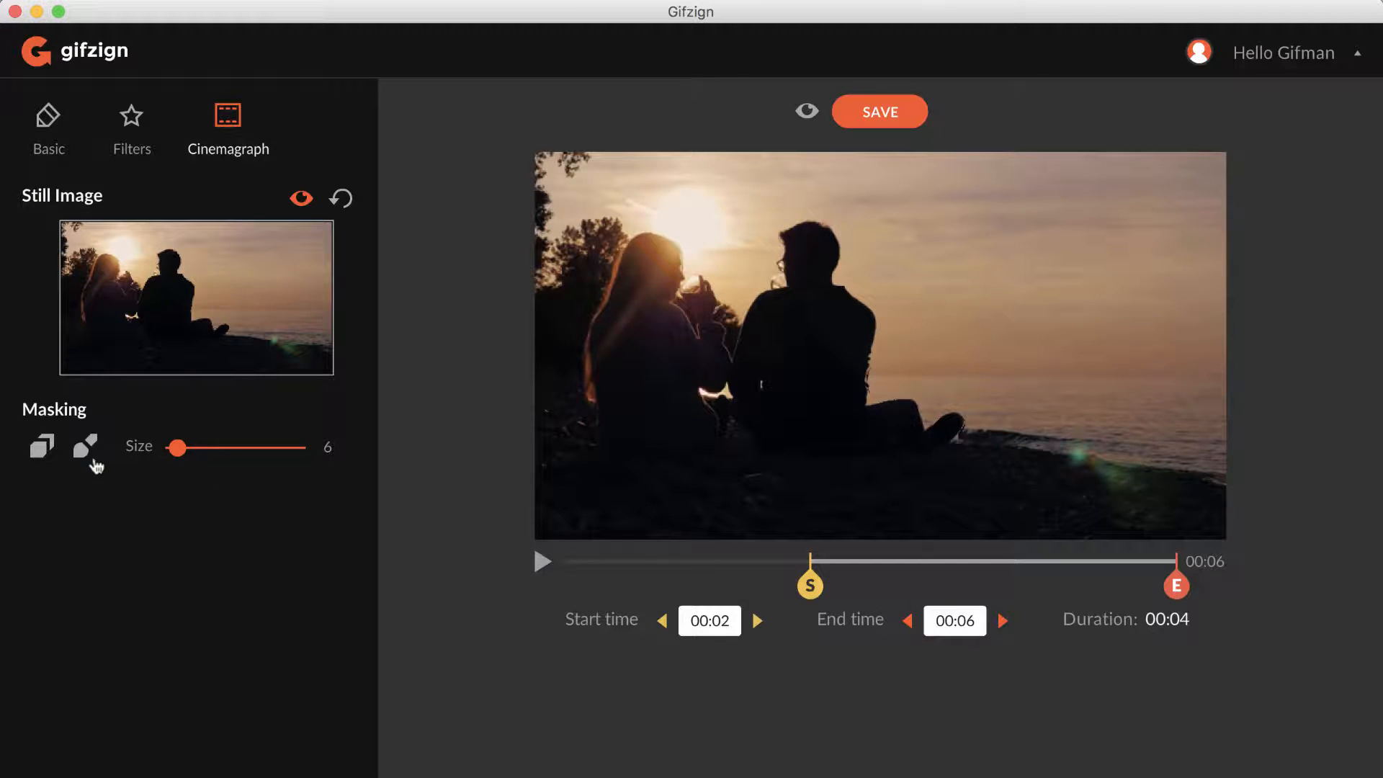
Reopen the cinemagraph mask, reduce the brush size to 5, and close mask editing.
click(77, 454)
click(36, 449)
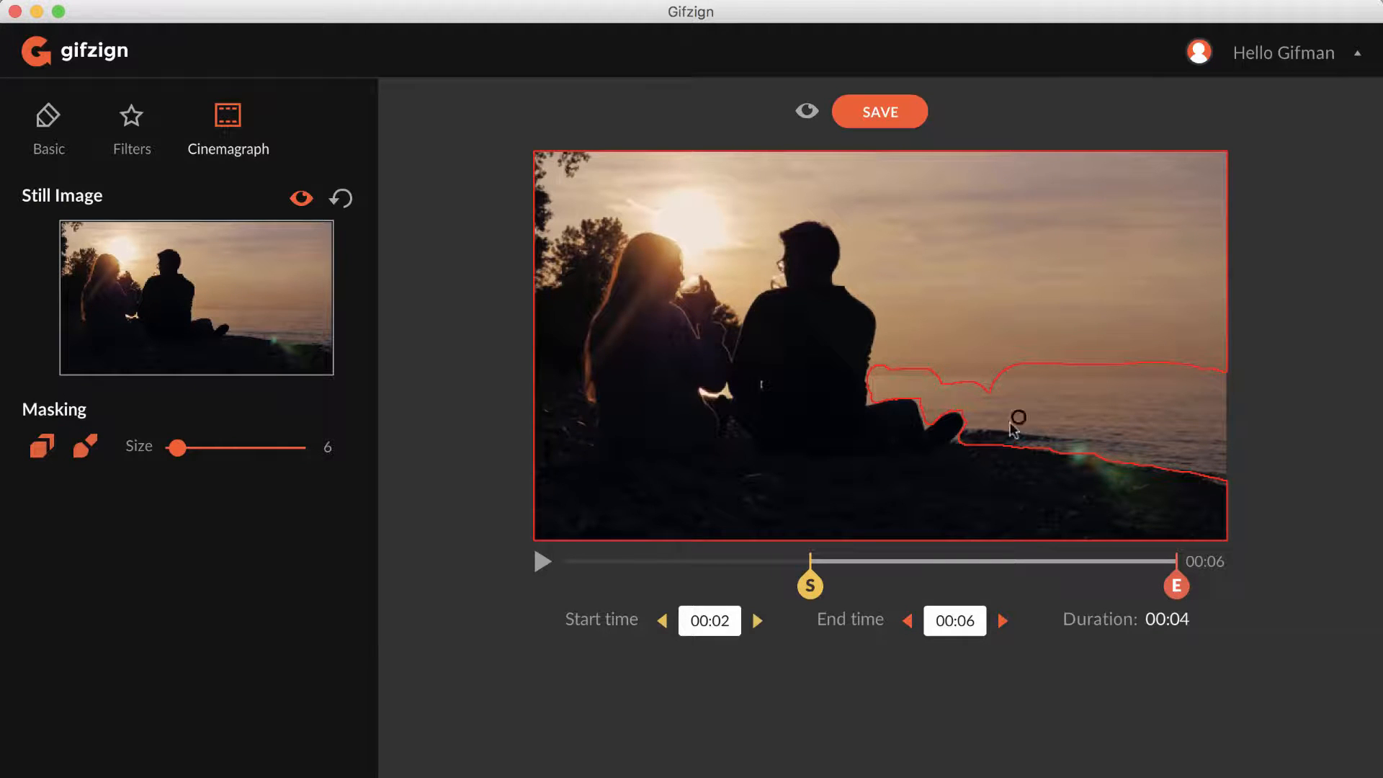
drag(177, 454, 170, 450)
click(42, 448)
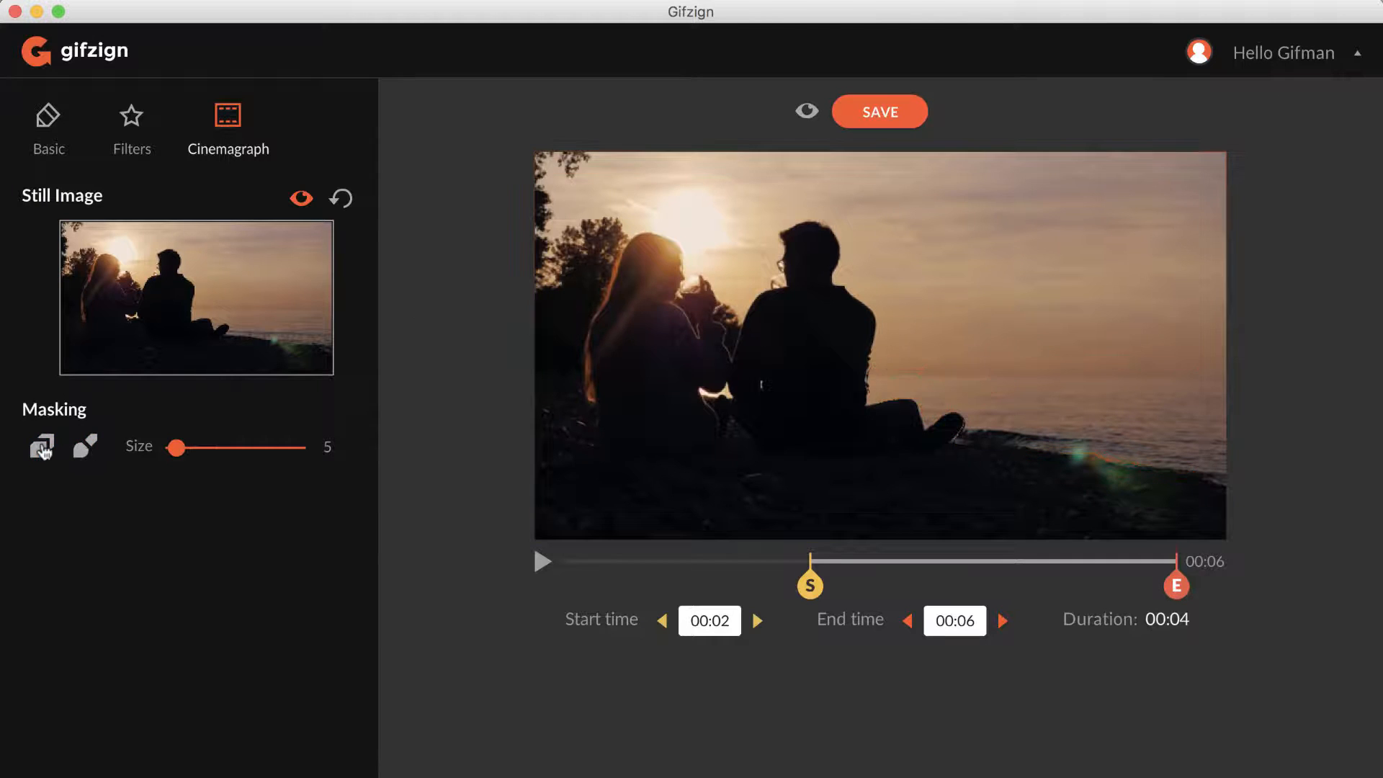
Preview the finished cinemagraph GIF and close the preview.
click(807, 113)
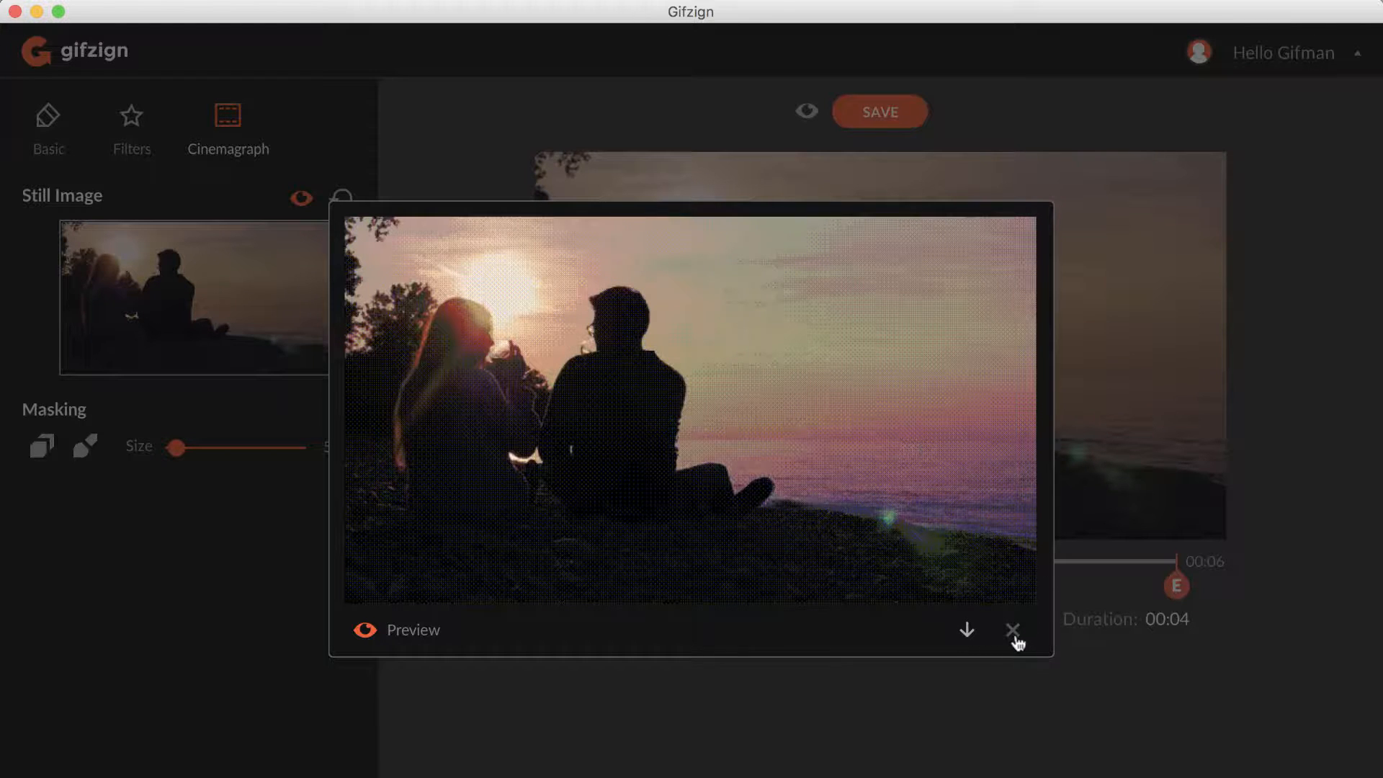
click(1013, 631)
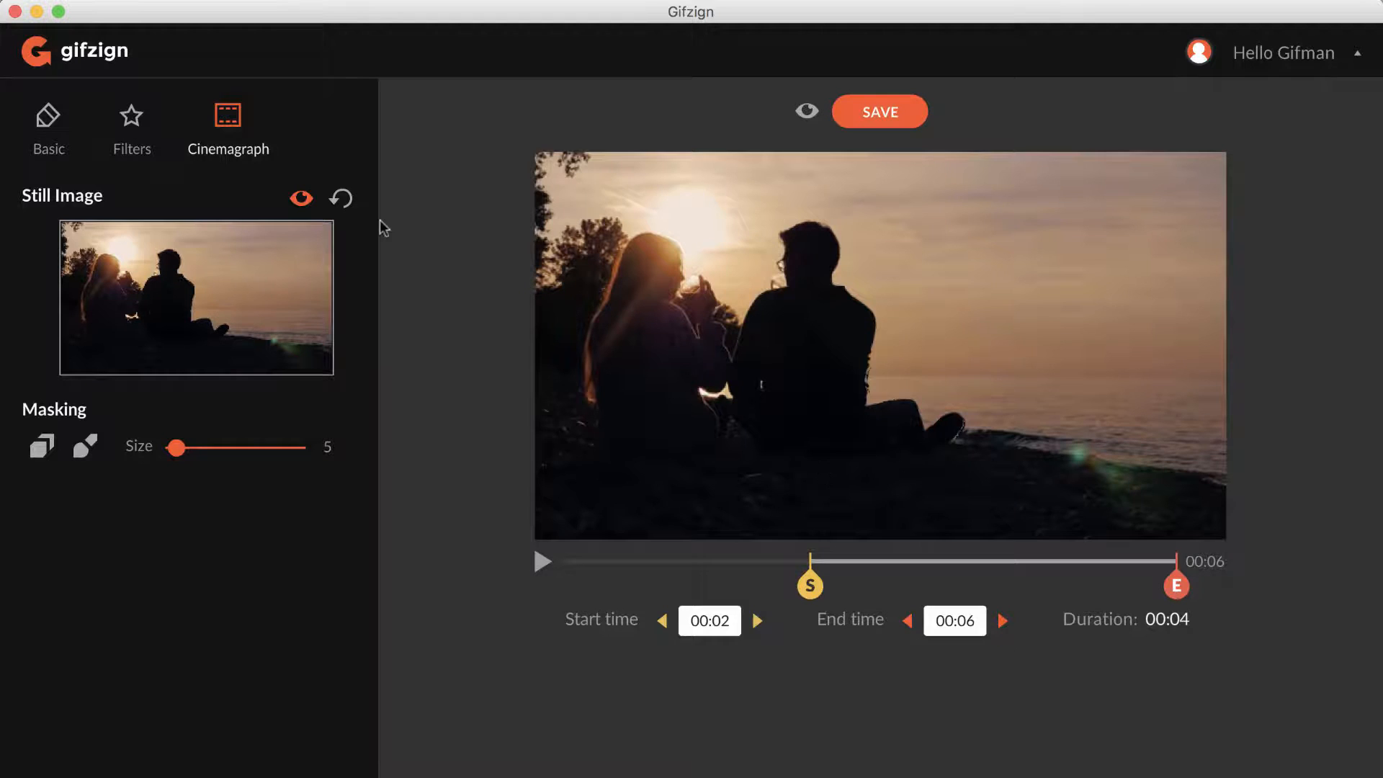
Add the caption "DRINKING WINE" as the clip's first text line.
click(64, 127)
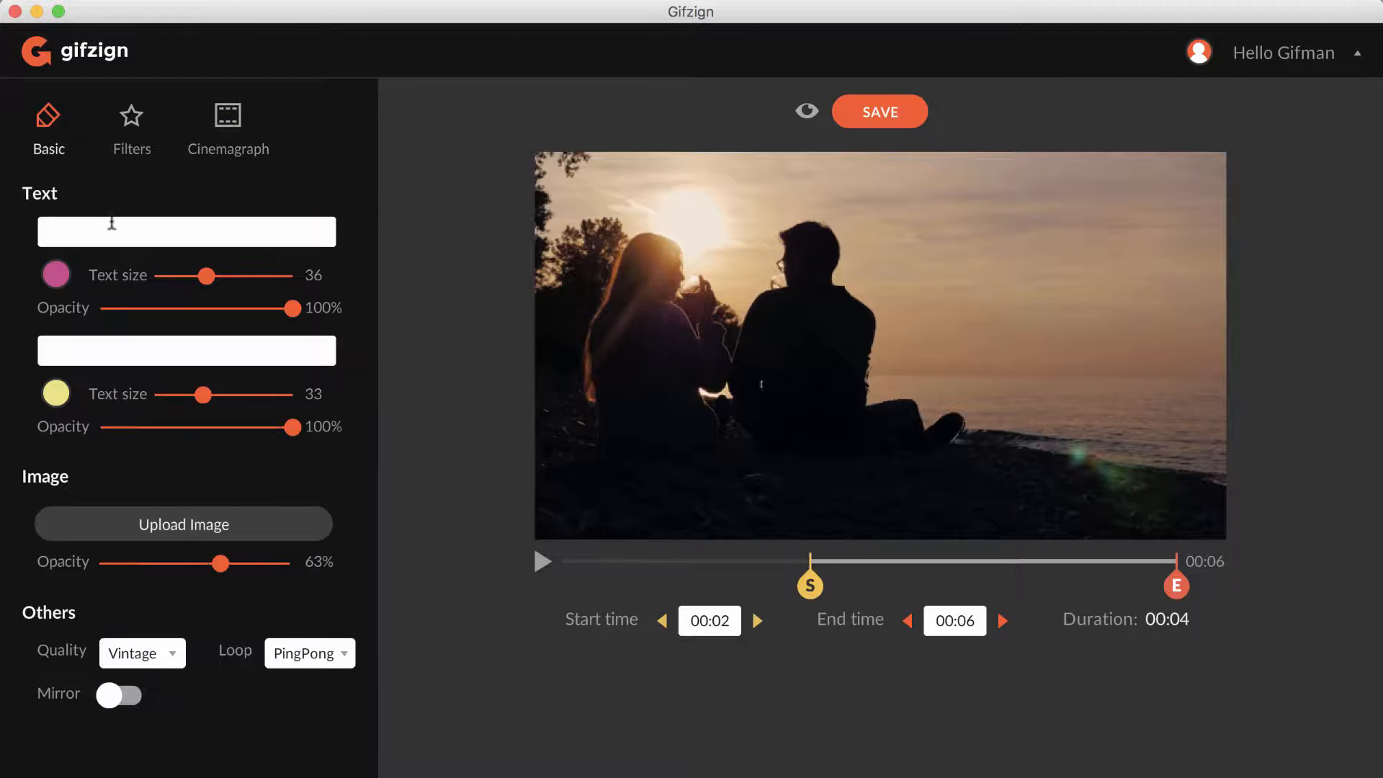
text(DRINKING WINE)
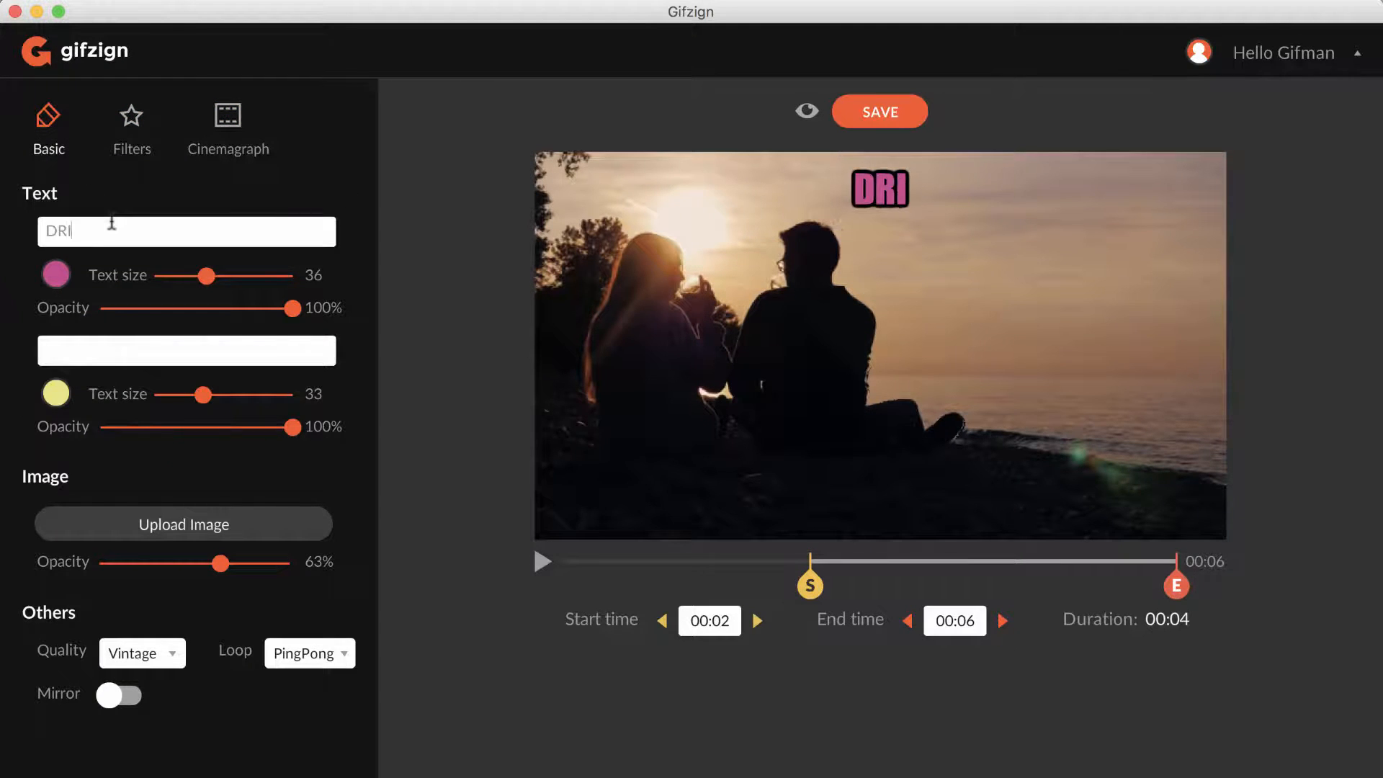
Overlay logo-white (2).png on the clip, shrink it to about a third of the frame width, and place it in the lower-left corner.
click(223, 520)
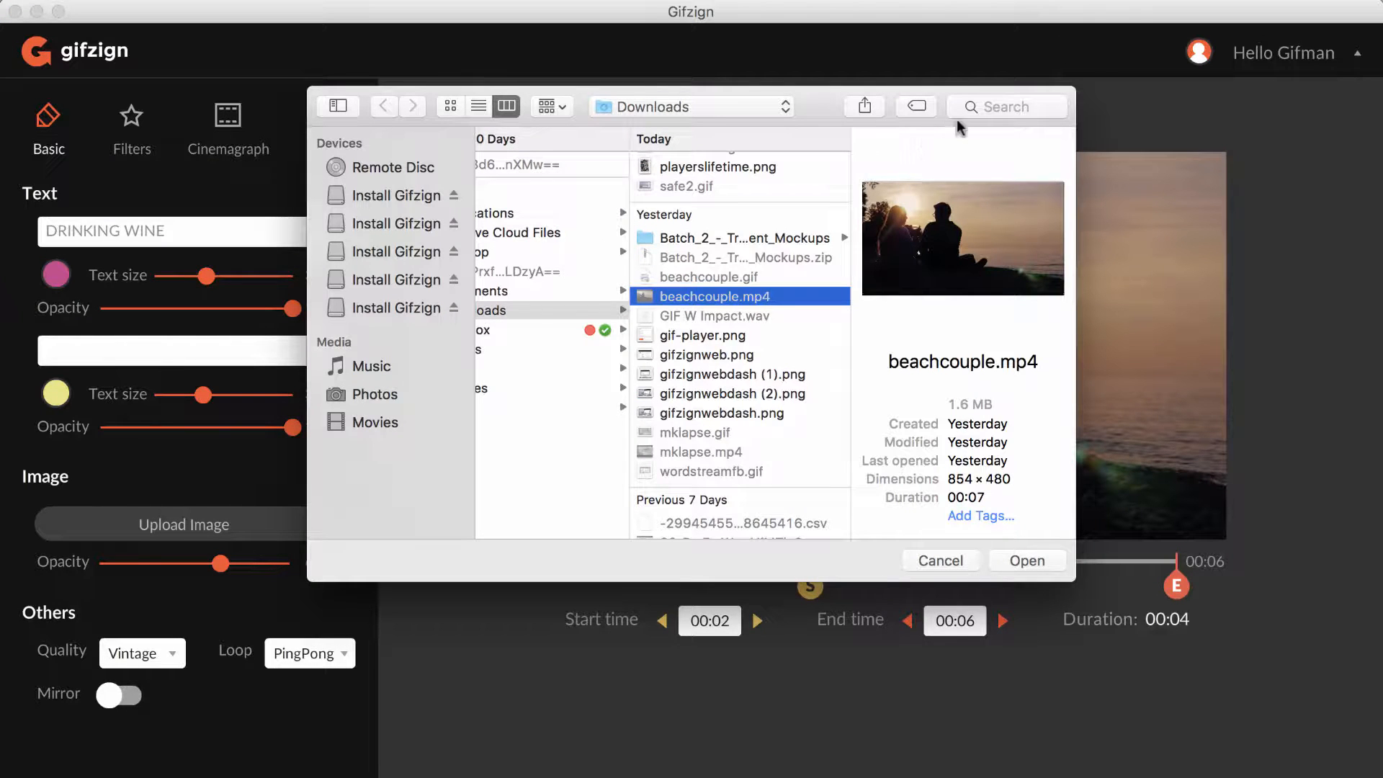
click(973, 108)
text(log)
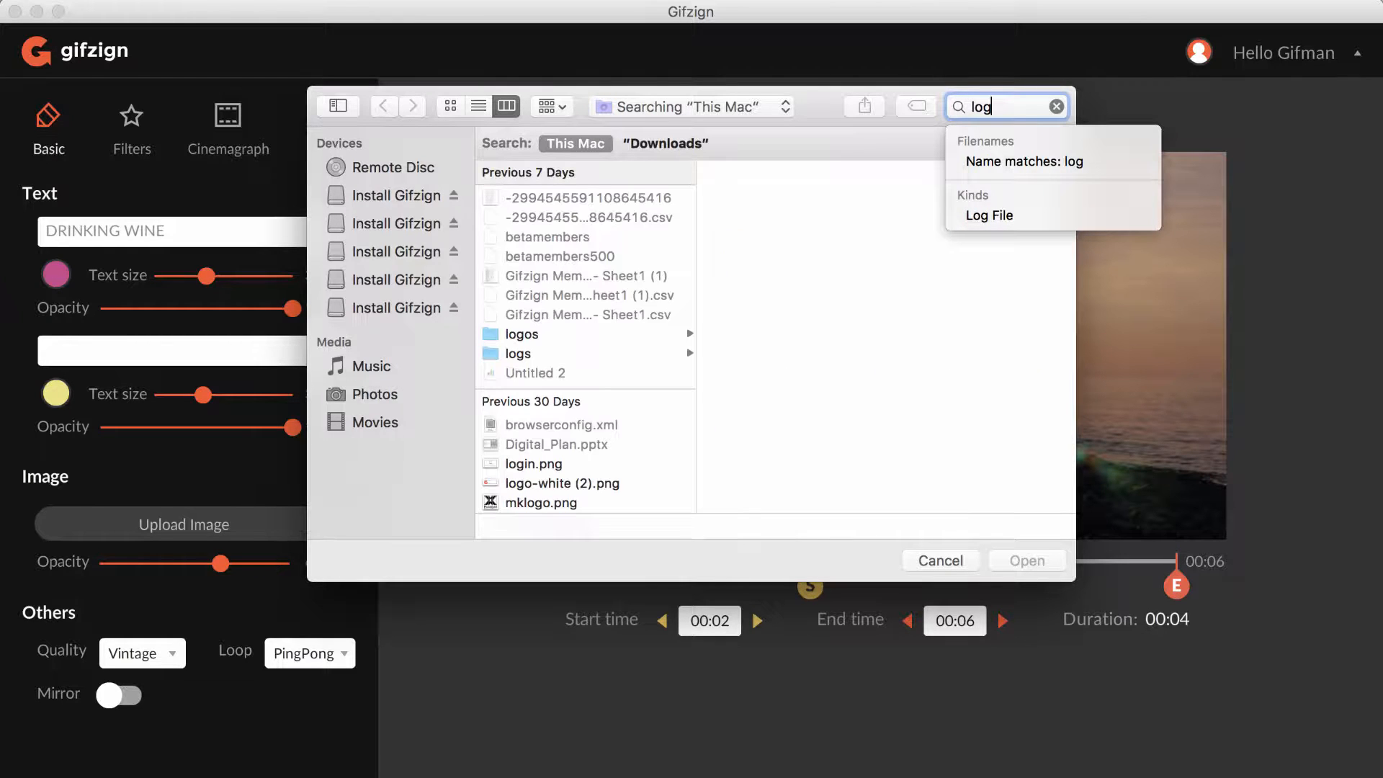
text(o)
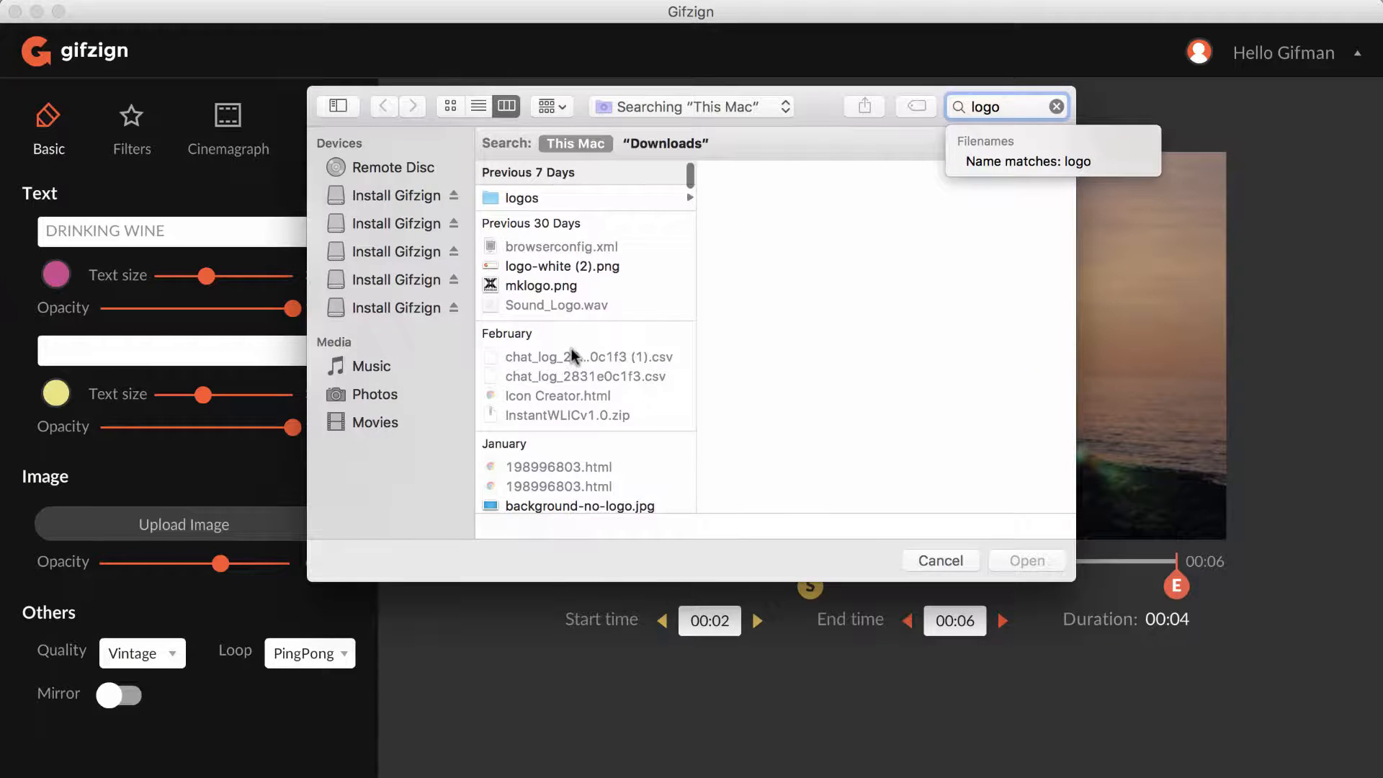
double_click(573, 266)
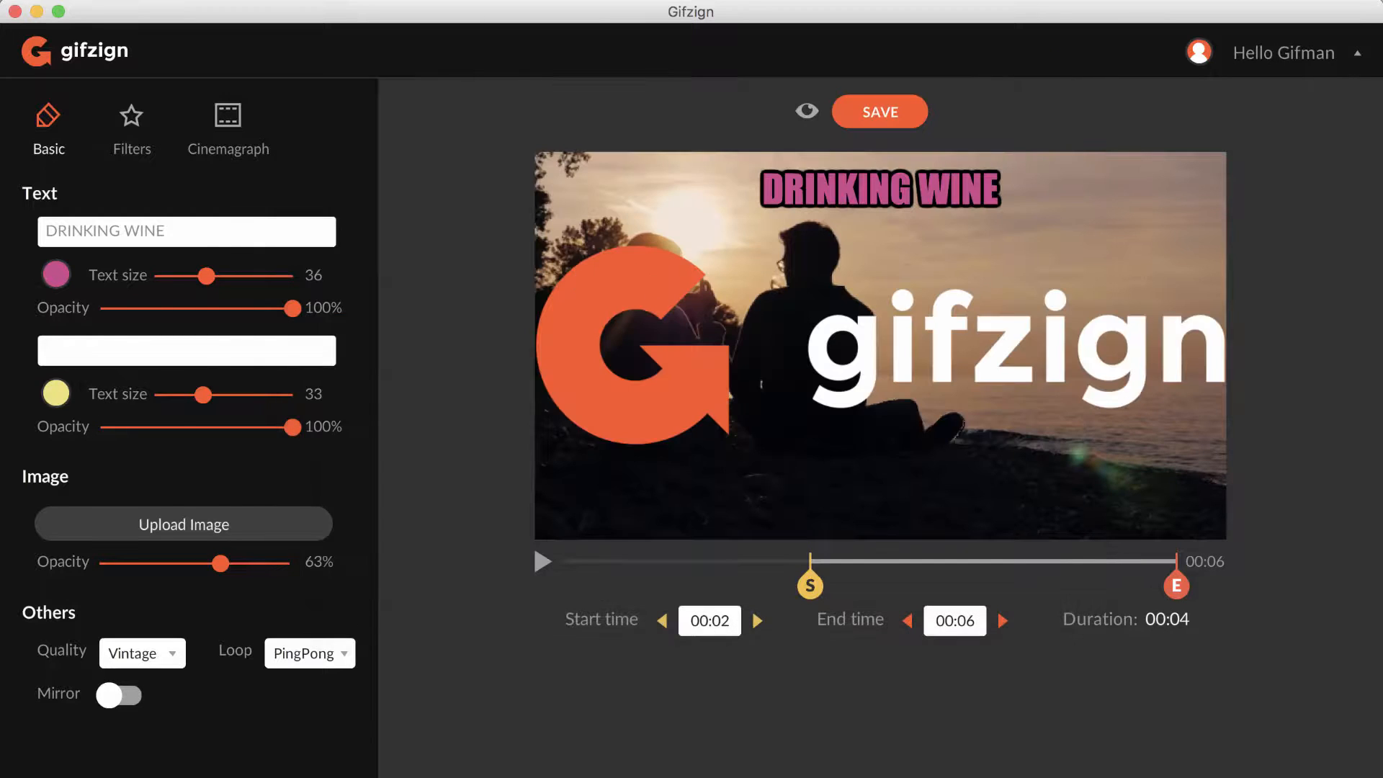
drag(534, 238, 976, 398)
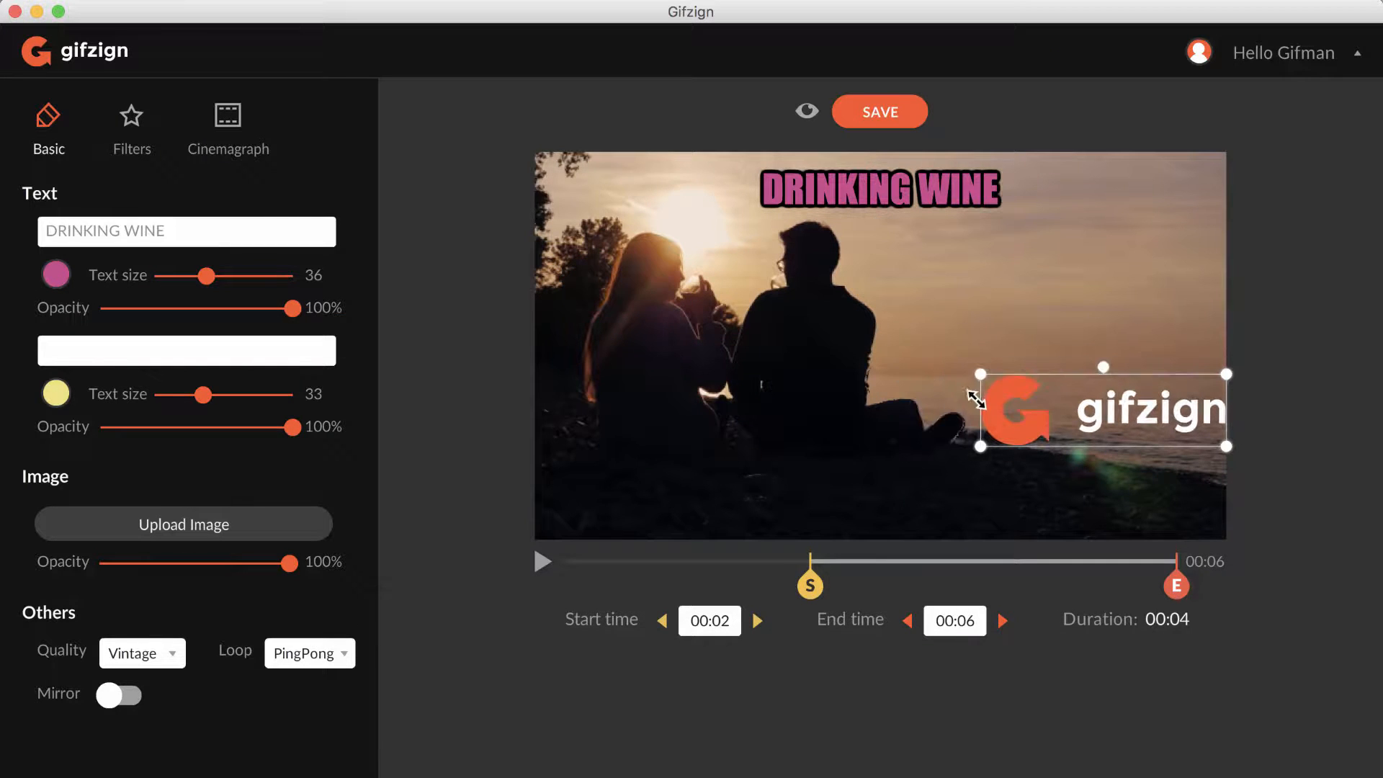
drag(1065, 410, 655, 490)
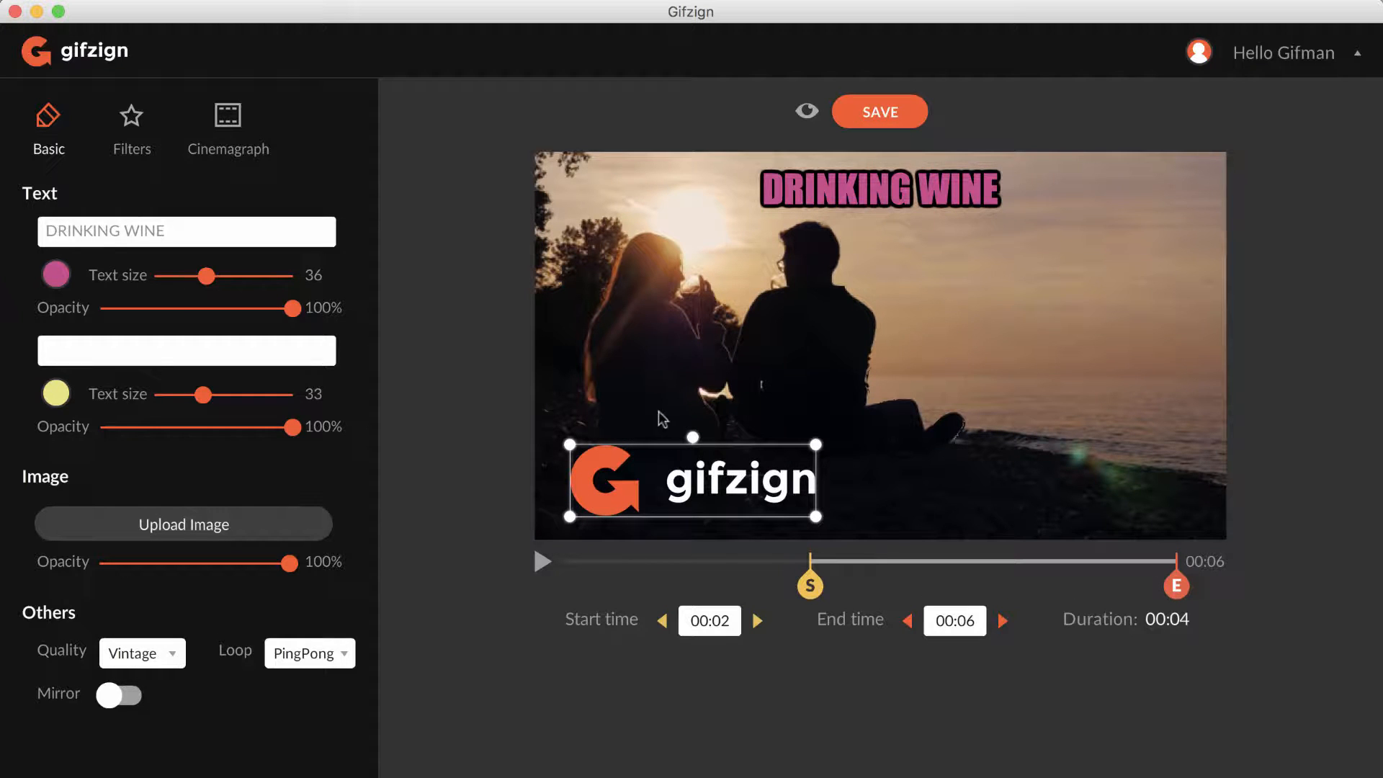
Try the second filter on the clip and switch back to the original look.
click(136, 148)
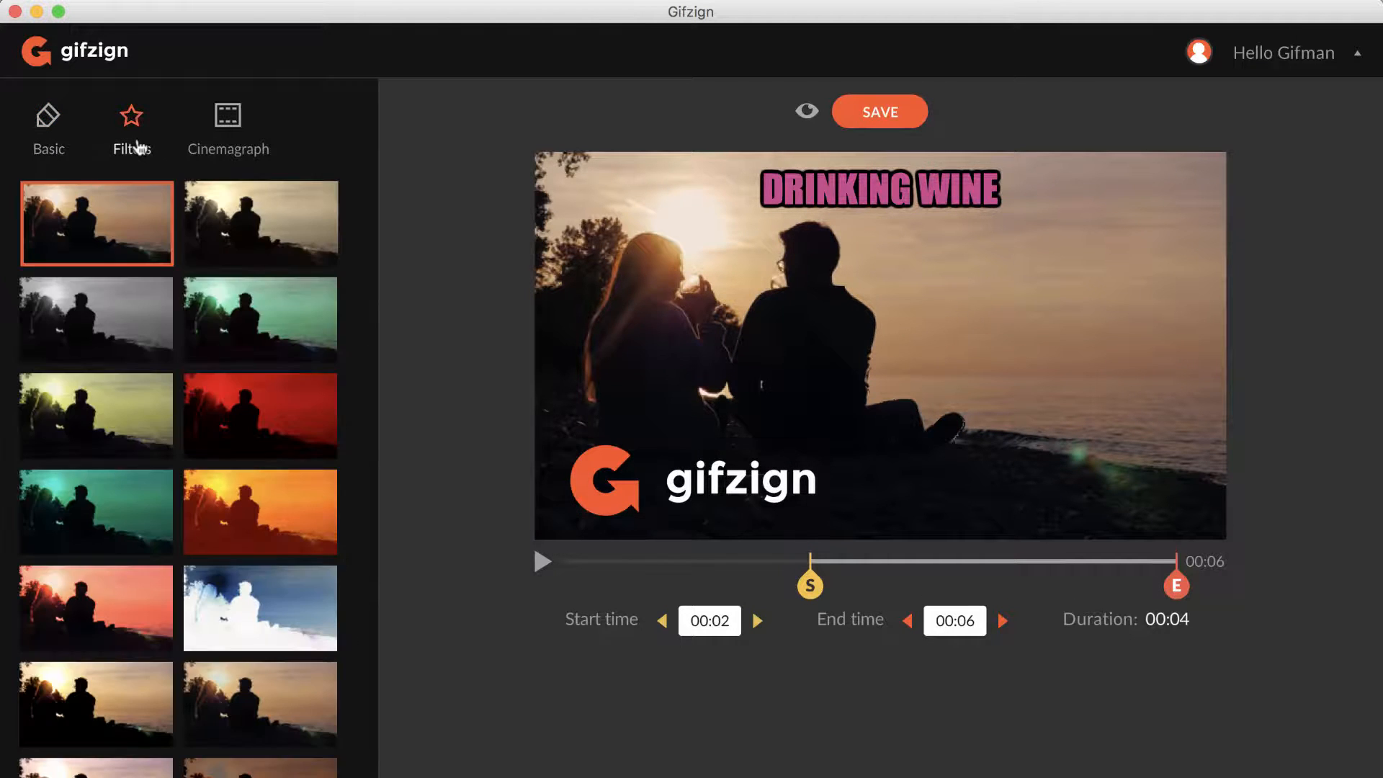
click(272, 234)
click(149, 229)
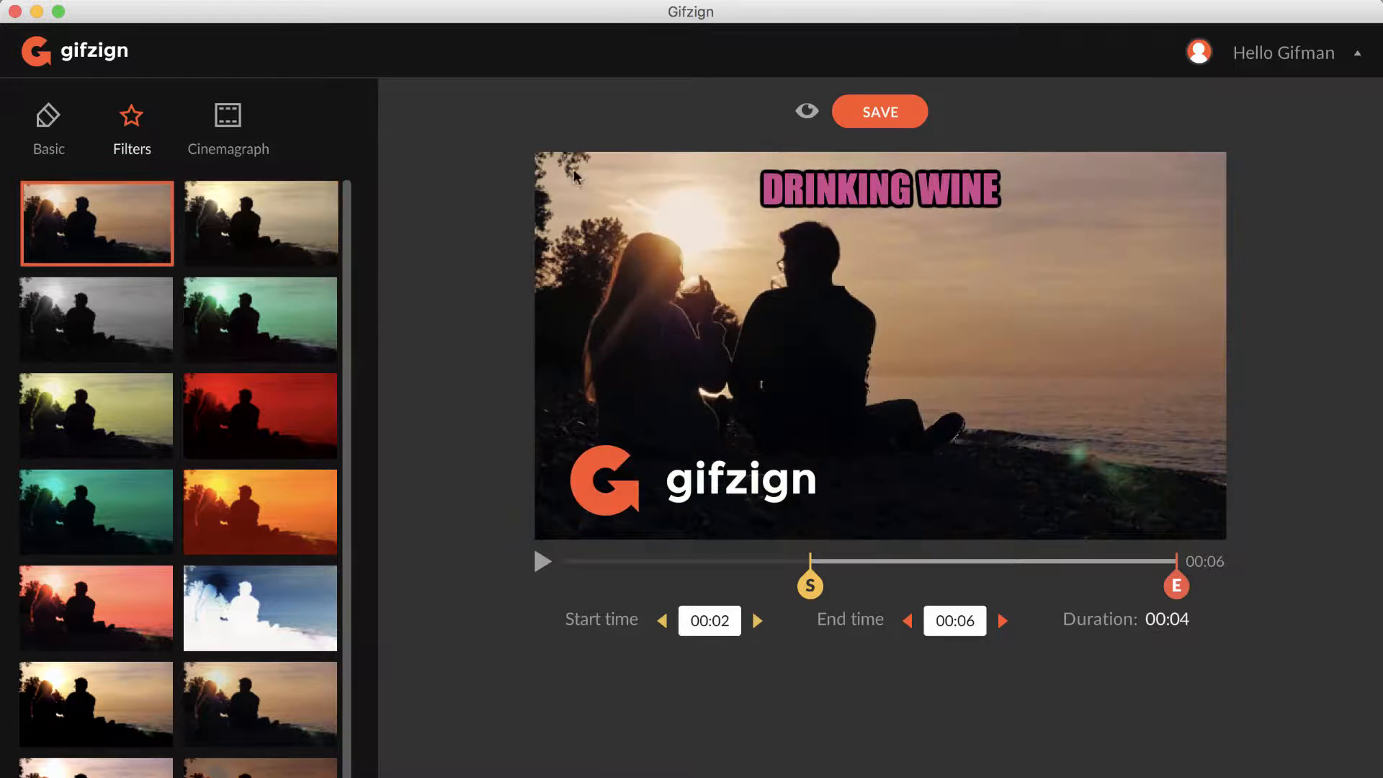
Preview the captioned cinemagraph with its logo and close the preview.
click(804, 112)
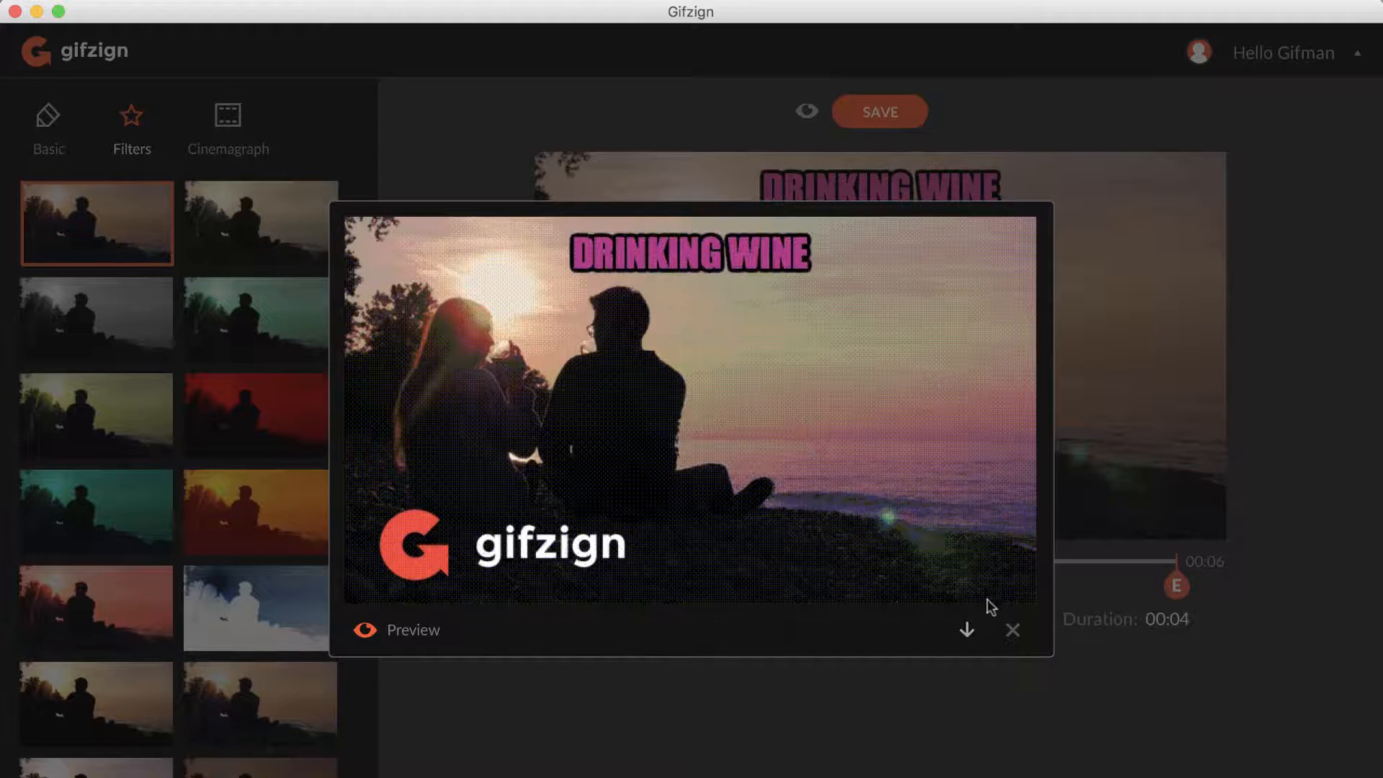
click(1011, 630)
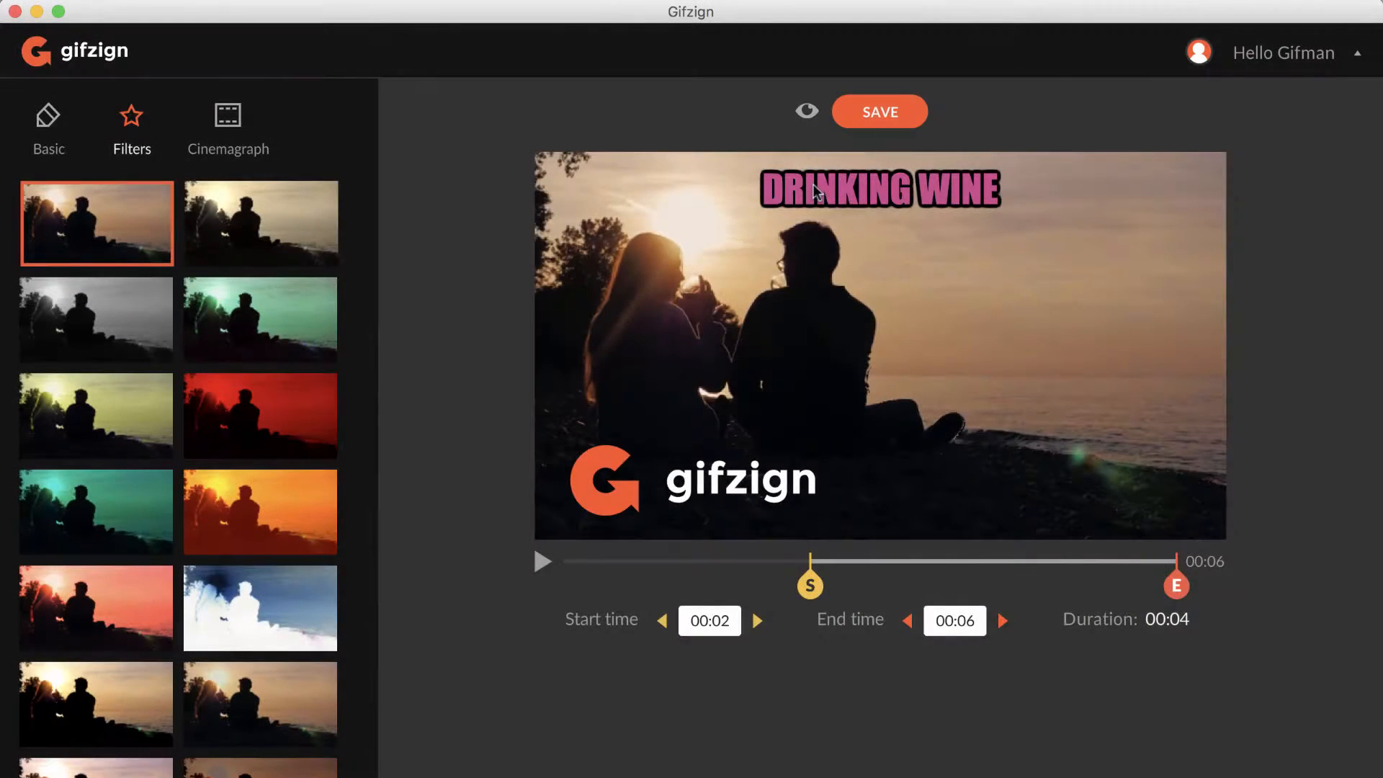
Save the captioned cinemagraph GIF to the Your GIFs gallery.
click(227, 119)
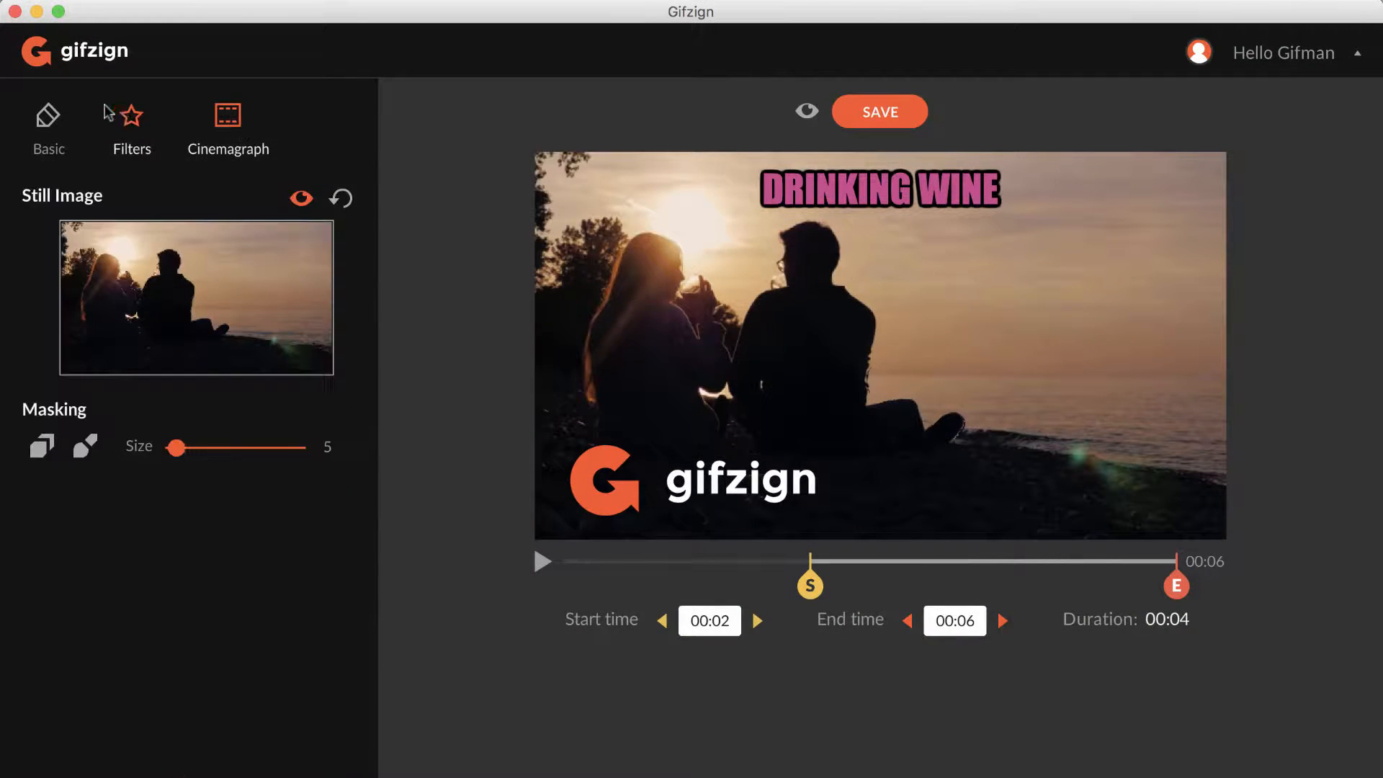
click(59, 118)
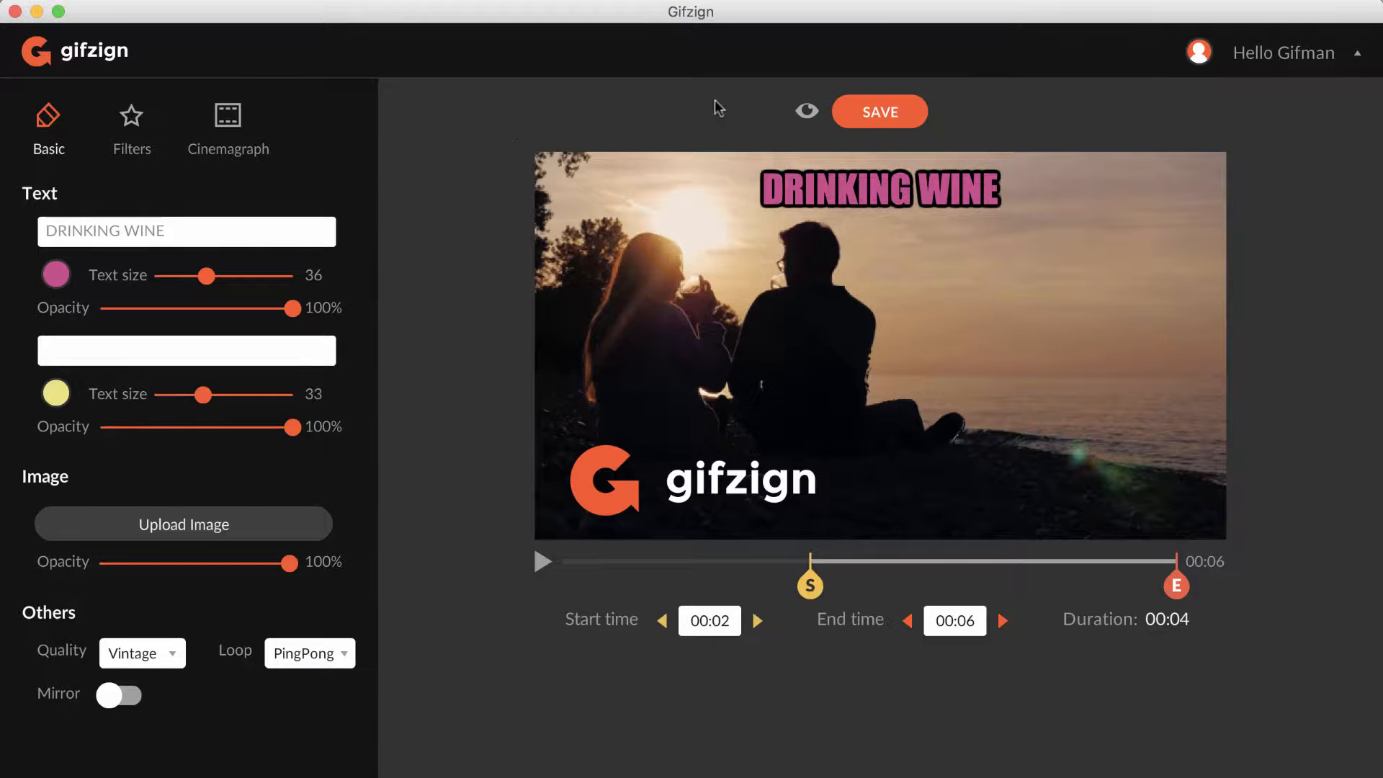
click(859, 113)
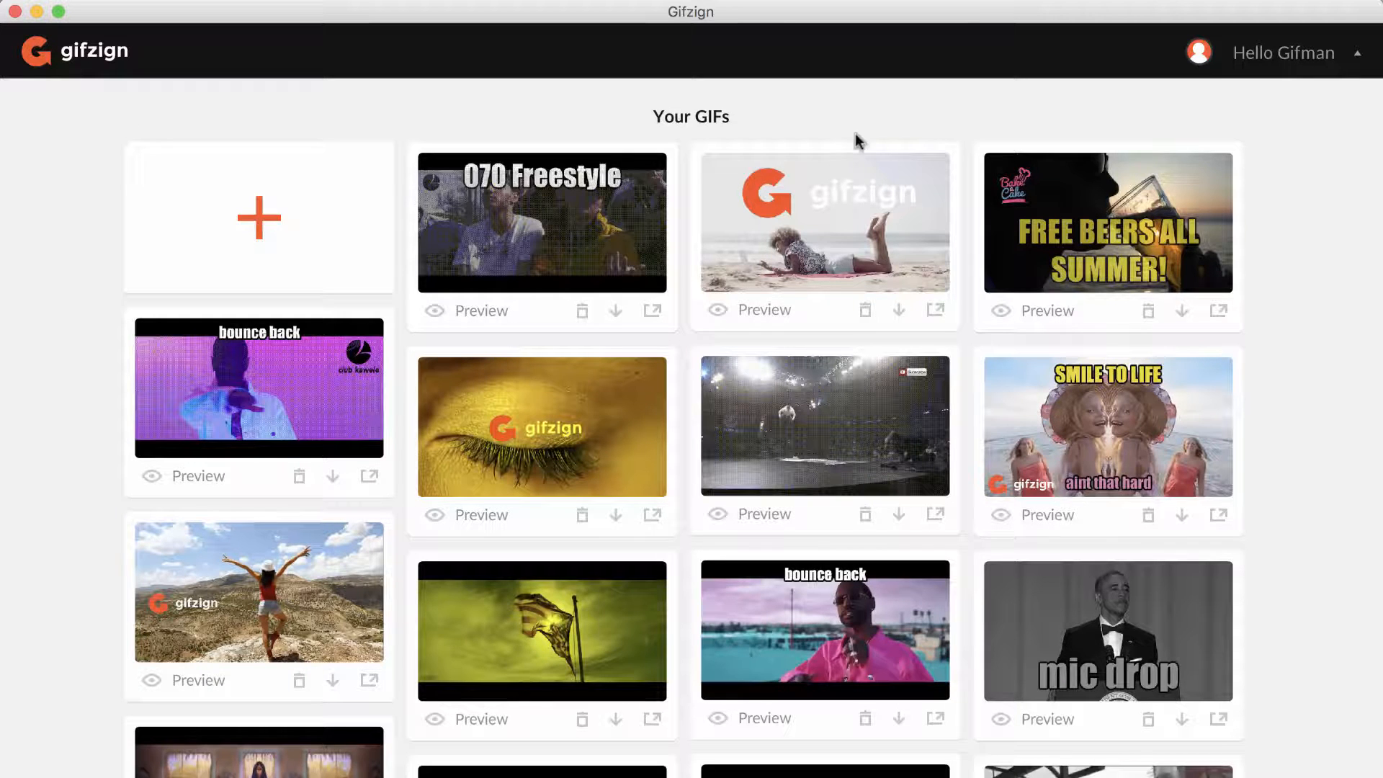
Find the DRIVE SAFE GIF in the gallery, open its download dialog, and cancel the download.
scroll(856, 317, down, 5)
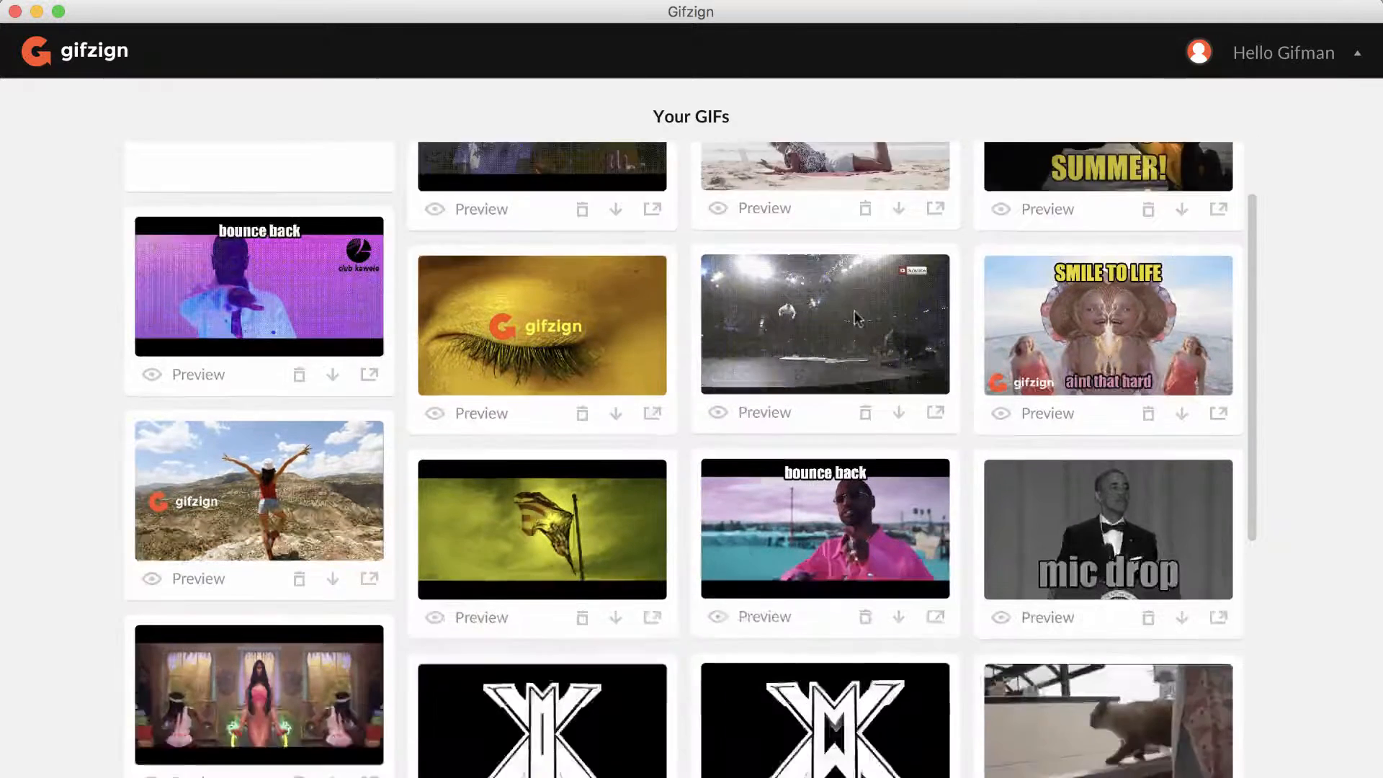
scroll(856, 317, down, 2)
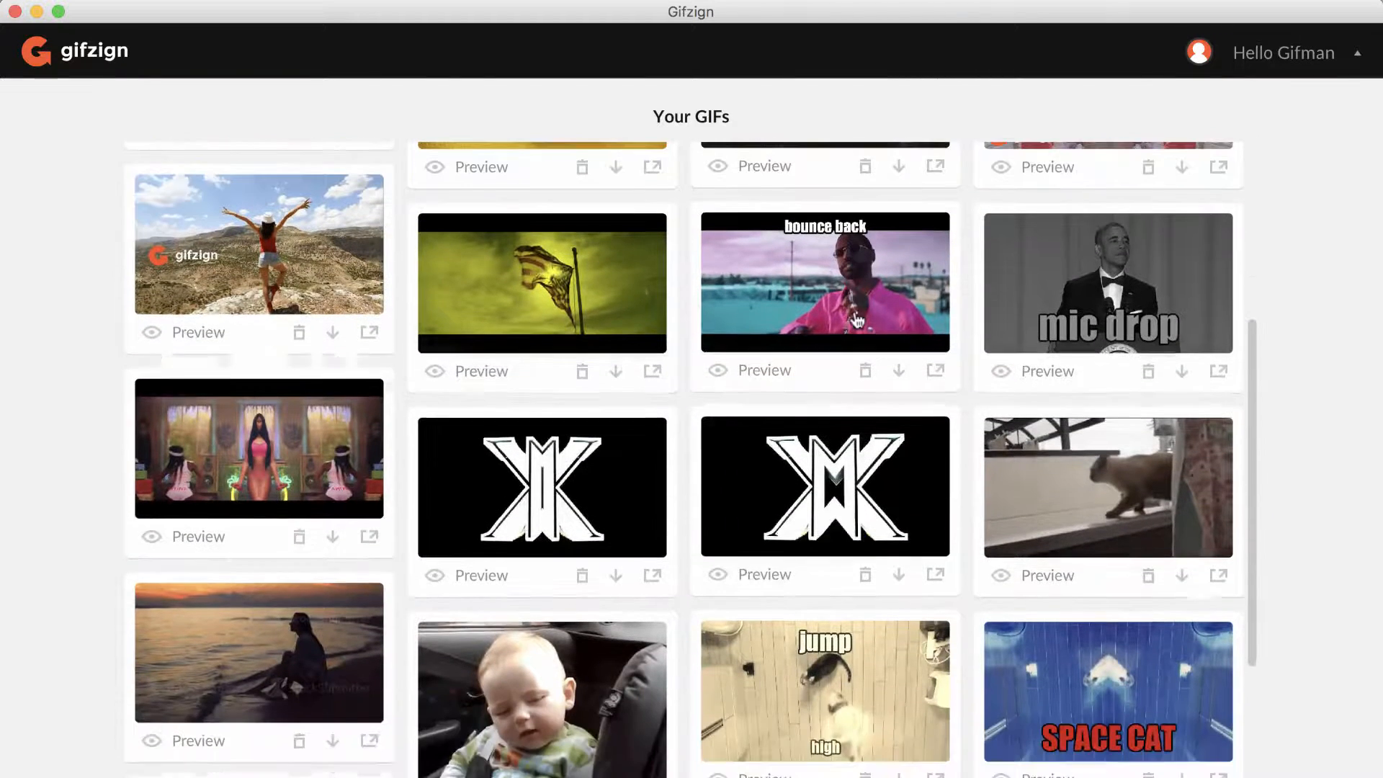
scroll(855, 319, down, 6)
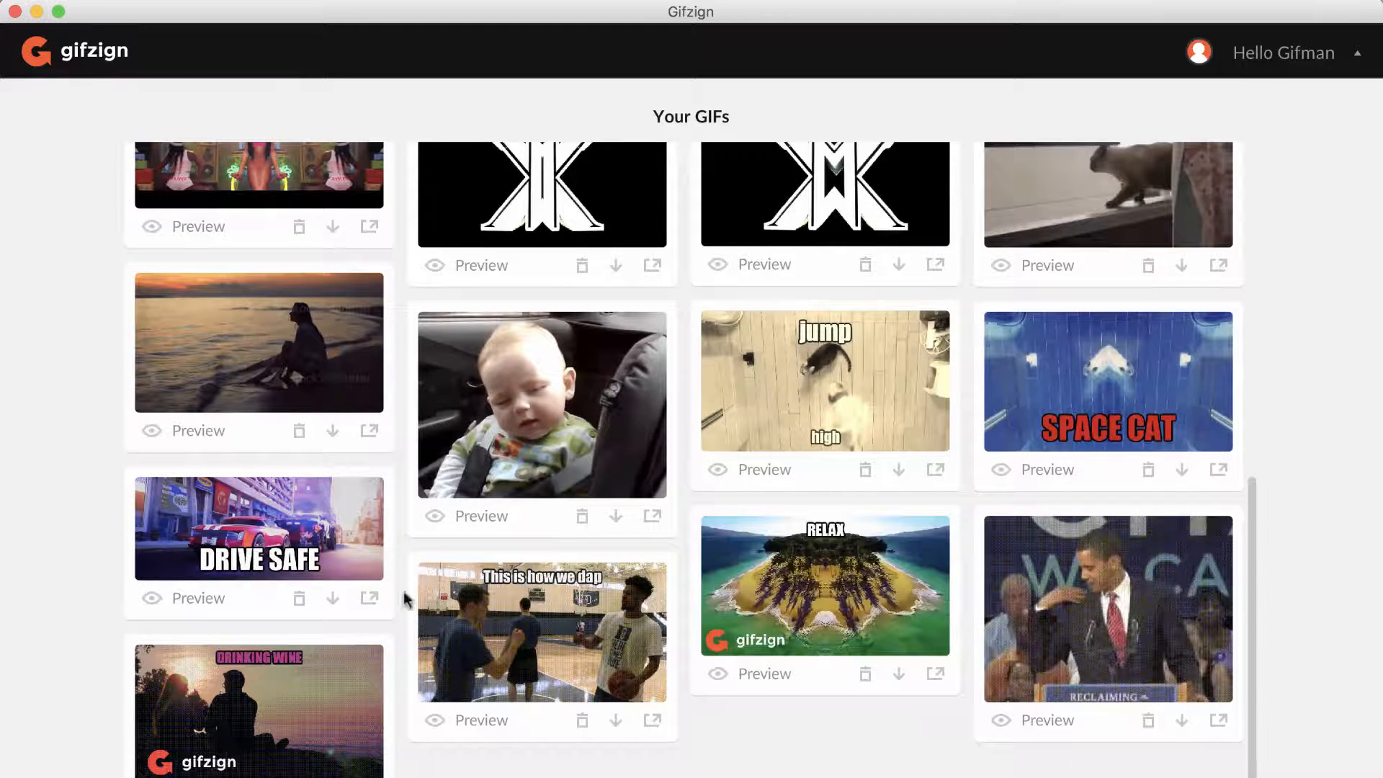
click(369, 603)
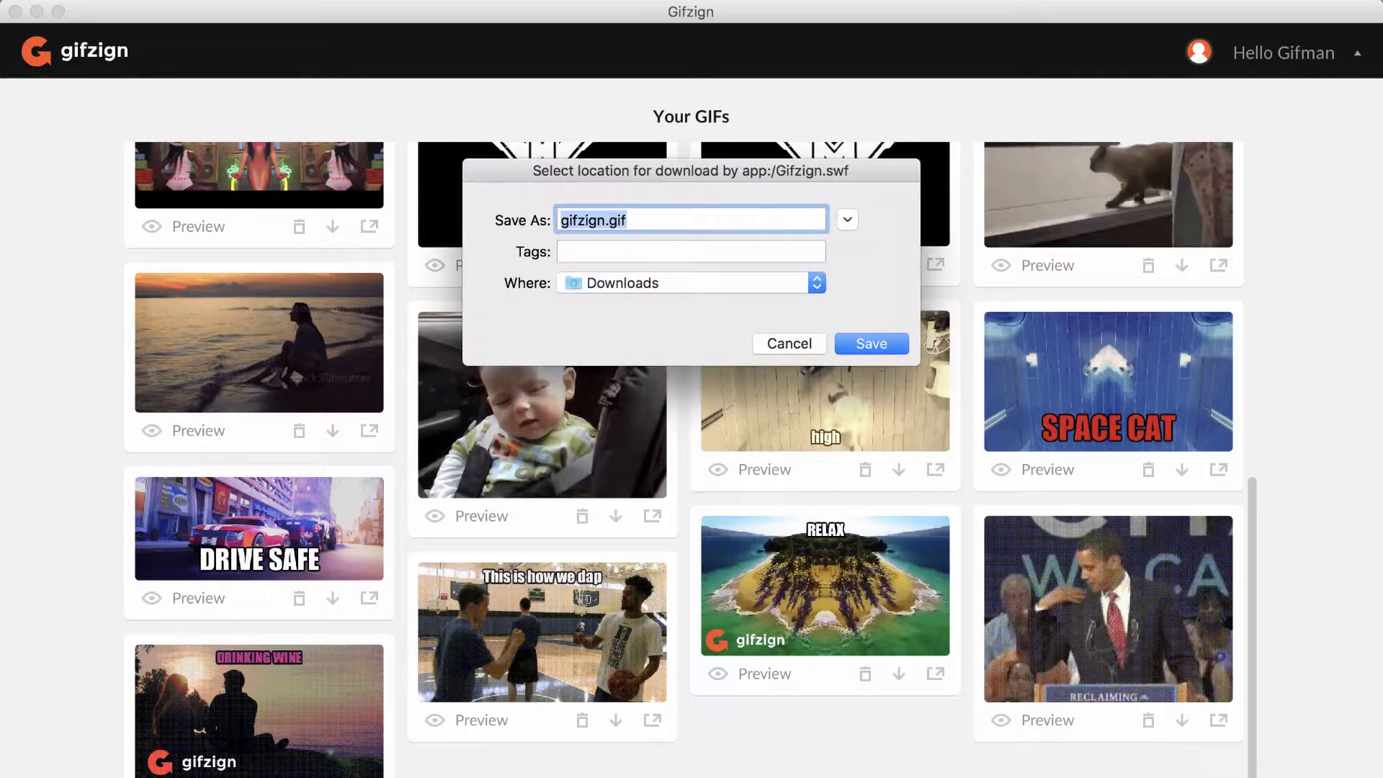
click(790, 344)
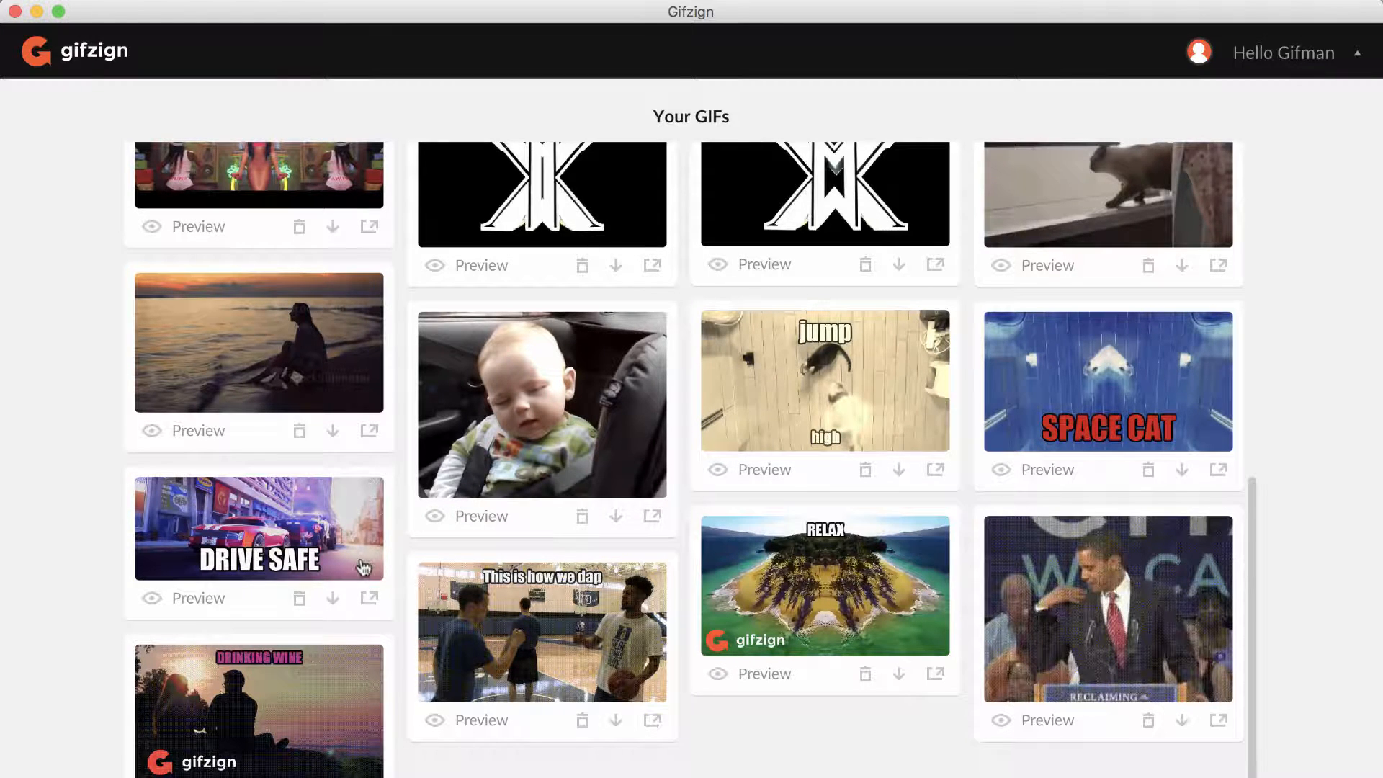
Open the DRIVE SAFE GIF in the mockup editor, try the Dell monitor and tablet frames, and apply the iMac frame.
click(369, 601)
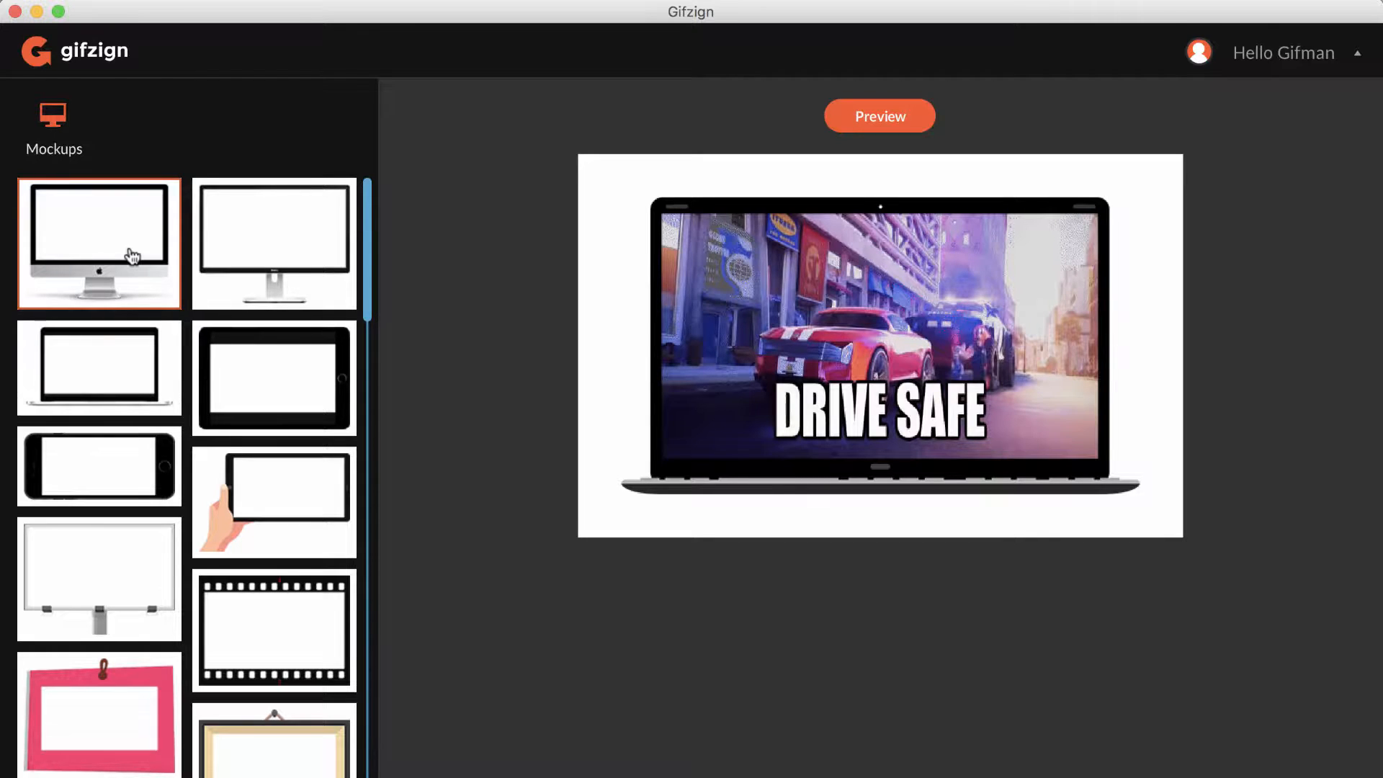
click(231, 254)
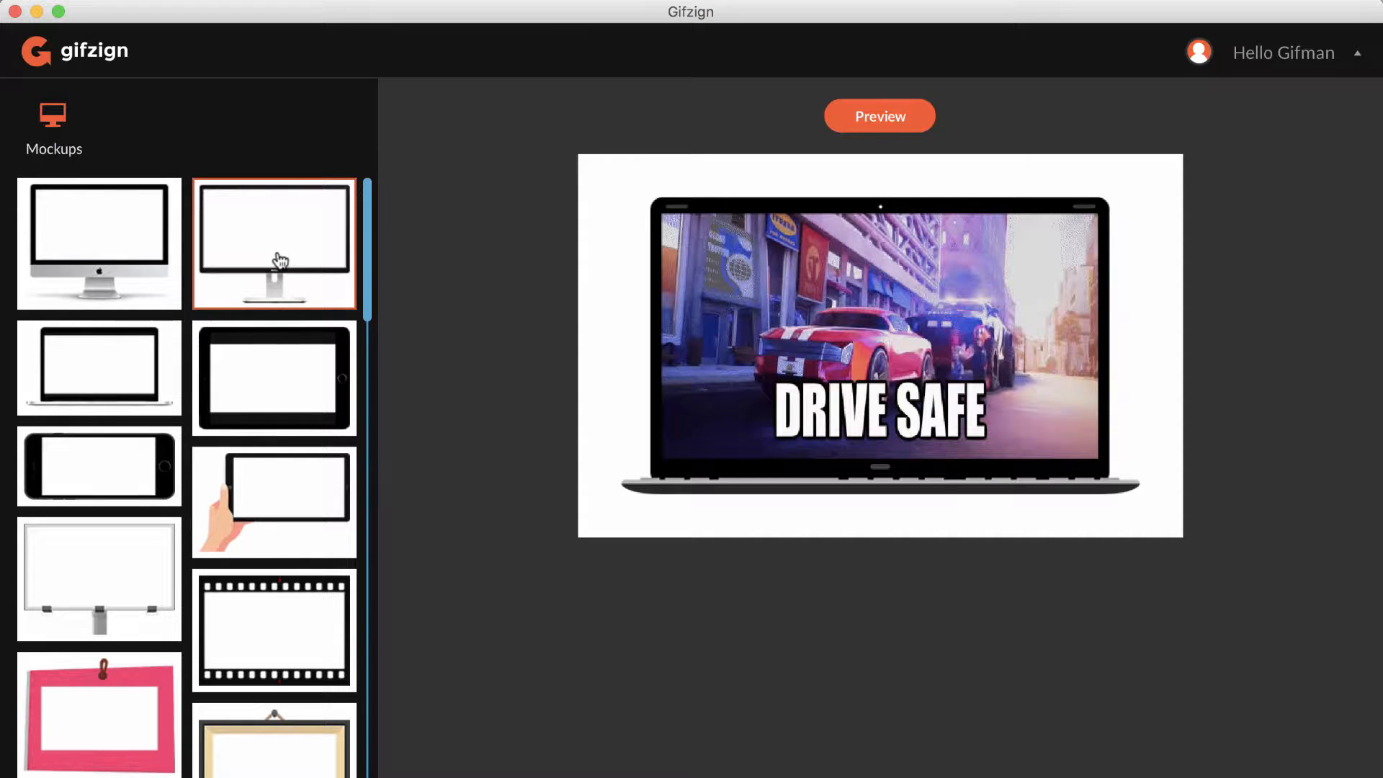
click(147, 261)
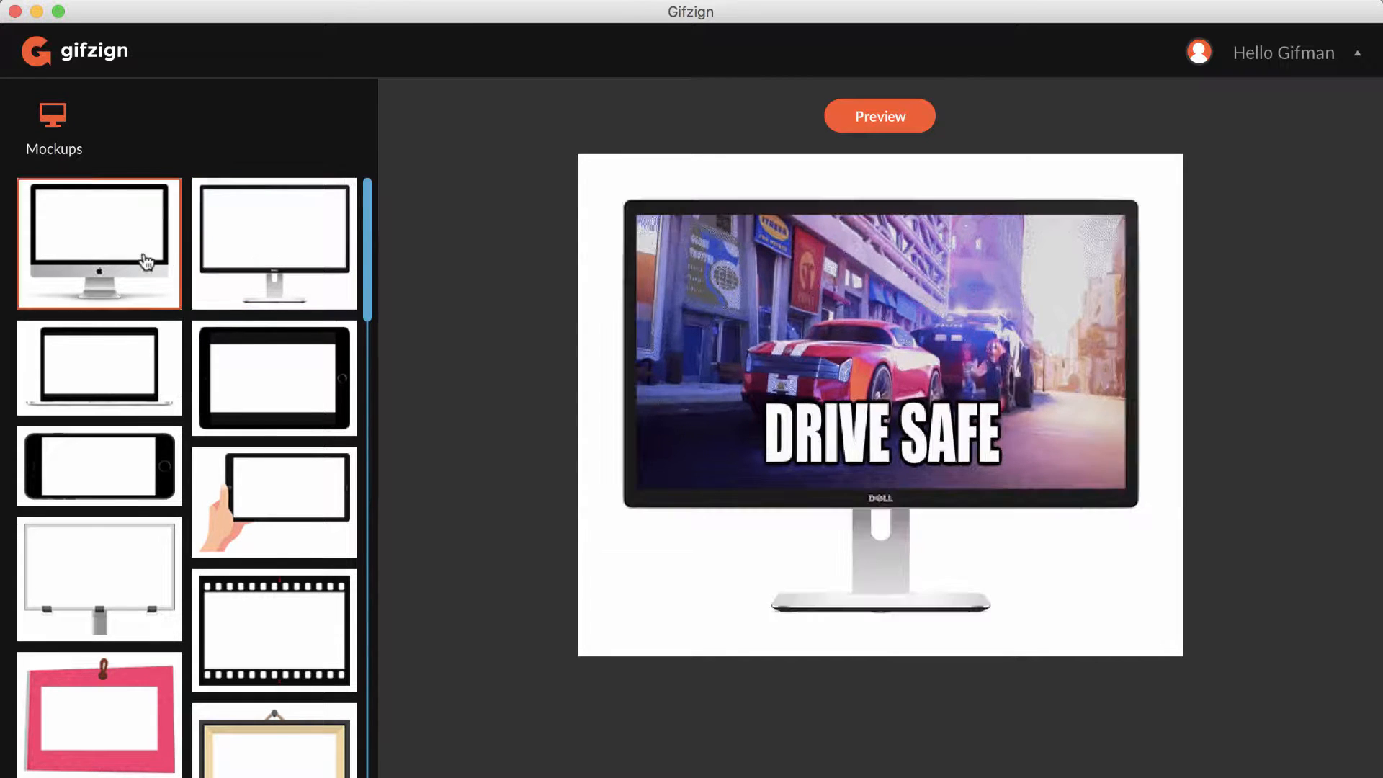
click(141, 369)
click(242, 372)
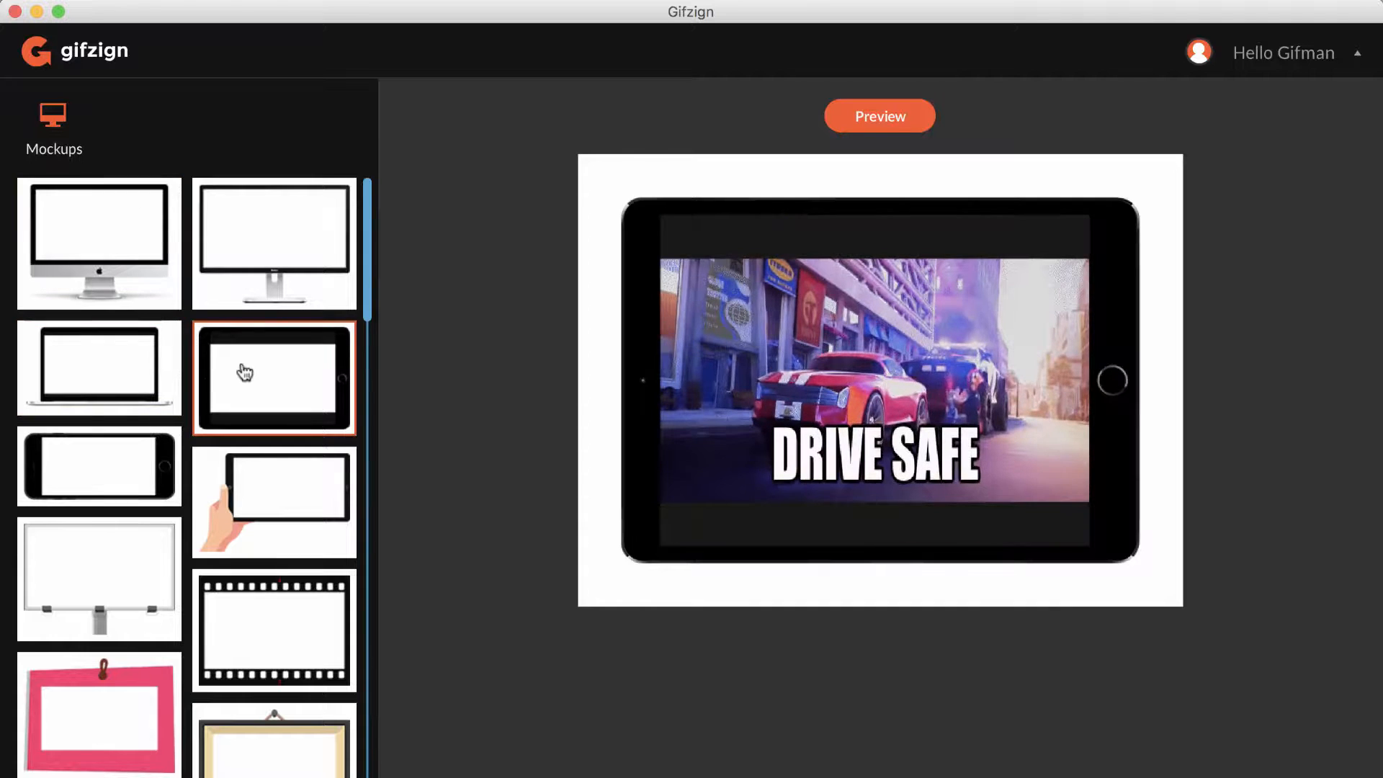
click(269, 286)
click(113, 257)
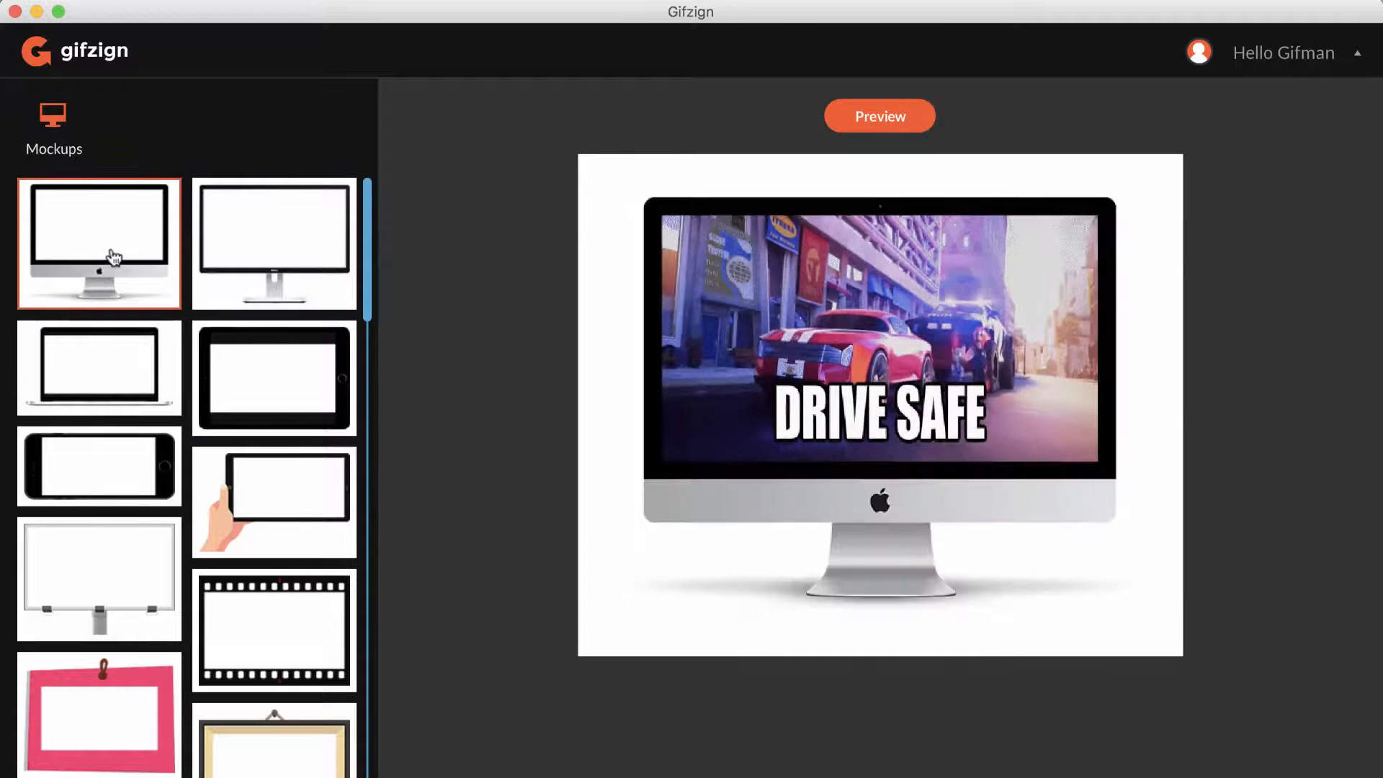
Preview the iMac mockup GIF, bring up its download dialog, cancel it, and close the preview.
click(871, 121)
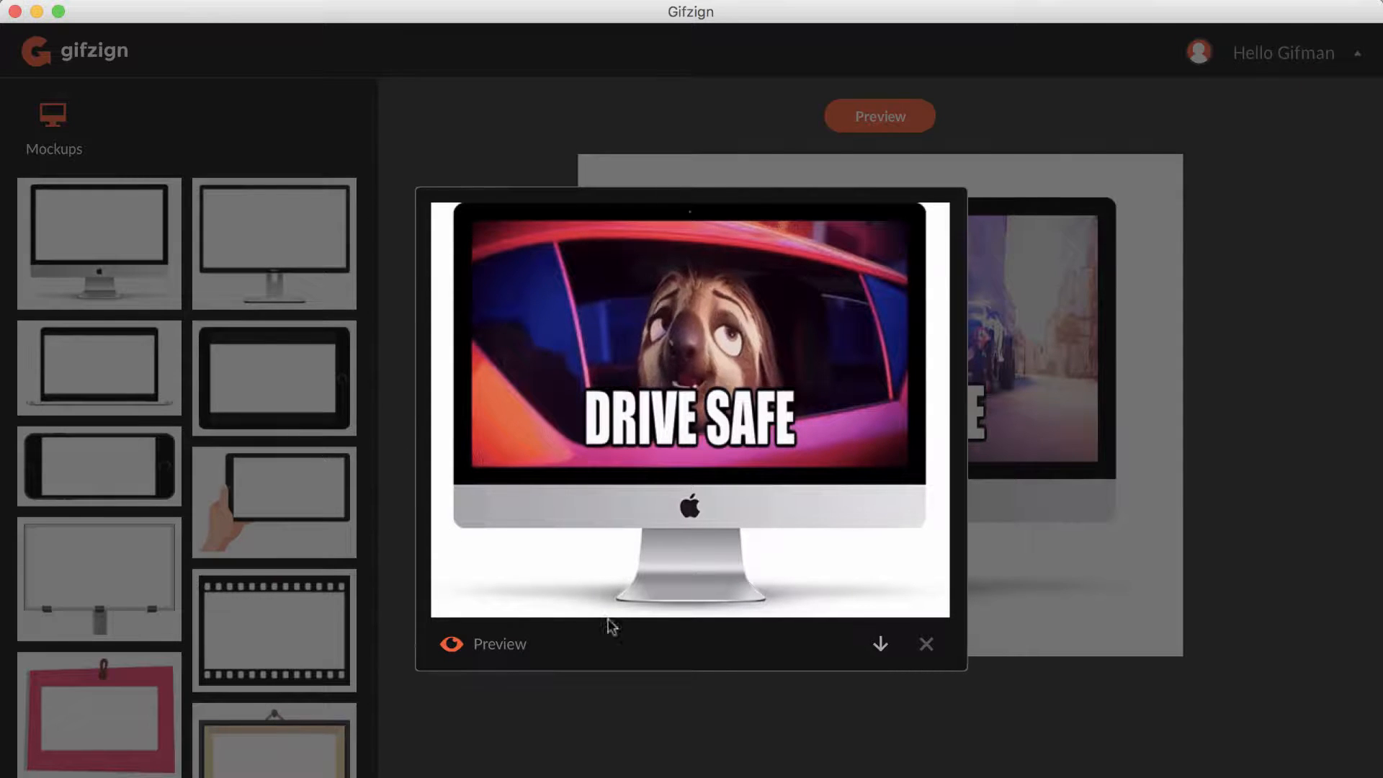
click(880, 642)
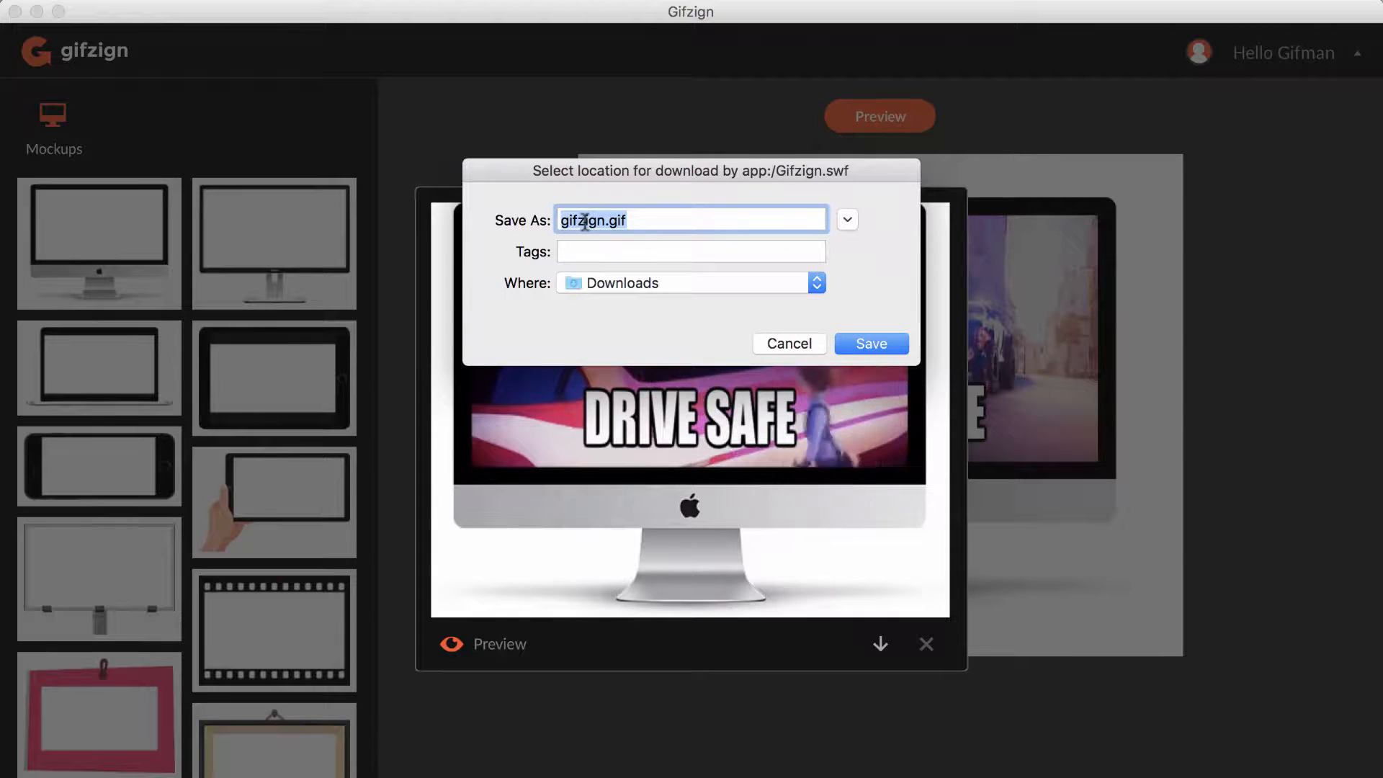
click(784, 342)
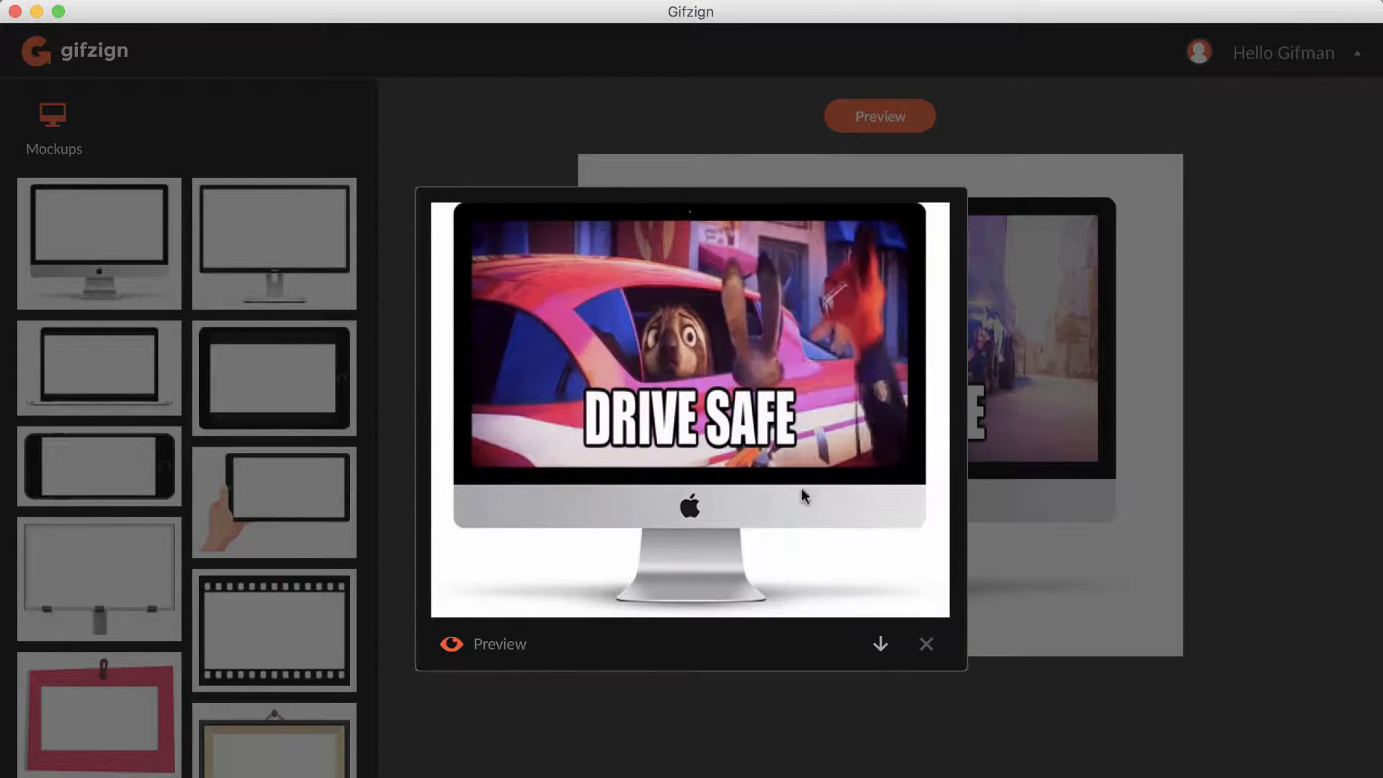
click(926, 644)
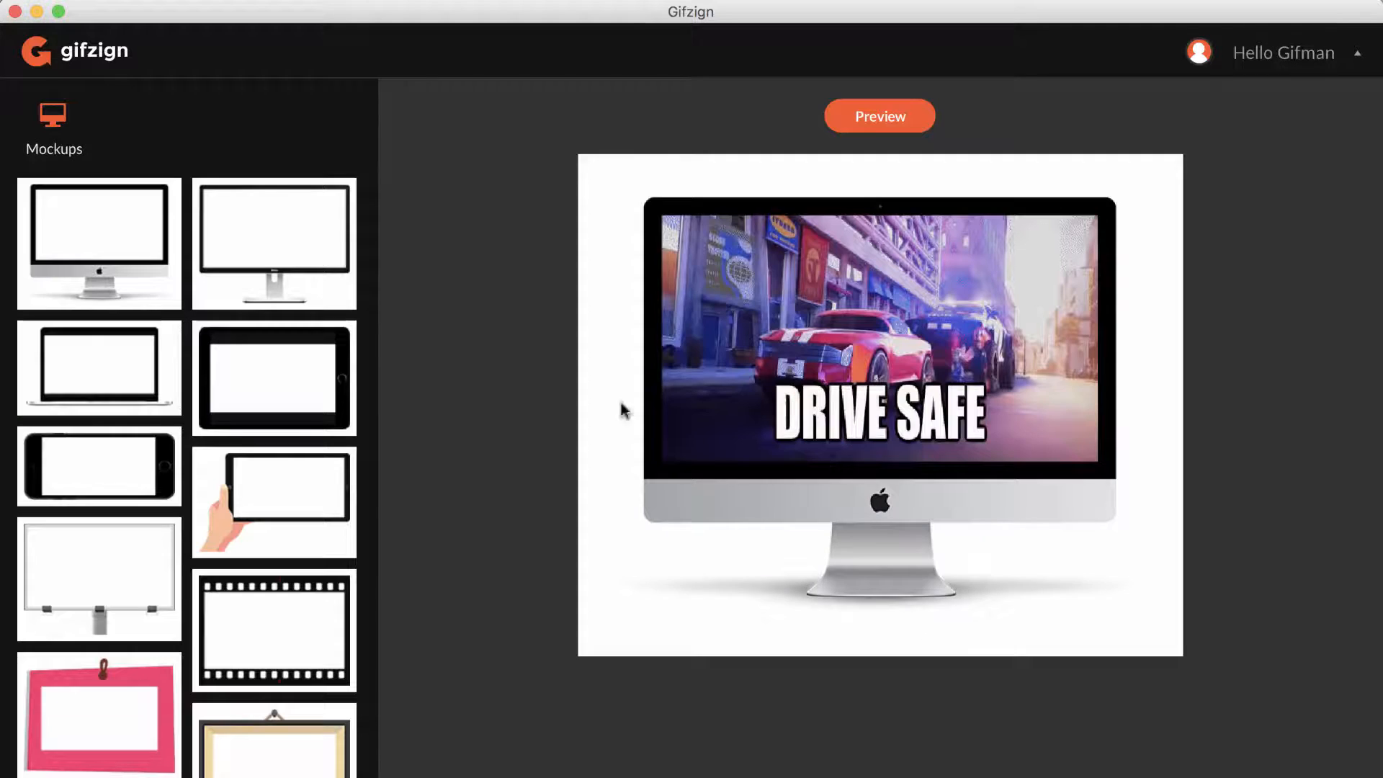
Try the Dell monitor frame, switch to the landscape phone frame, preview that mockup, and close the preview.
click(310, 281)
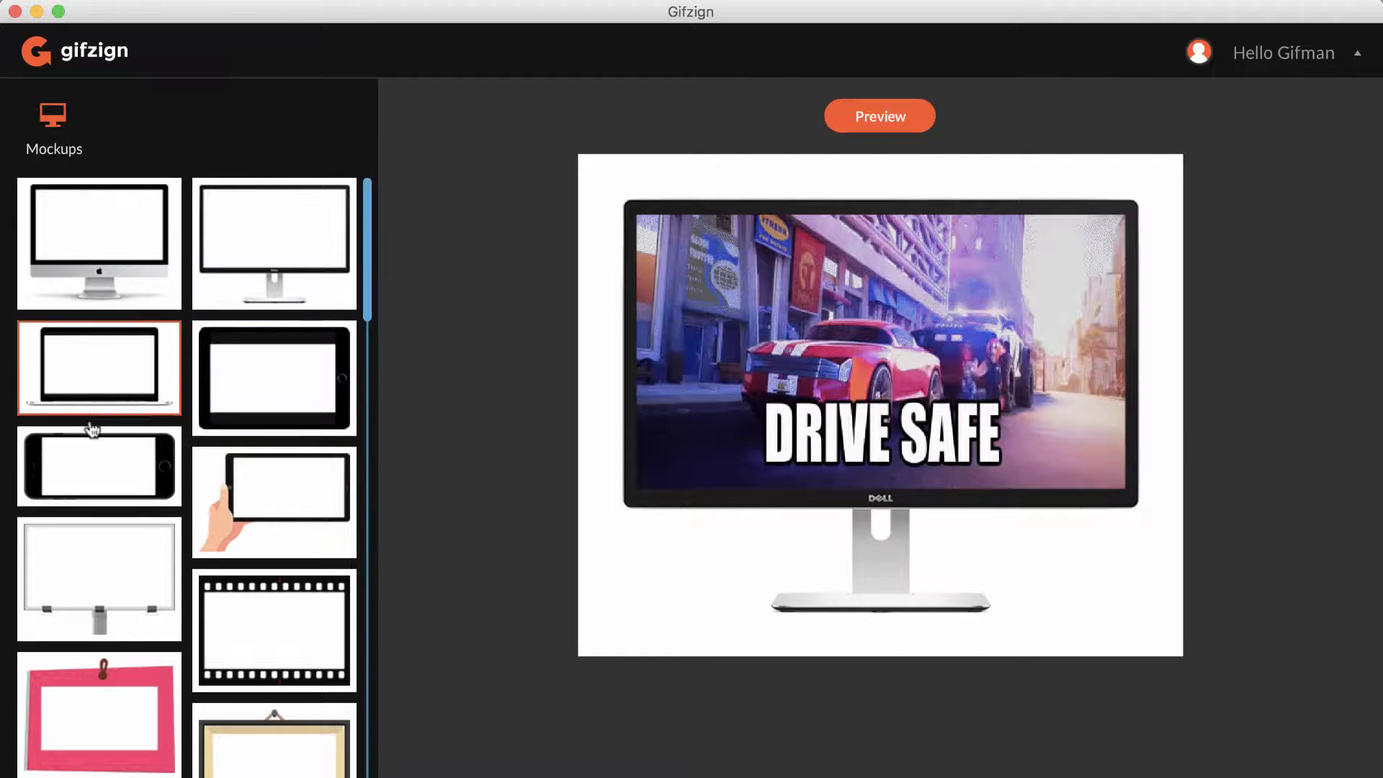
click(92, 456)
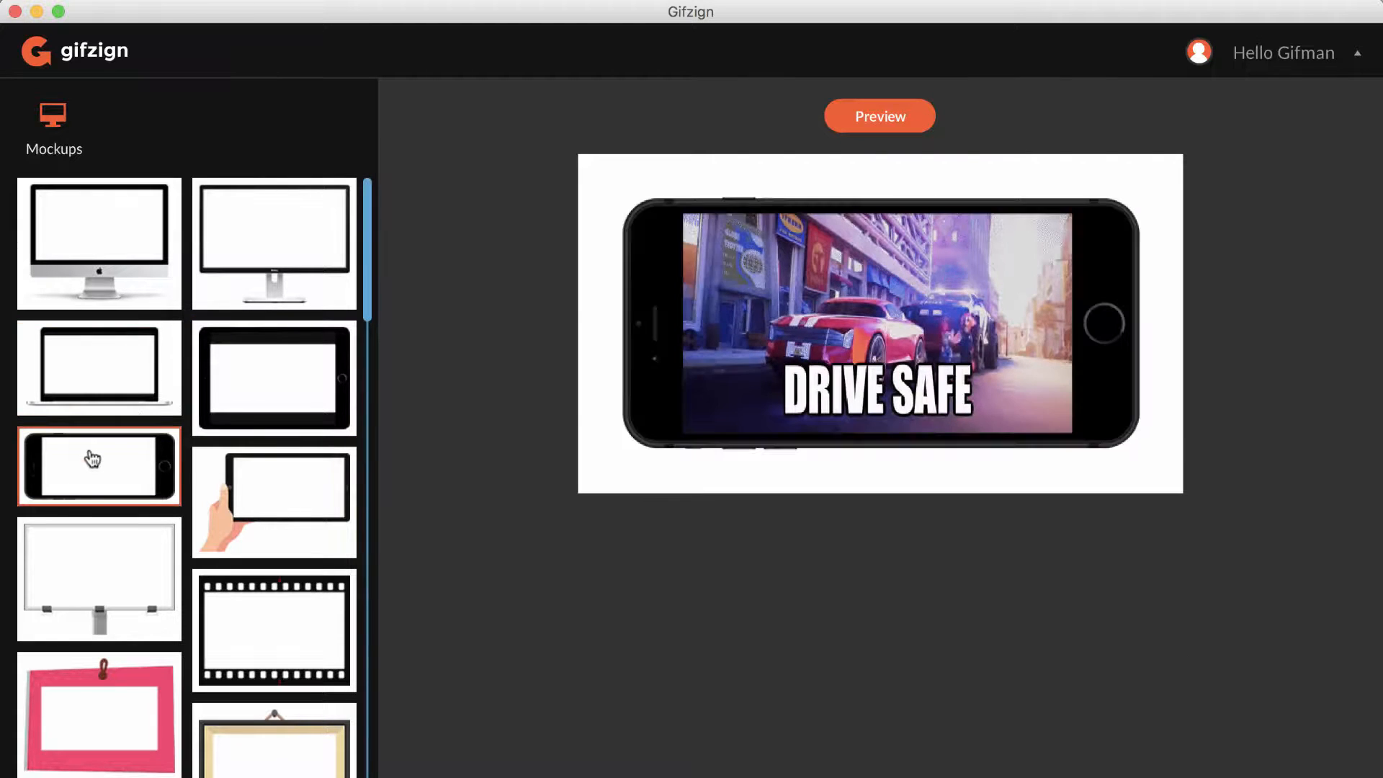
click(853, 124)
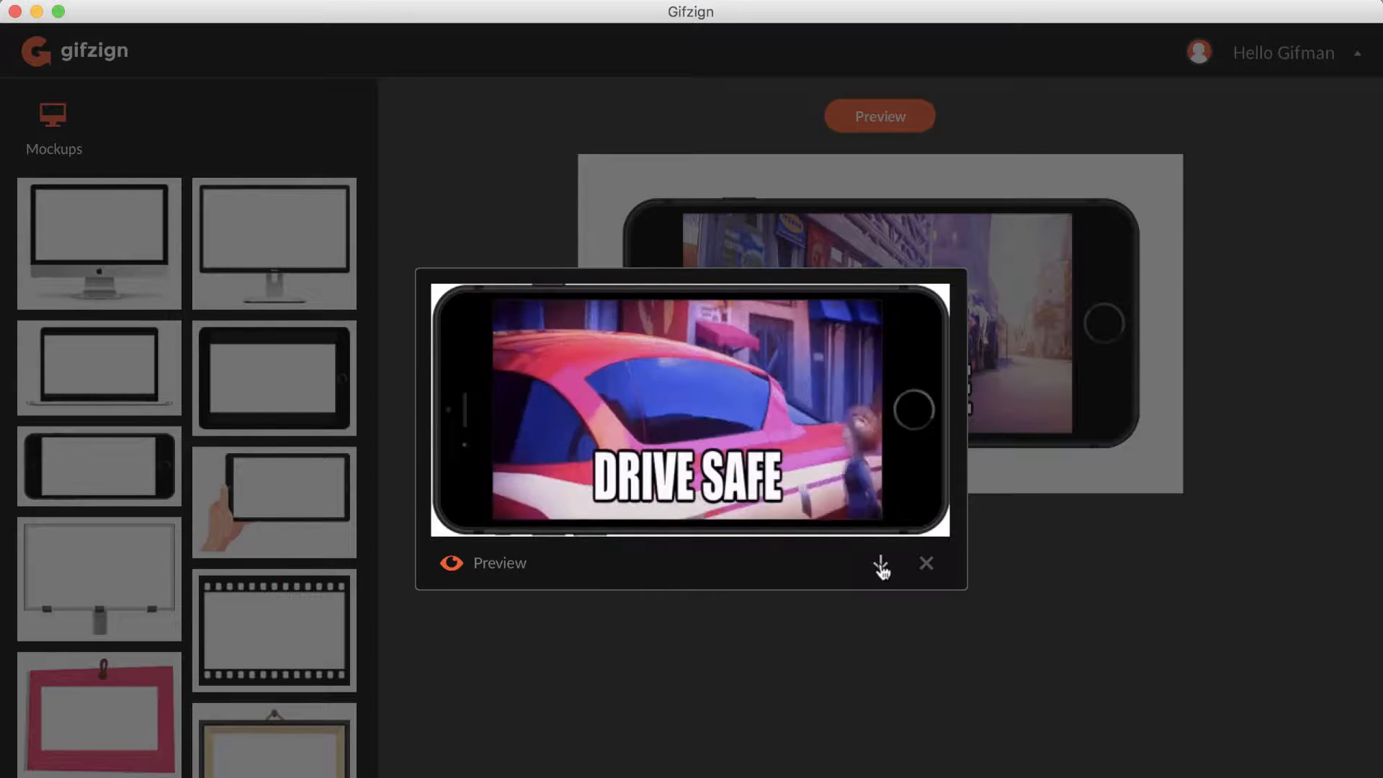
click(927, 573)
Try the hand-held tablet and billboard frames, apply the film strip frame to the DRIVE SAFE GIF, and preview it.
click(272, 497)
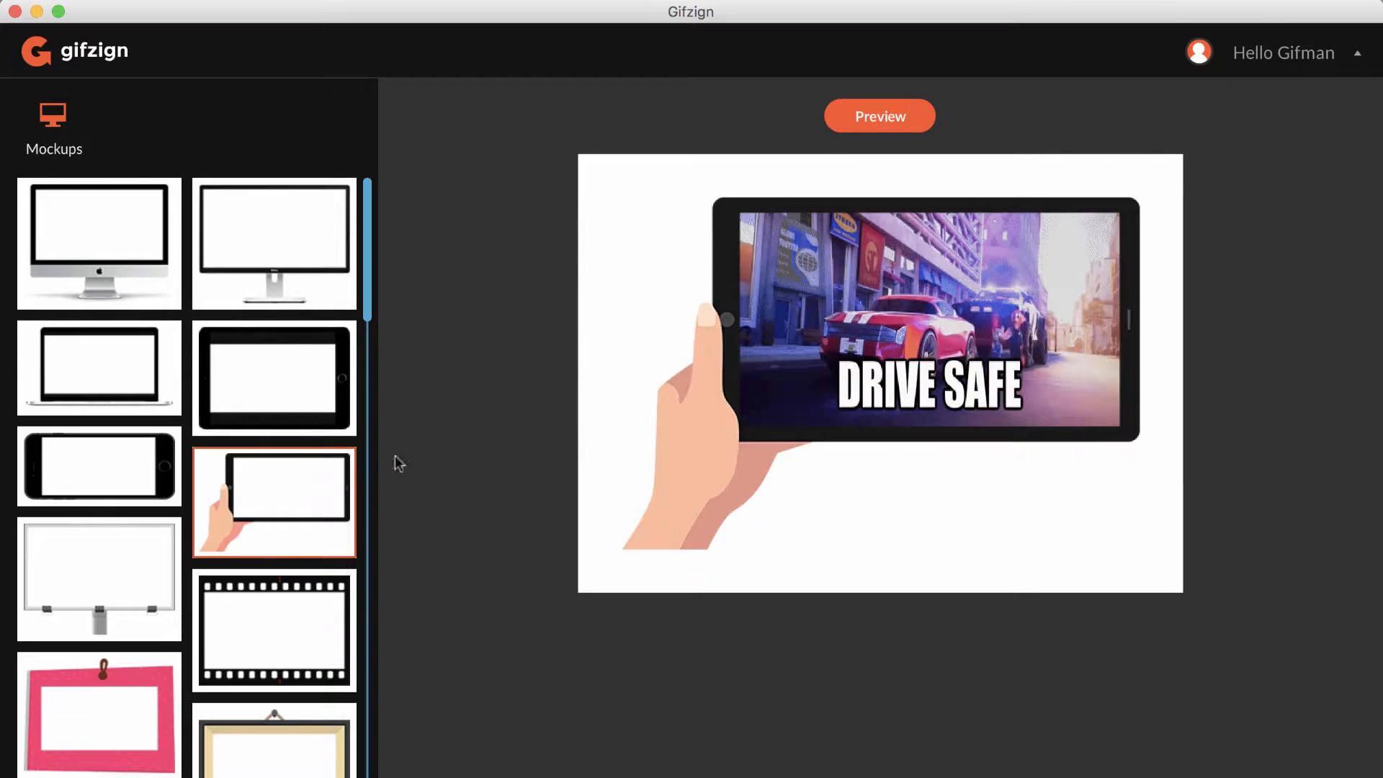
click(127, 577)
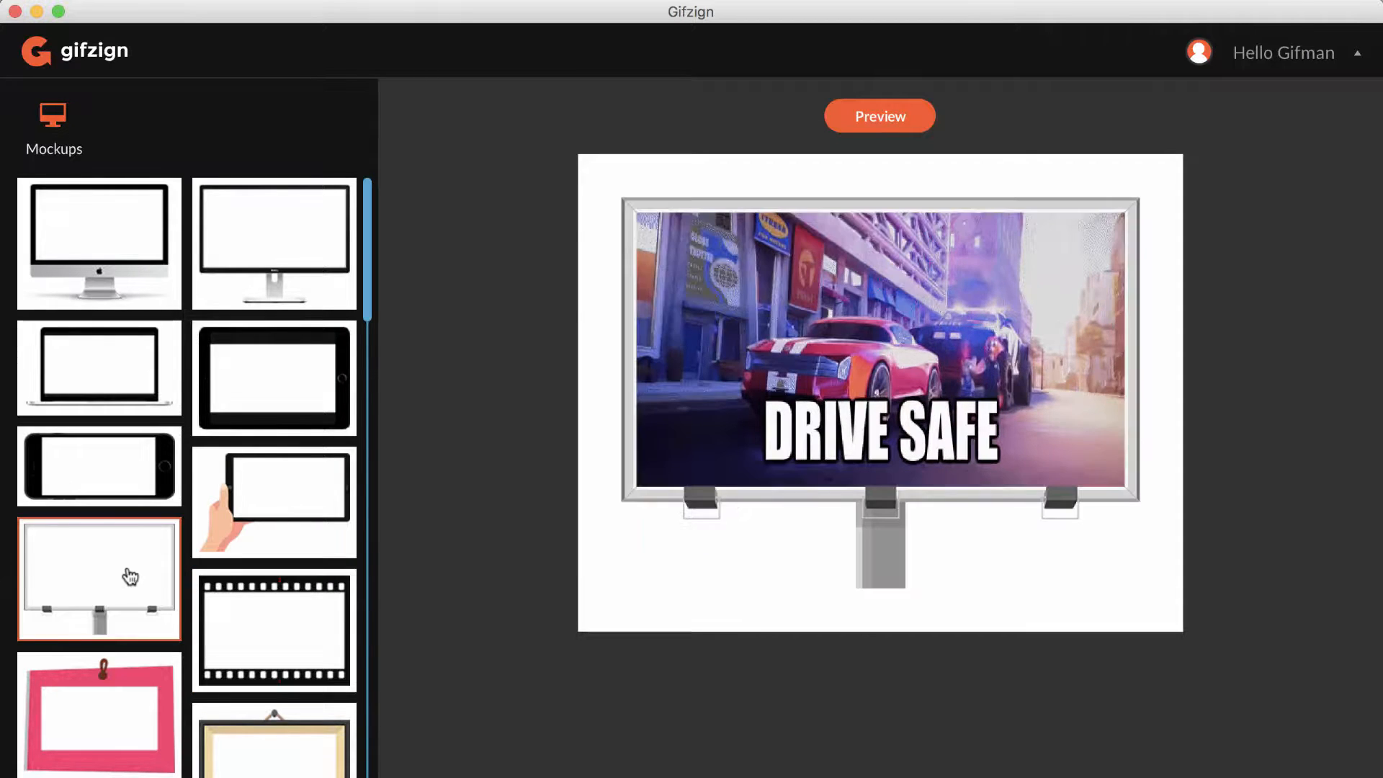
click(221, 628)
click(848, 123)
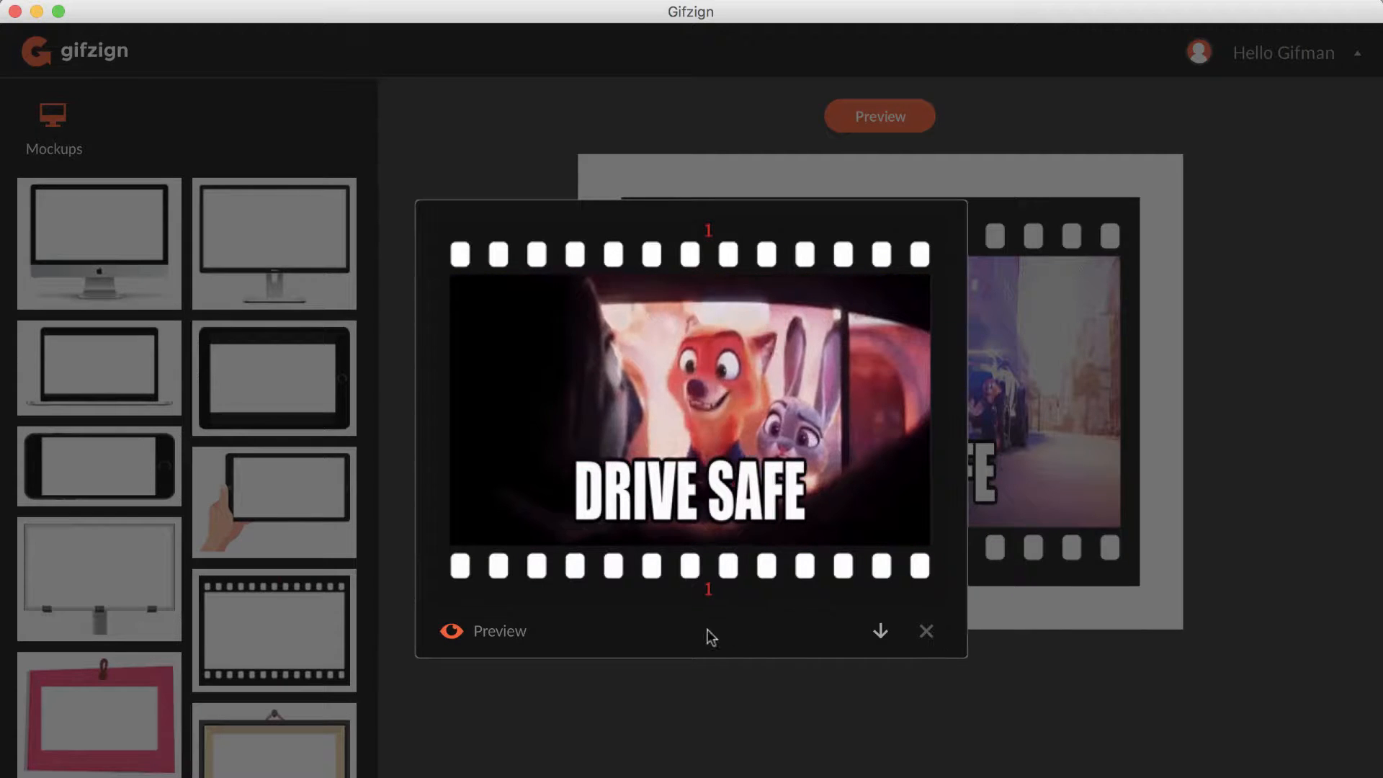
Close the film strip preview and switch to the Gifzign dashboard in Google Chrome.
click(926, 634)
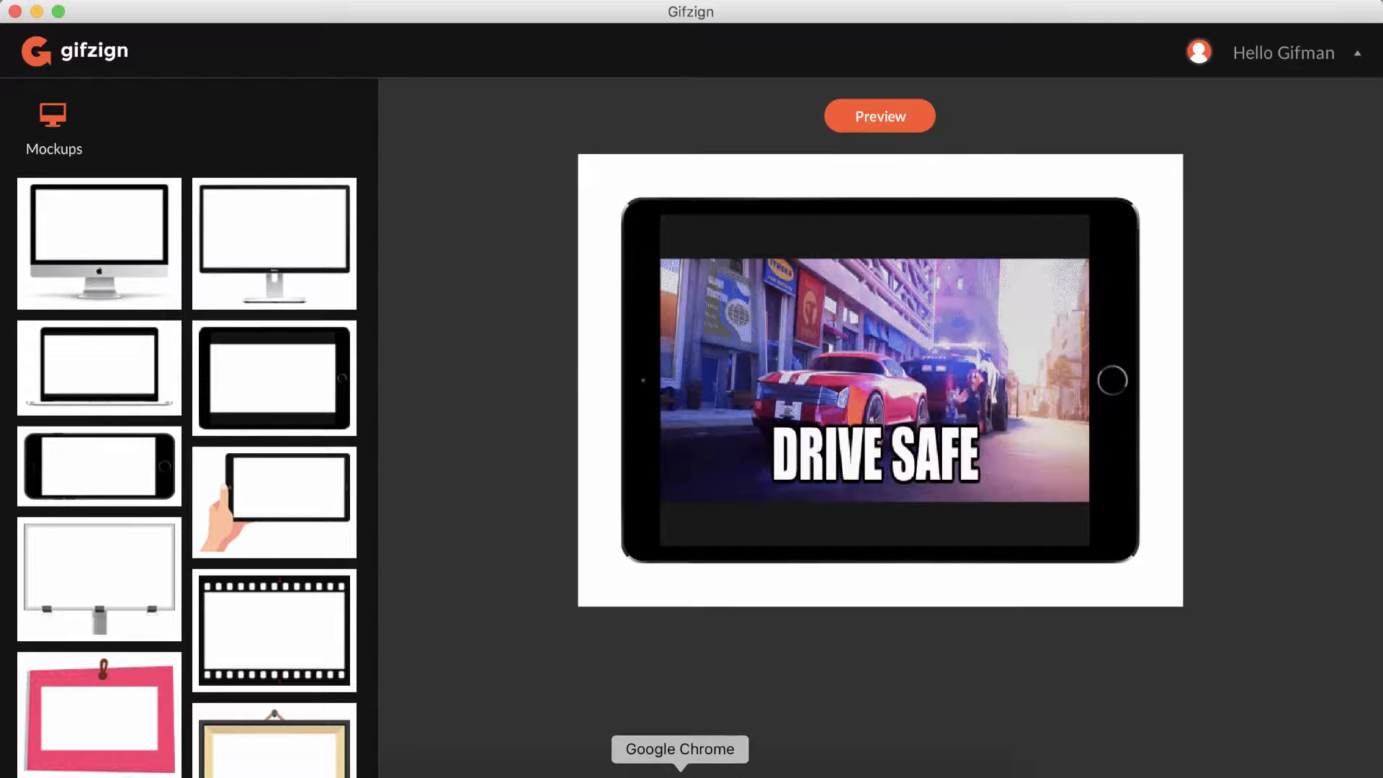
click(680, 772)
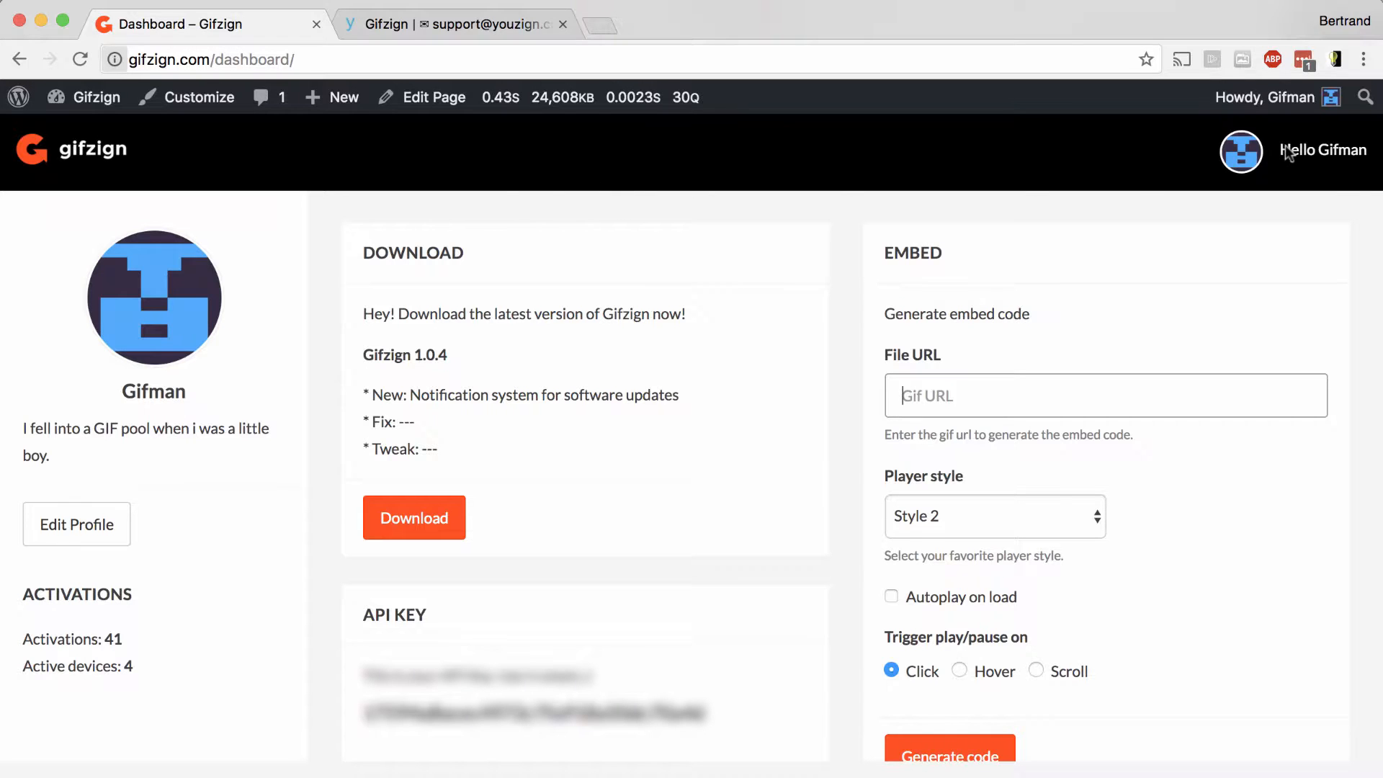
mouse_move(1285, 144)
click(942, 424)
mouse_move(1323, 160)
Open the Gifzign support page and examine its Knowledge Base articles and Frequently Asked Questions.
click(408, 29)
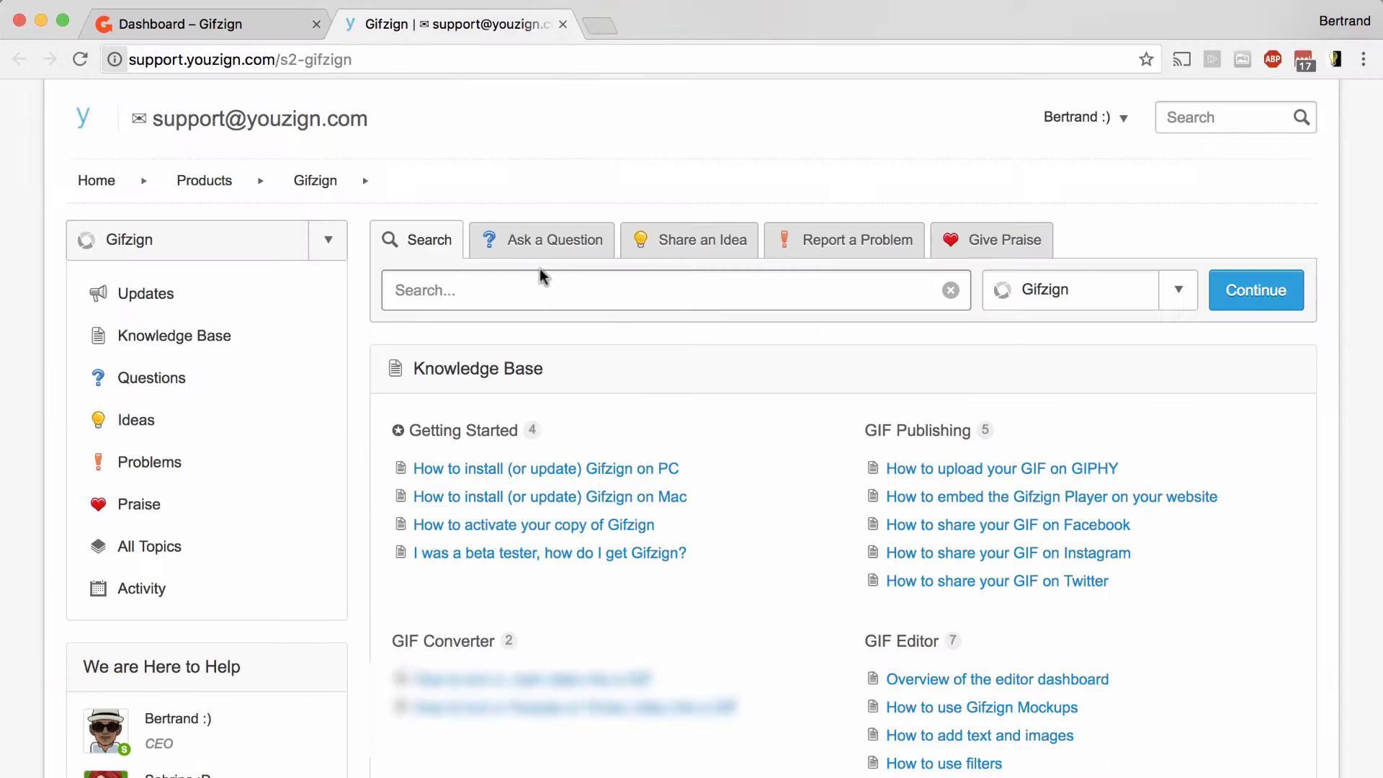
scroll(540, 272, down, 2)
scroll(541, 271, down, 5)
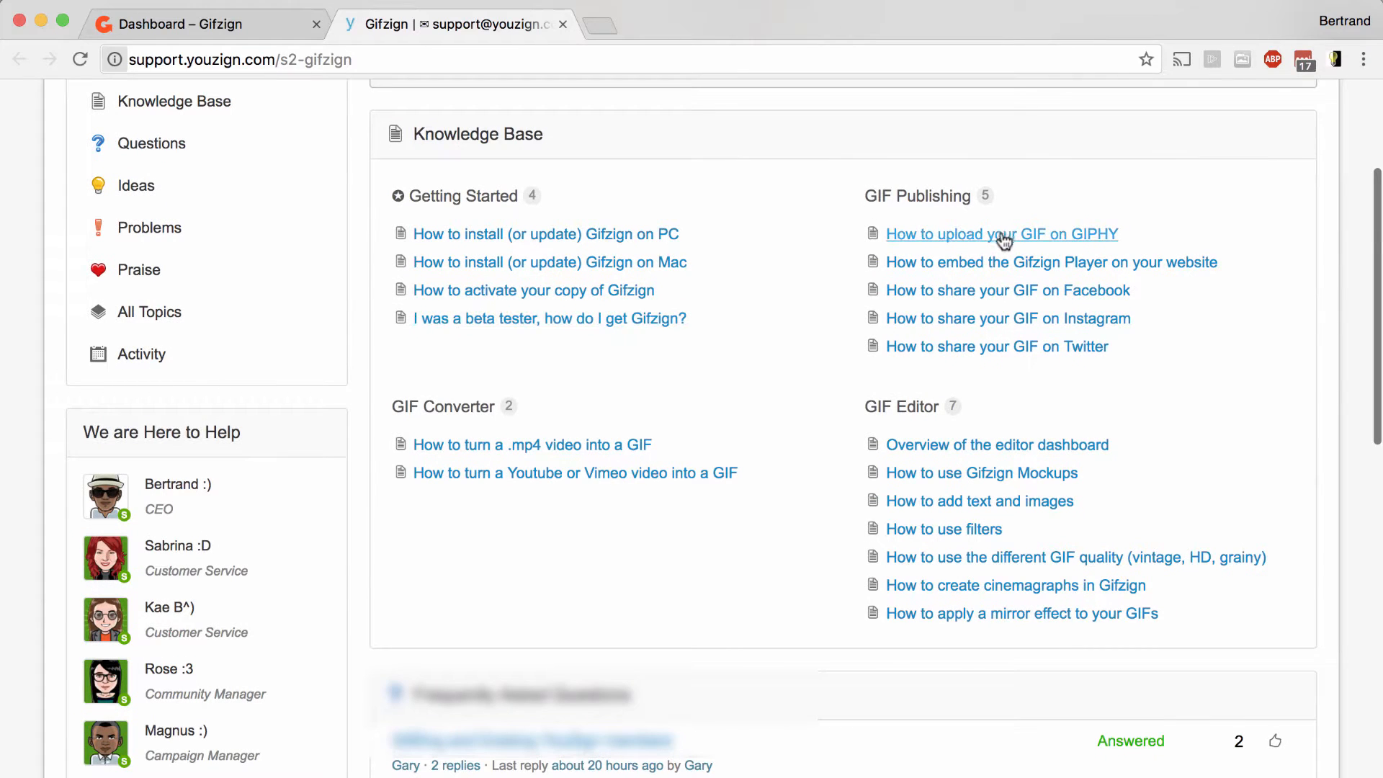
scroll(983, 346, down, 1)
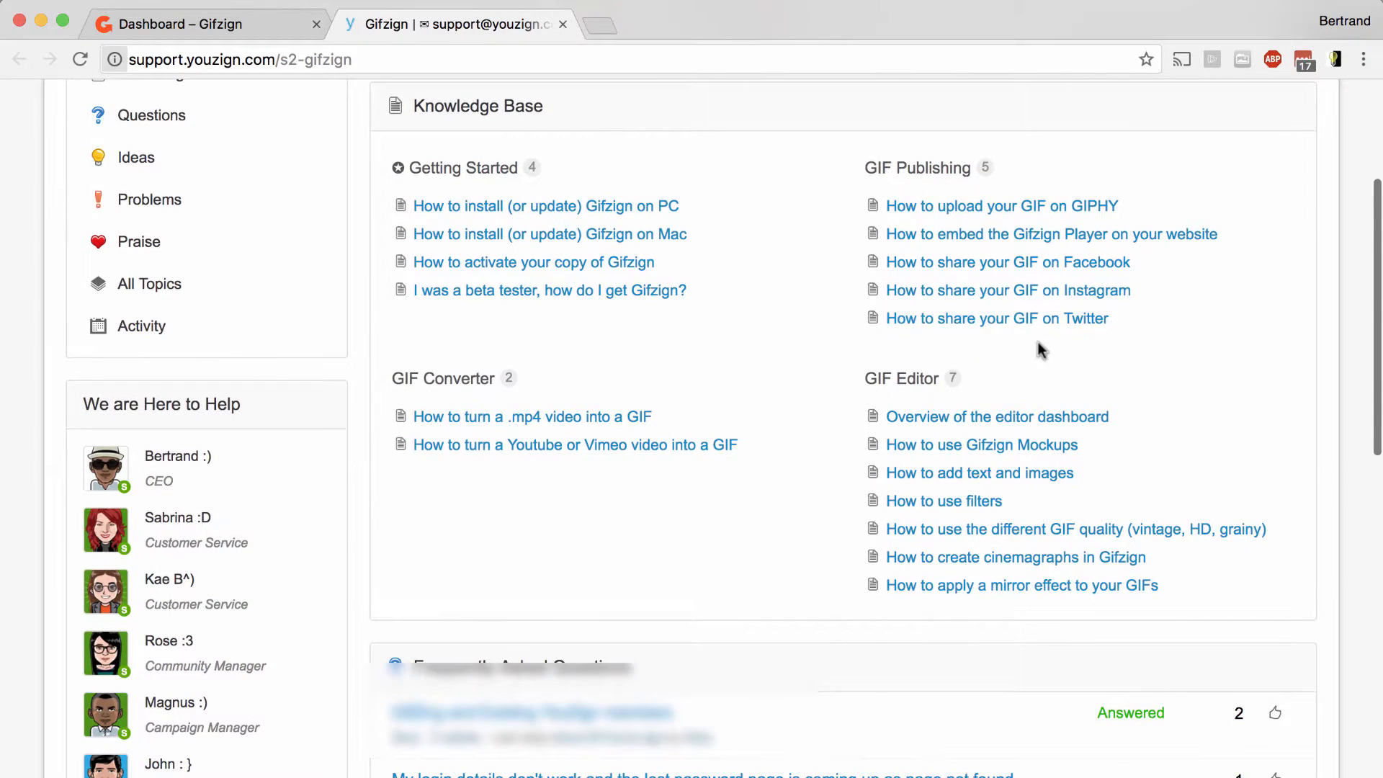
scroll(1039, 349, down, 5)
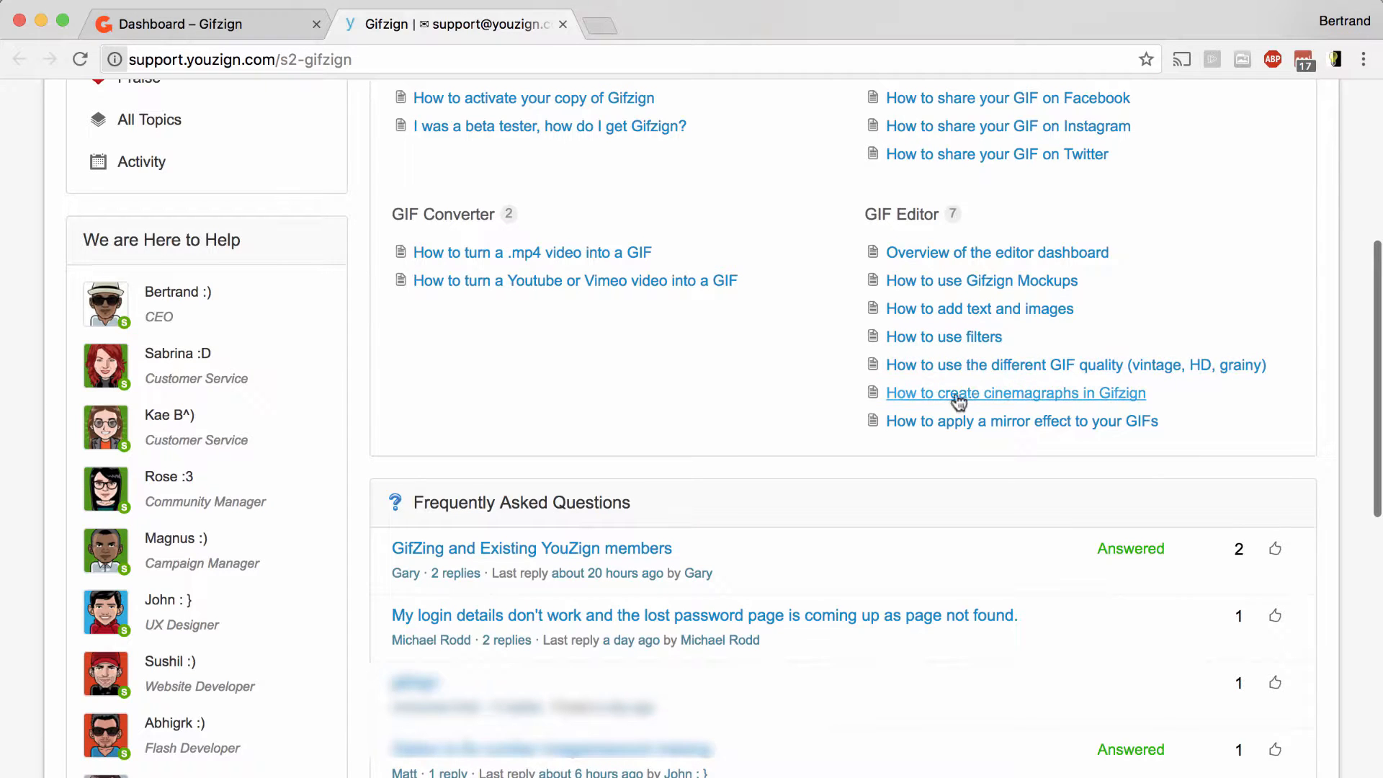
scroll(778, 367, up, 9)
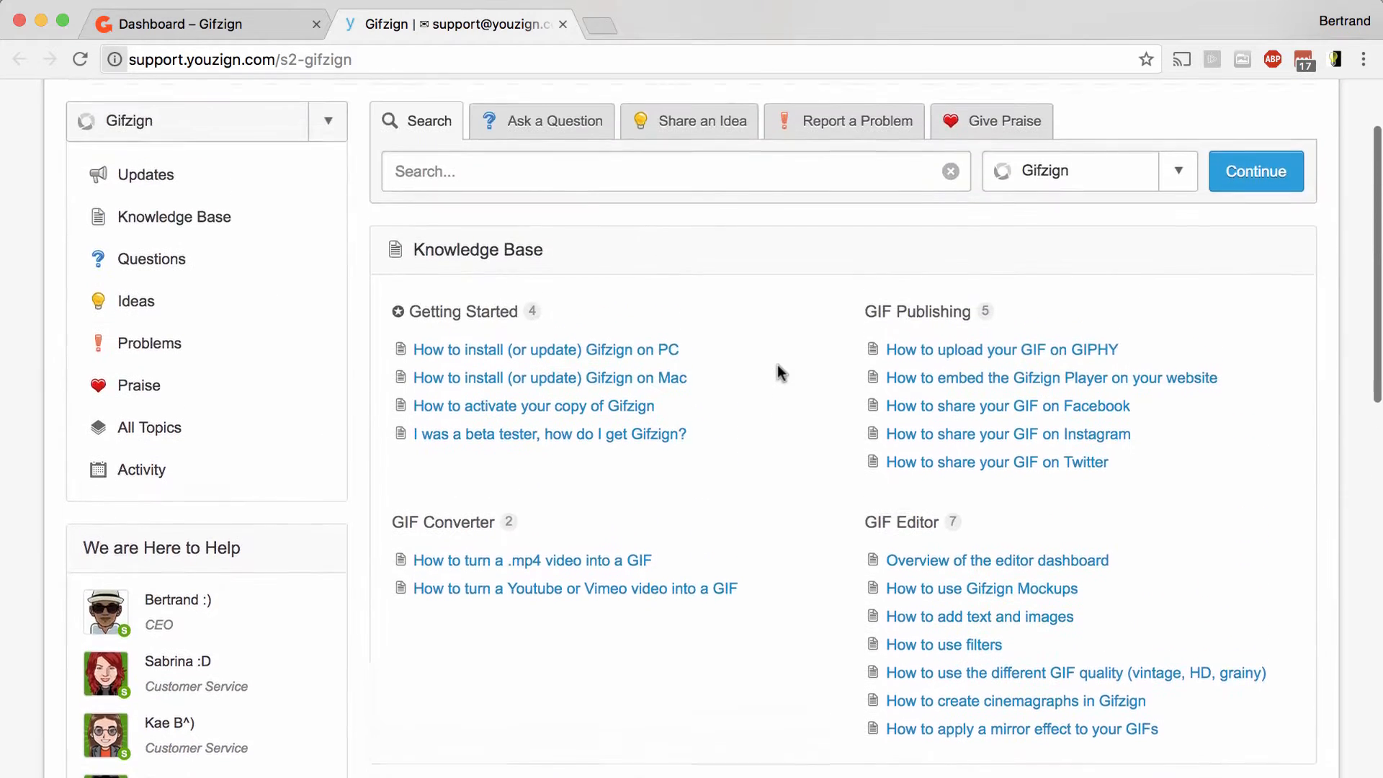
scroll(776, 365, up, 3)
scroll(776, 365, down, 2)
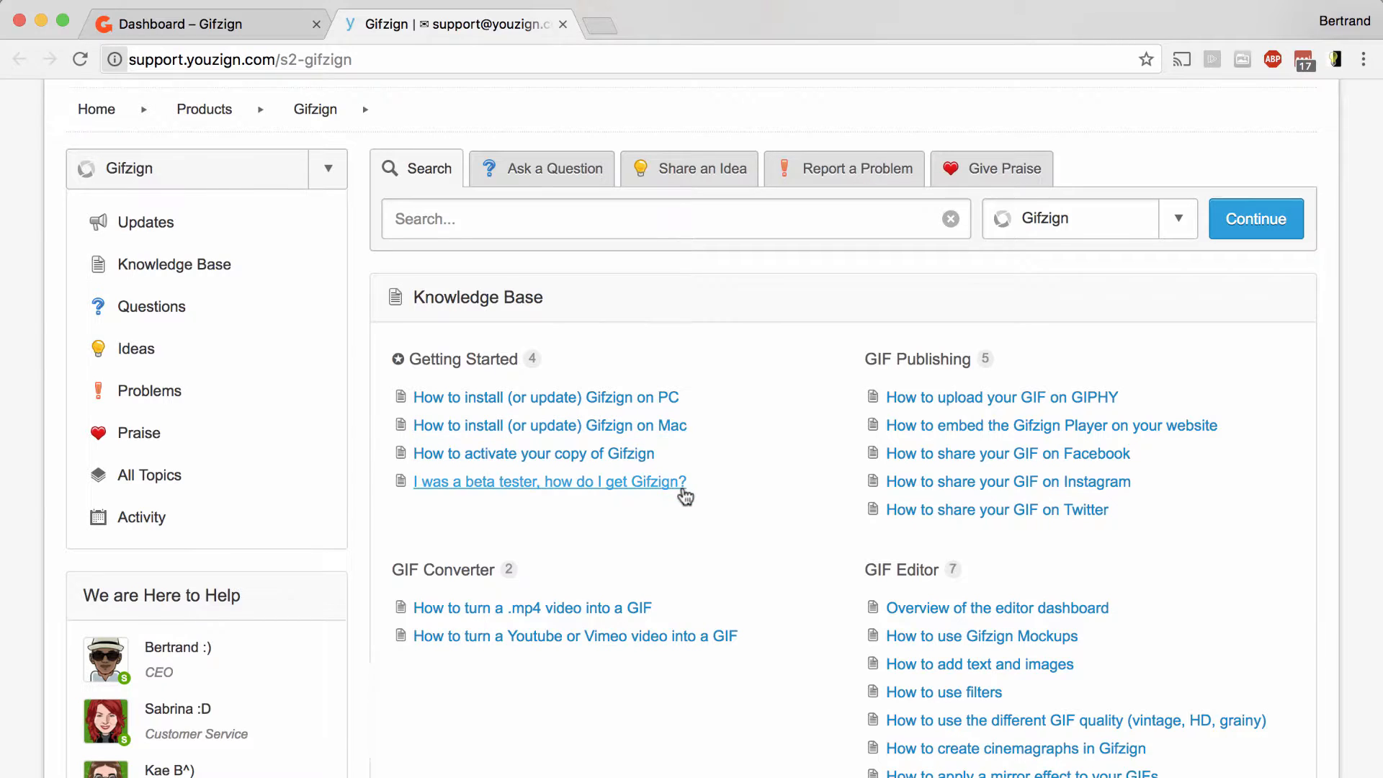
scroll(682, 490, up, 1)
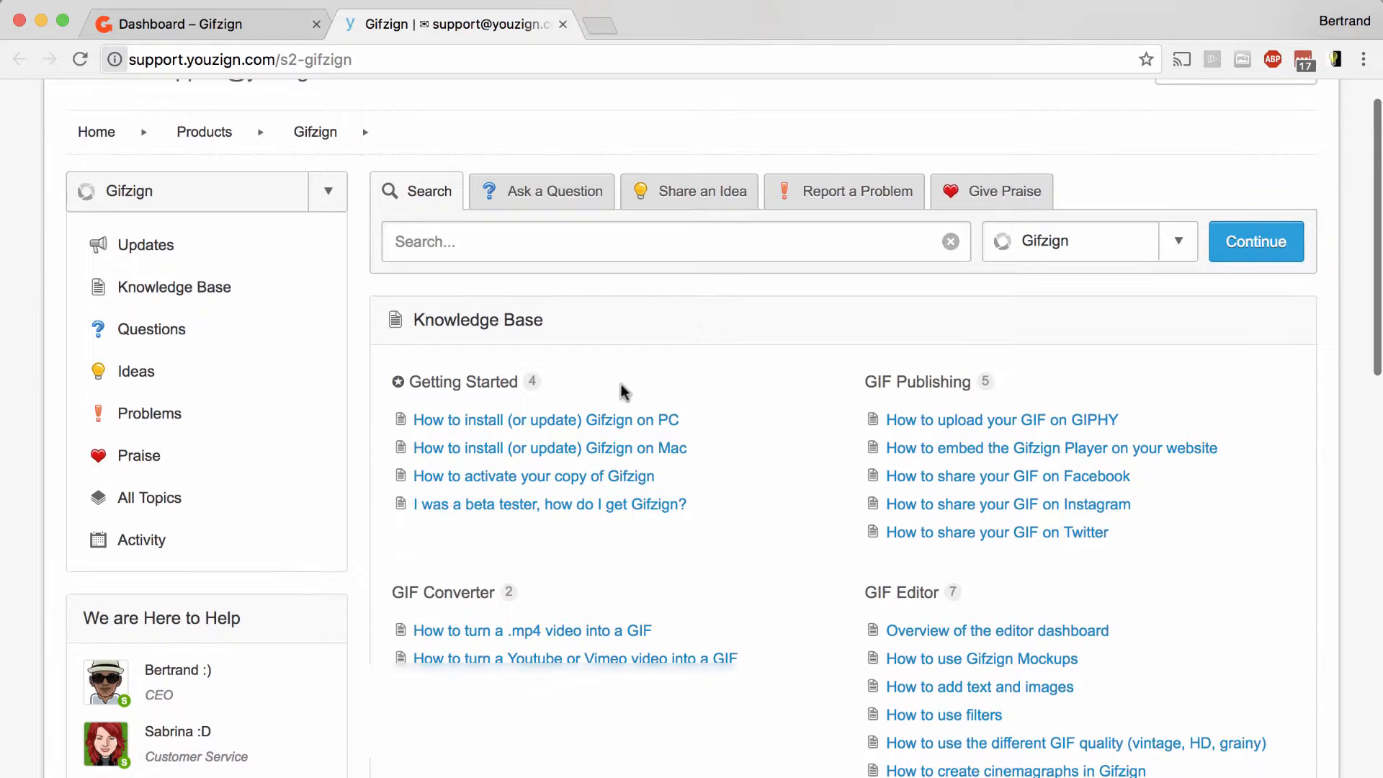
scroll(624, 391, up, 1)
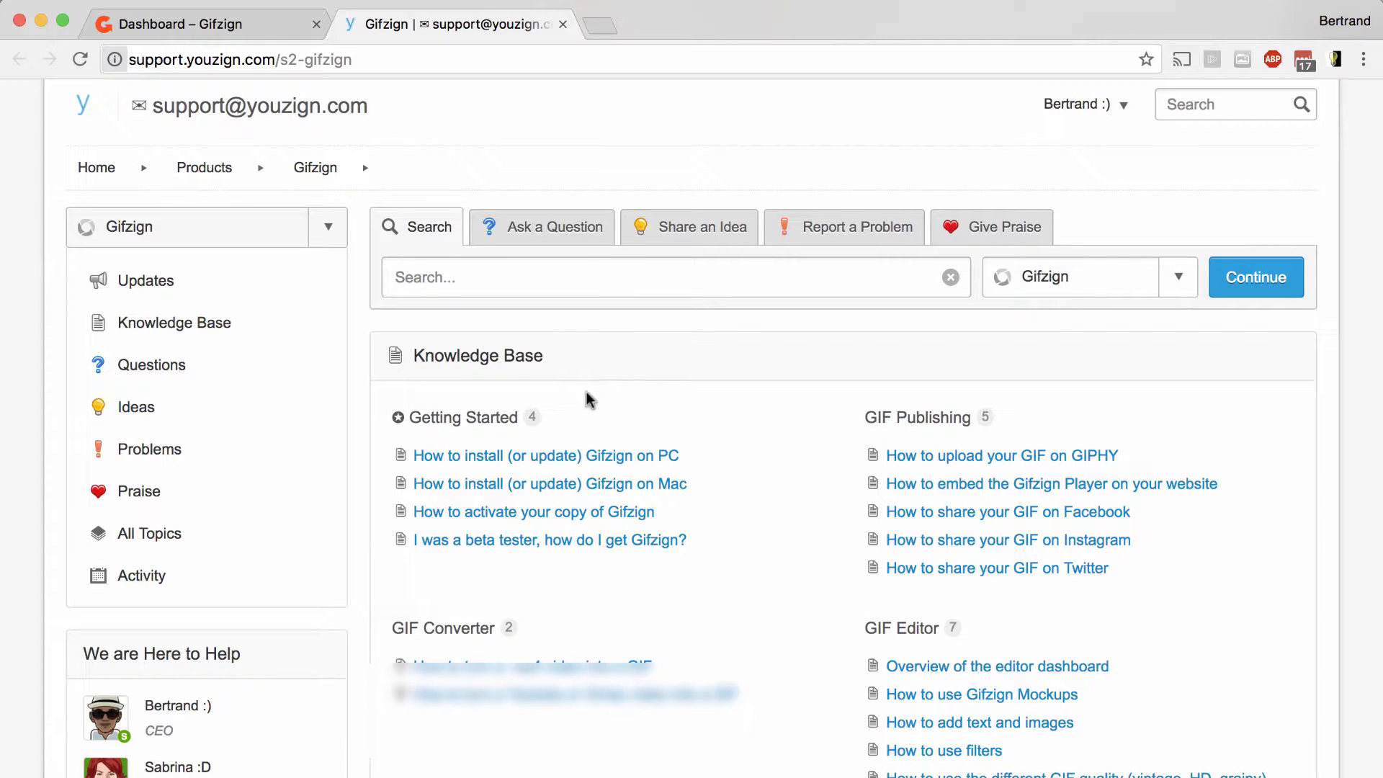
scroll(577, 387, up, 1)
scroll(576, 379, up, 1)
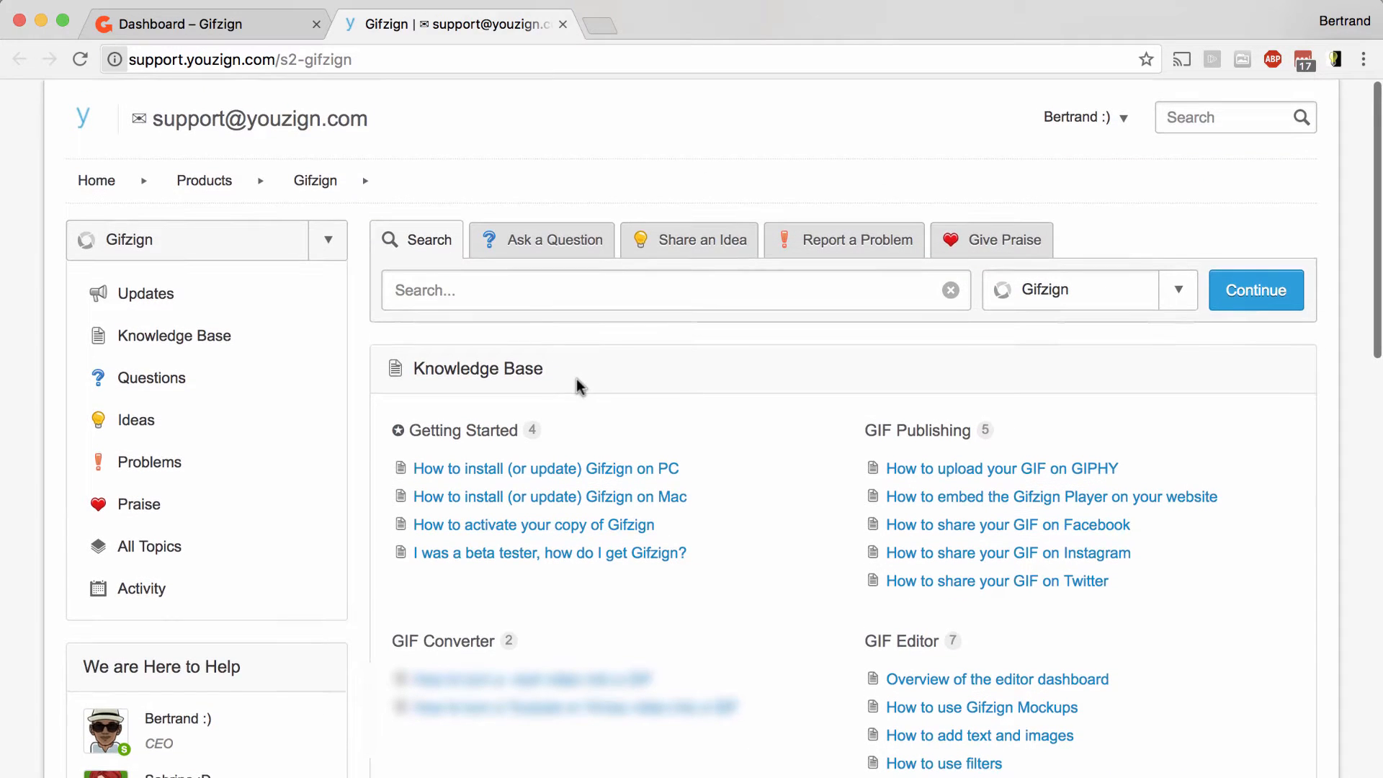
click(224, 25)
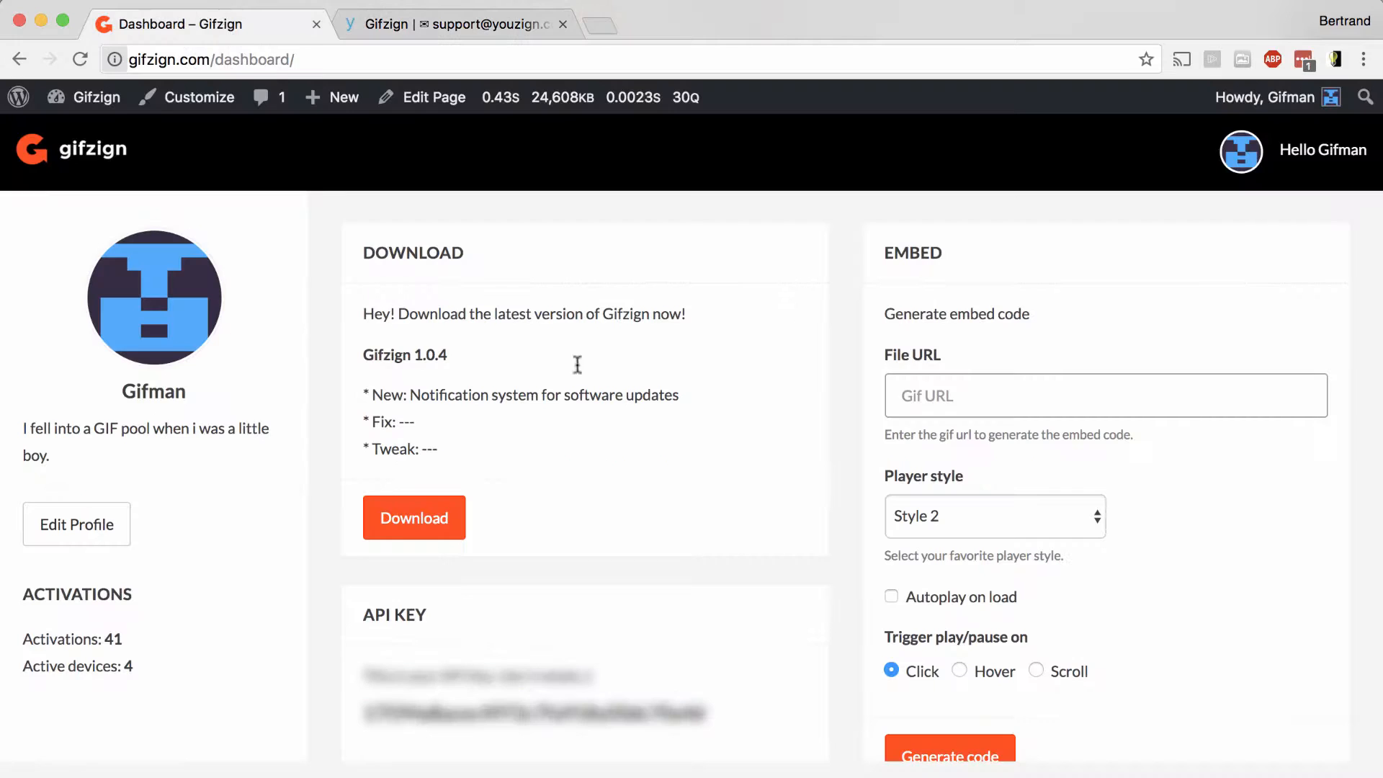
click(950, 393)
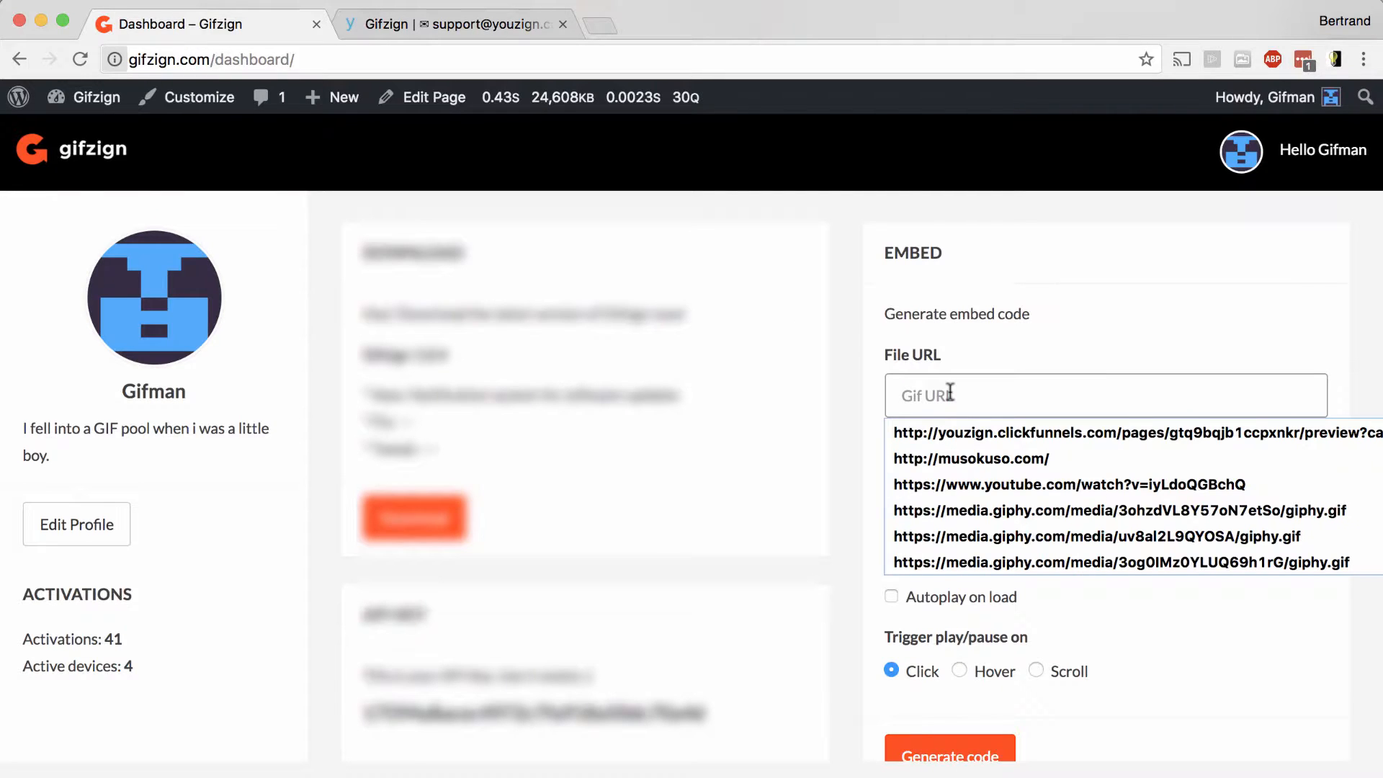
key(Down)
key(Down)
key(Down)
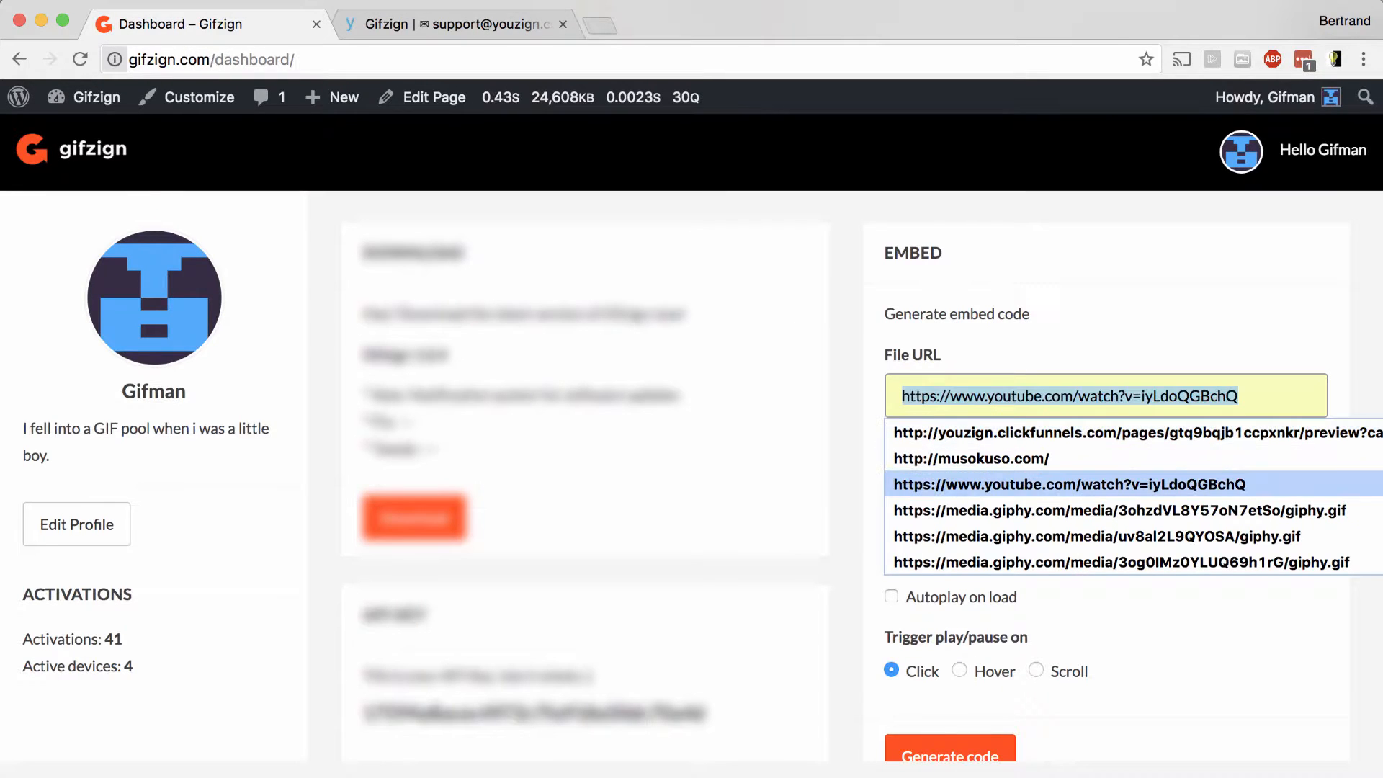
key(Down)
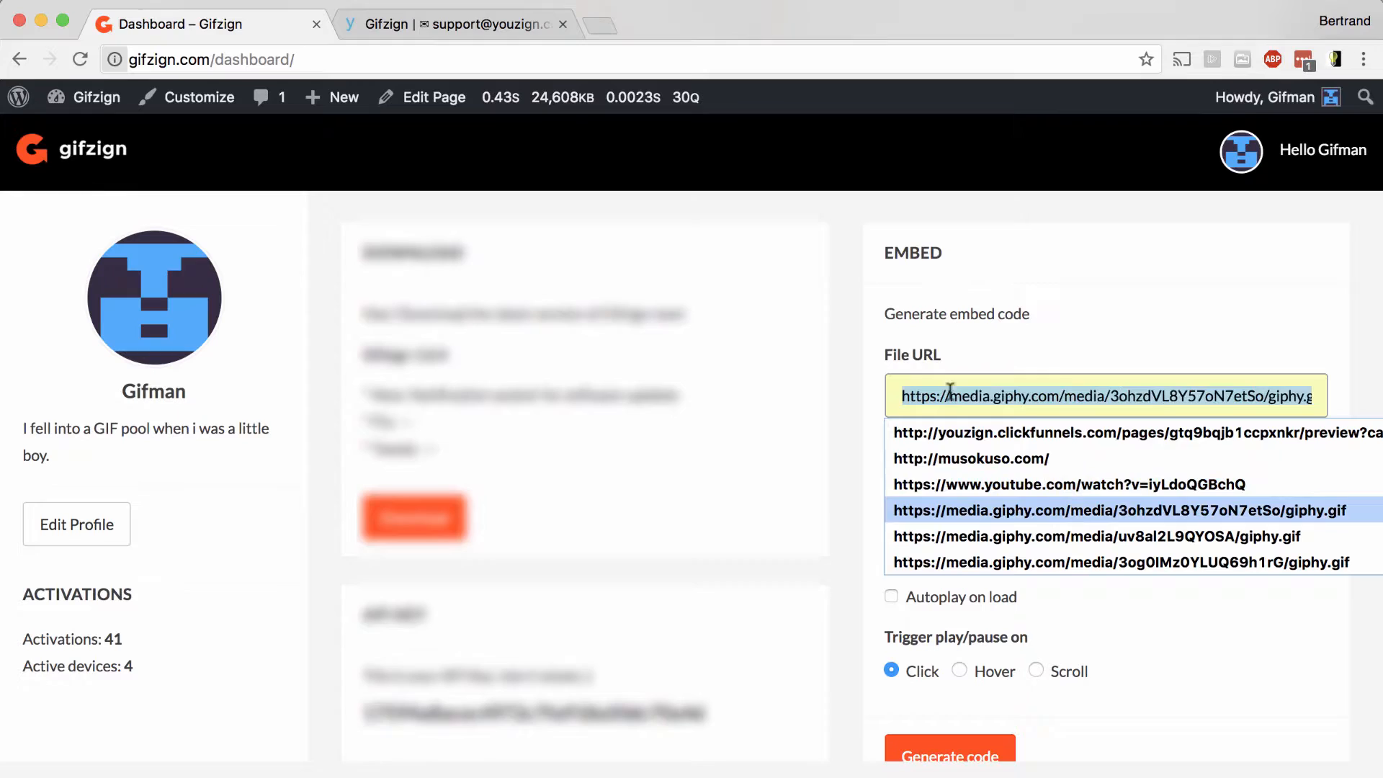
click(992, 513)
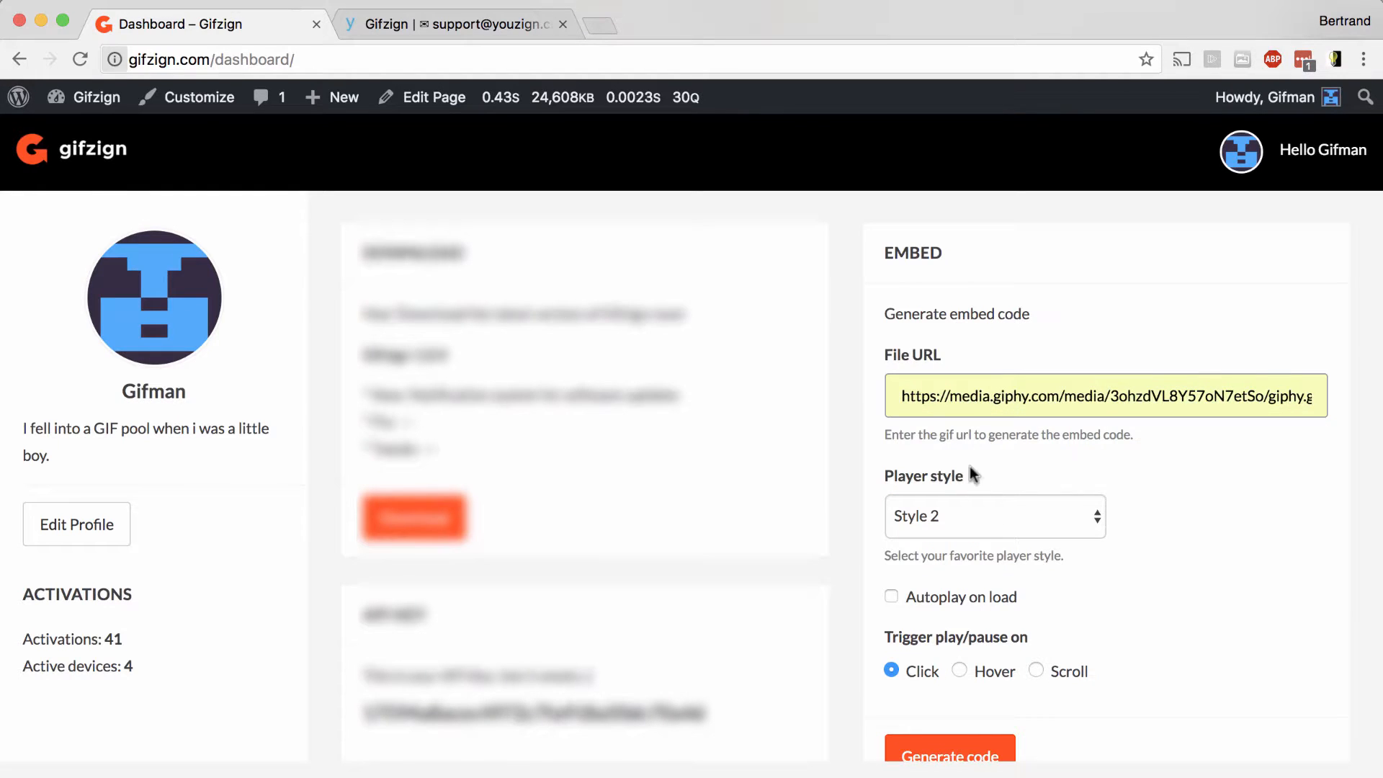
triple_click(914, 401)
click(1037, 368)
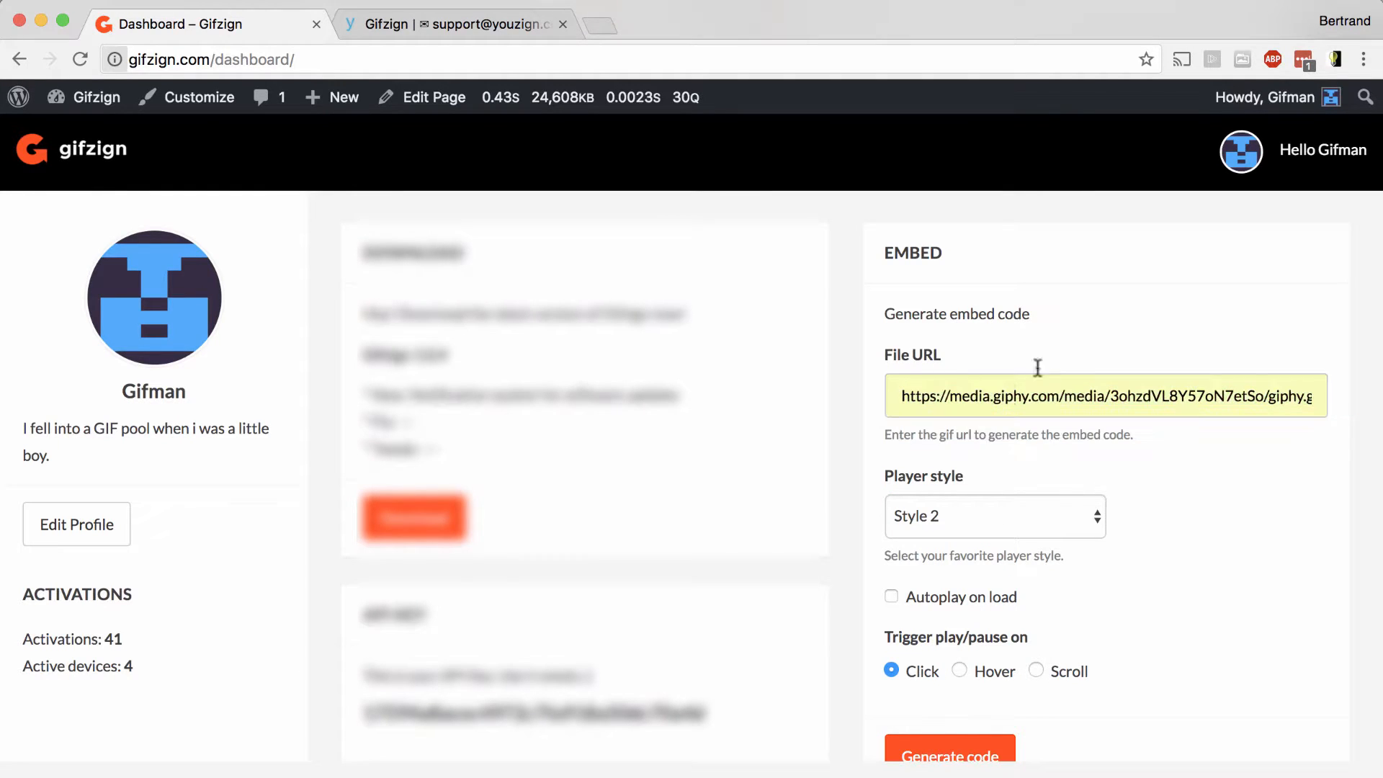
double_click(1009, 396)
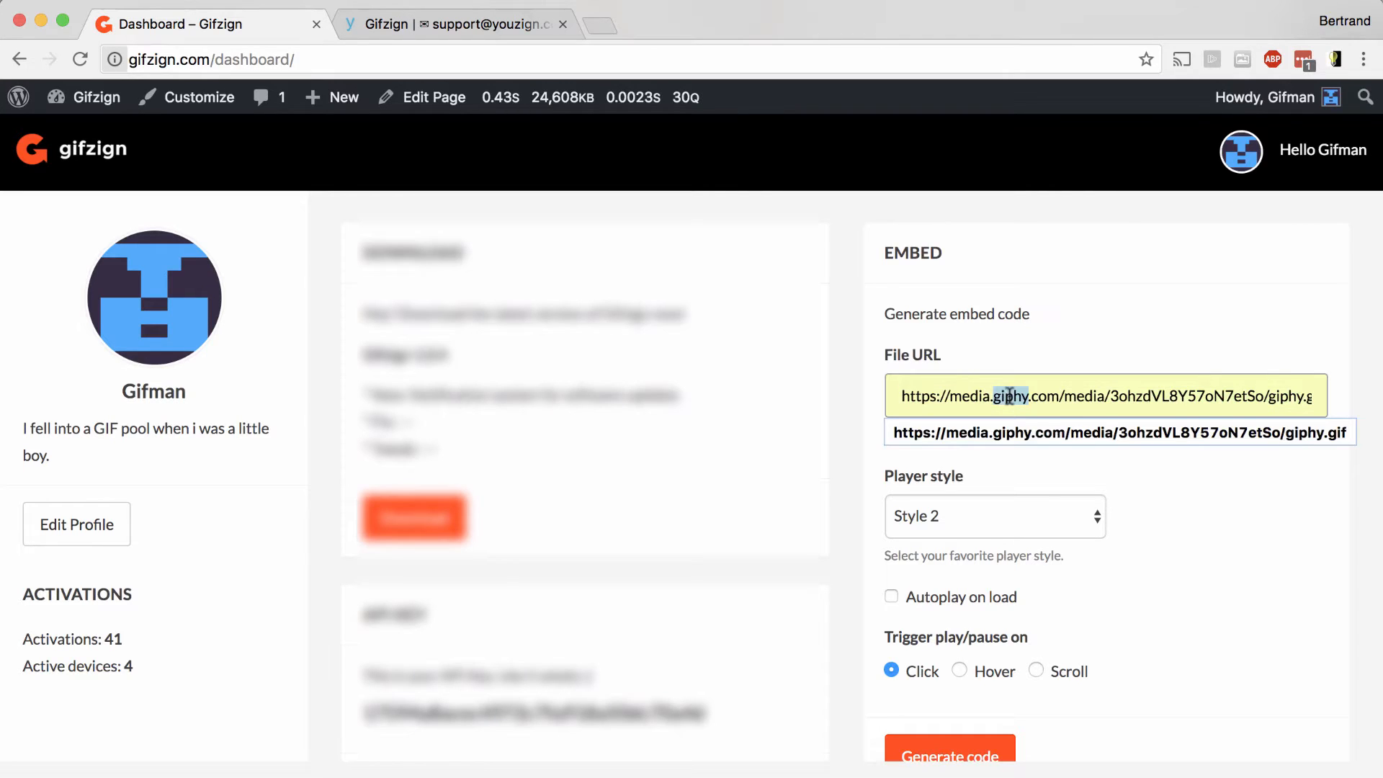
triple_click(1009, 396)
click(1022, 377)
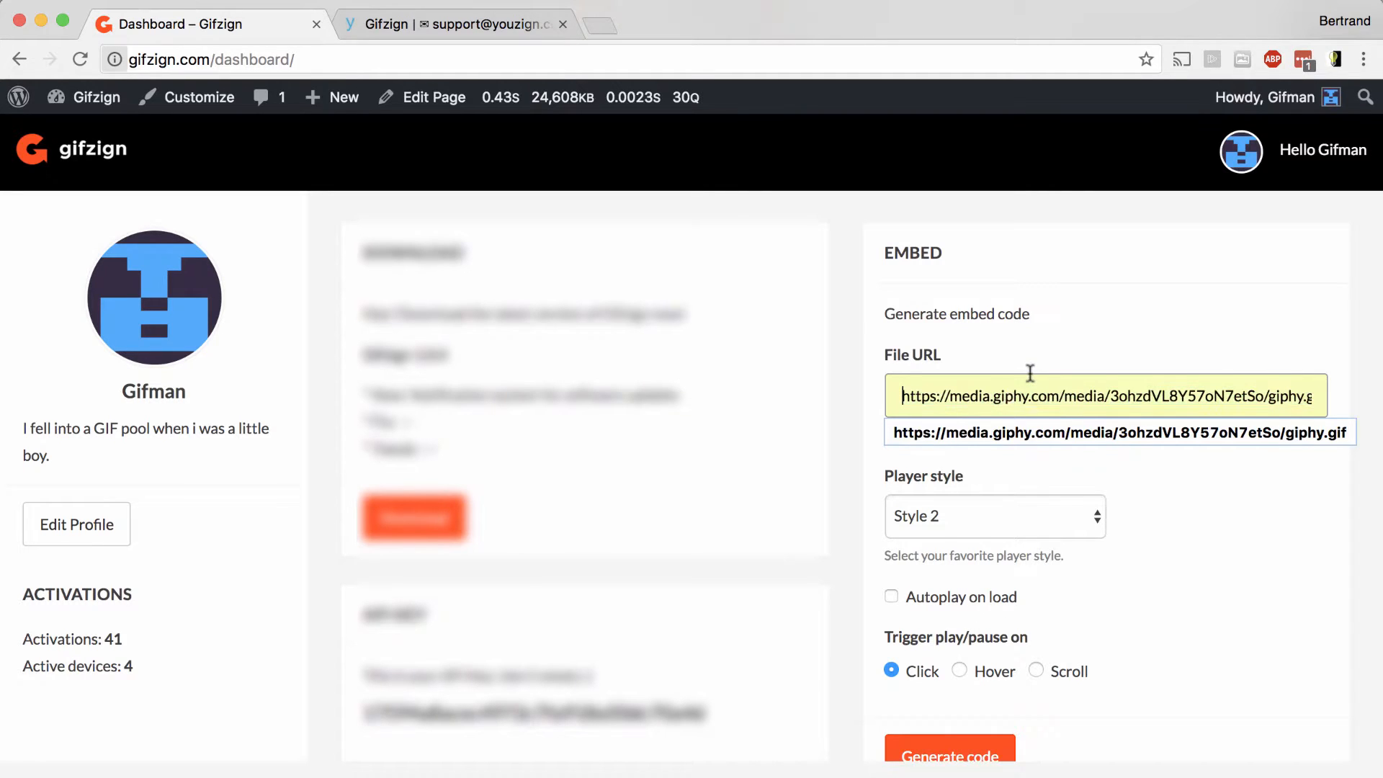
click(949, 364)
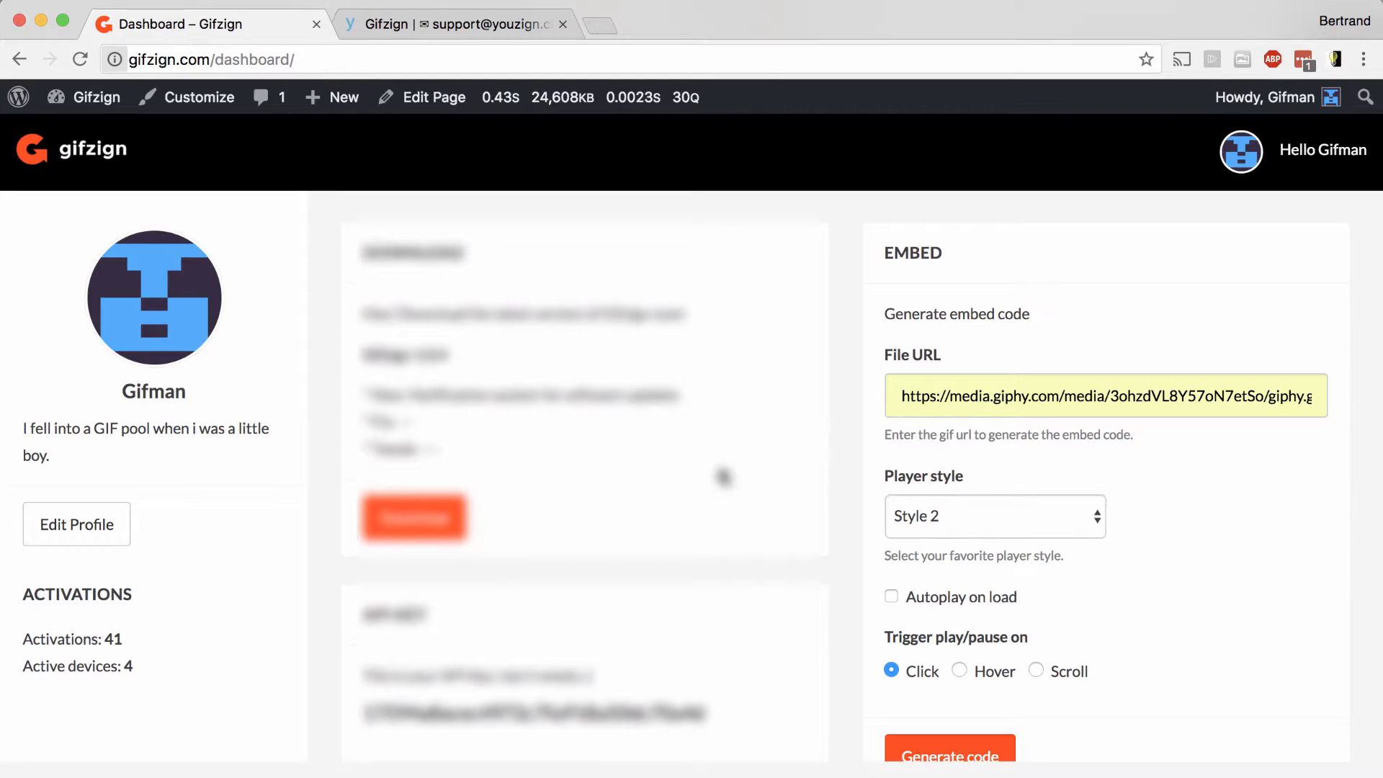
Review the player styles, keep Style 2 with autoplay off and the Click trigger, and generate the embed code.
click(974, 517)
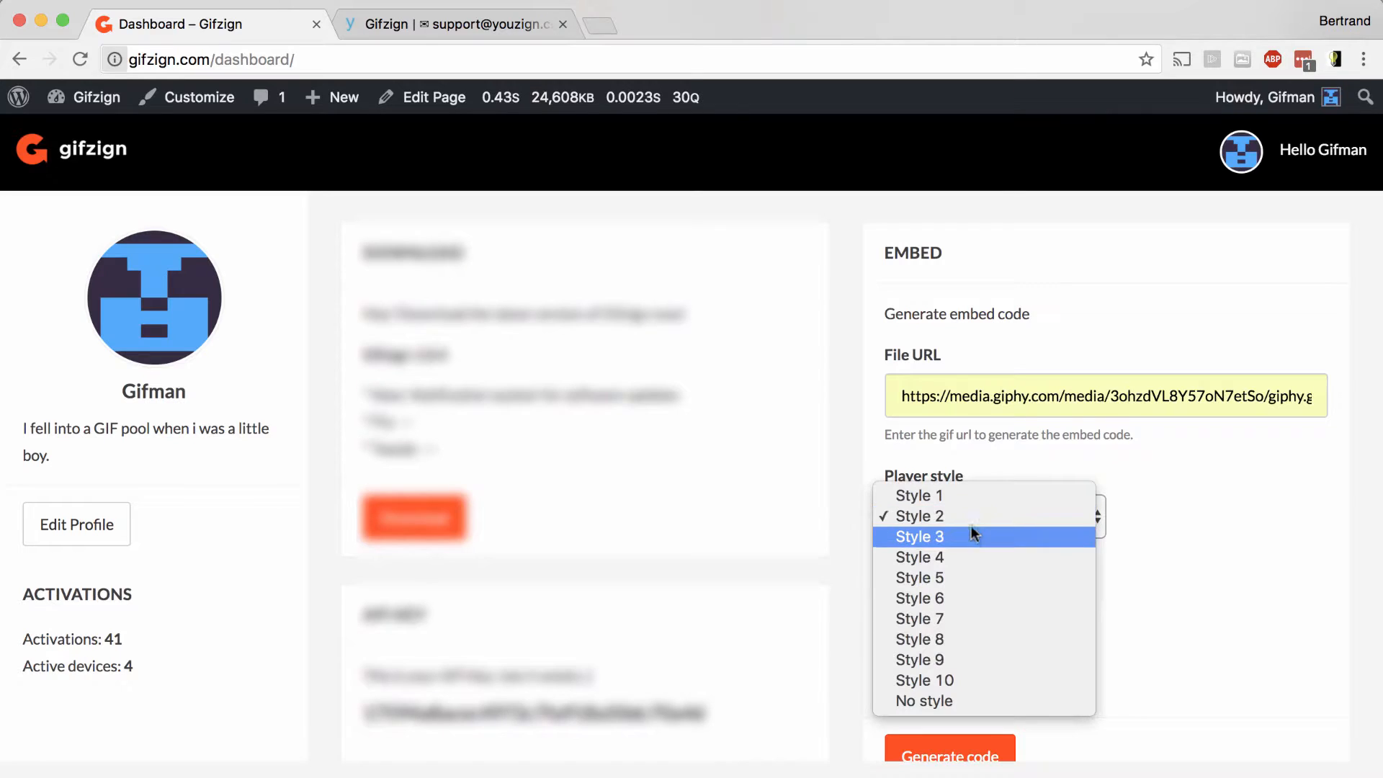
click(993, 522)
scroll(1116, 555, down, 1)
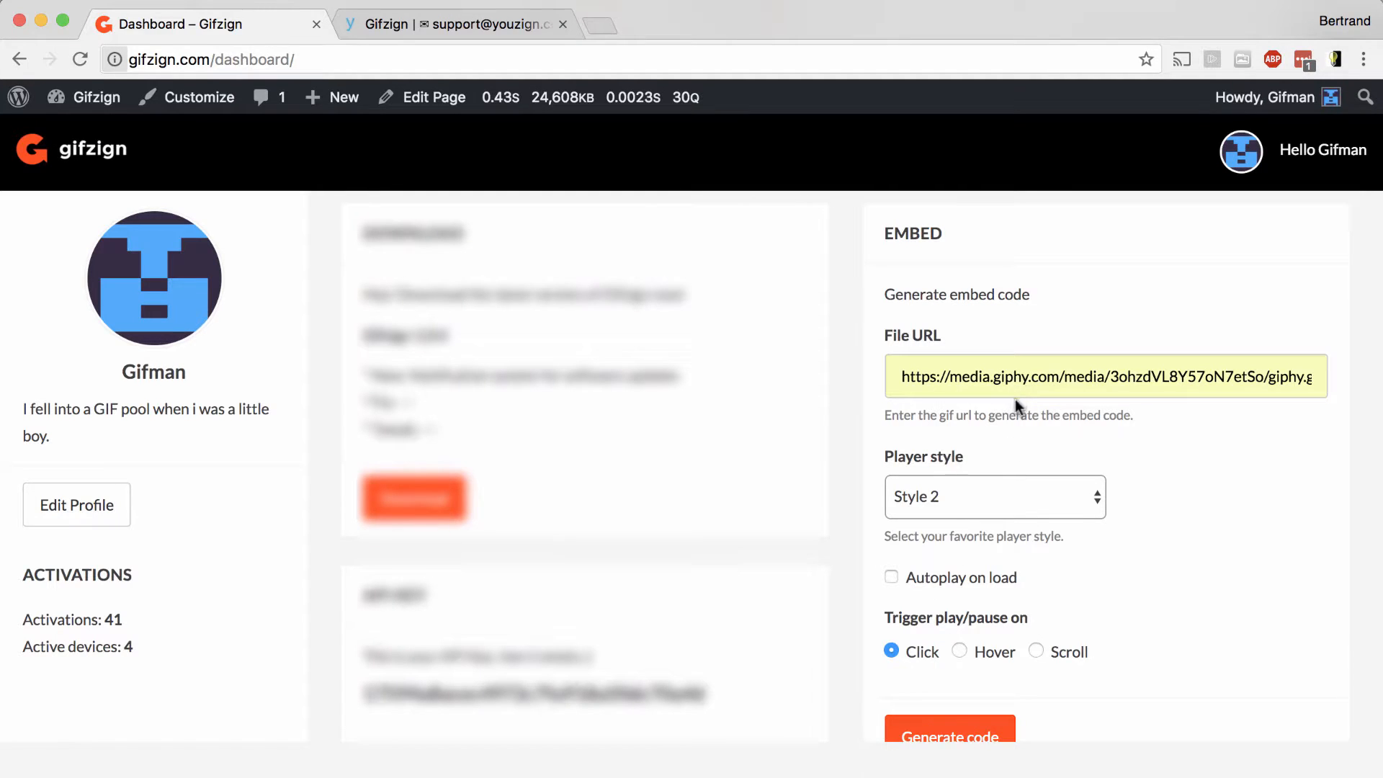
click(935, 585)
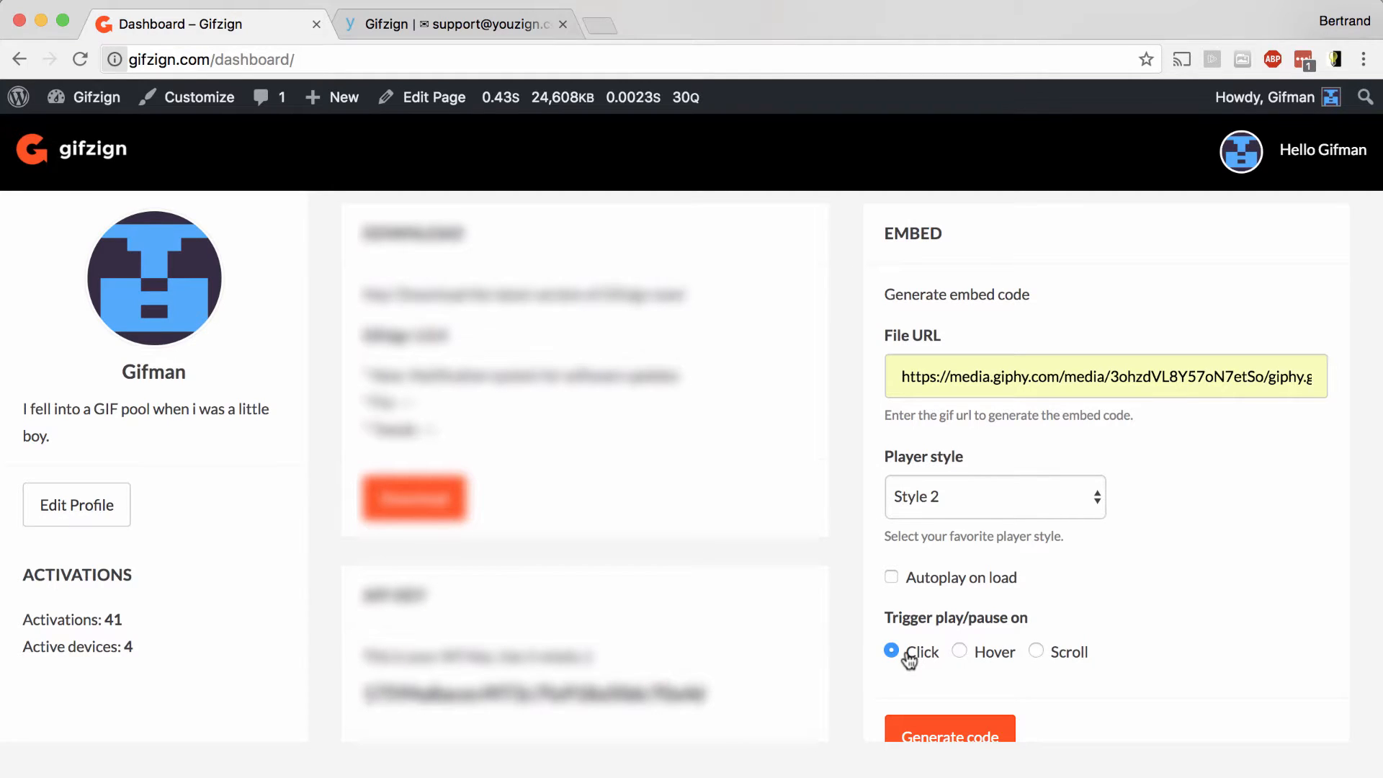
scroll(909, 659, down, 1)
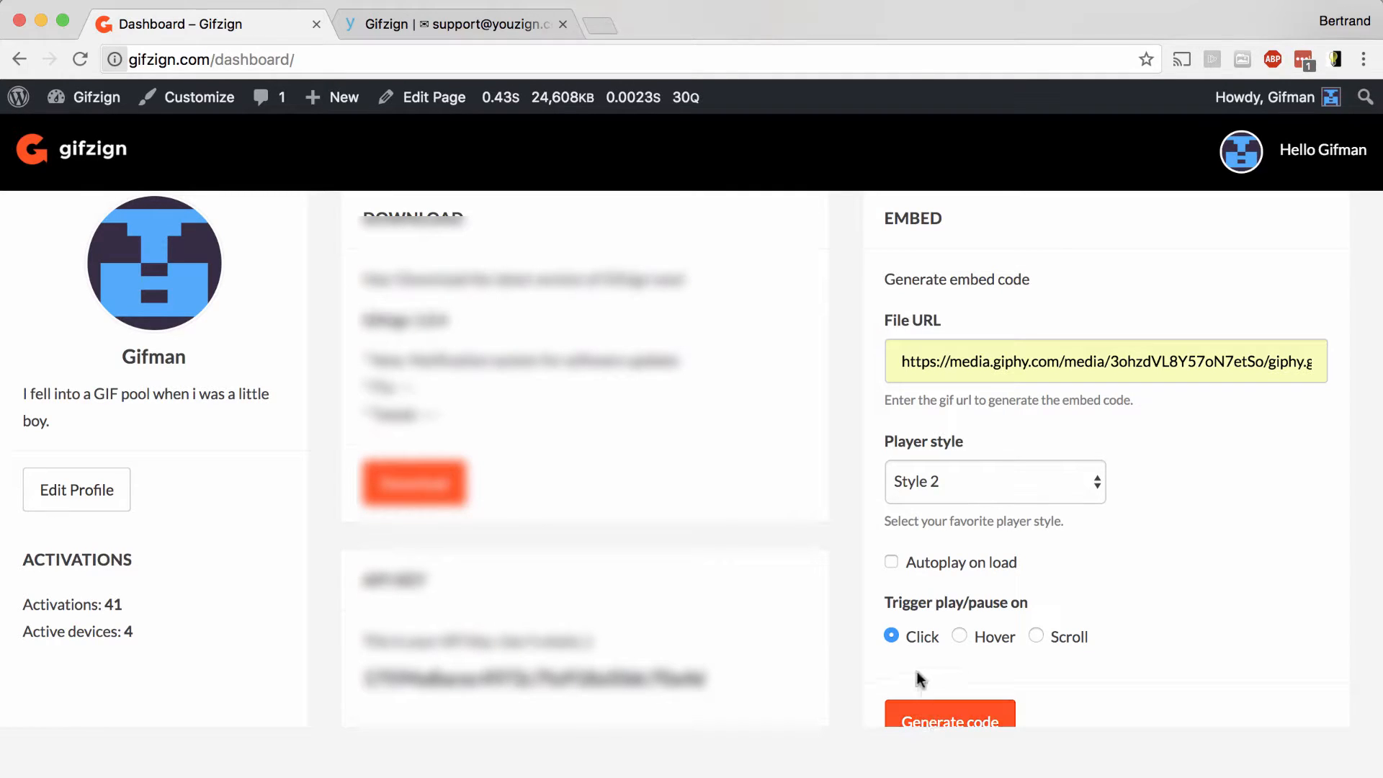
click(925, 722)
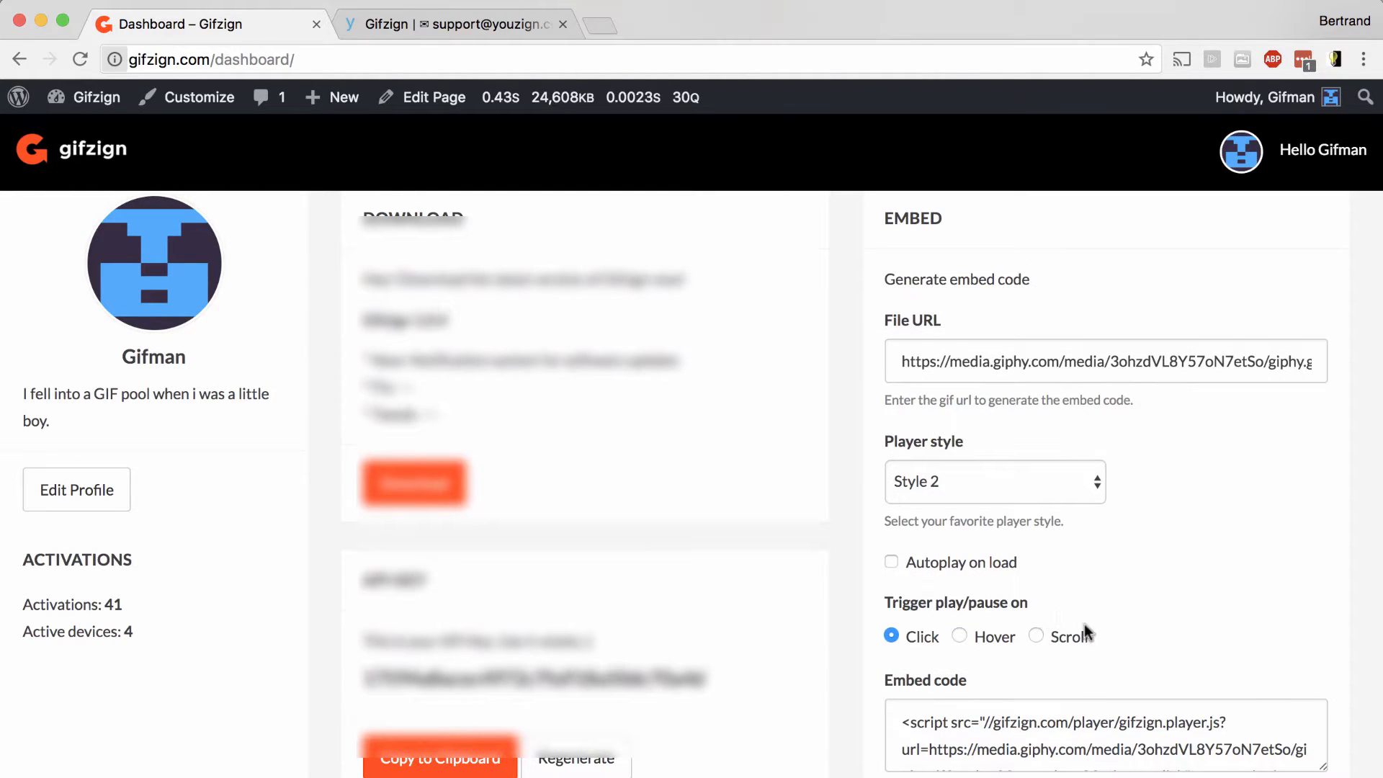
Copy the generated embed code to the clipboard.
scroll(1206, 615, down, 2)
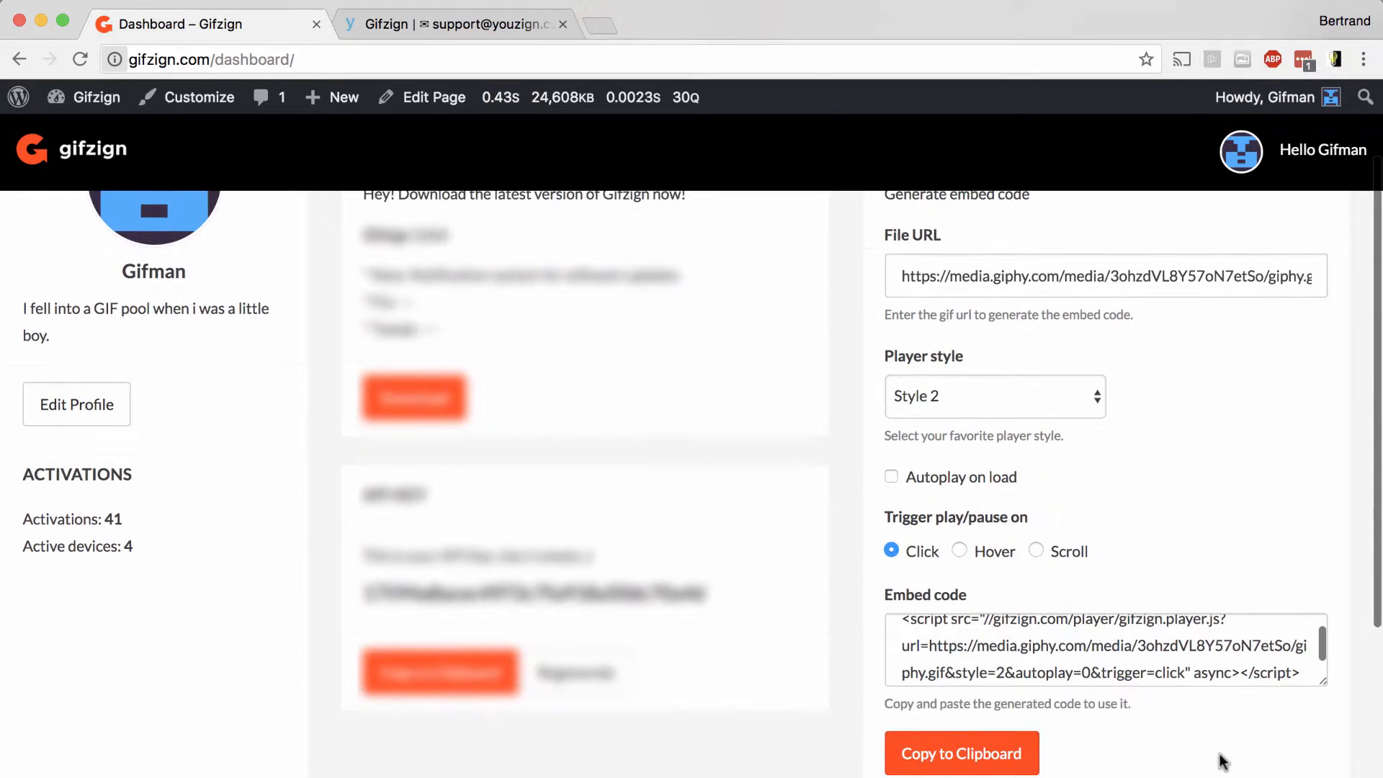
scroll(1222, 760, down, 1)
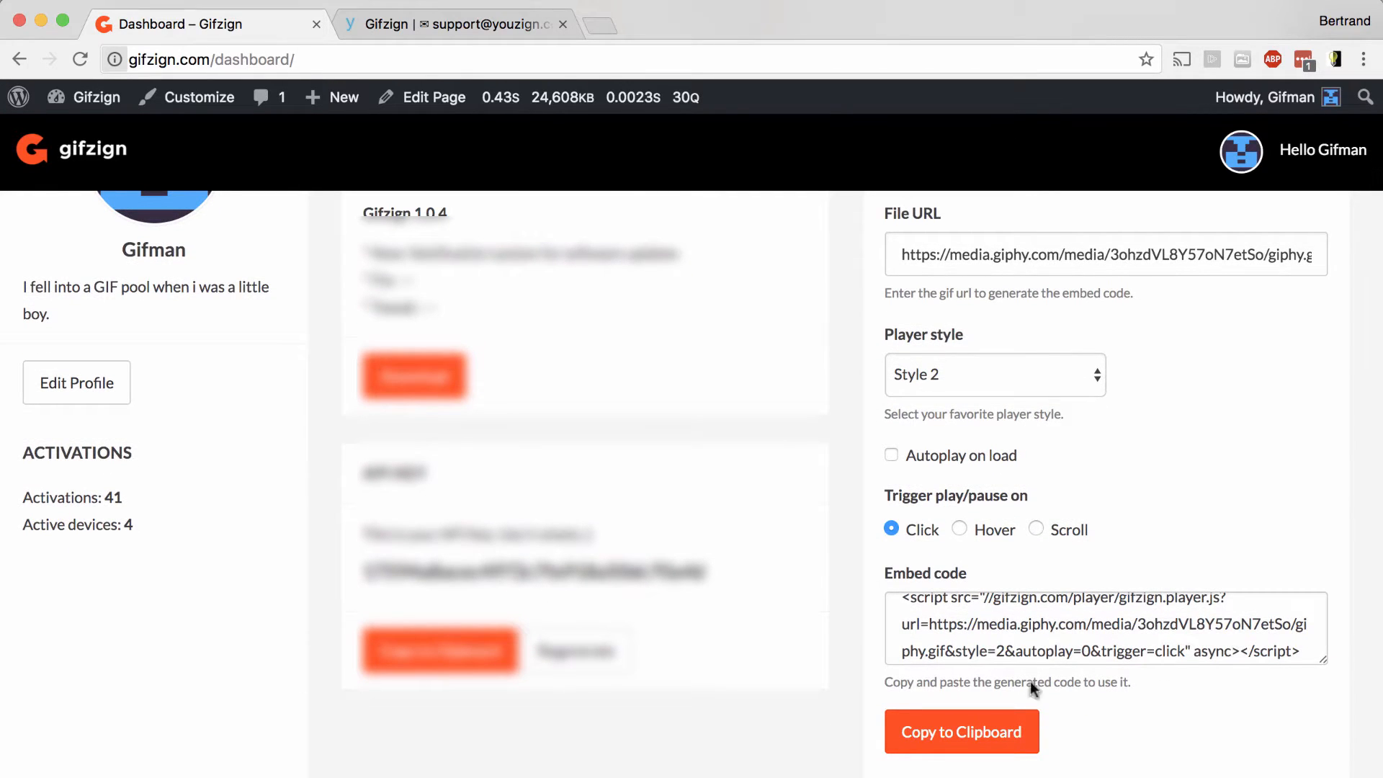
click(1019, 727)
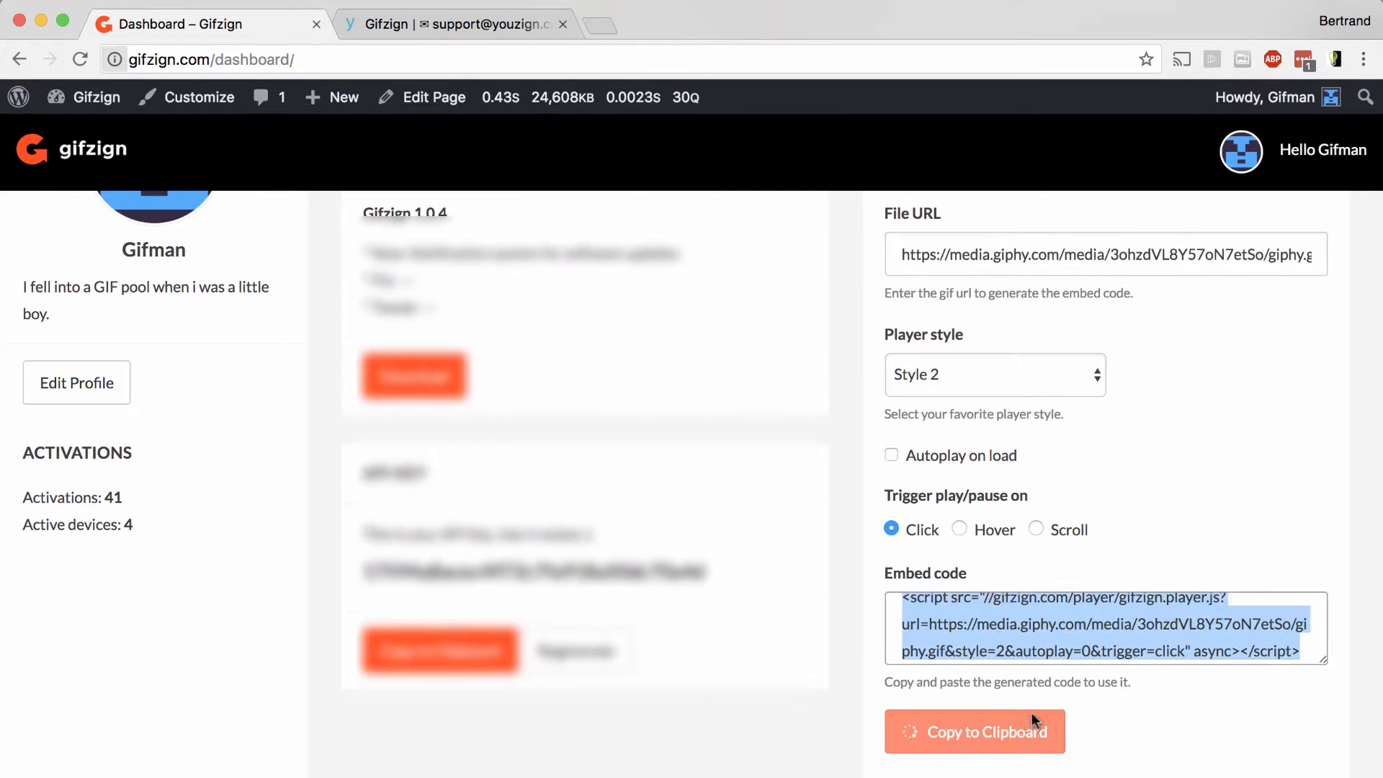
Play and pause the FREE BEERS ALL SUMMER! GIF in the embed player preview.
scroll(1134, 759, down, 10)
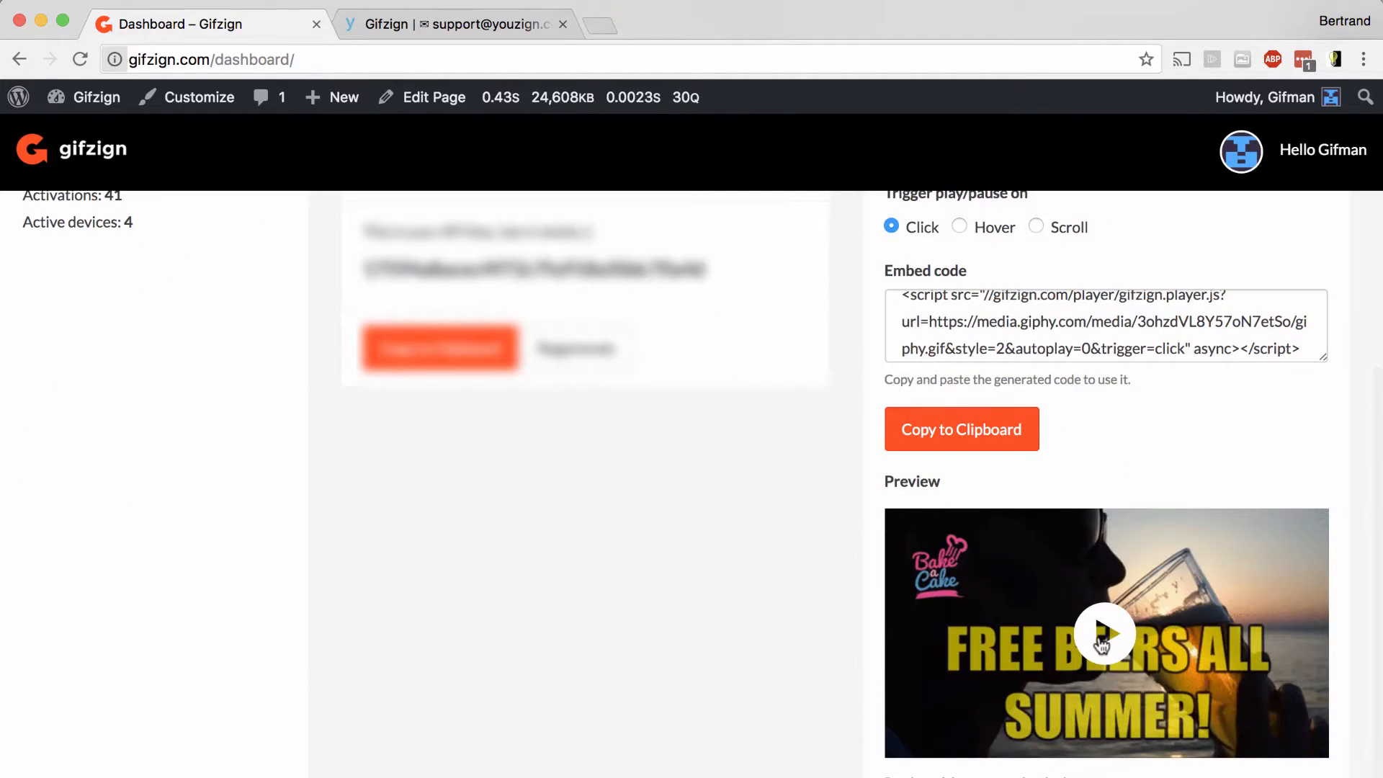
scroll(905, 208, up, 1)
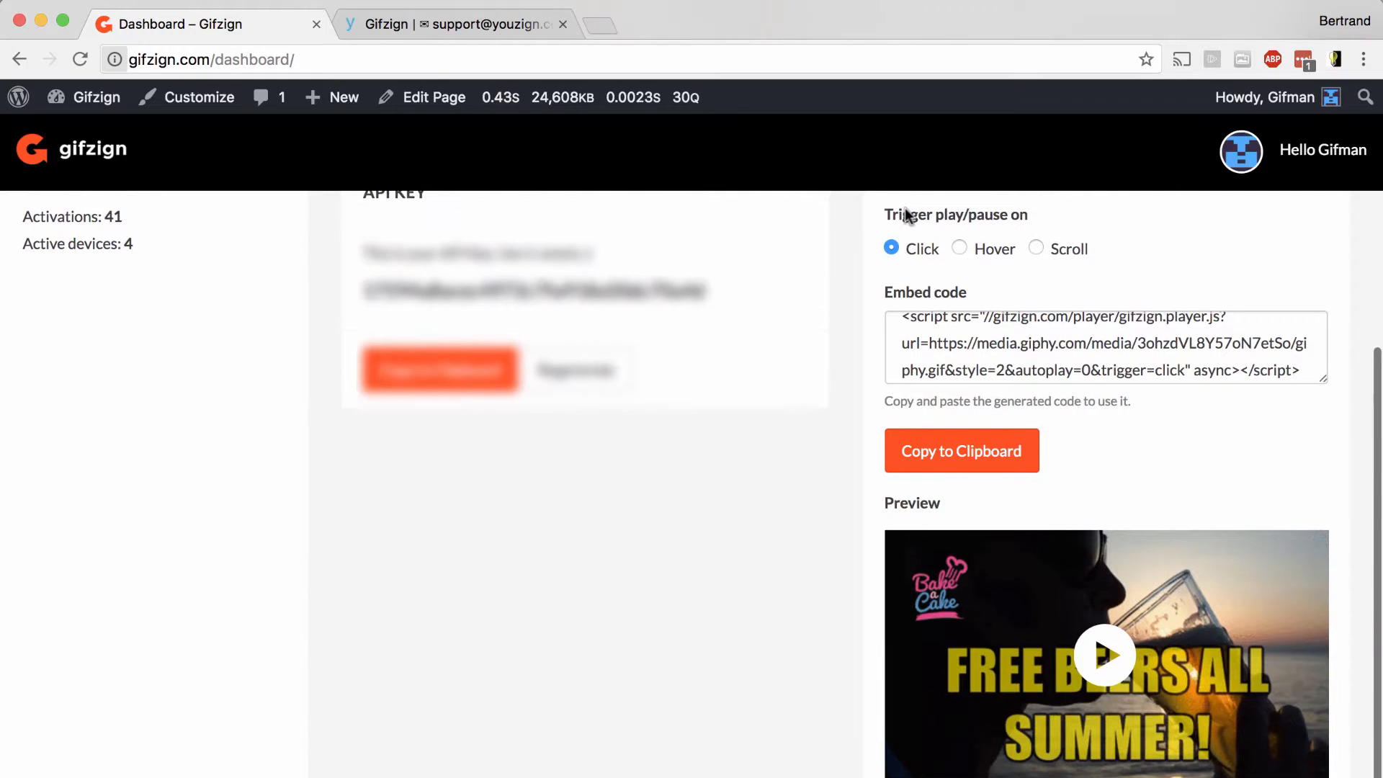
click(1116, 673)
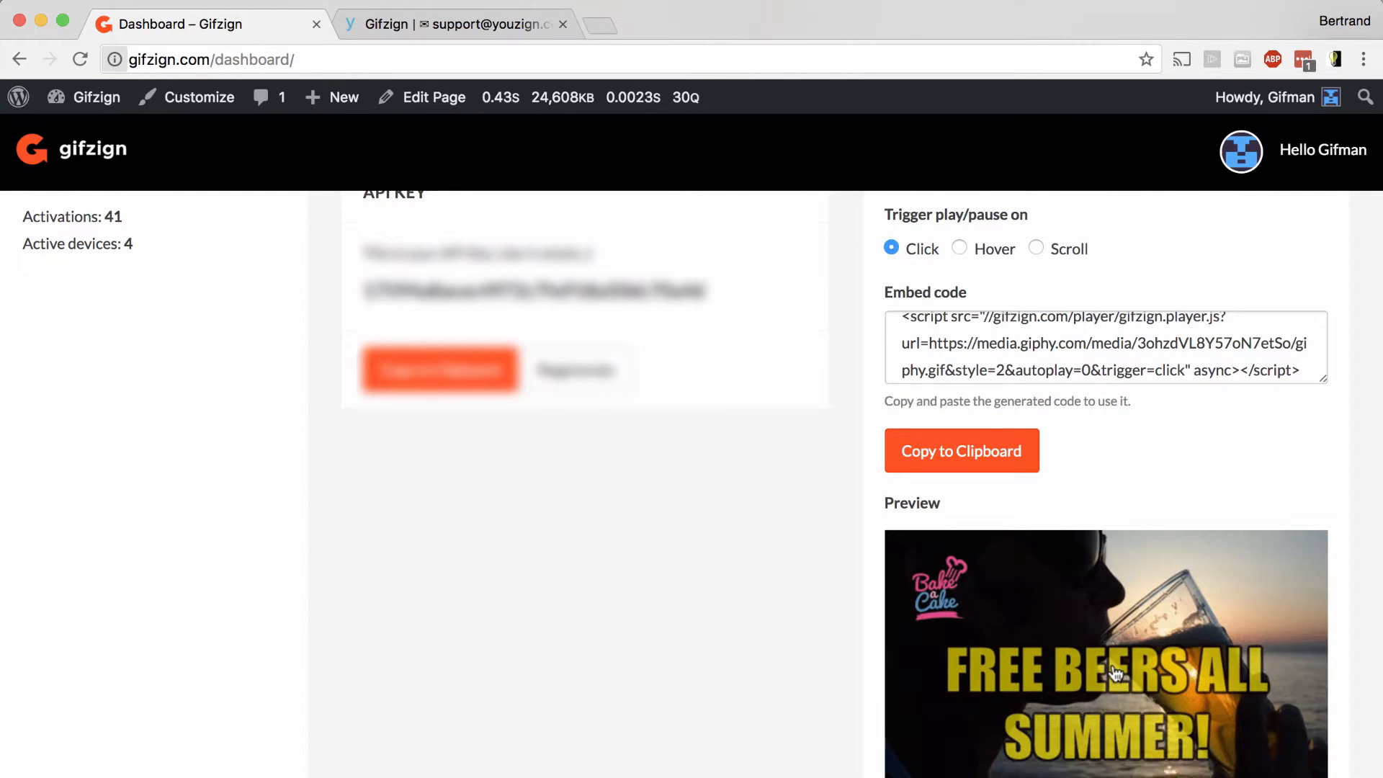
click(1116, 674)
scroll(1120, 670, down, 1)
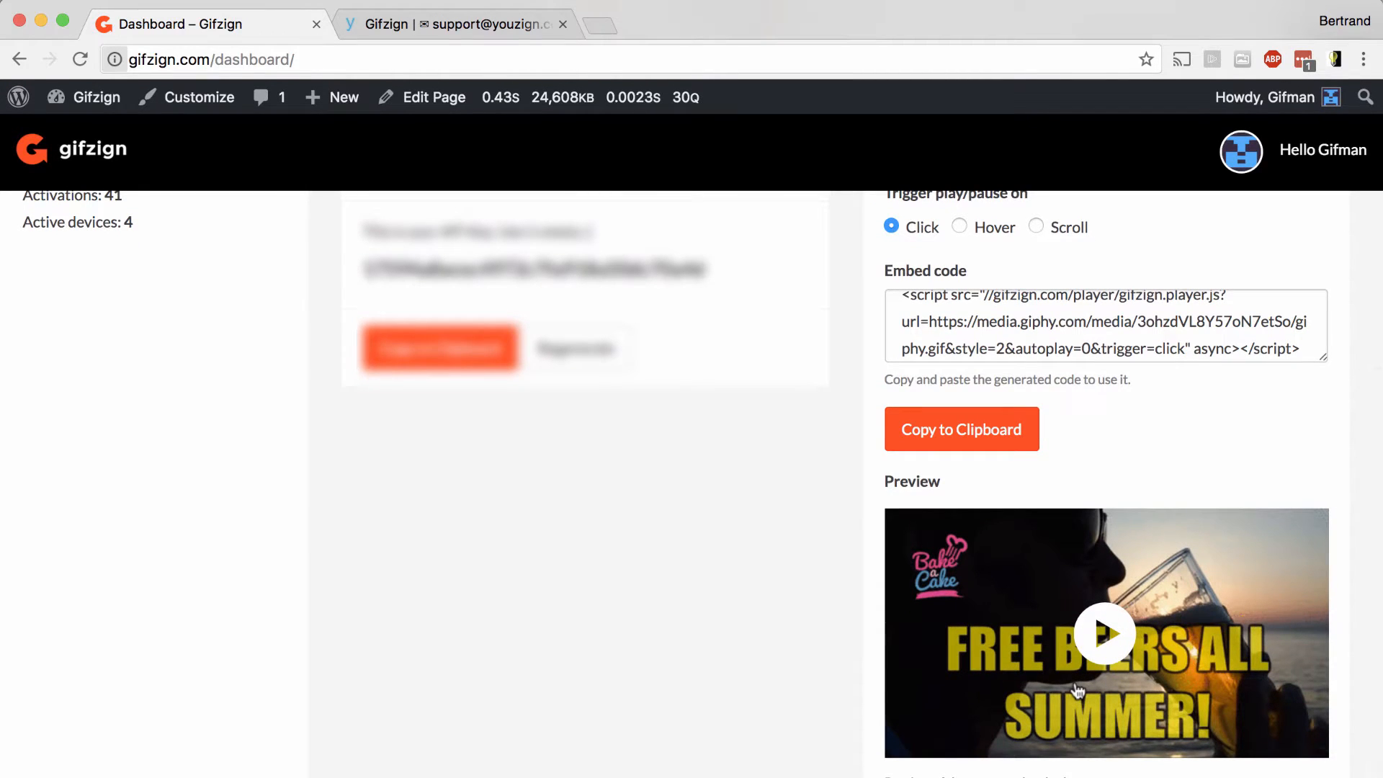
key(super+r)
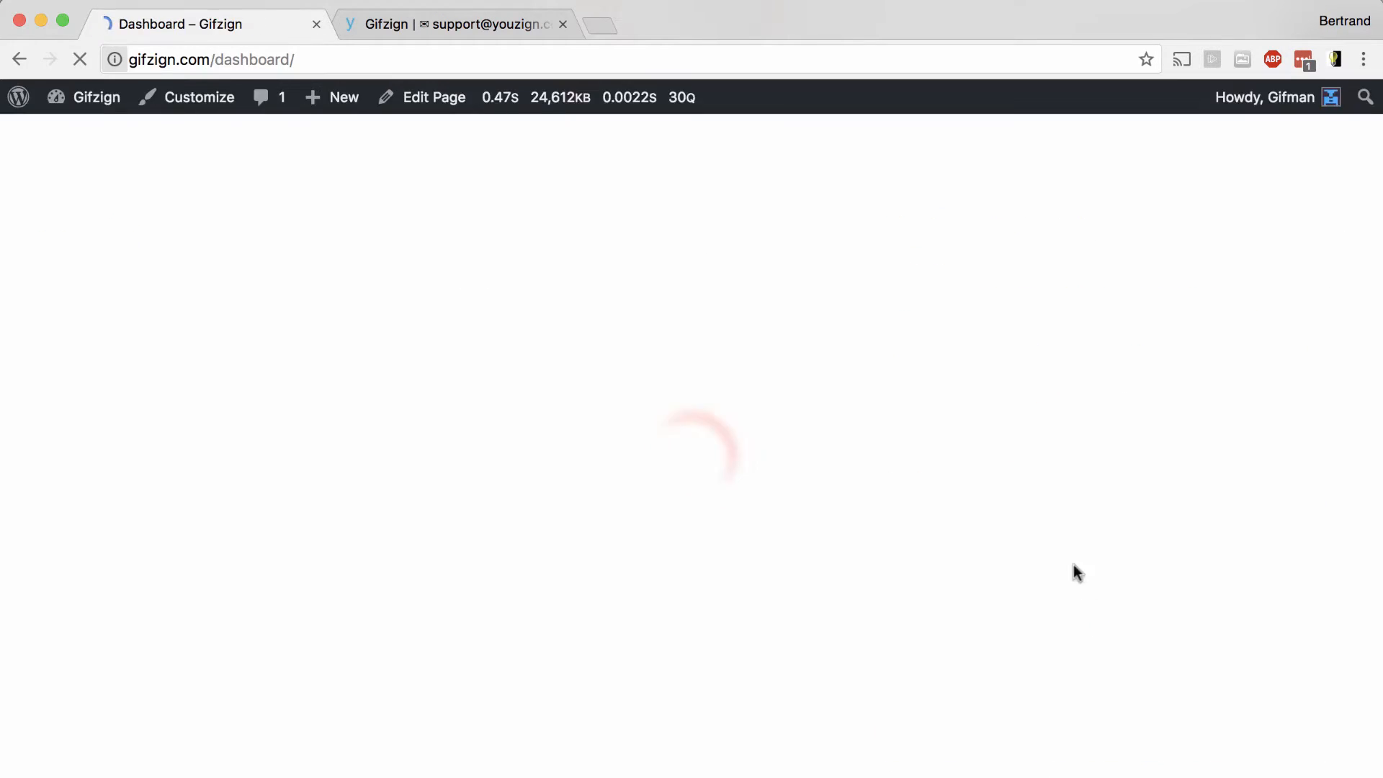
click(953, 364)
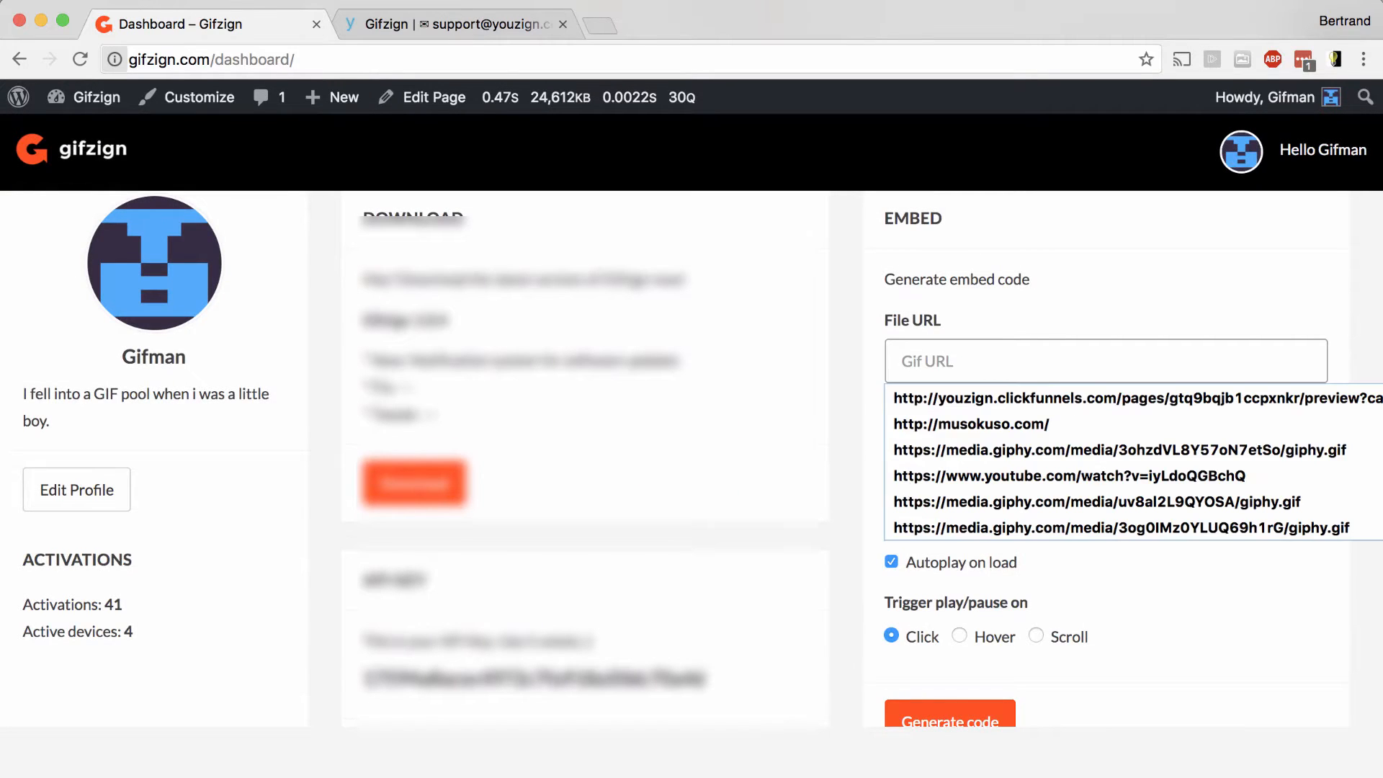
key(Down)
key(Down)
key(Down)
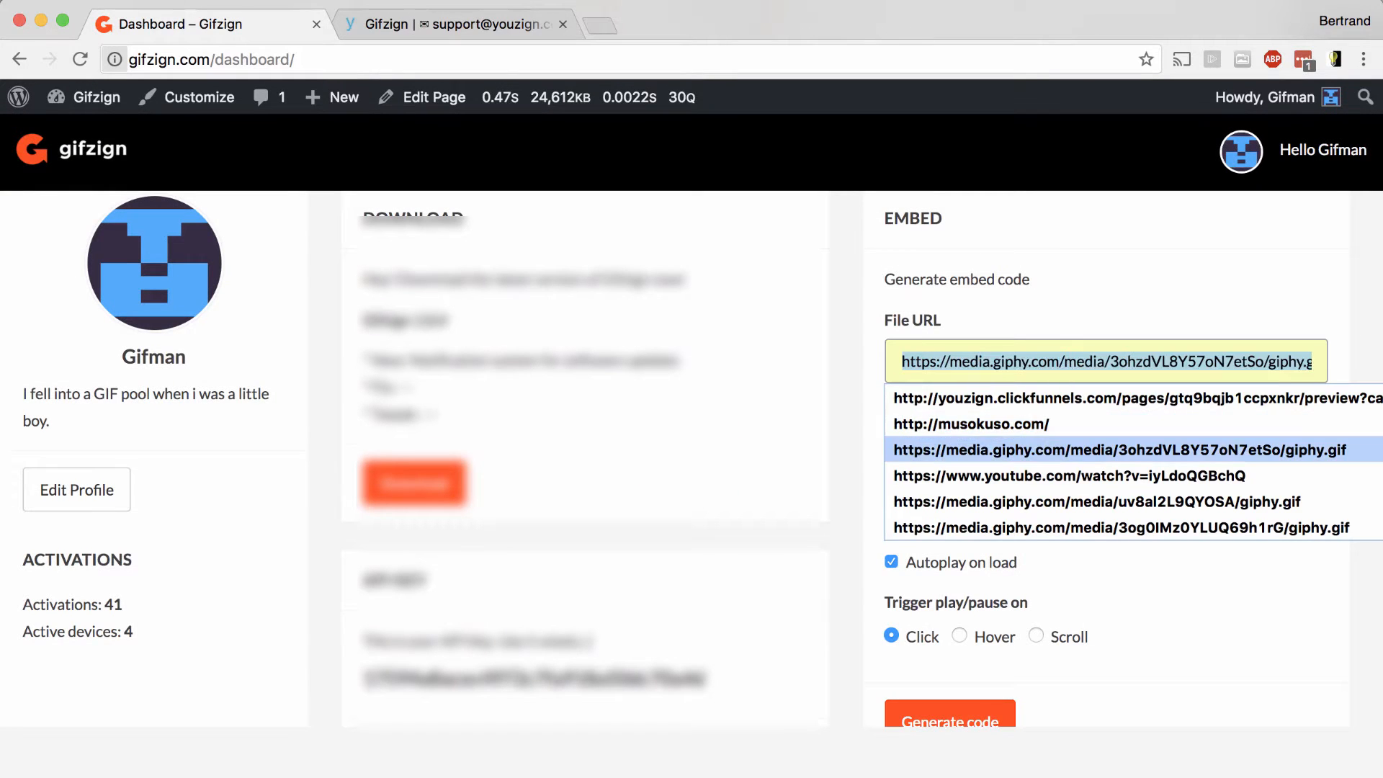
click(1058, 448)
Set the player to Style 3 with the Hover trigger and autoplay off, and generate the embed code.
click(1004, 481)
click(997, 502)
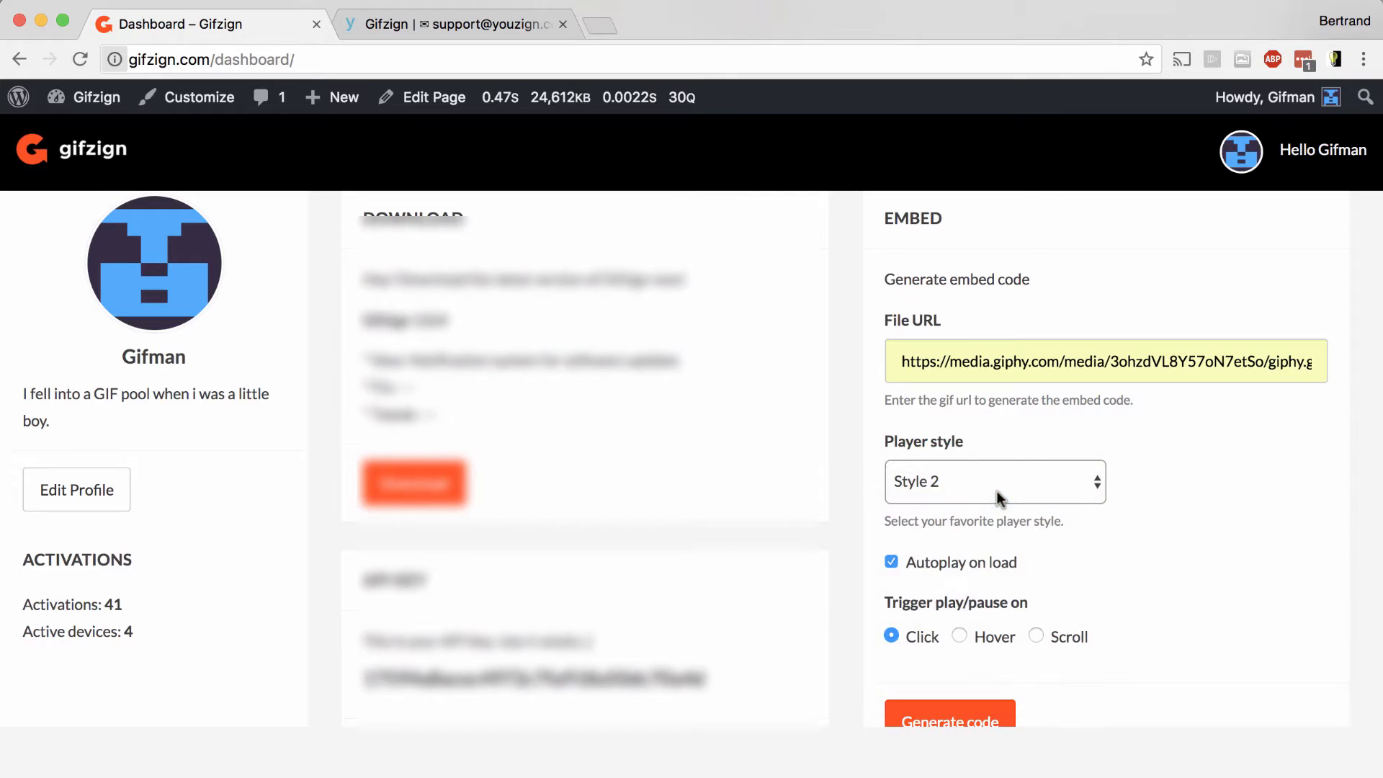
click(996, 491)
click(995, 501)
click(969, 636)
click(893, 564)
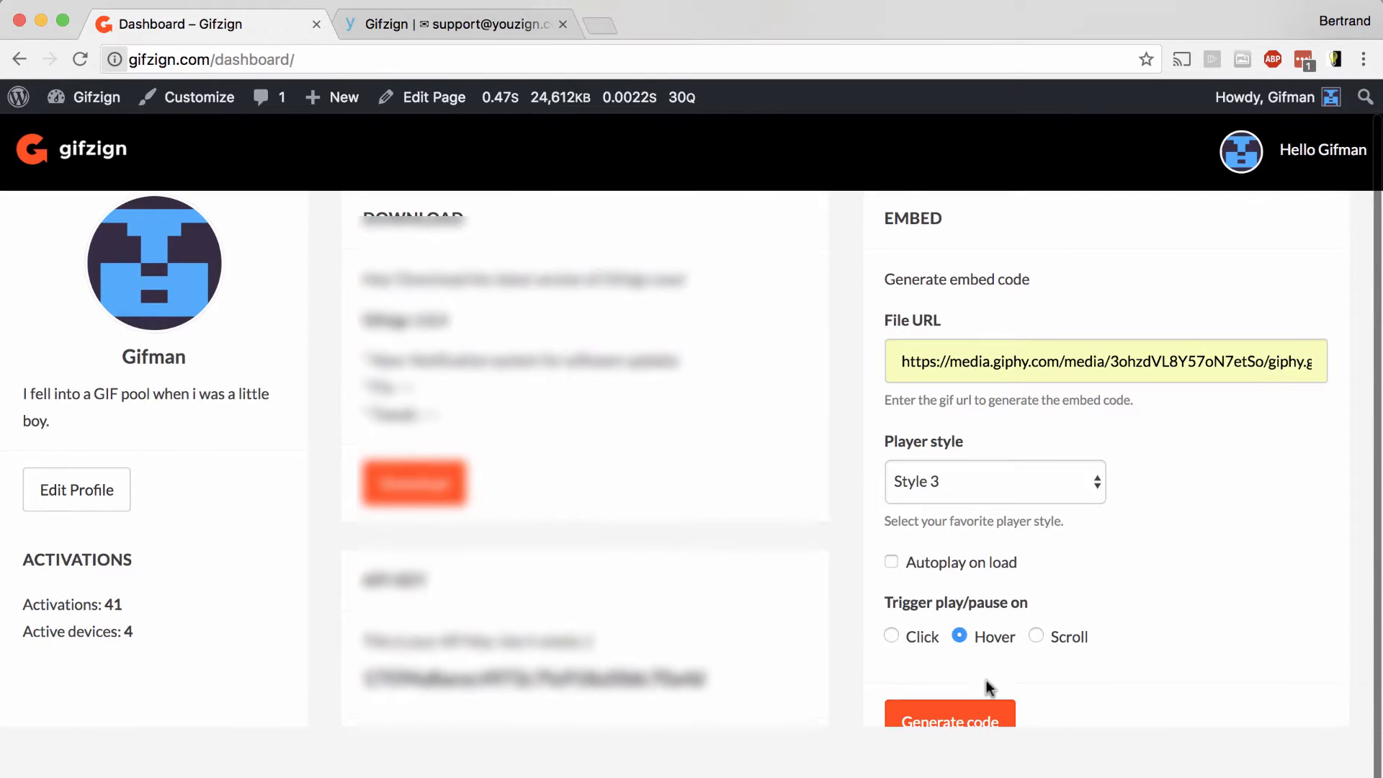
click(969, 713)
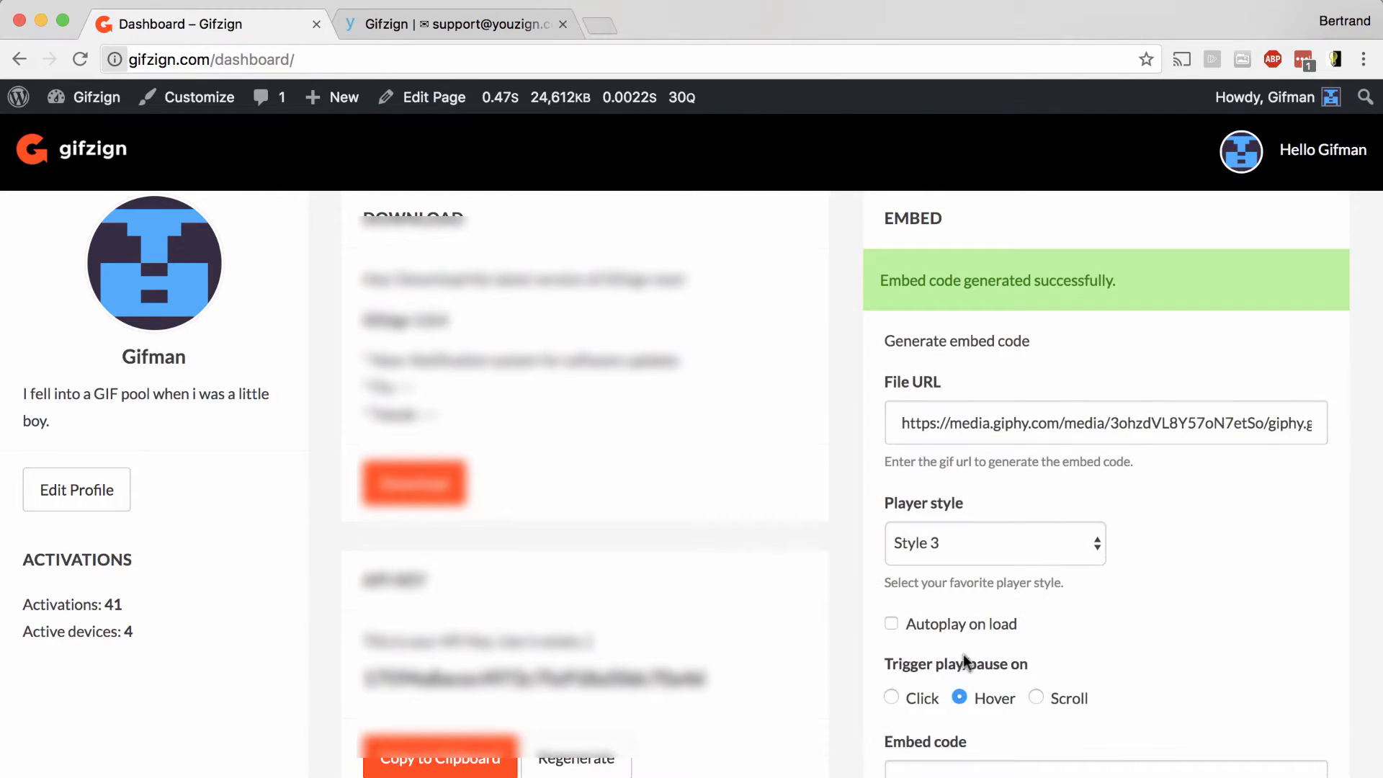
Test the hover-triggered playback of the FREE BEERS ALL SUMMER! GIF in the embed preview.
scroll(878, 690, down, 5)
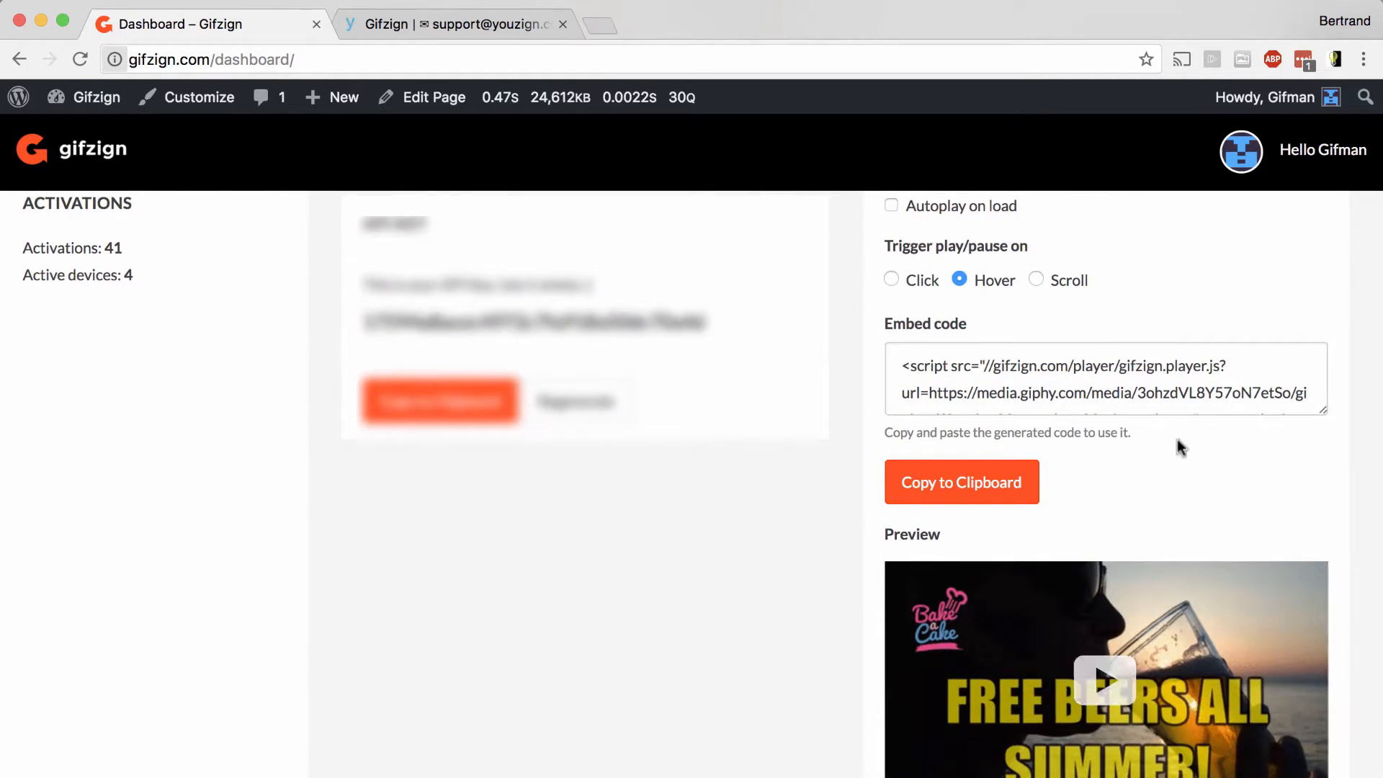
mouse_move(1313, 637)
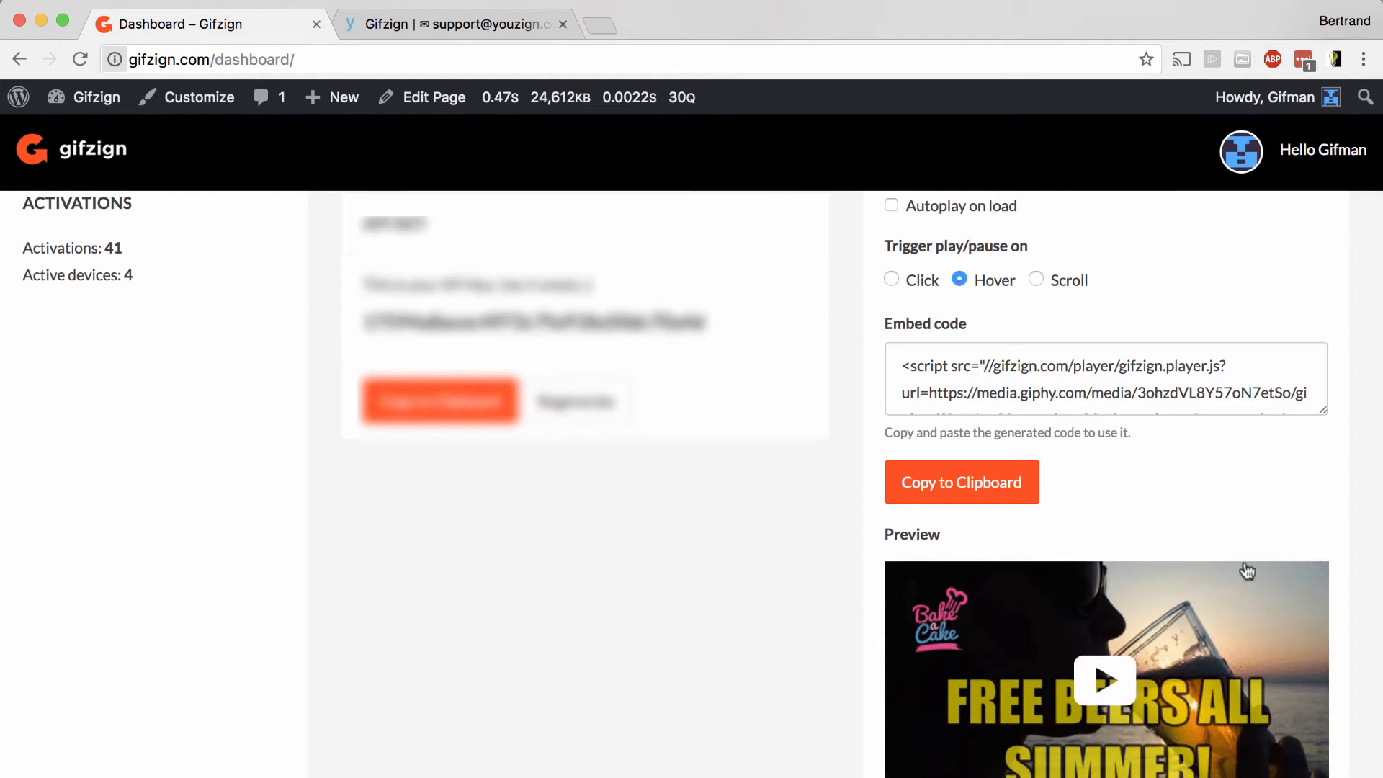
mouse_move(1211, 616)
Select Scroll as the play/pause trigger and copy the displayed embed code to the clipboard.
click(1035, 280)
scroll(1171, 401, up, 8)
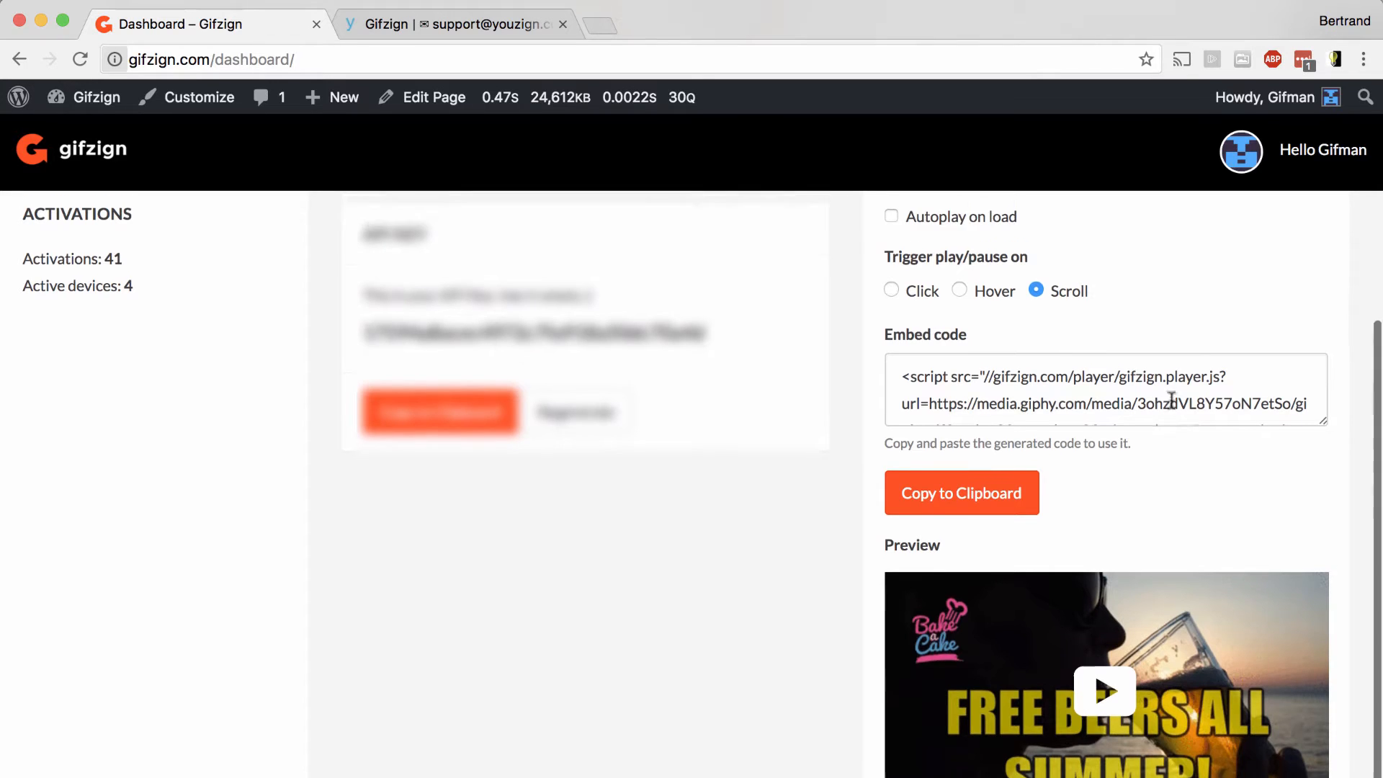
scroll(1172, 400, up, 3)
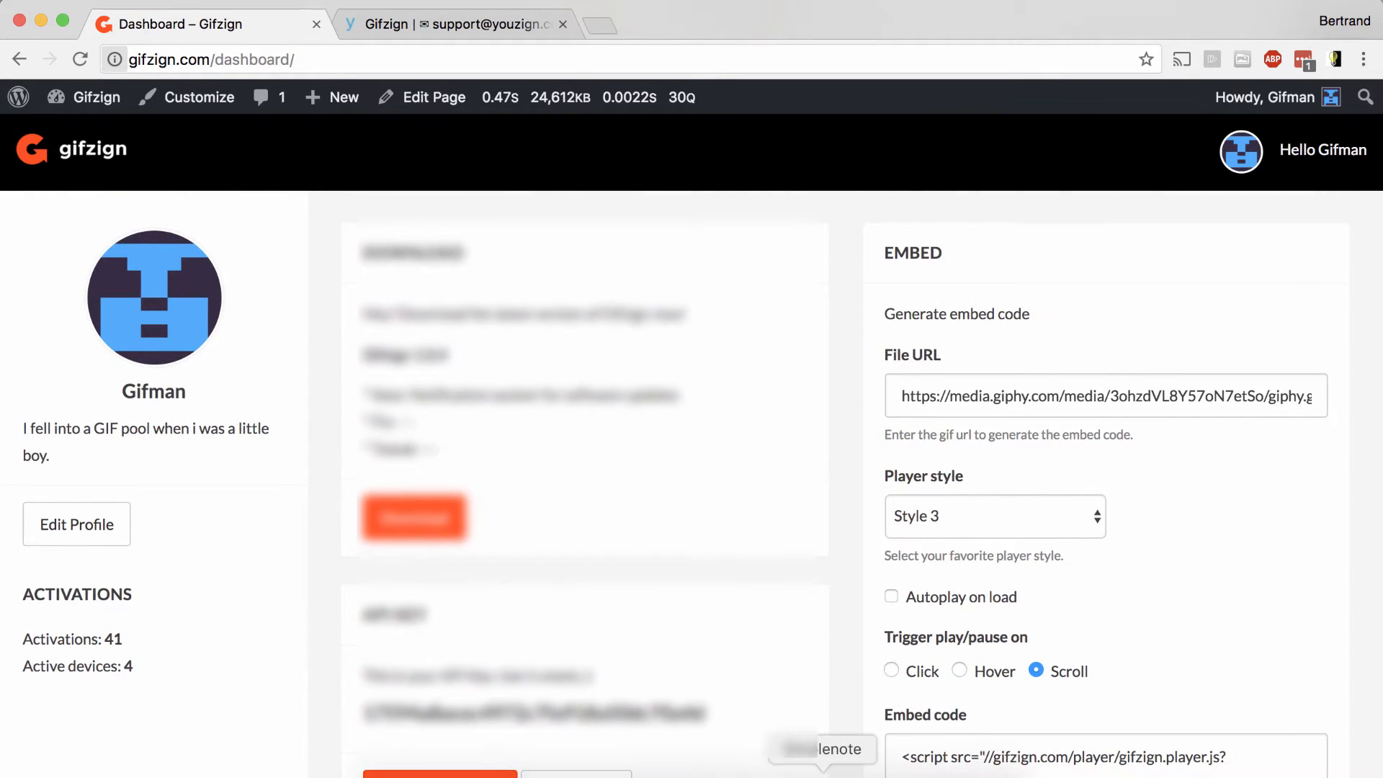
scroll(889, 634, down, 2)
click(942, 686)
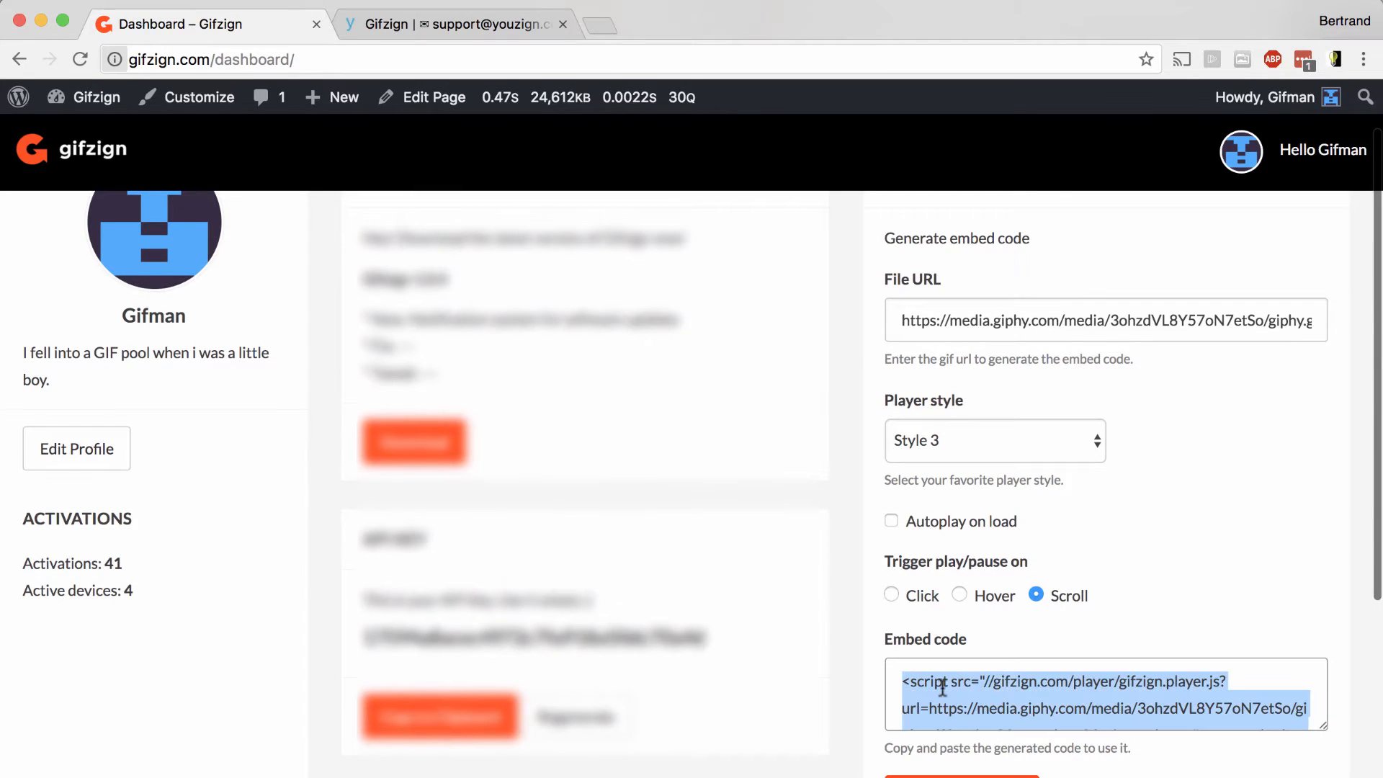
click(948, 775)
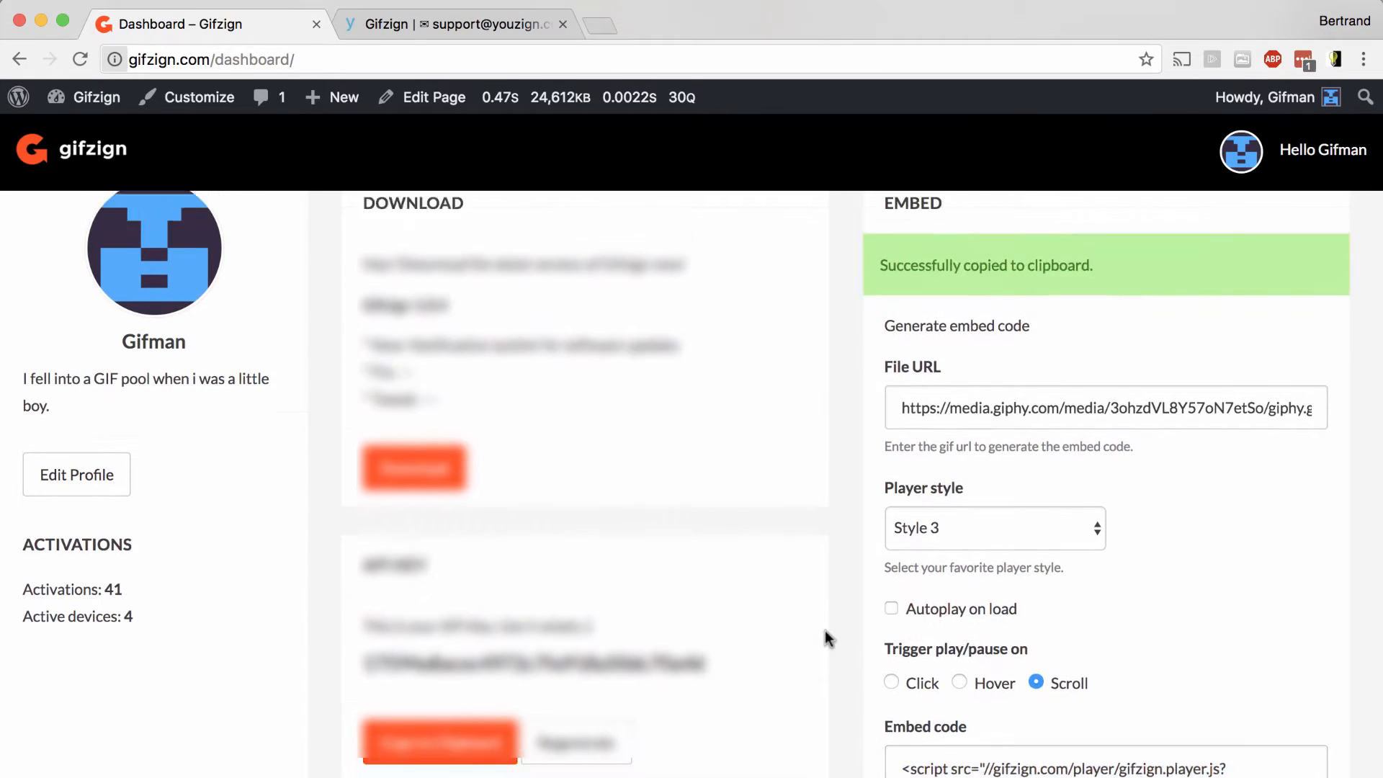
scroll(826, 465, down, 5)
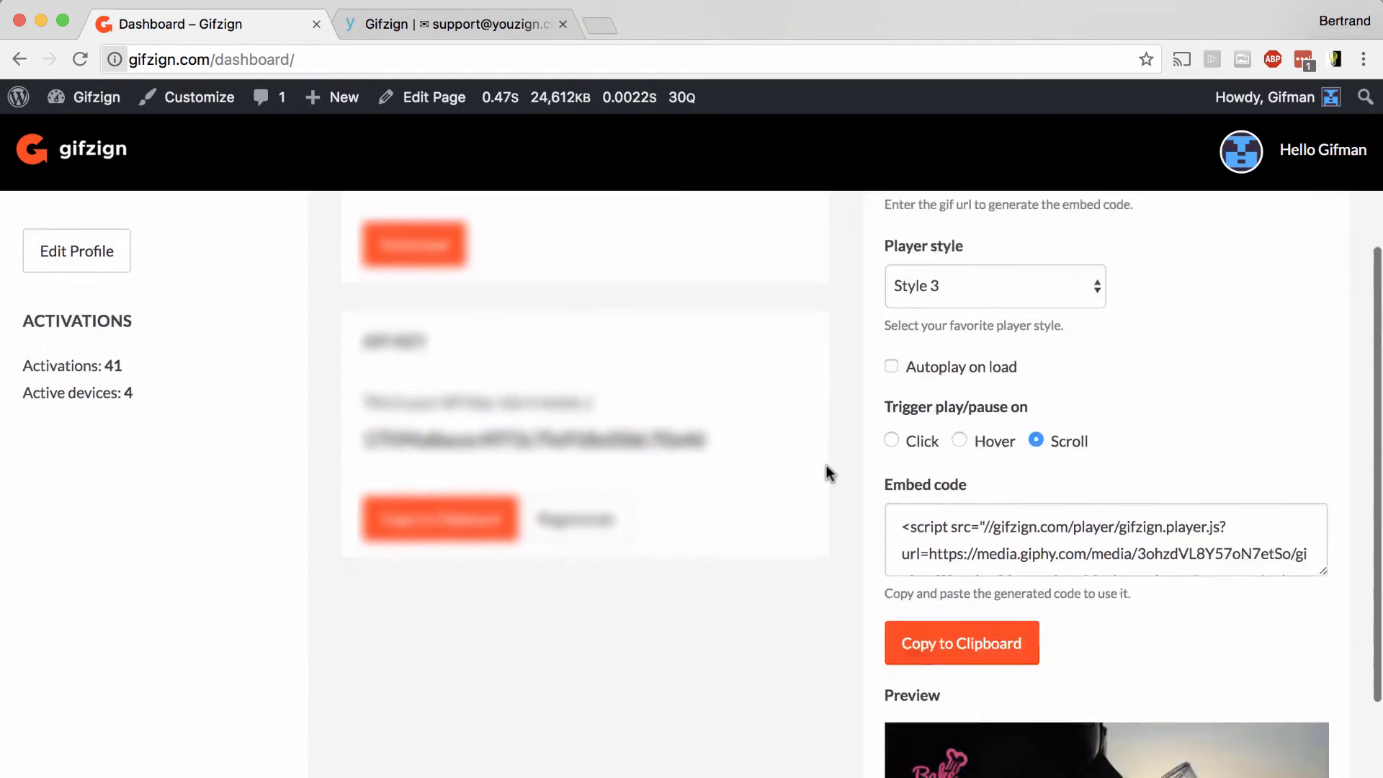
scroll(825, 465, up, 3)
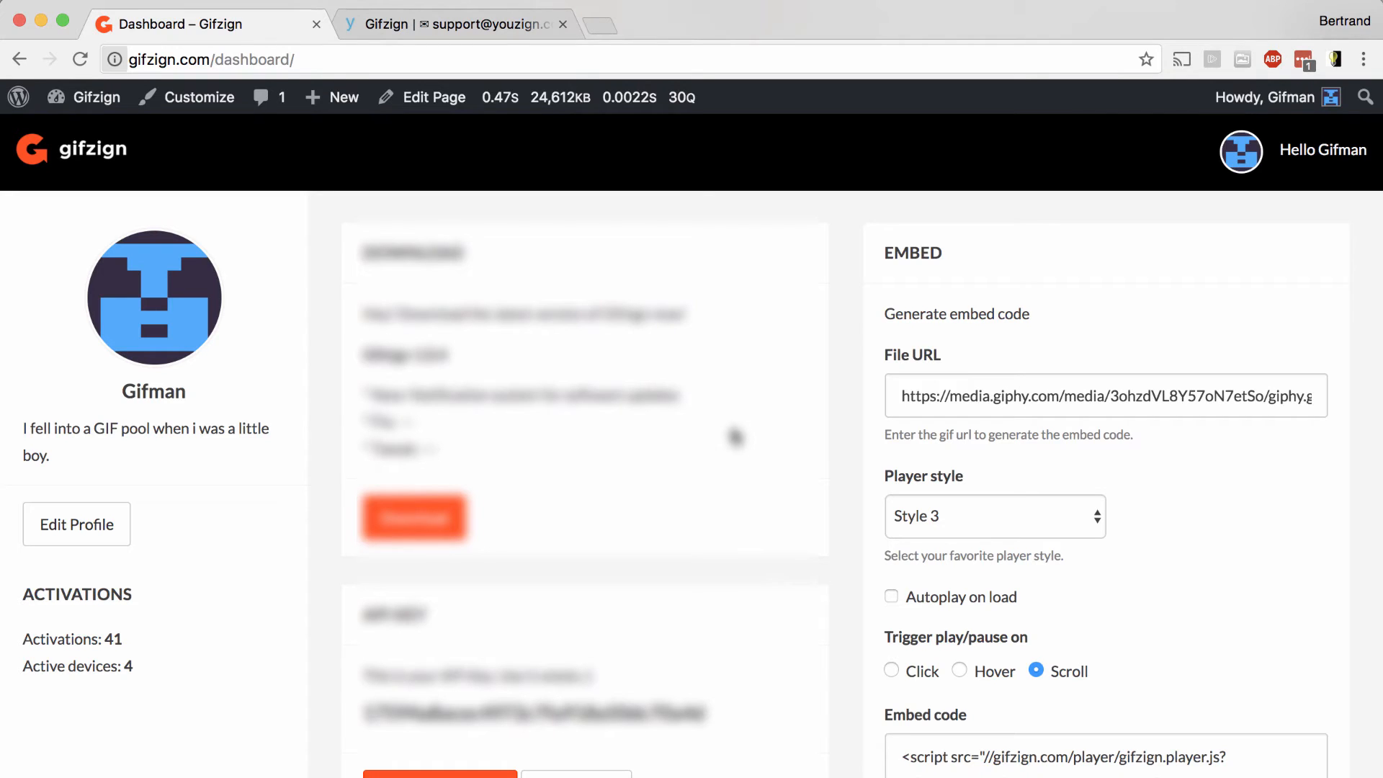
Switch to the Gifzign support site and review its knowledge base, support team list and frequently asked questions.
click(446, 24)
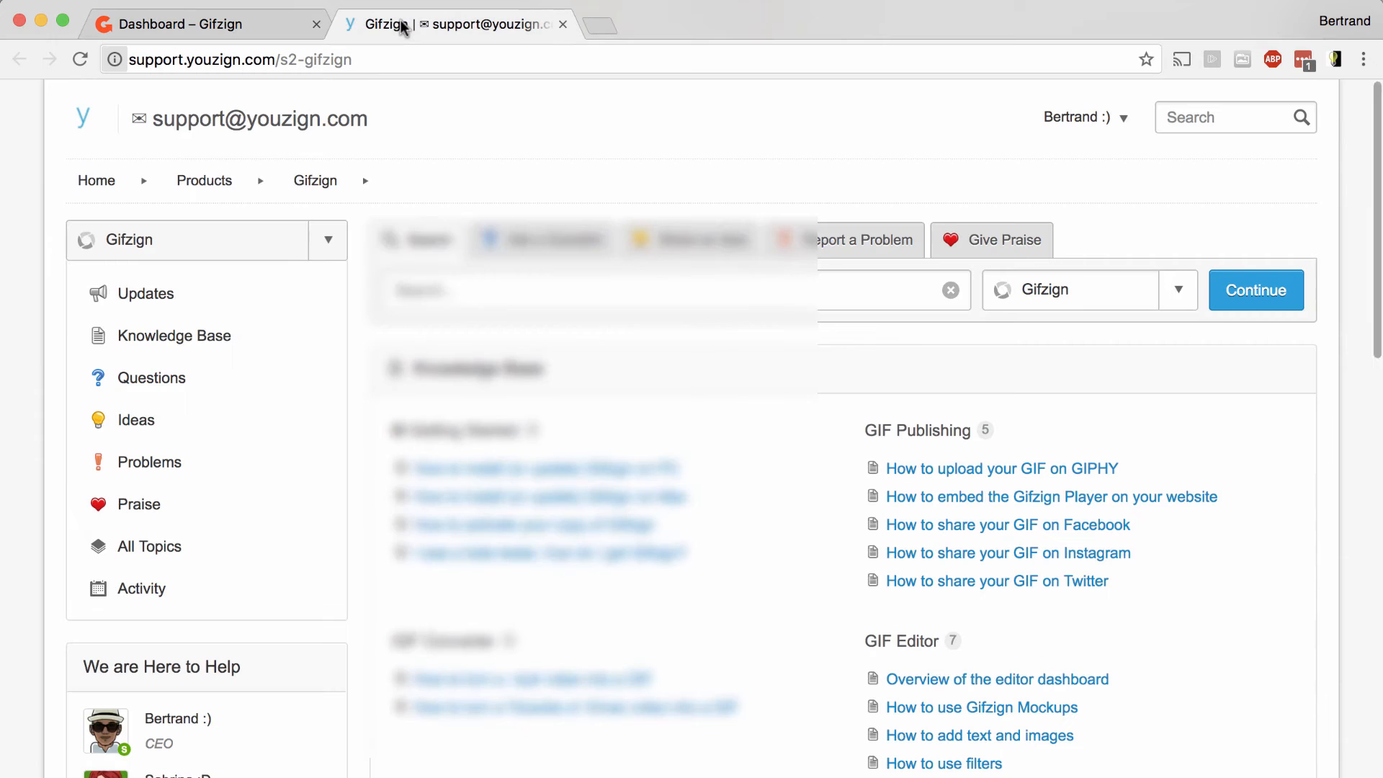
scroll(237, 487, down, 5)
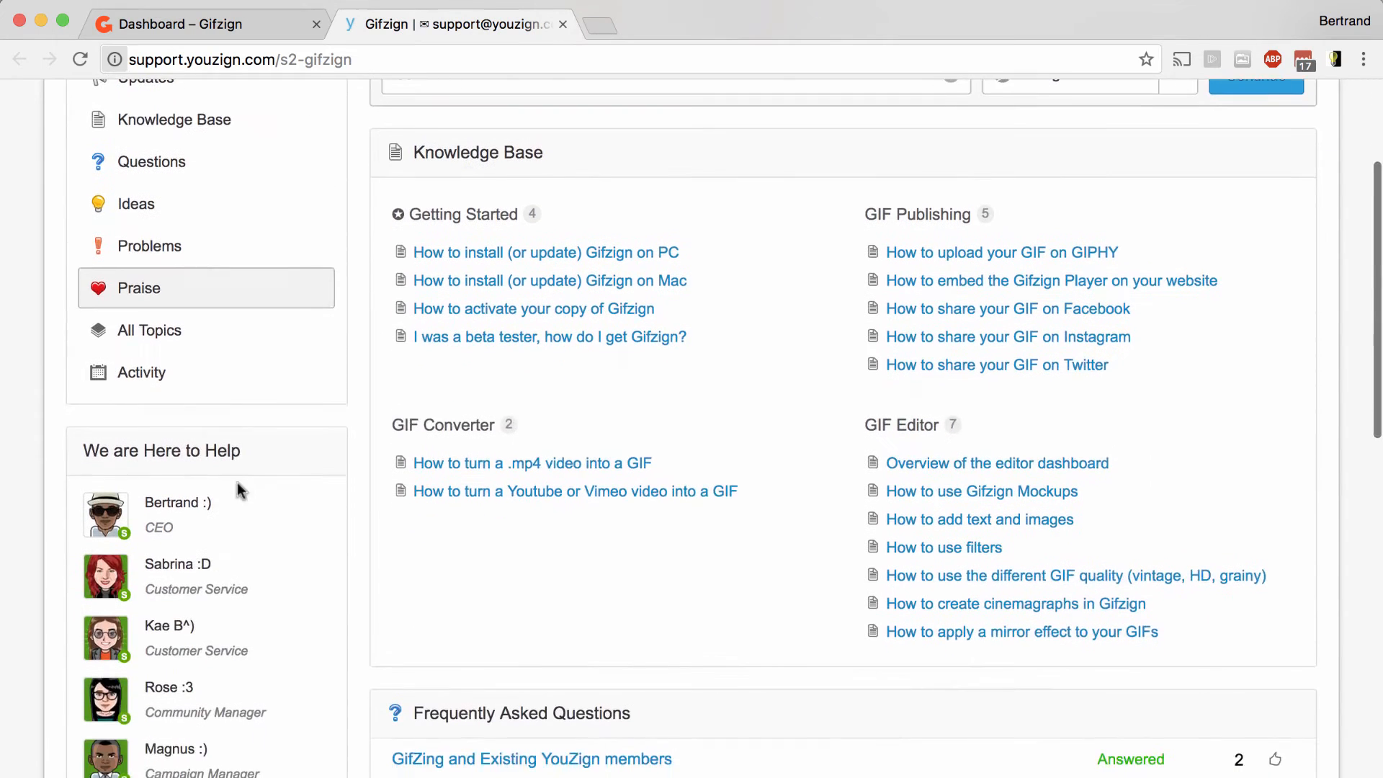
scroll(238, 484, down, 2)
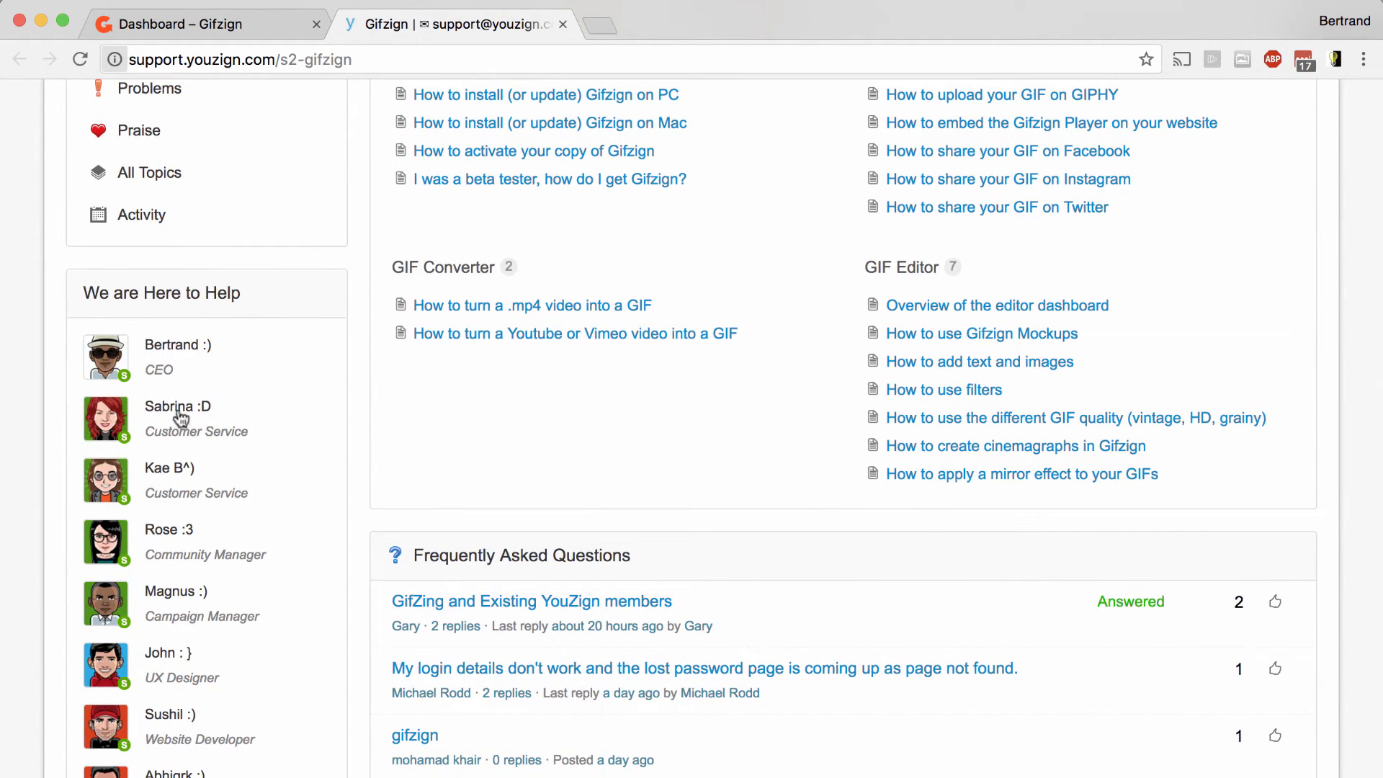
mouse_move(202, 459)
scroll(329, 735, down, 3)
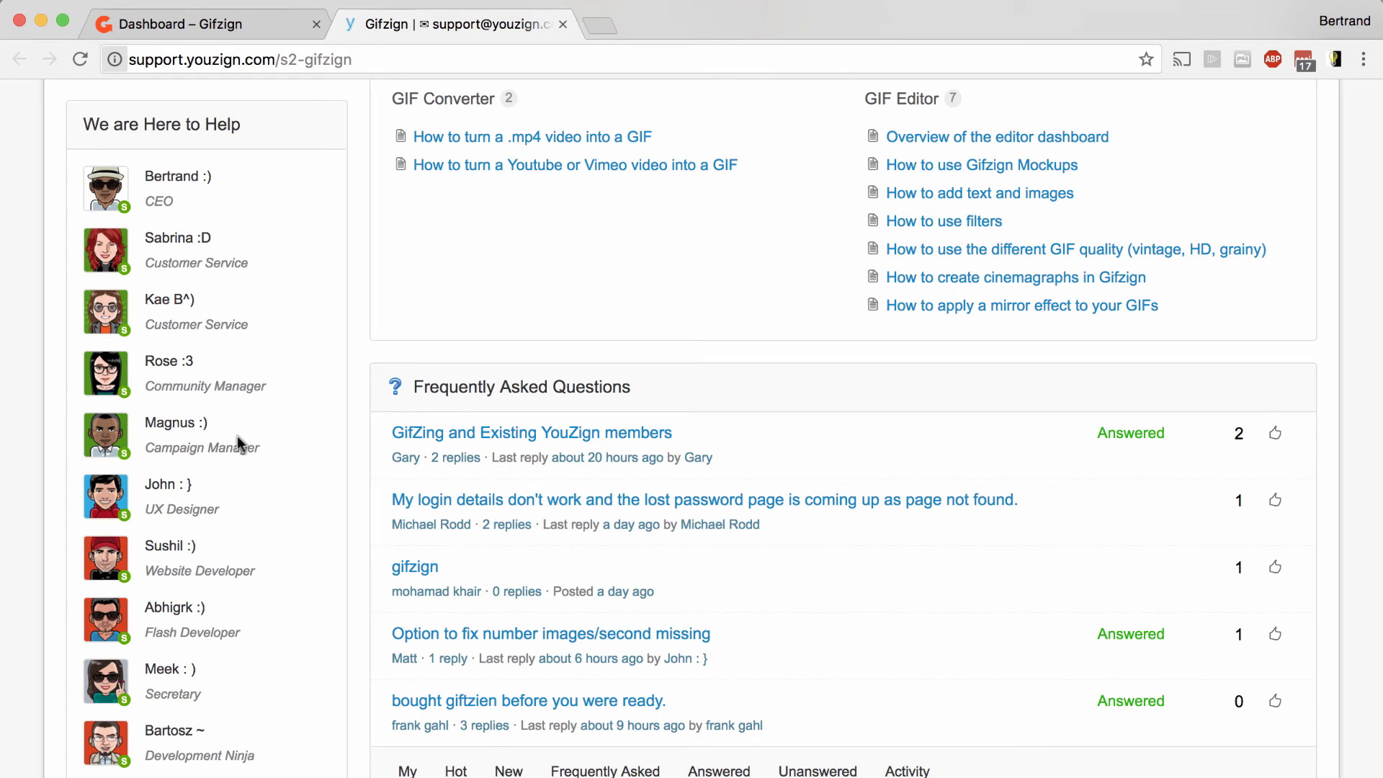
Return to the web dashboard, switch to the Gifzign desktop app and go from the mockup editor to the Your GIFs library.
click(239, 25)
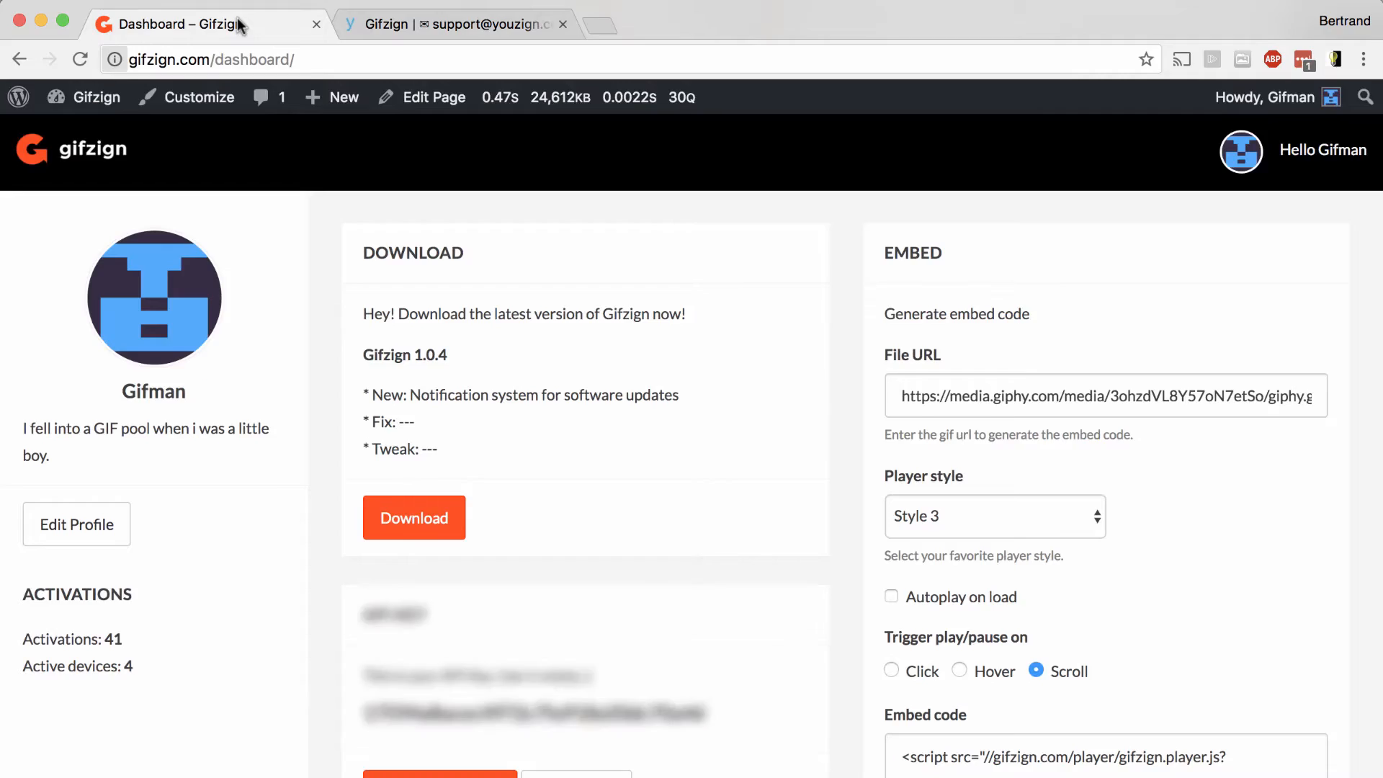
scroll(624, 402, down, 2)
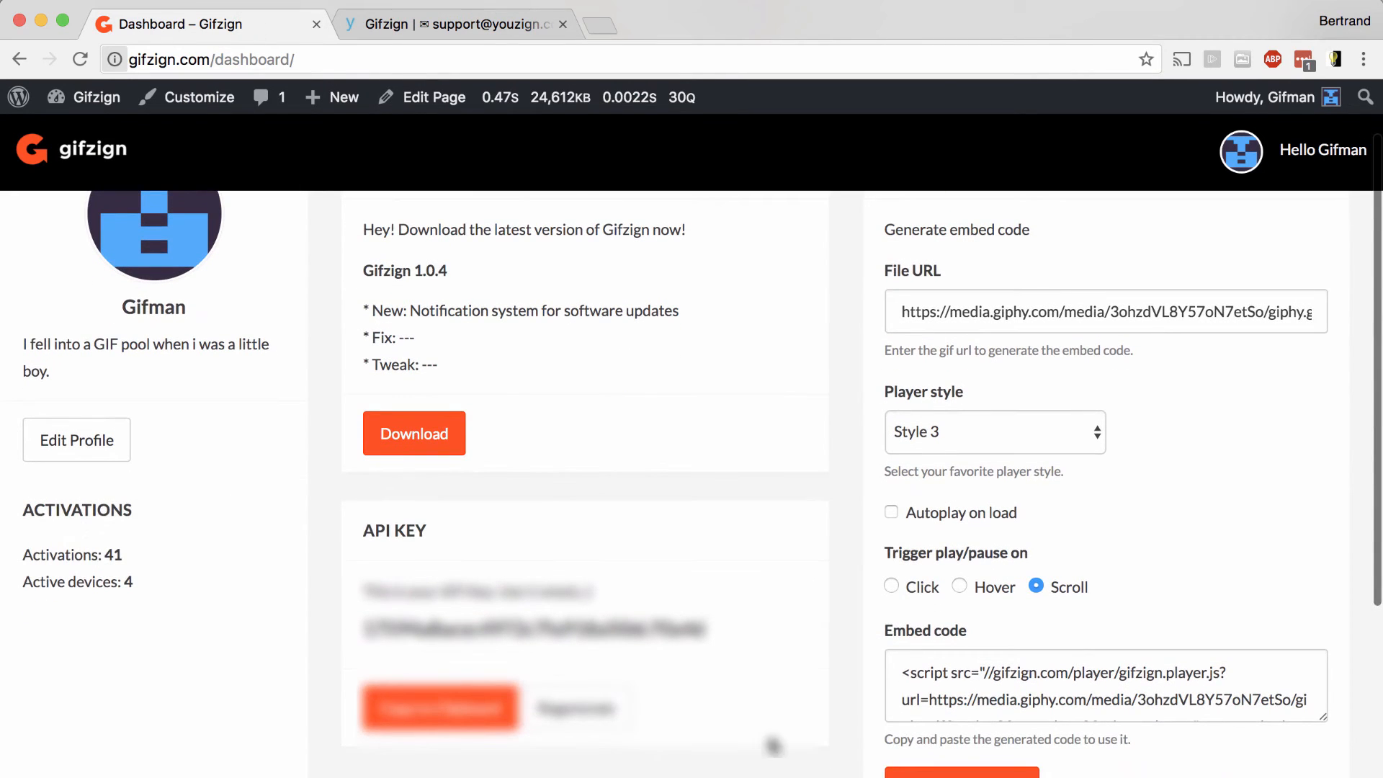
click(775, 771)
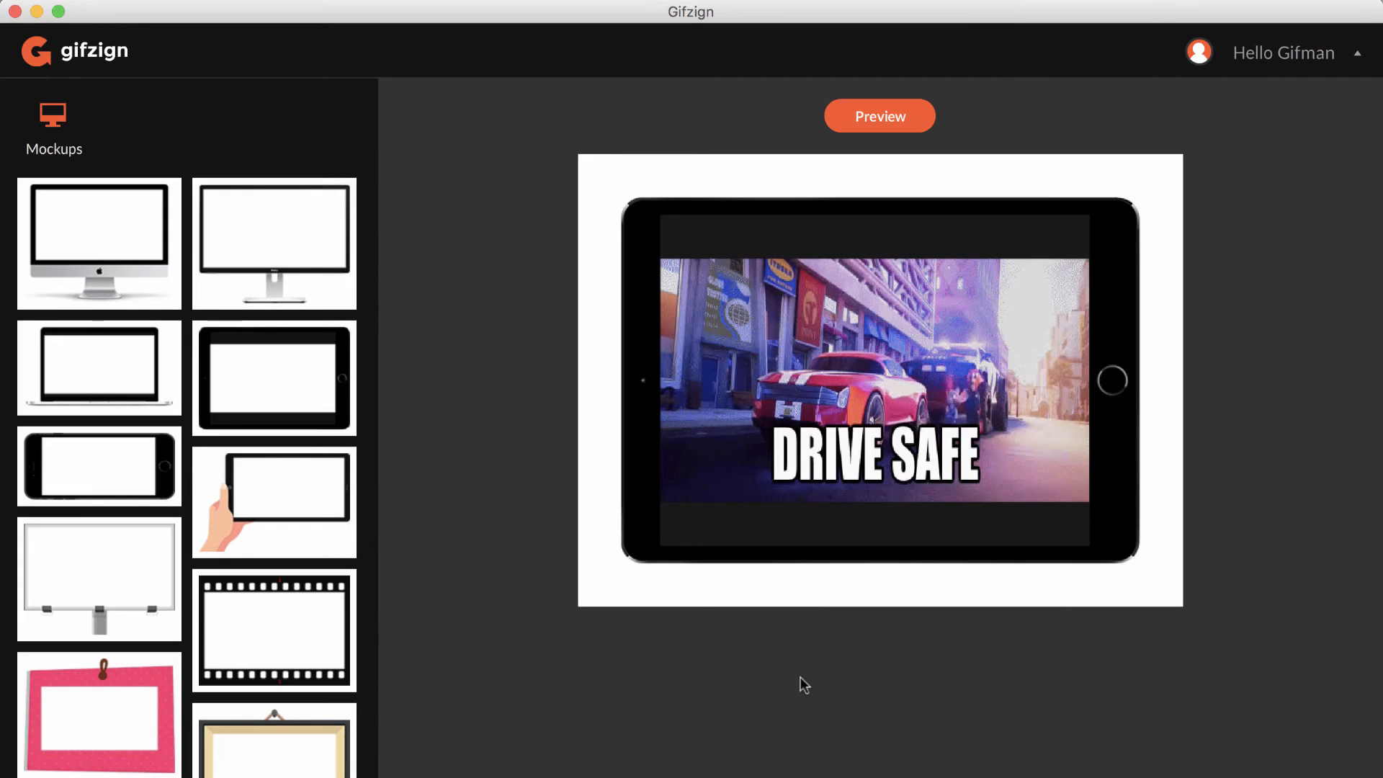
click(108, 64)
scroll(193, 308, up, 4)
scroll(193, 300, up, 6)
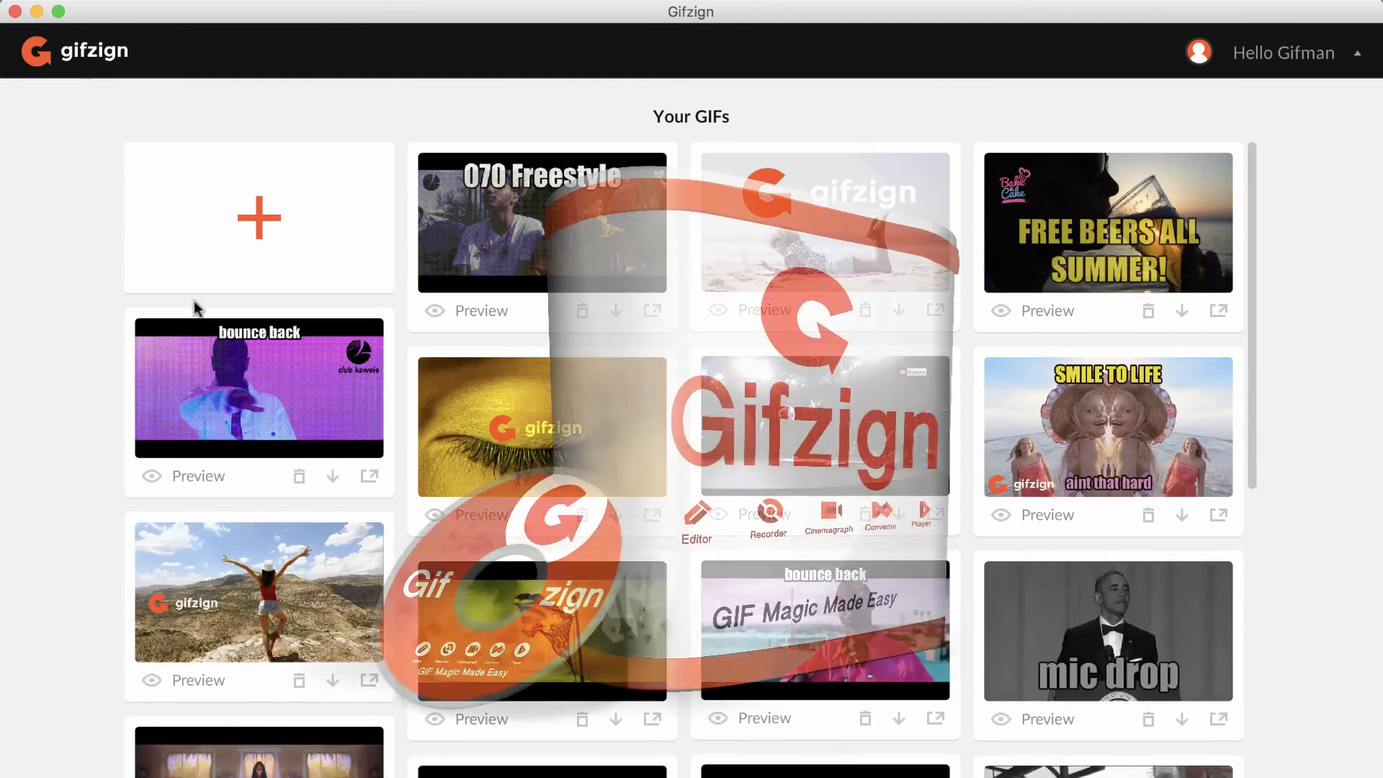